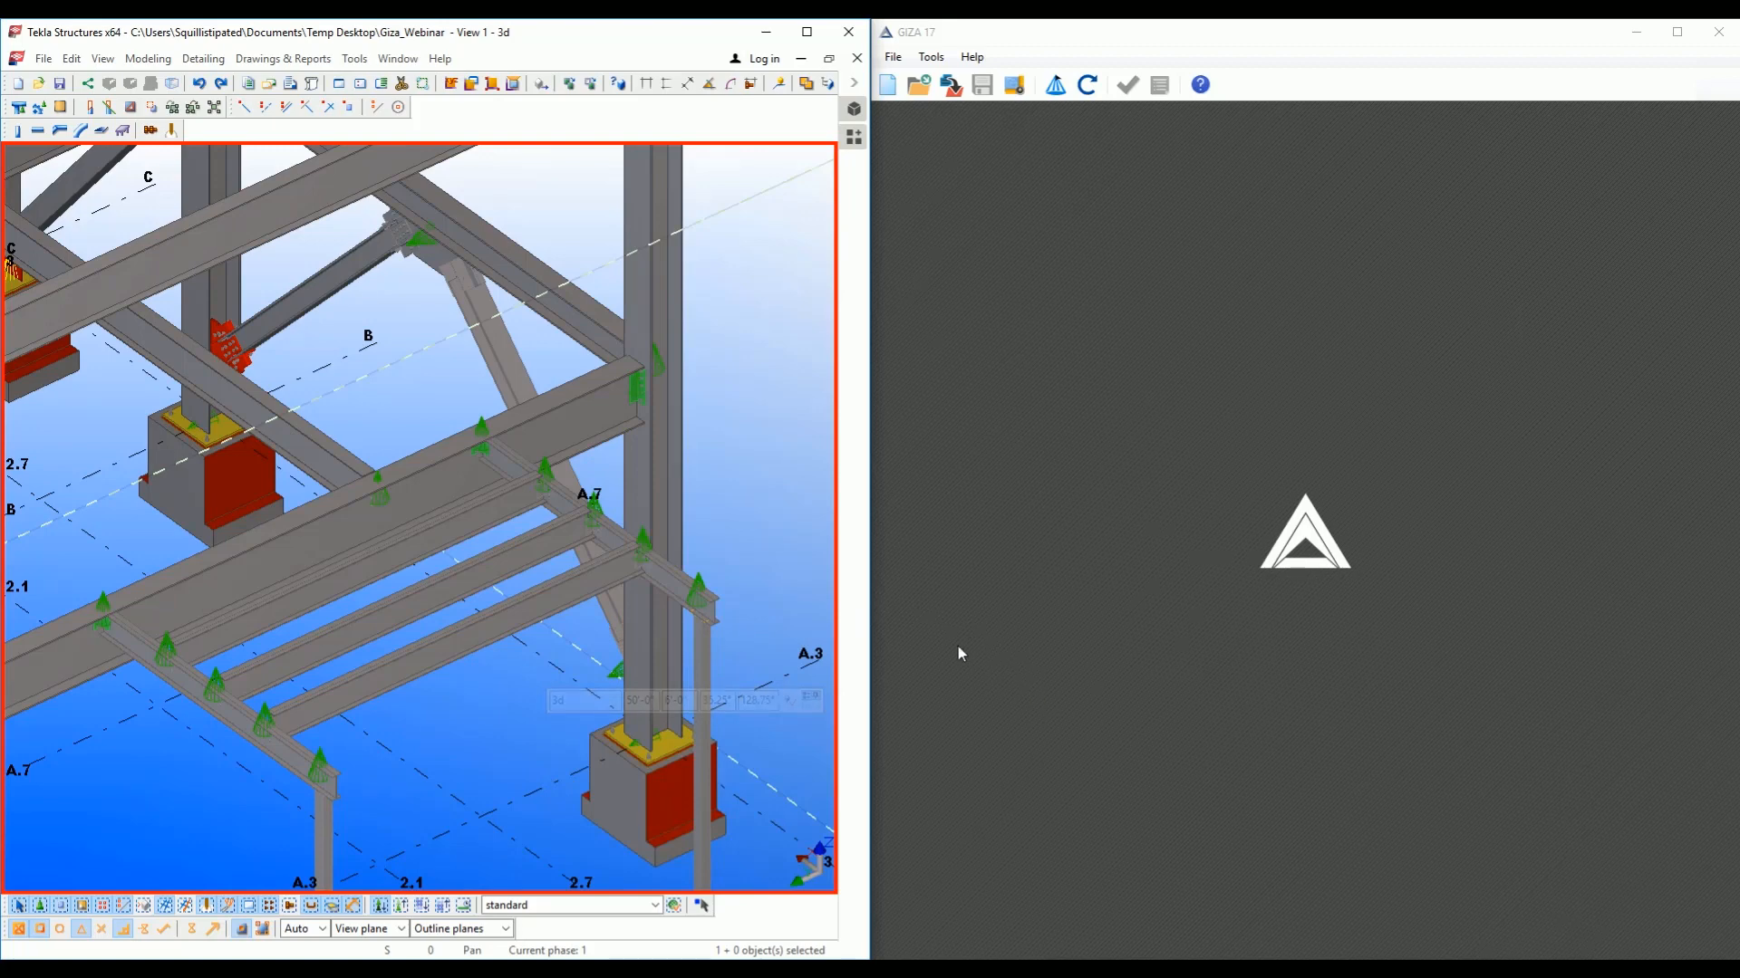
Select the framing, columns and base supports by area in the Tekla model and load their connections into GIZA.
{"action": "left_click", "coordinate": [963, 672]}
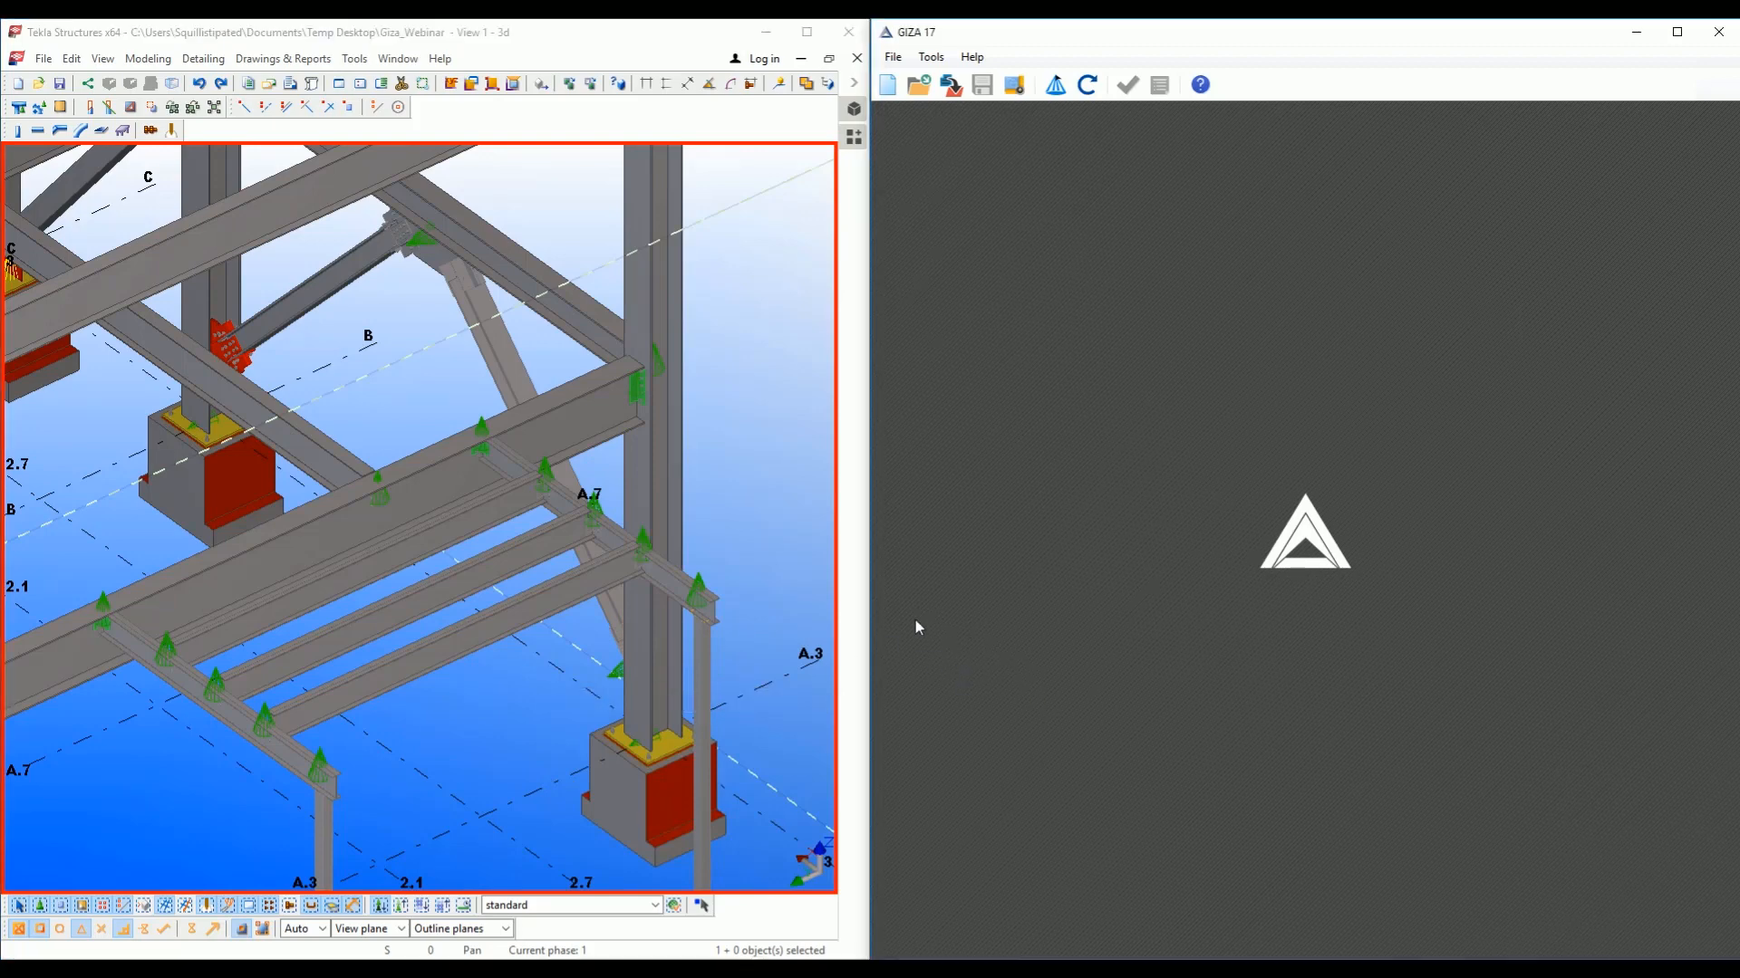
{"action": "left_click", "coordinate": [793, 609]}
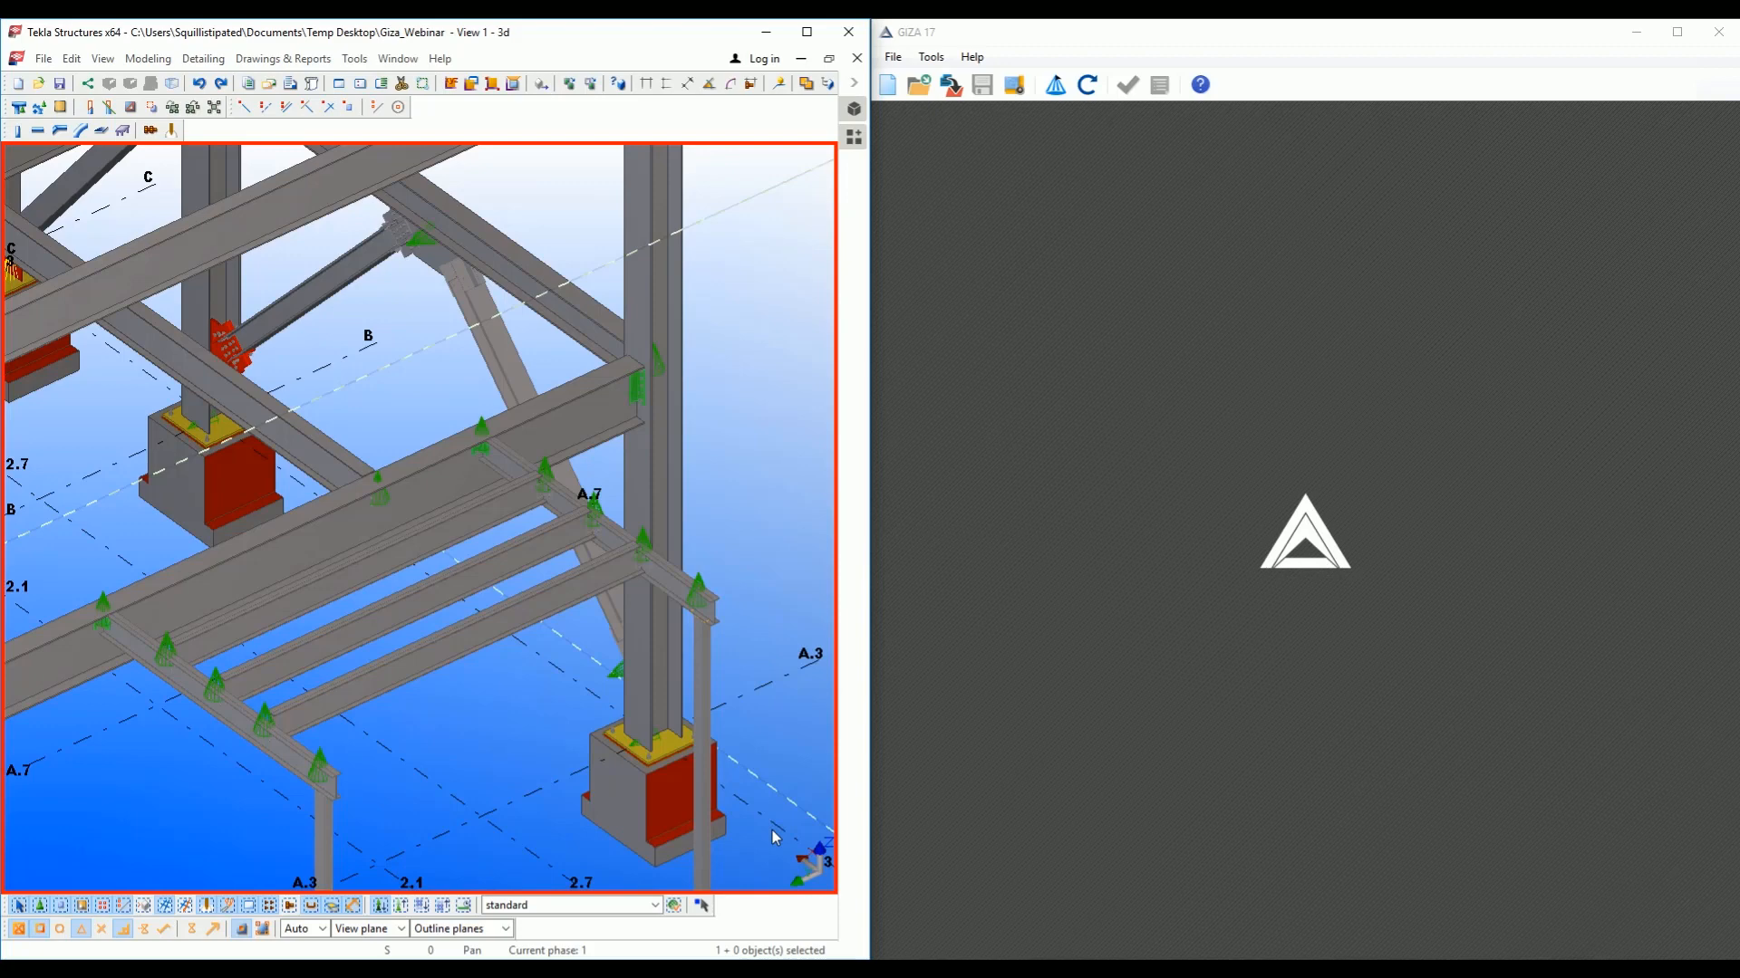
{"action": "left_click_drag", "start_coordinate": [772, 830], "coordinate": [103, 192]}
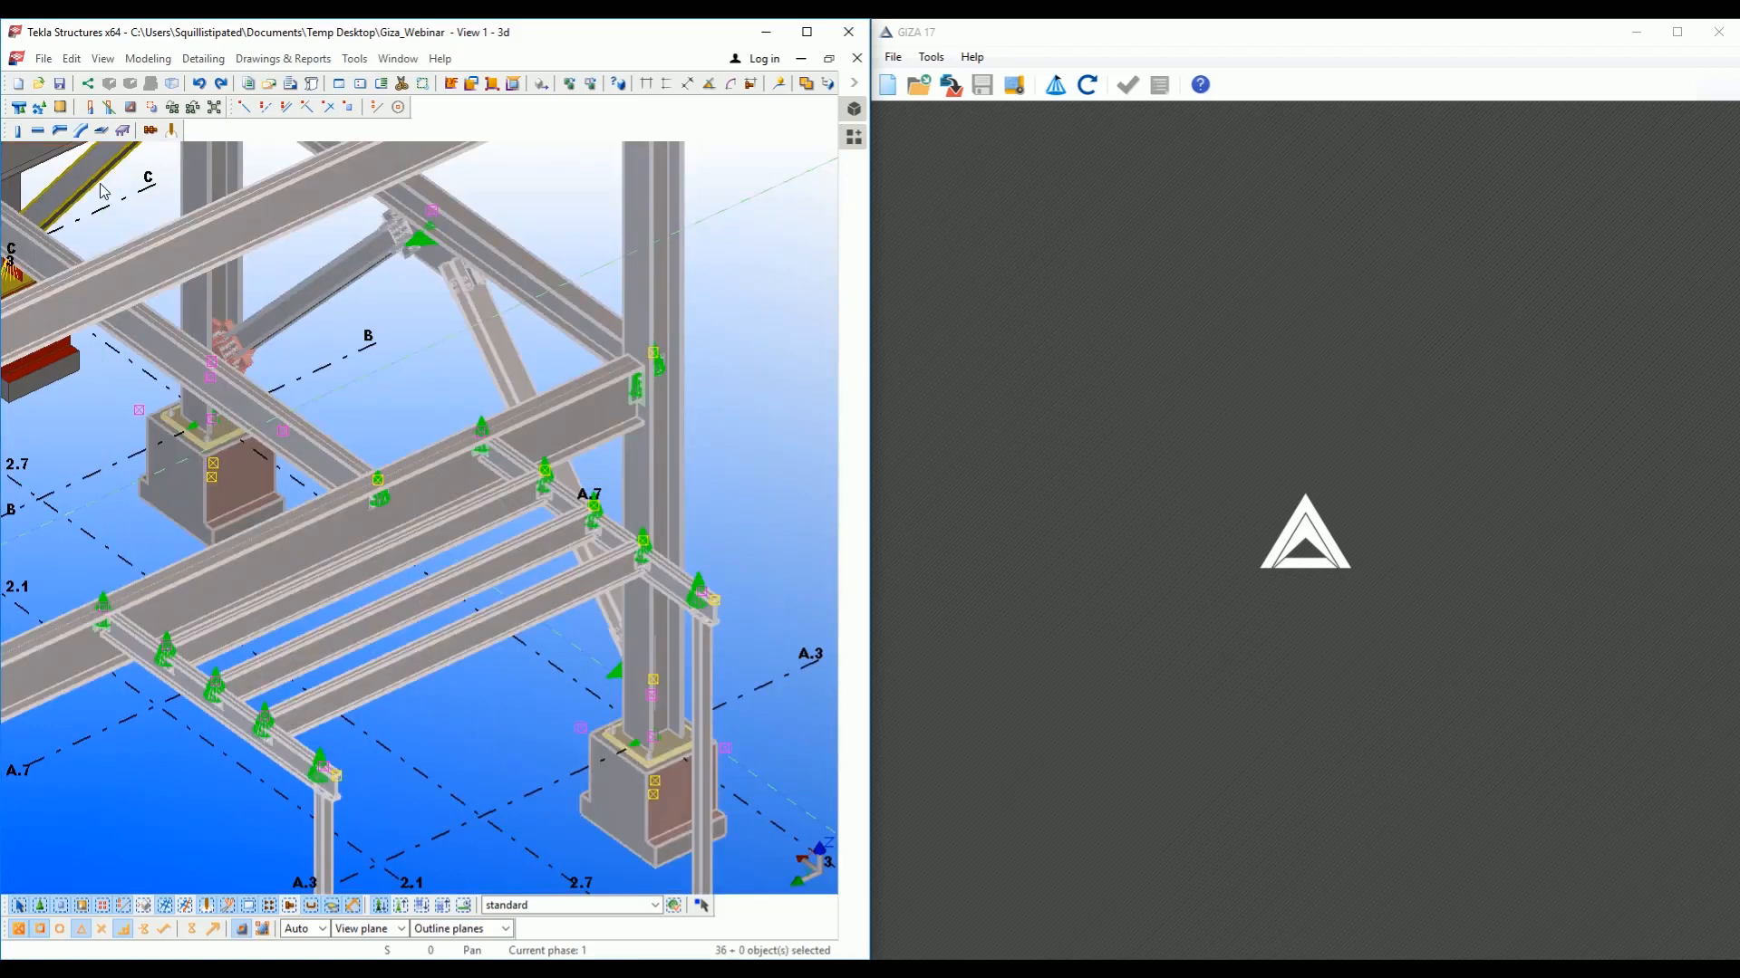
{"action": "left_click", "coordinate": [1056, 89]}
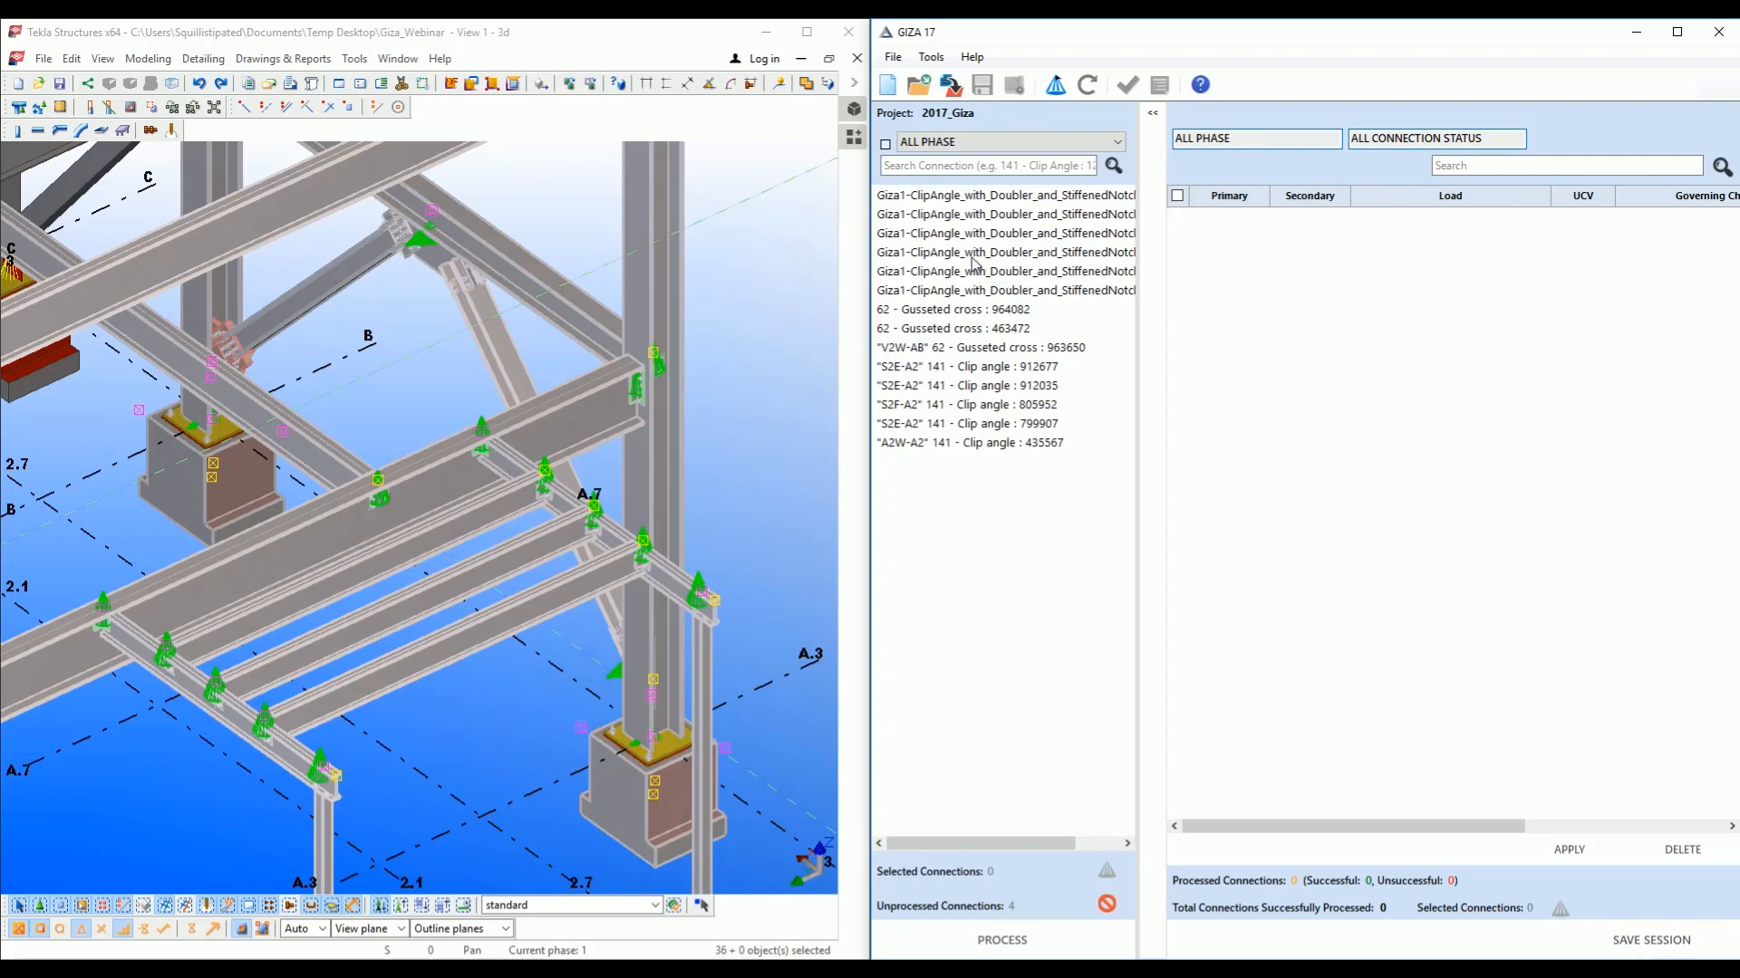
Locate the first, third and fifth Giza1-ClipAngle_with_Doubler_and_StiffenedNotch connections in the Tekla model from GIZA's unprocessed list.
{"action": "left_click", "coordinate": [1008, 313]}
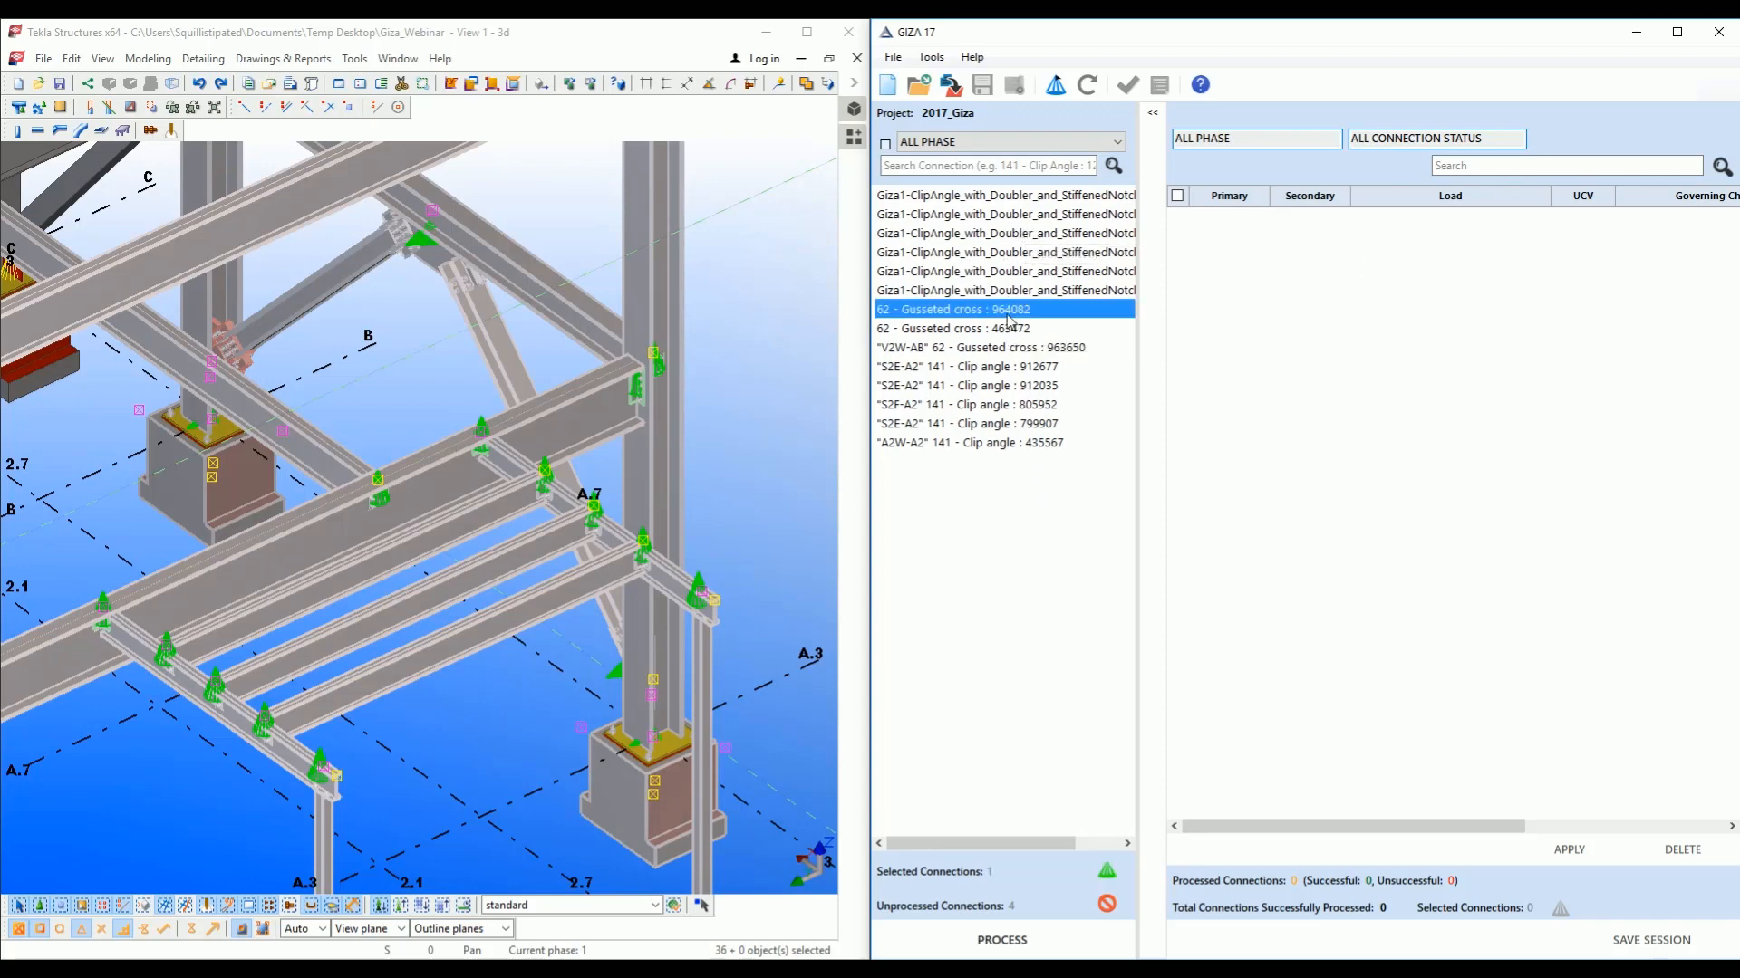
{"action": "left_click", "coordinate": [1008, 371]}
{"action": "left_click", "coordinate": [1010, 405]}
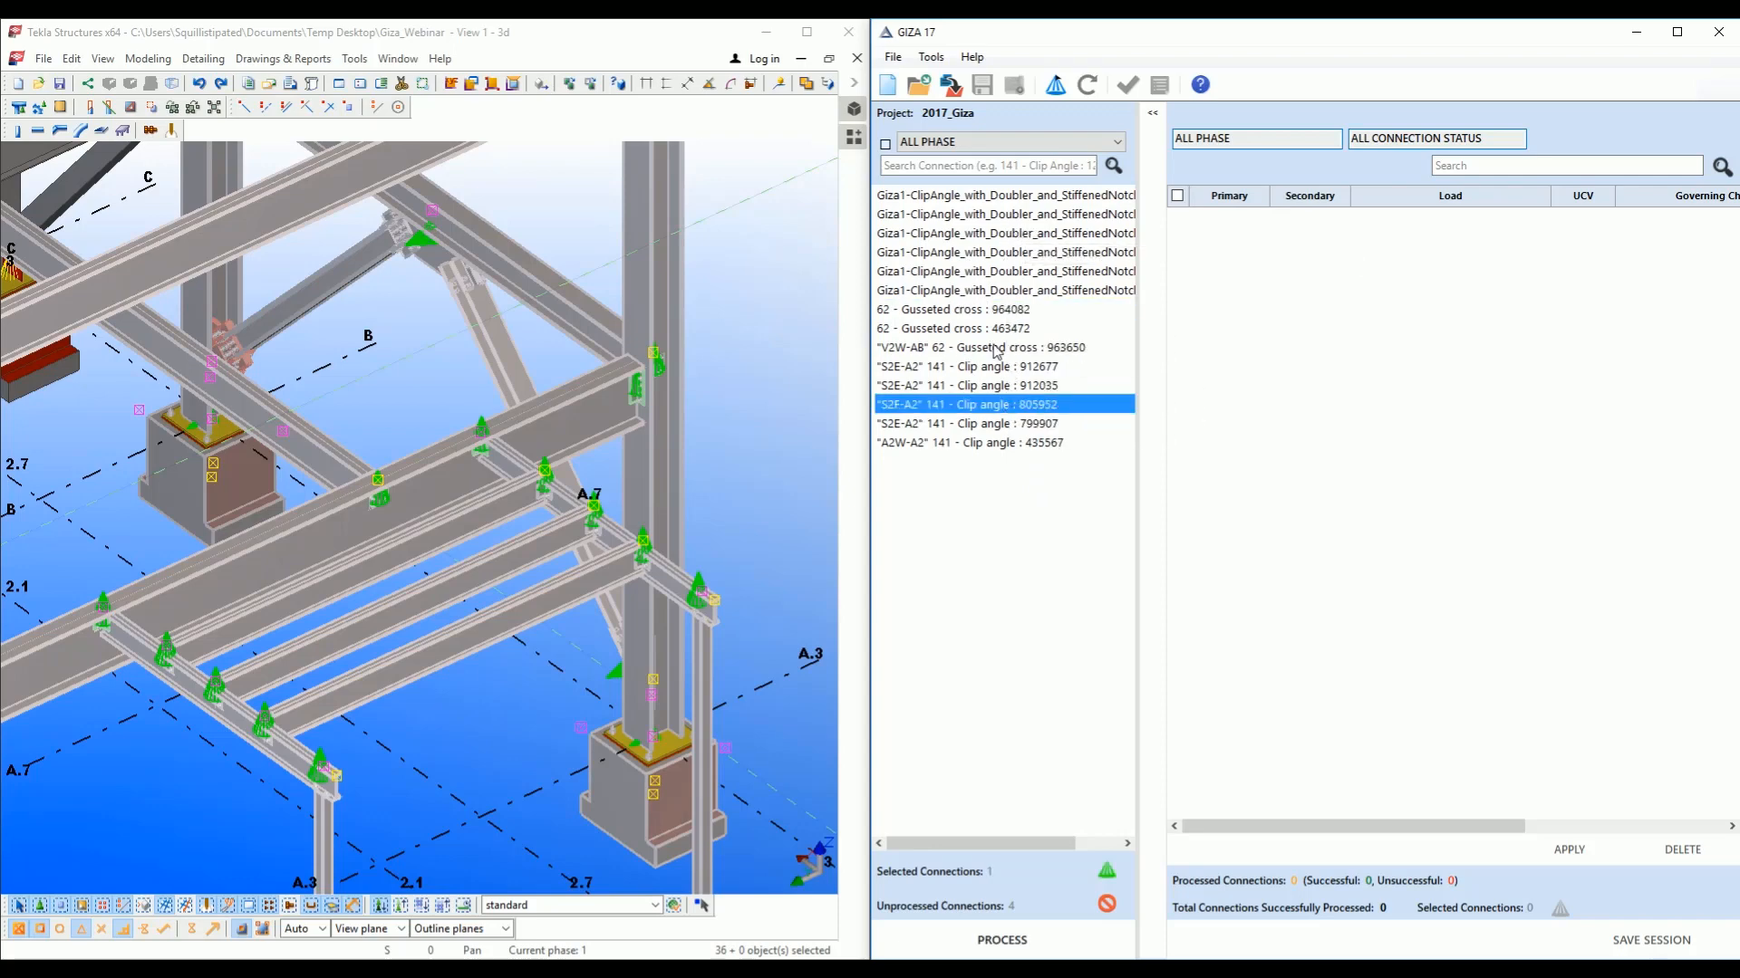
{"action": "left_click", "coordinate": [989, 198]}
{"action": "left_click", "coordinate": [1106, 873]}
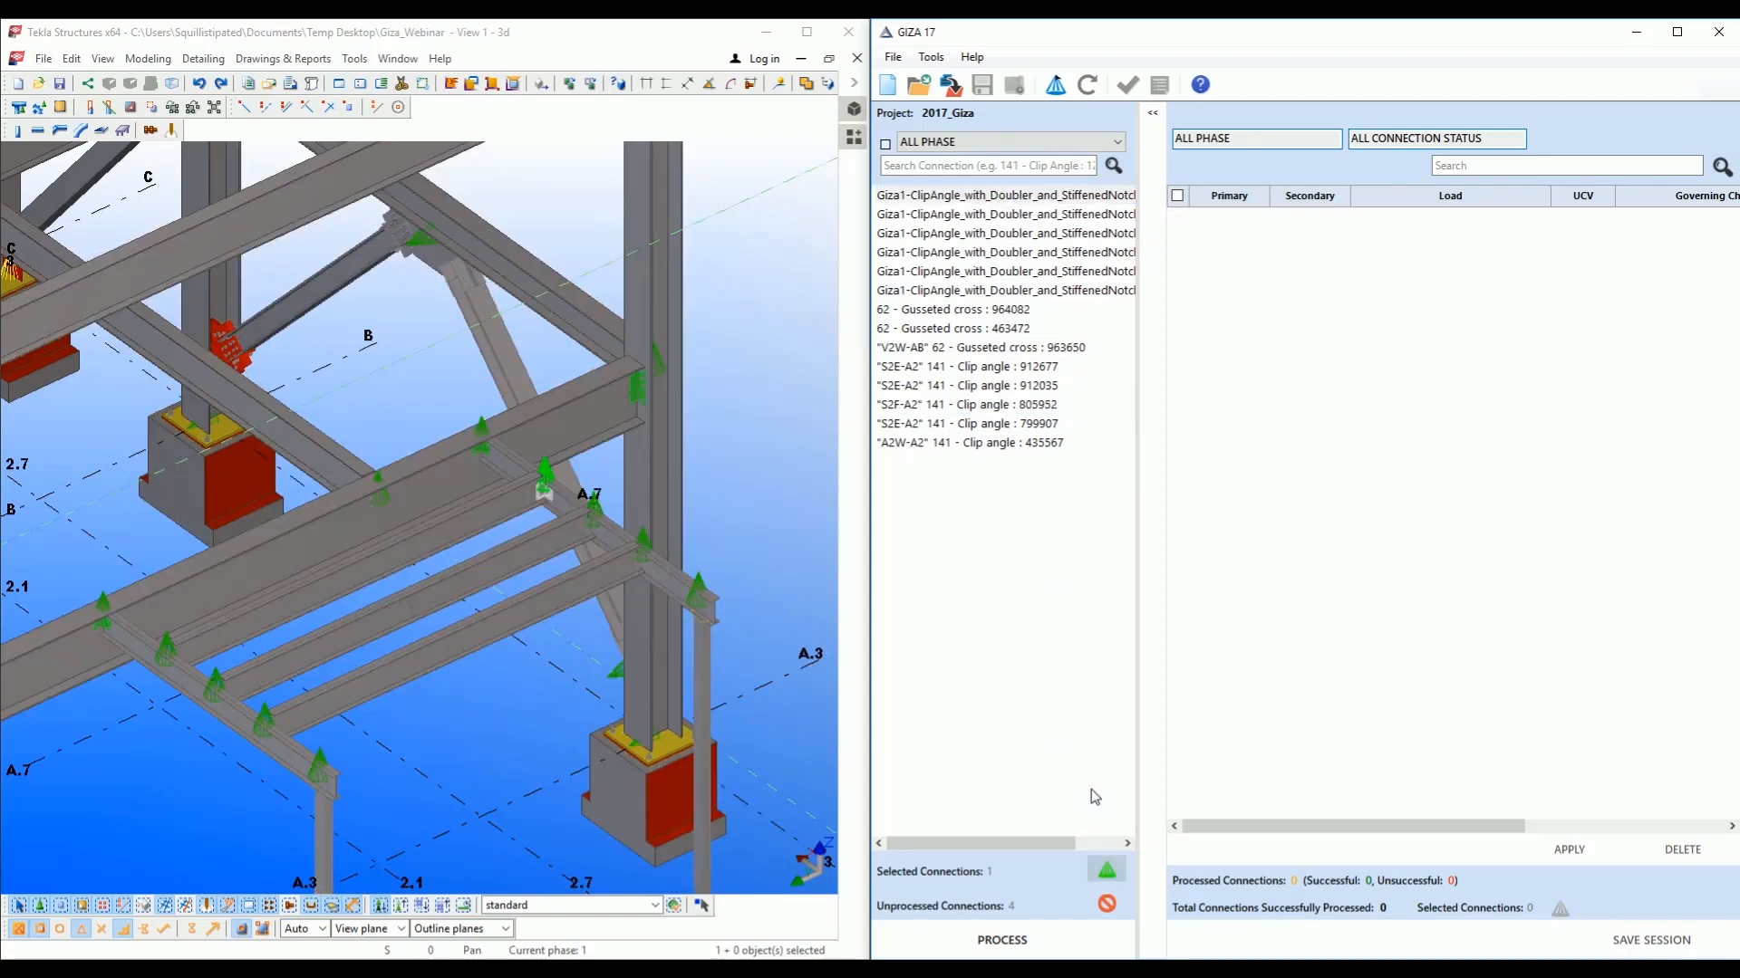
{"action": "left_click", "coordinate": [968, 236]}
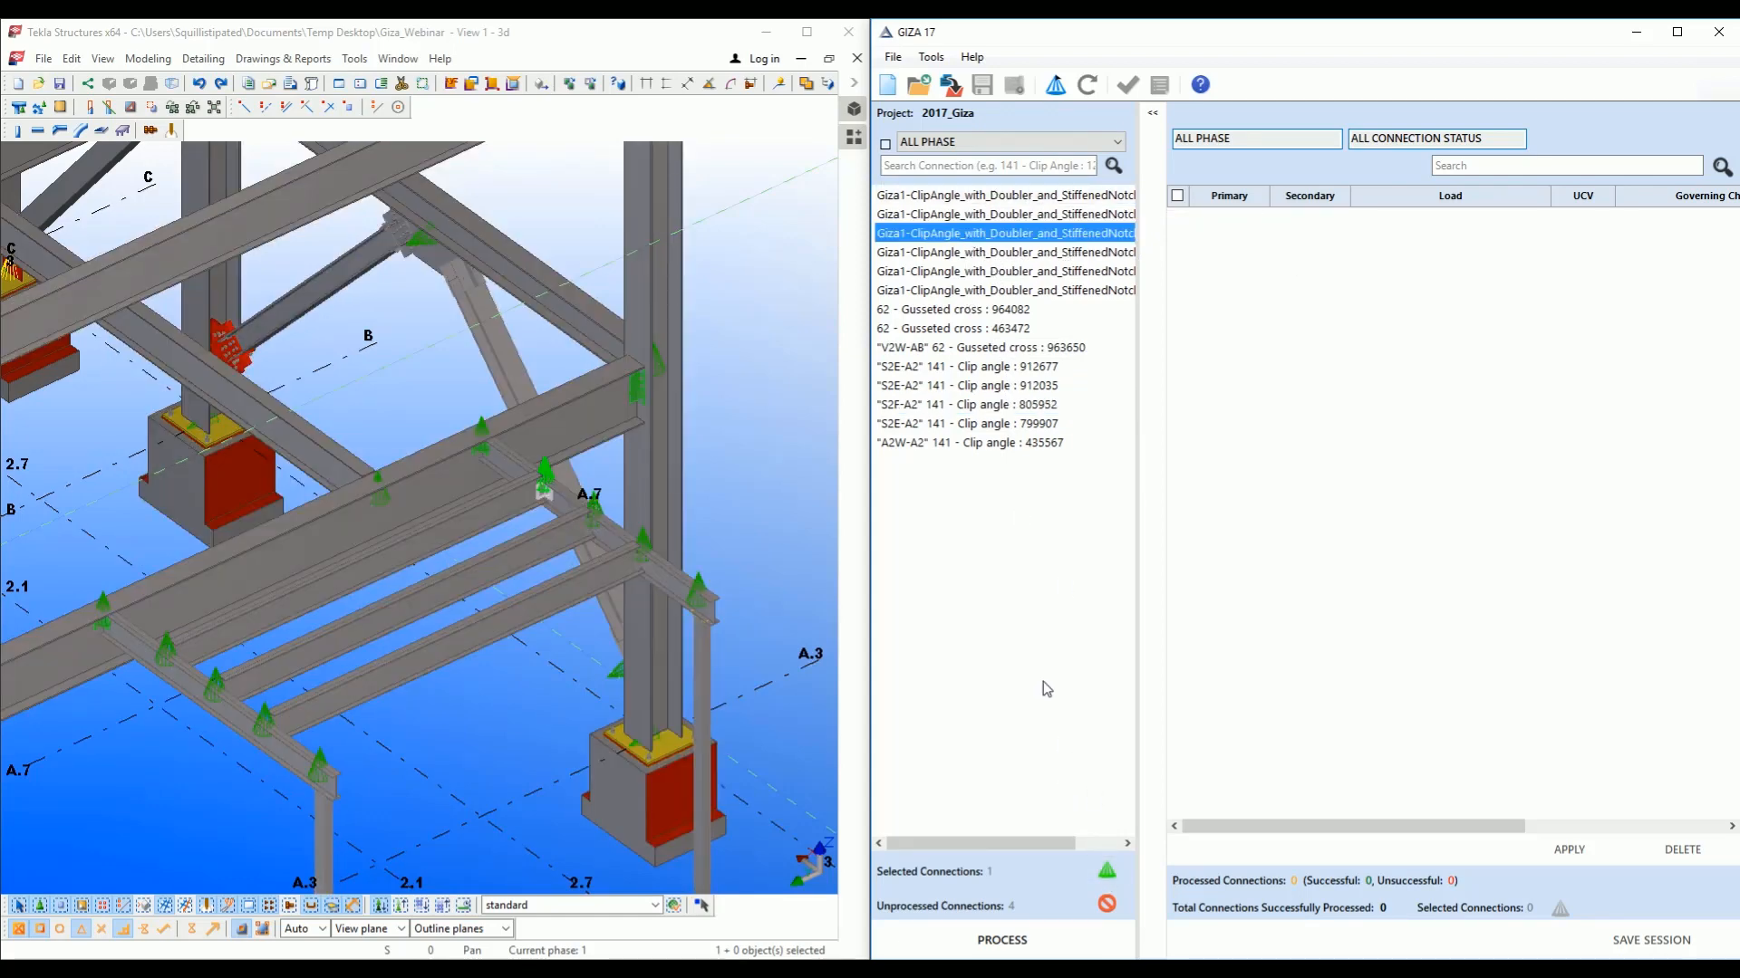
{"action": "left_click", "coordinate": [1107, 872]}
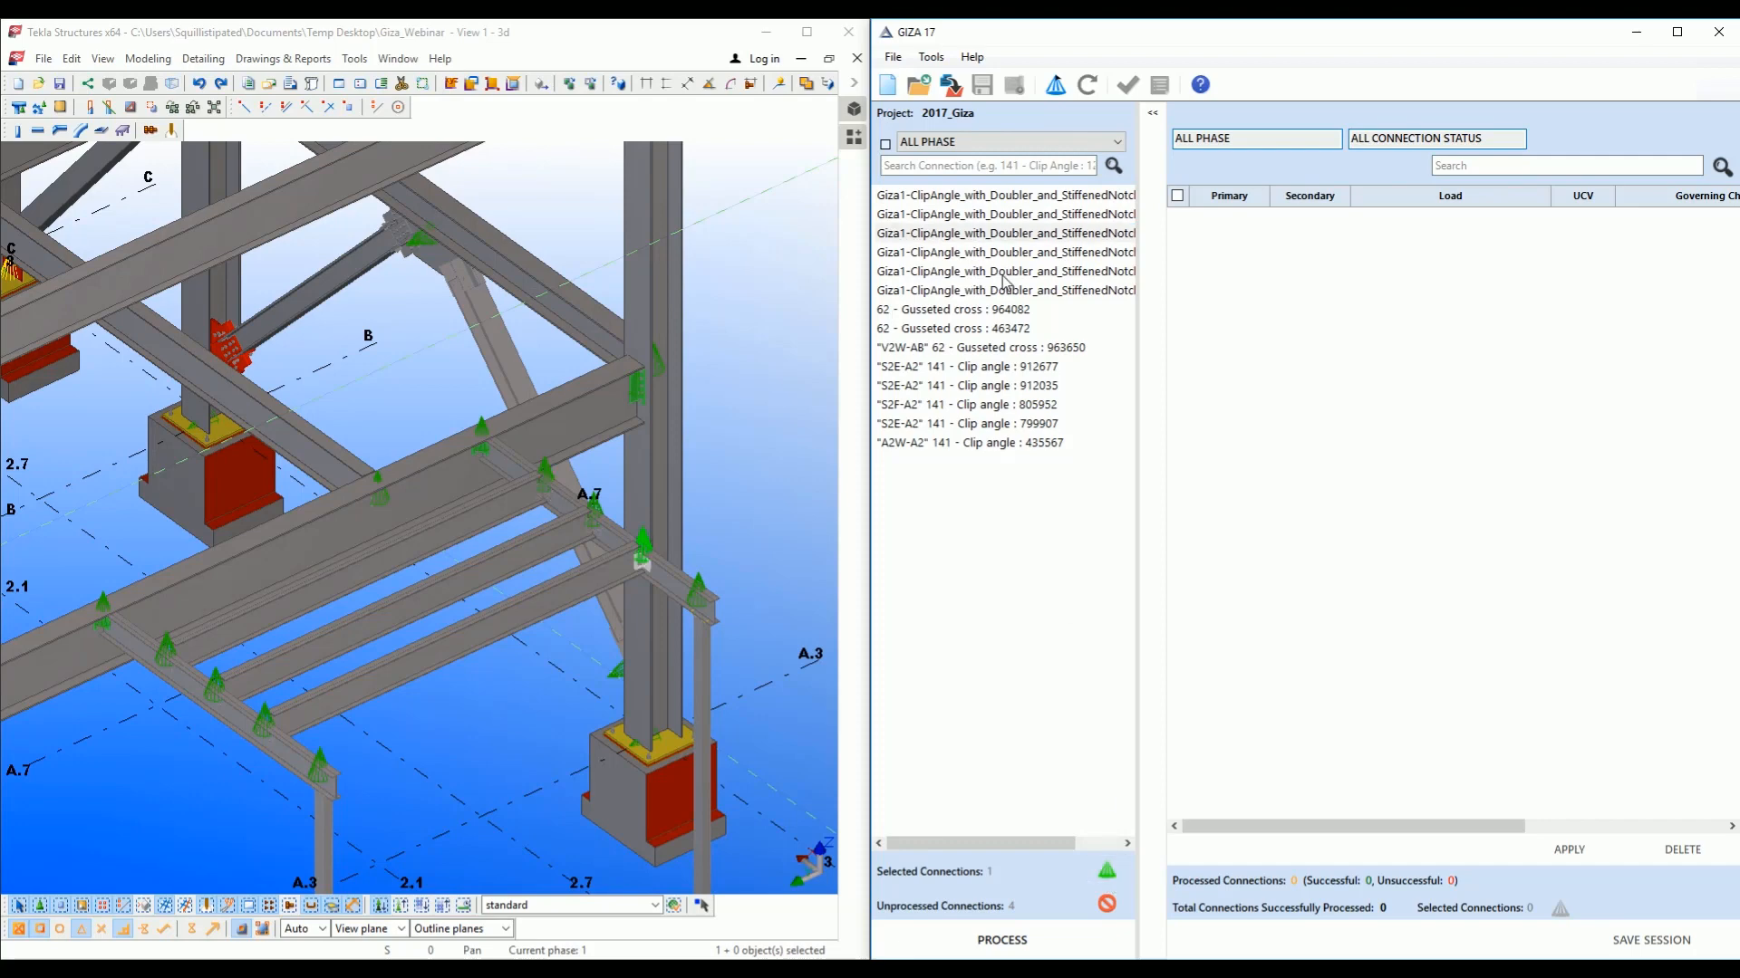
{"action": "left_click", "coordinate": [1001, 274]}
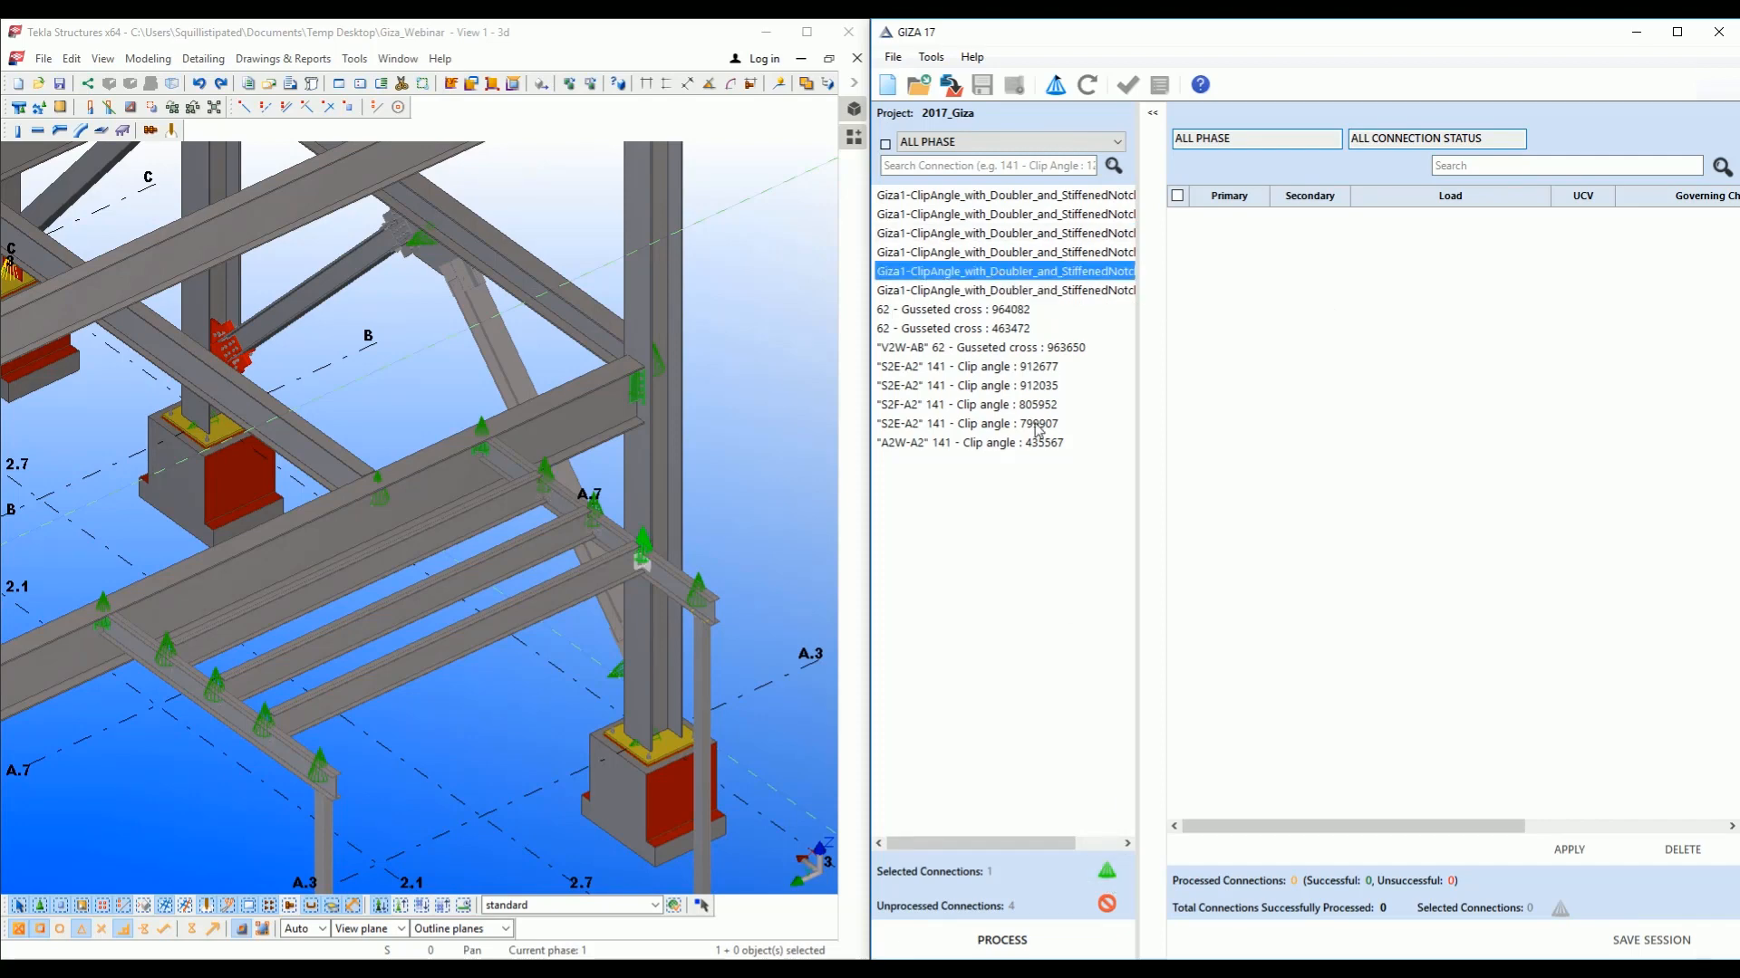
{"action": "left_click", "coordinate": [1104, 872]}
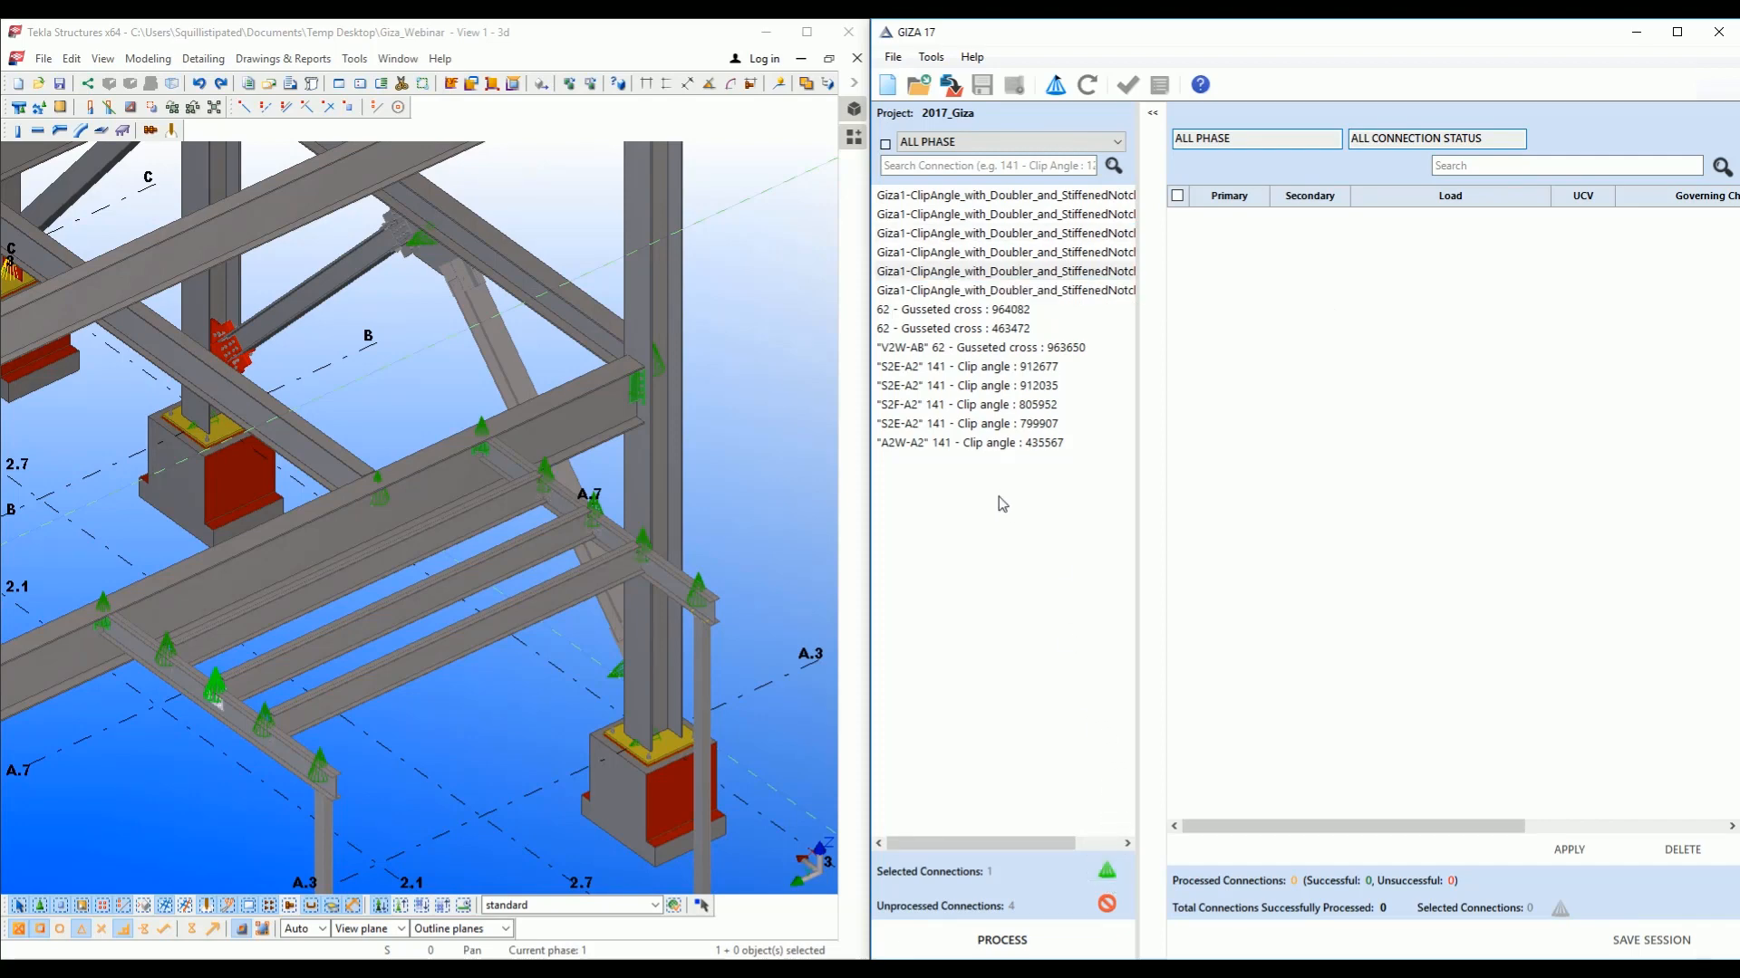
Review the unsupported column seating and base plate components, locating each in the model, and close the unprocessed connections list.
{"action": "left_click", "coordinate": [1106, 904]}
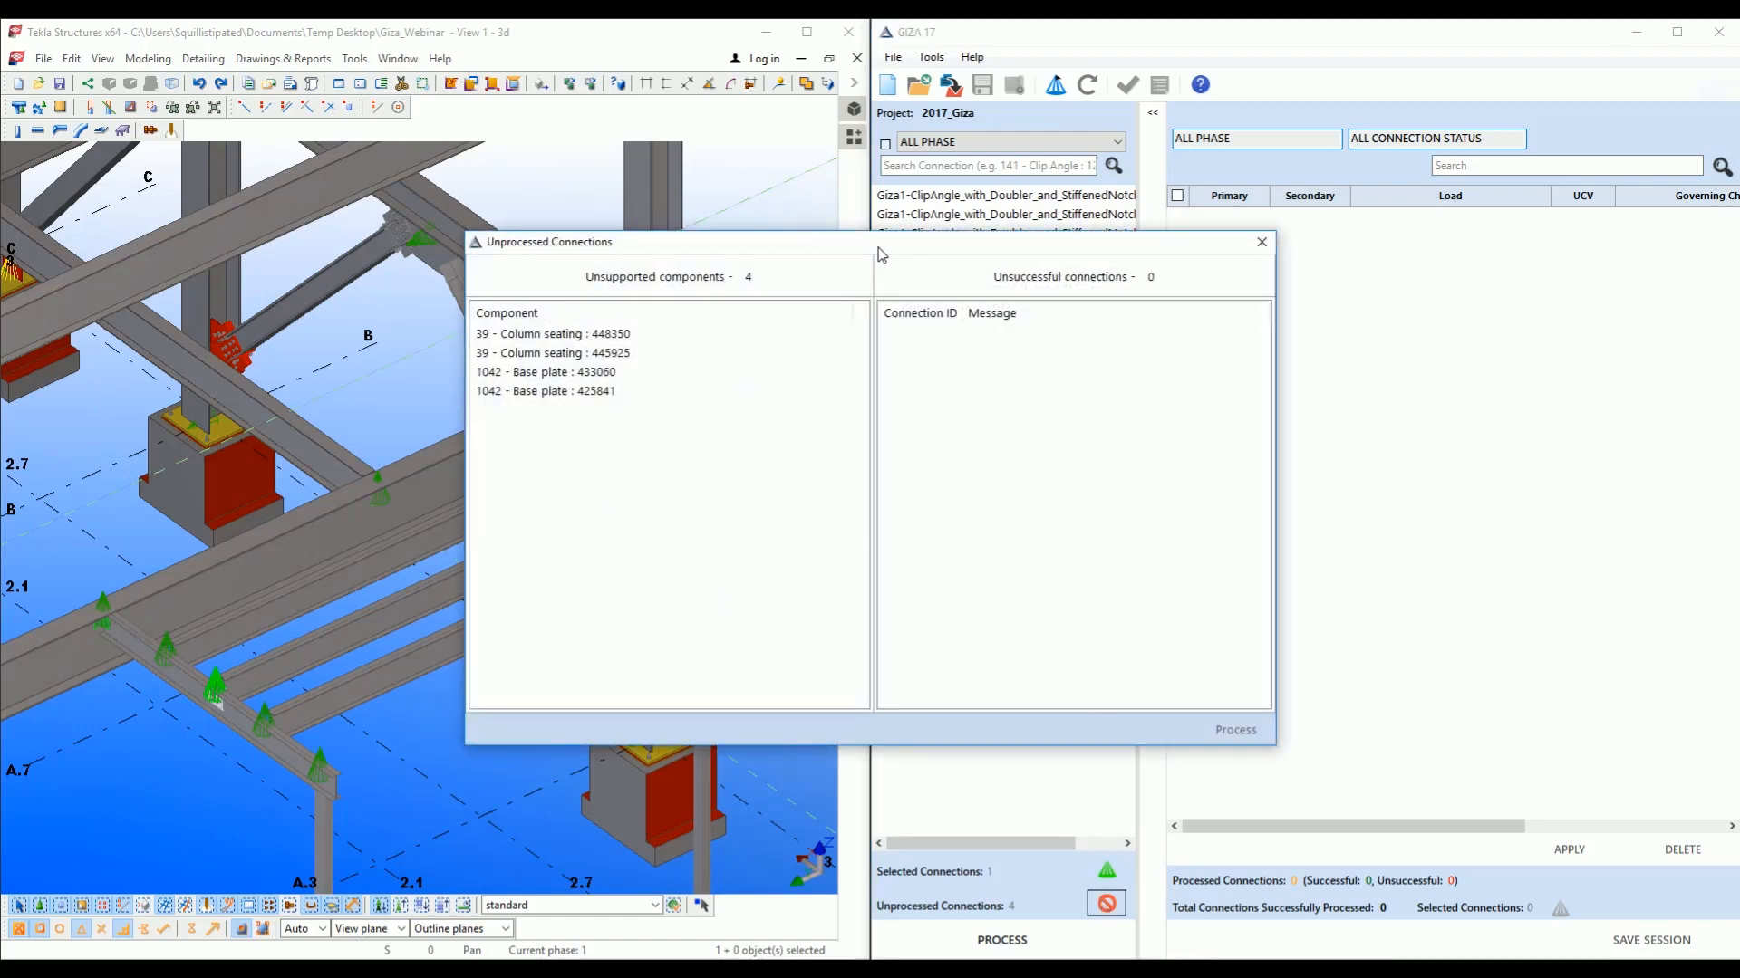
{"action": "left_click_drag", "start_coordinate": [878, 244], "coordinate": [1184, 231]}
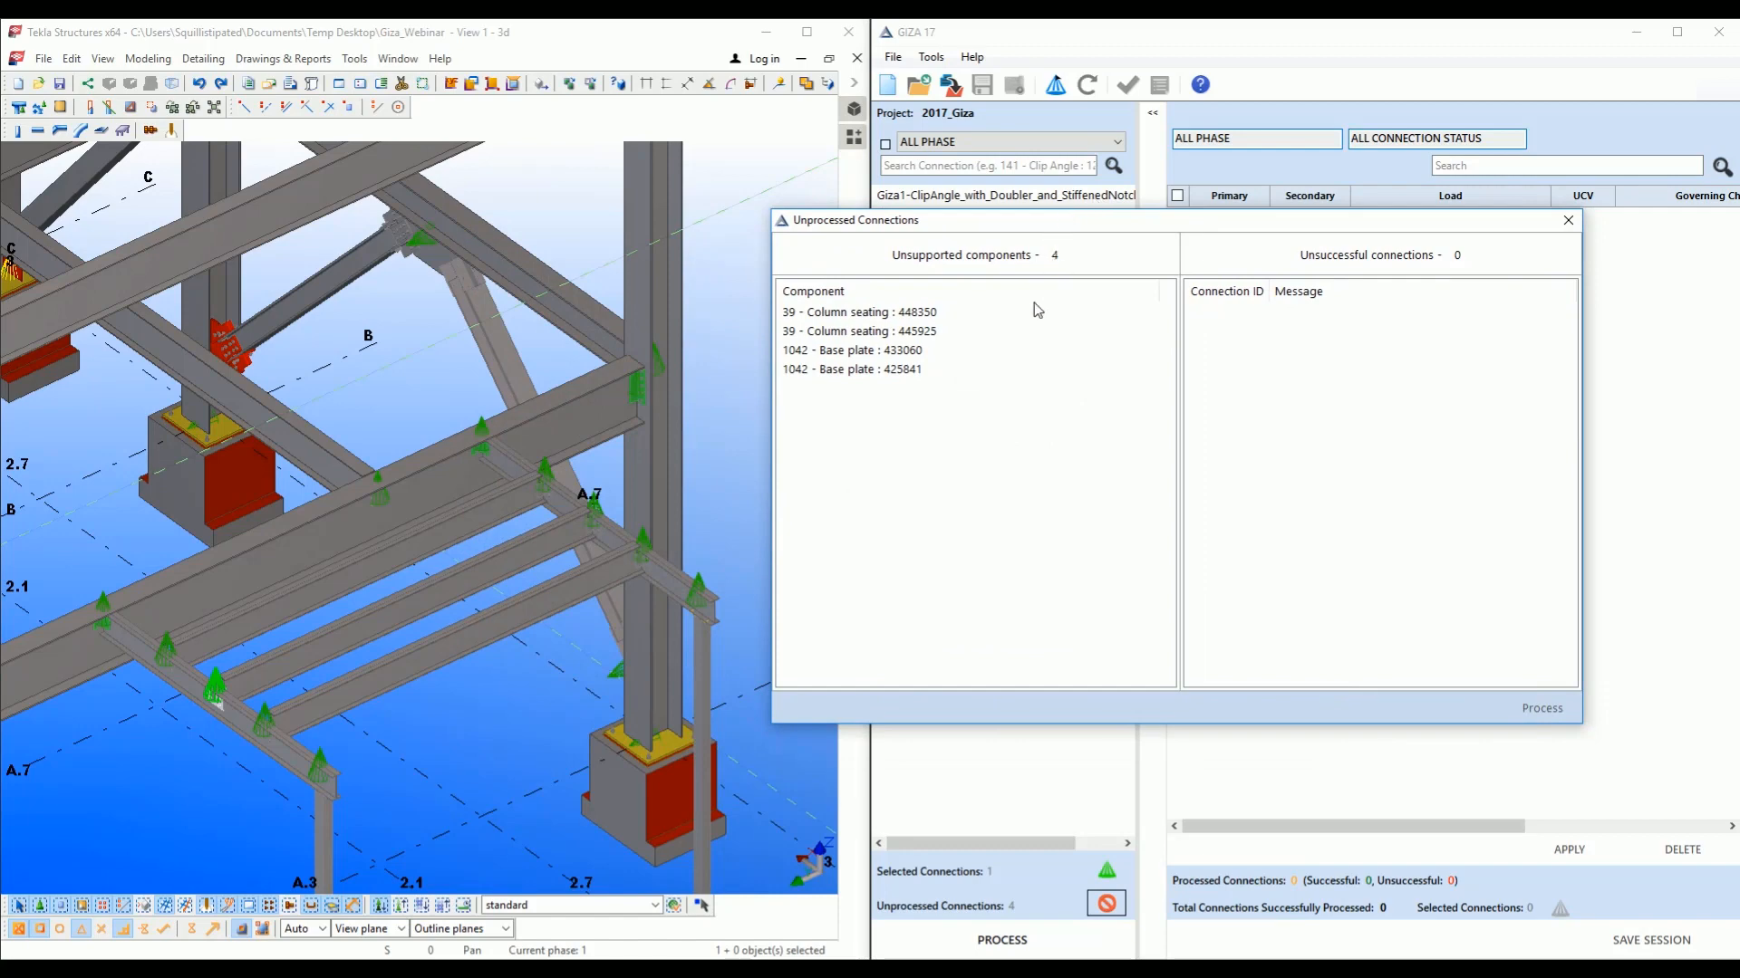
{"action": "left_click", "coordinate": [861, 315]}
{"action": "left_click", "coordinate": [865, 333]}
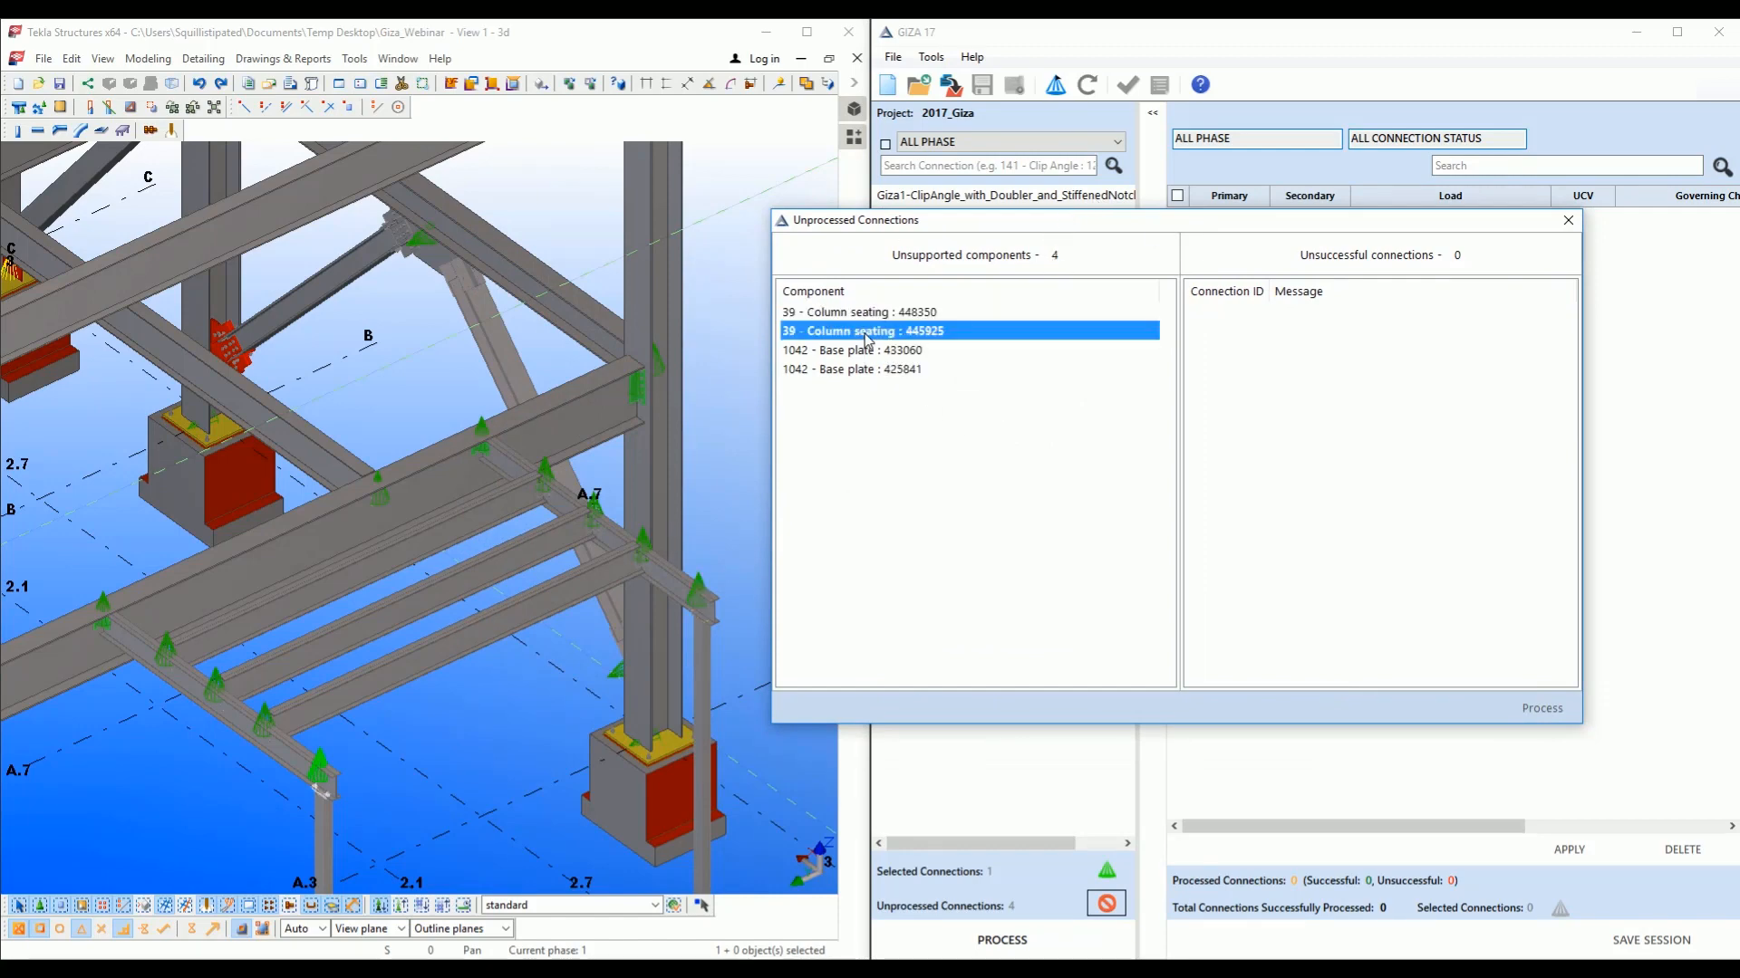
{"action": "left_click", "coordinate": [868, 352]}
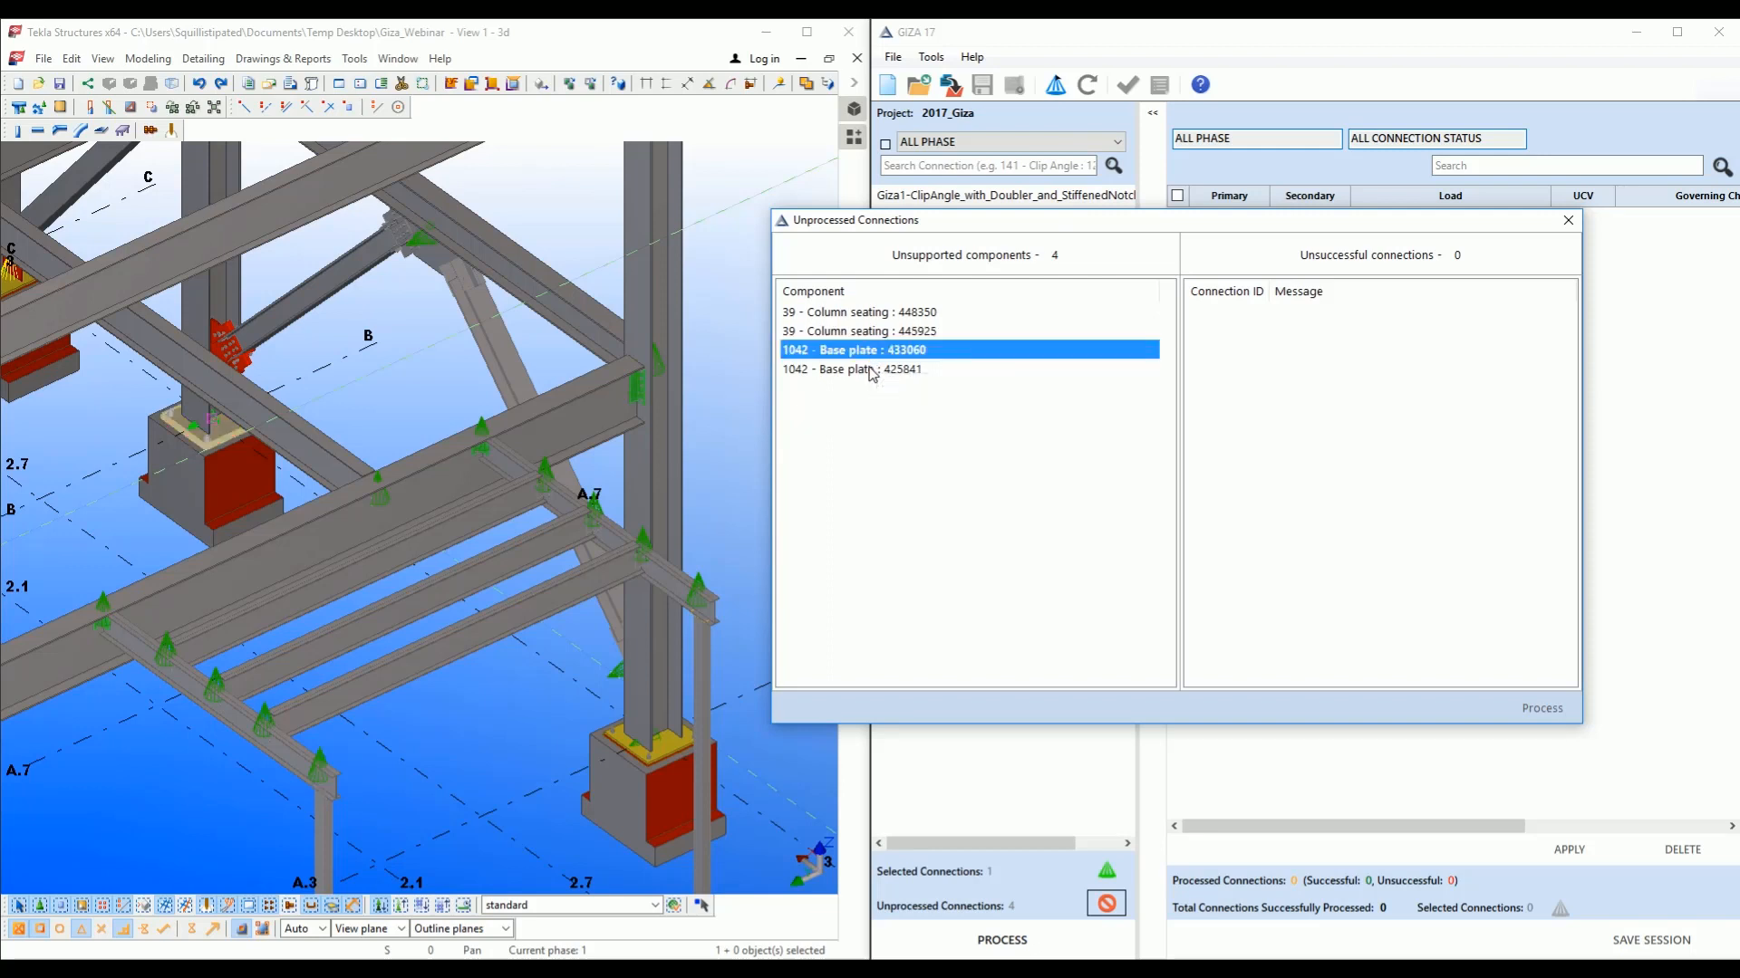
{"action": "left_click", "coordinate": [869, 369]}
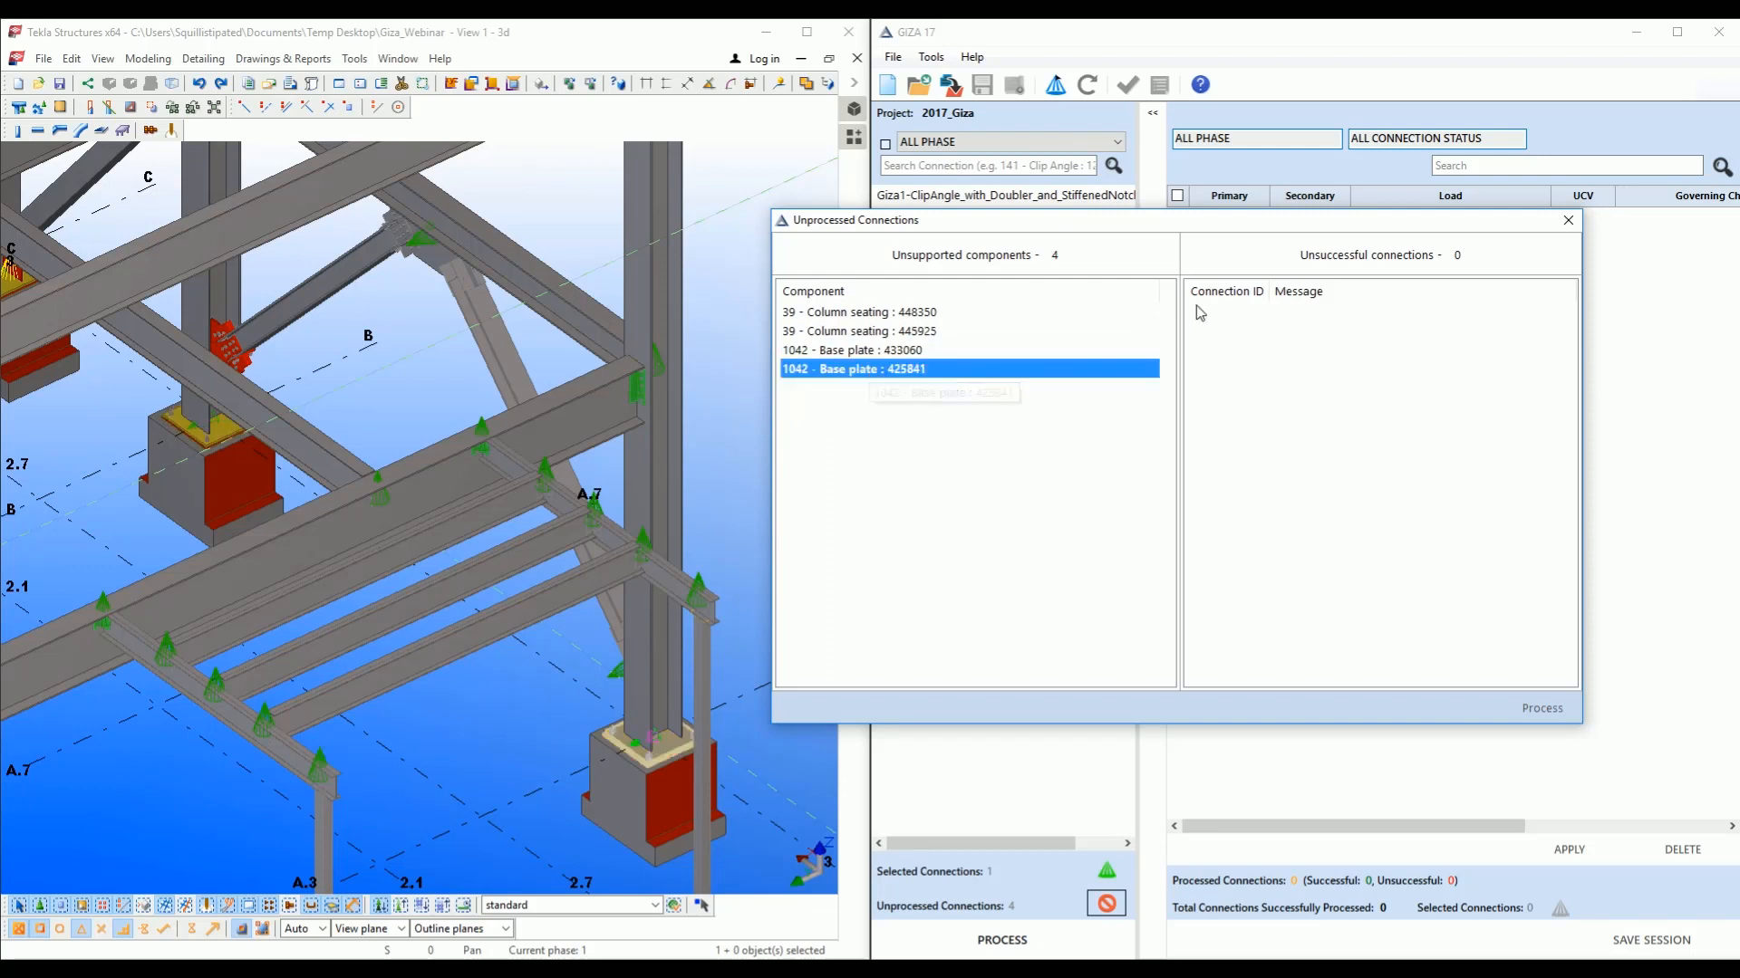
{"action": "left_click", "coordinate": [1568, 220]}
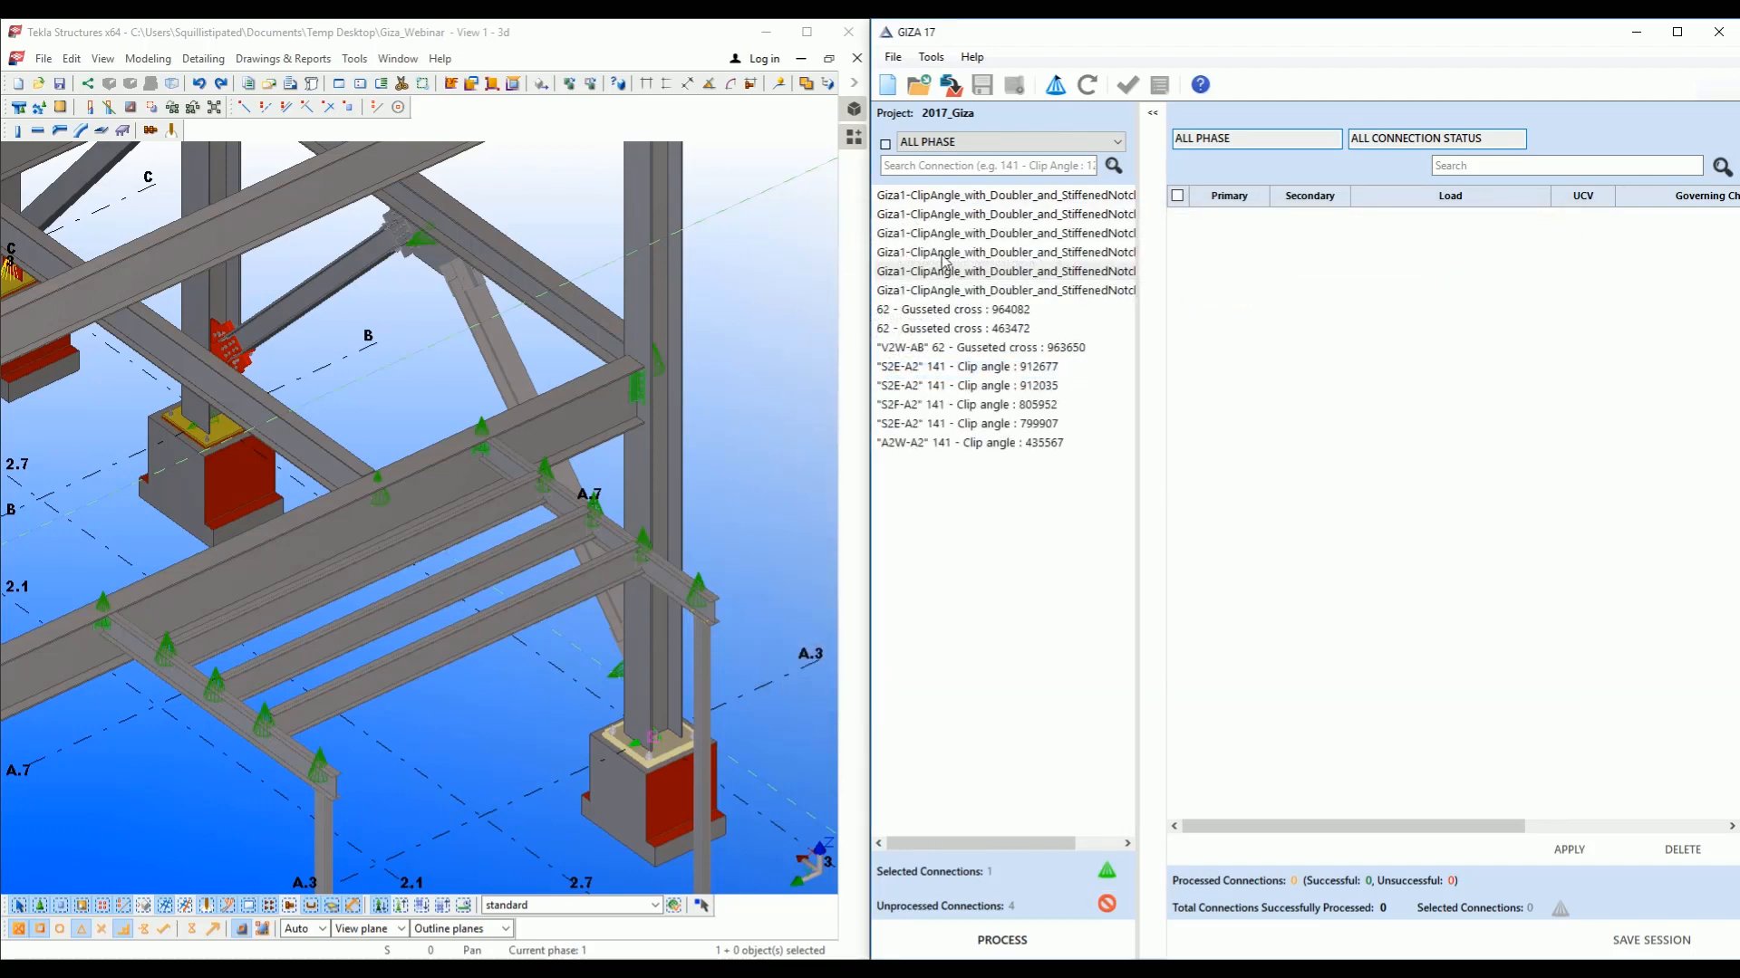
Process all six Giza1-ClipAngle_with_Doubler_and_StiffenedNotch connections together.
{"action": "left_click", "coordinate": [910, 200]}
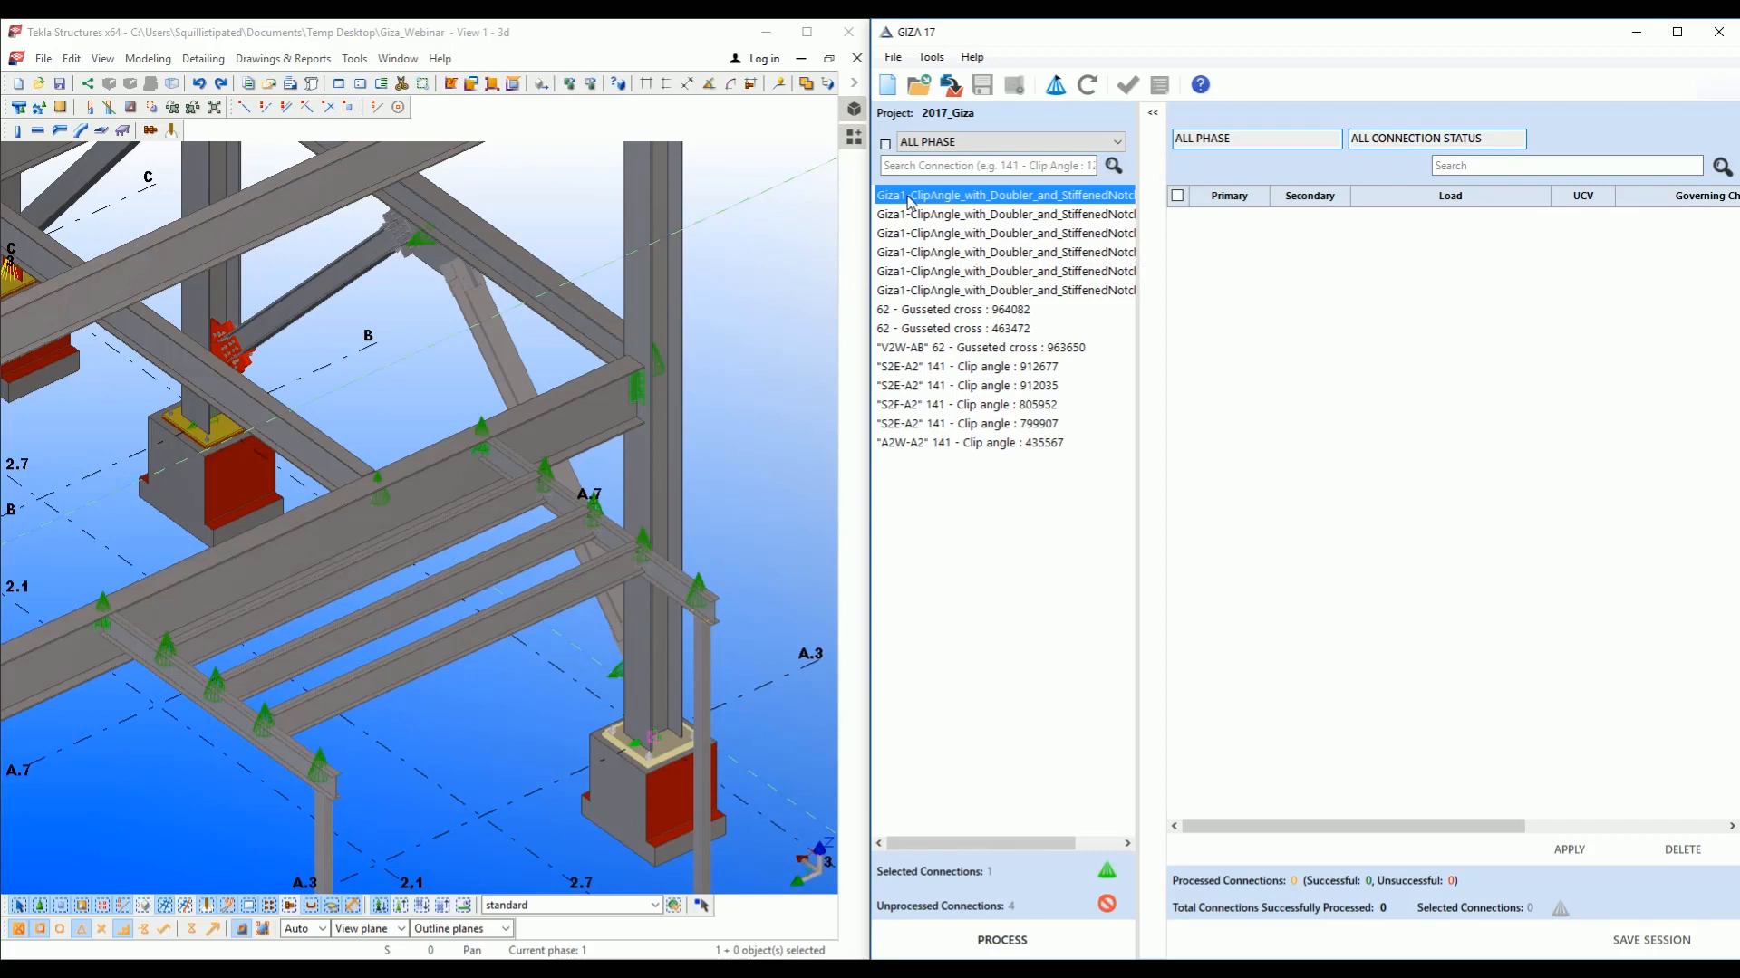
{"action": "left_click", "coordinate": [926, 292]}
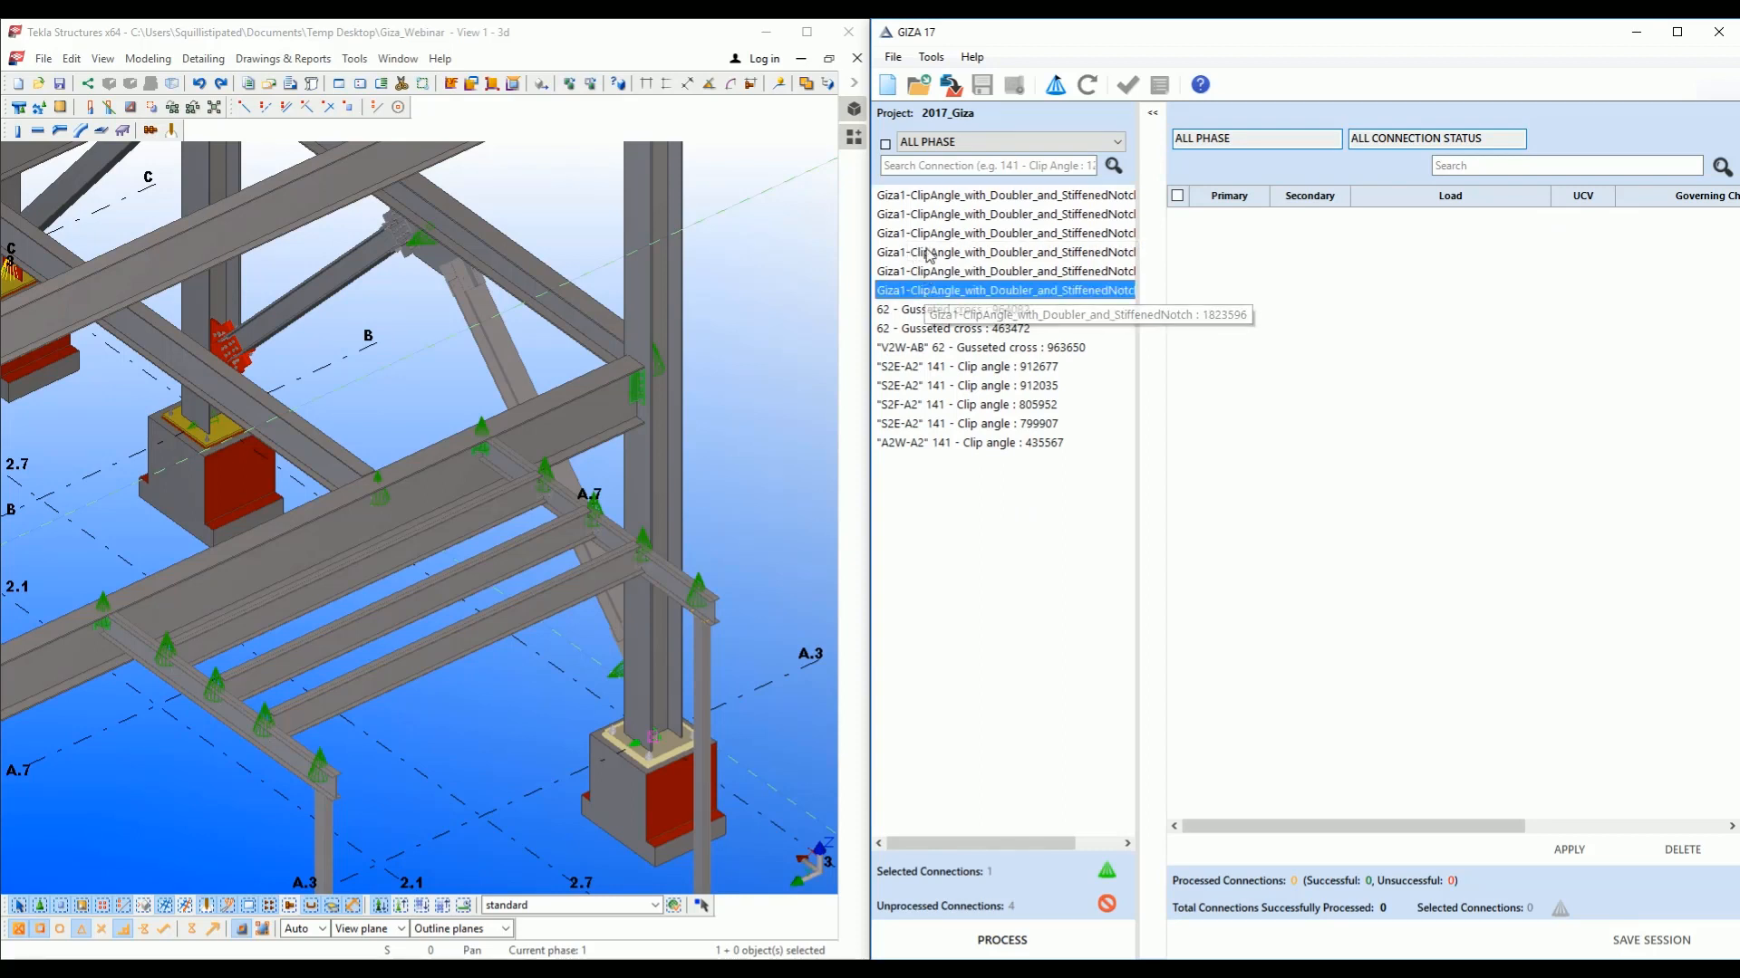
{"action": "left_click", "coordinate": [942, 198], "text": "shift"}
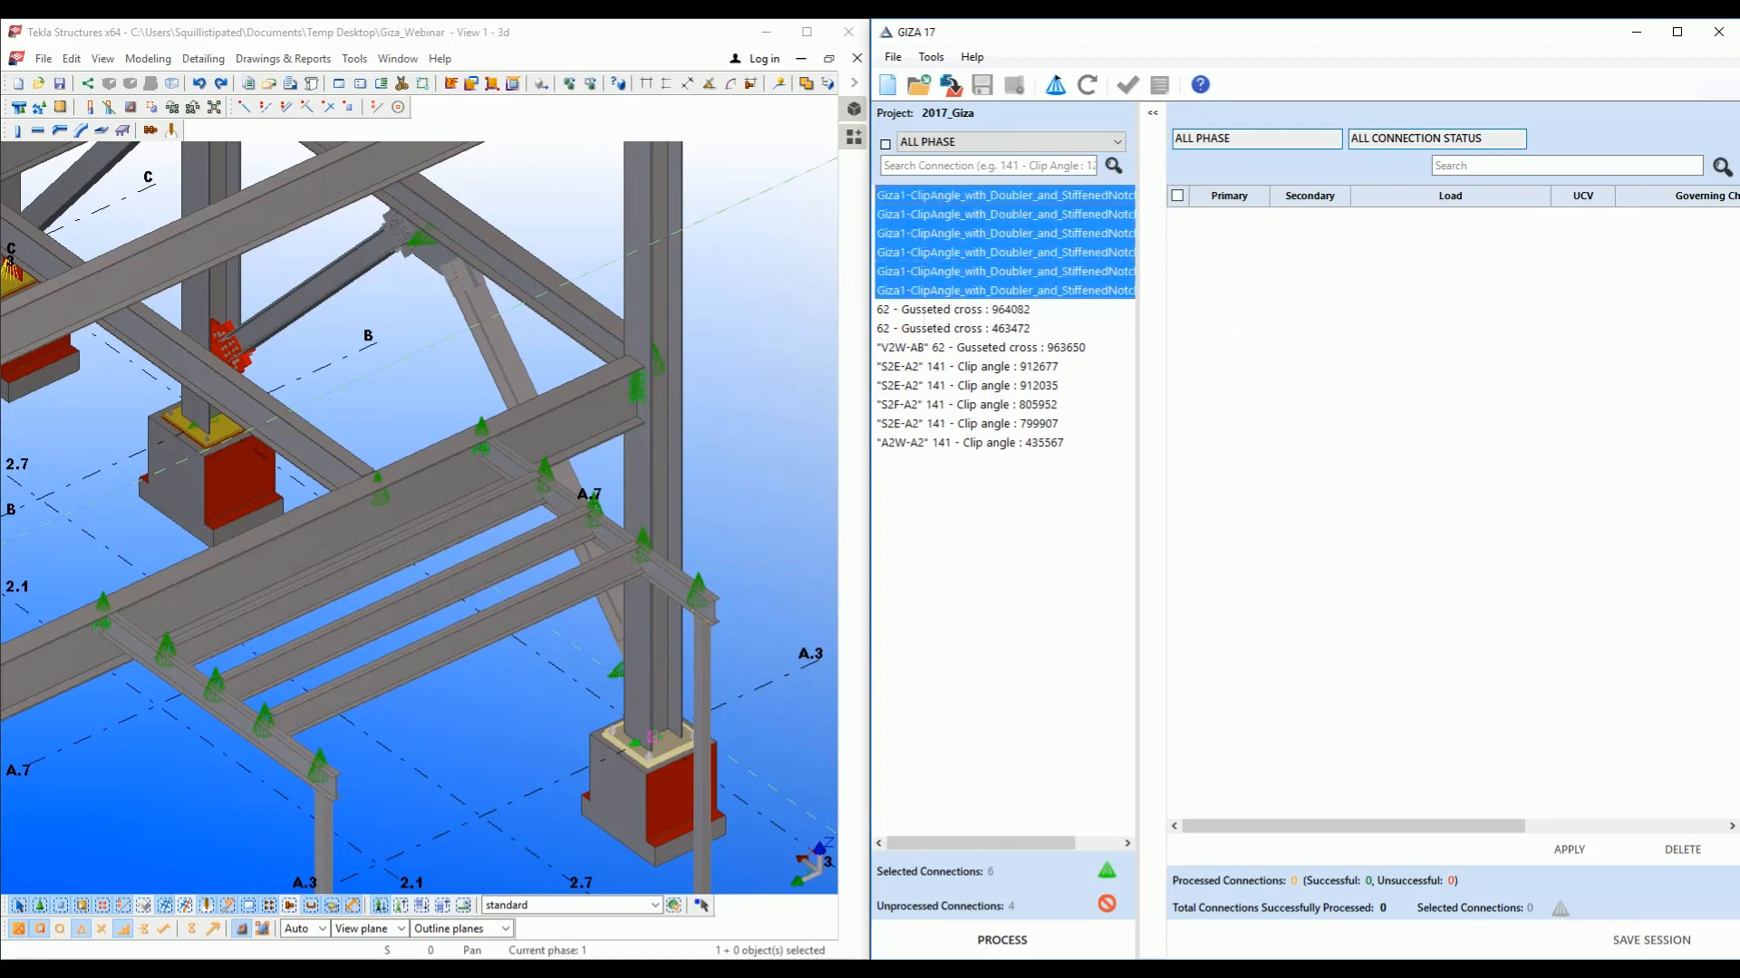
{"action": "left_click", "coordinate": [972, 935]}
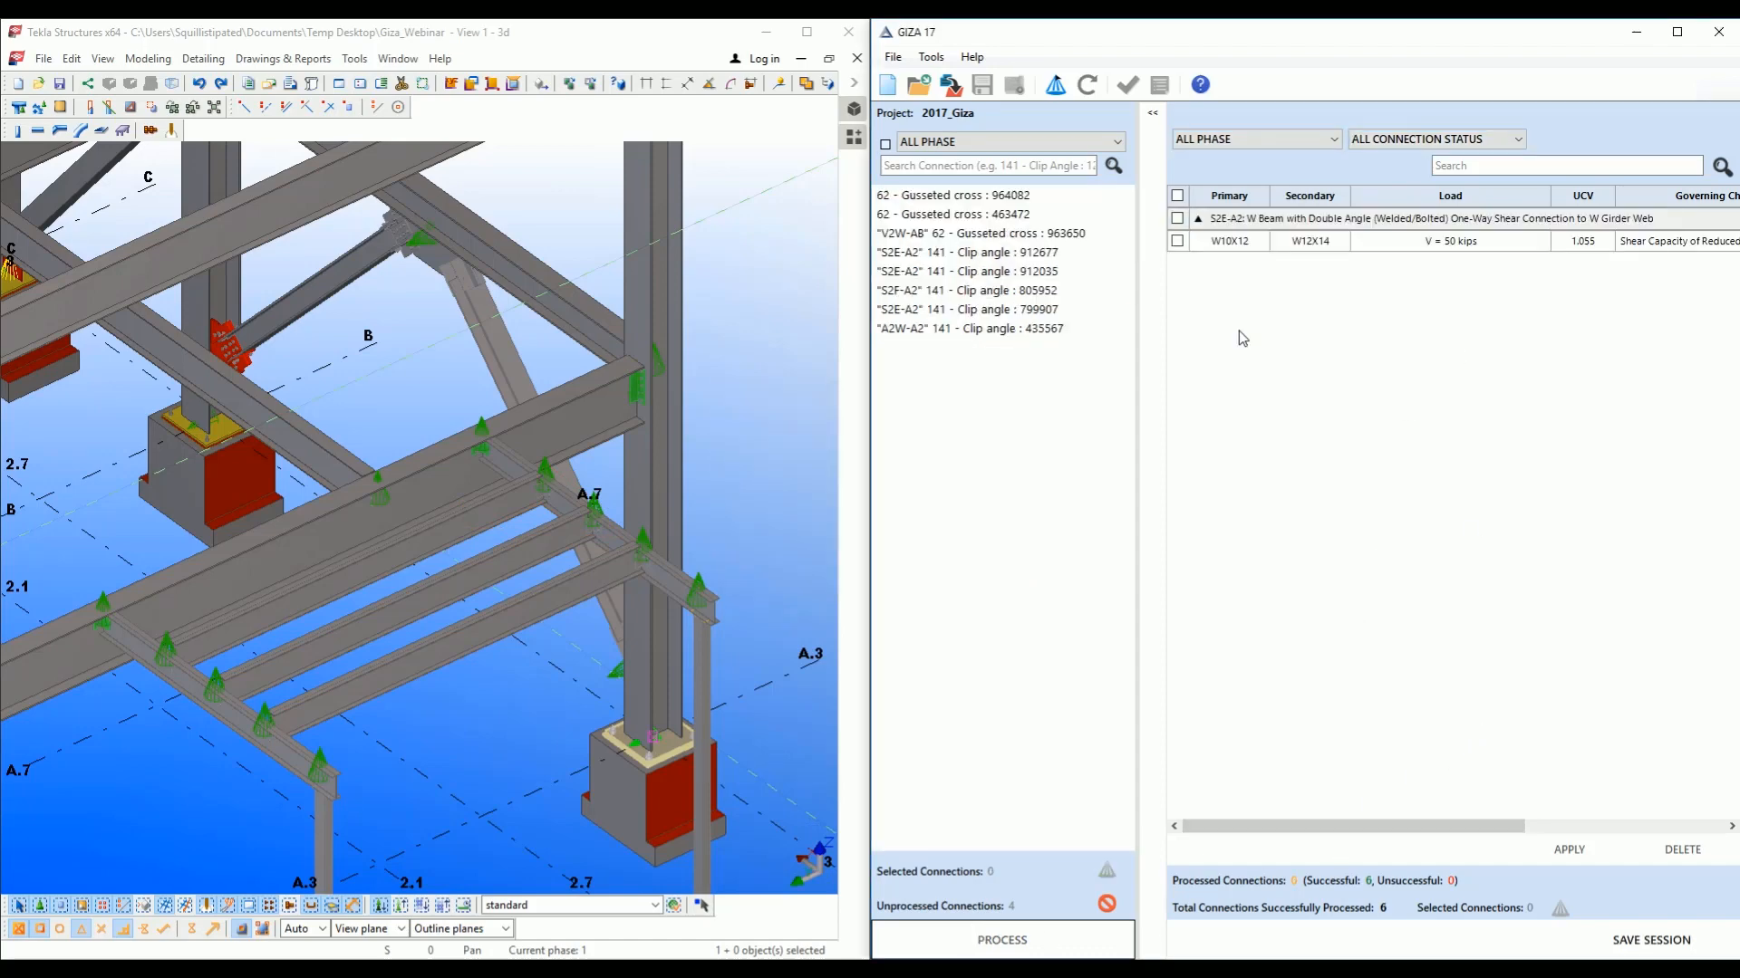
Examine the processed W10X12 to W12X14 connection group, including its available filters, governing check, count and status.
{"action": "left_click", "coordinate": [1233, 243]}
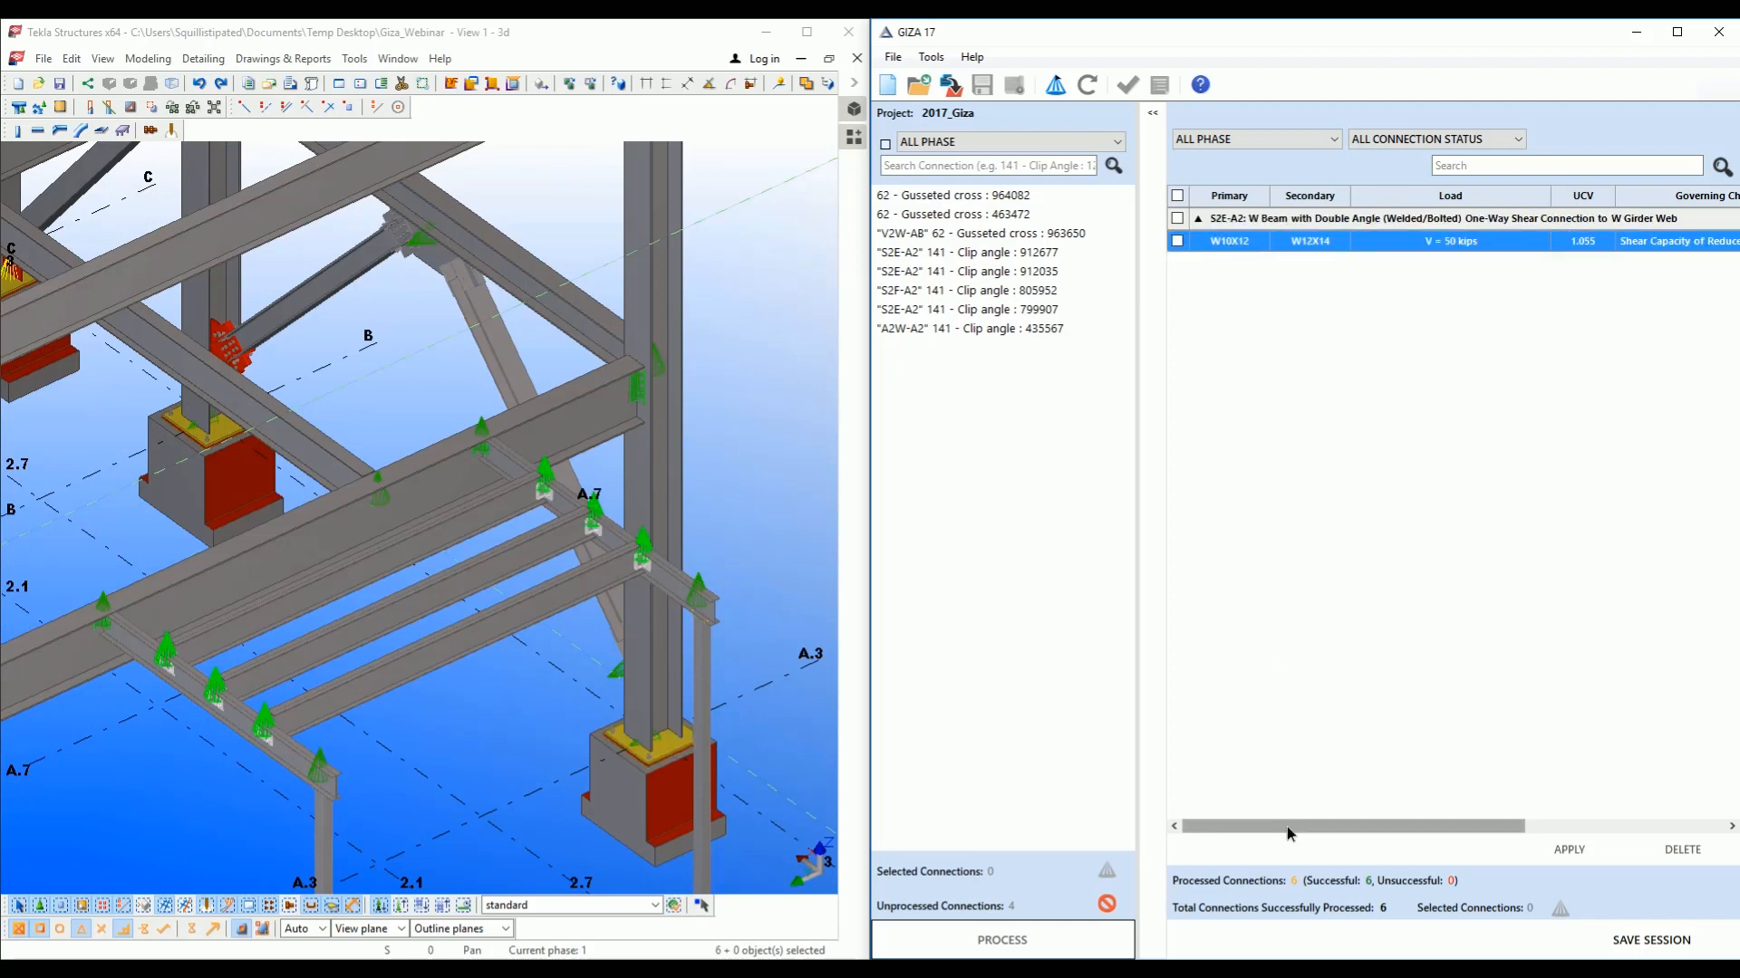
{"action": "left_click_drag", "start_coordinate": [1287, 827], "coordinate": [1232, 826]}
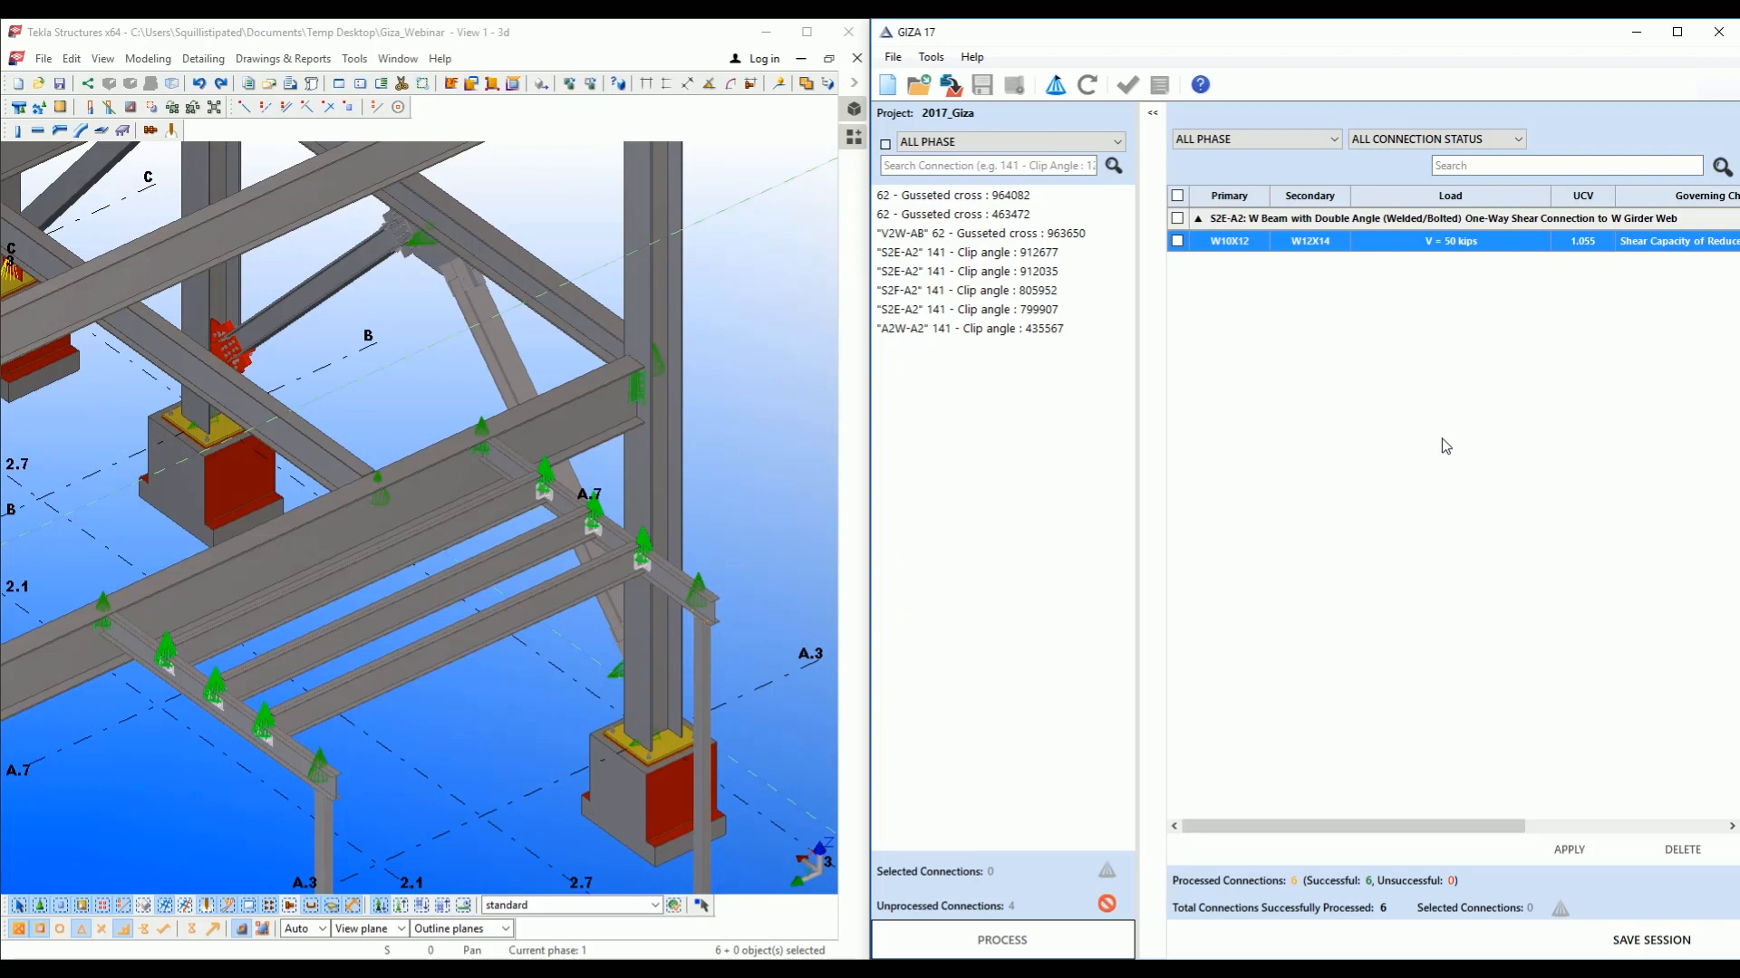
{"action": "left_click", "coordinate": [1274, 143]}
{"action": "left_click", "coordinate": [1372, 145]}
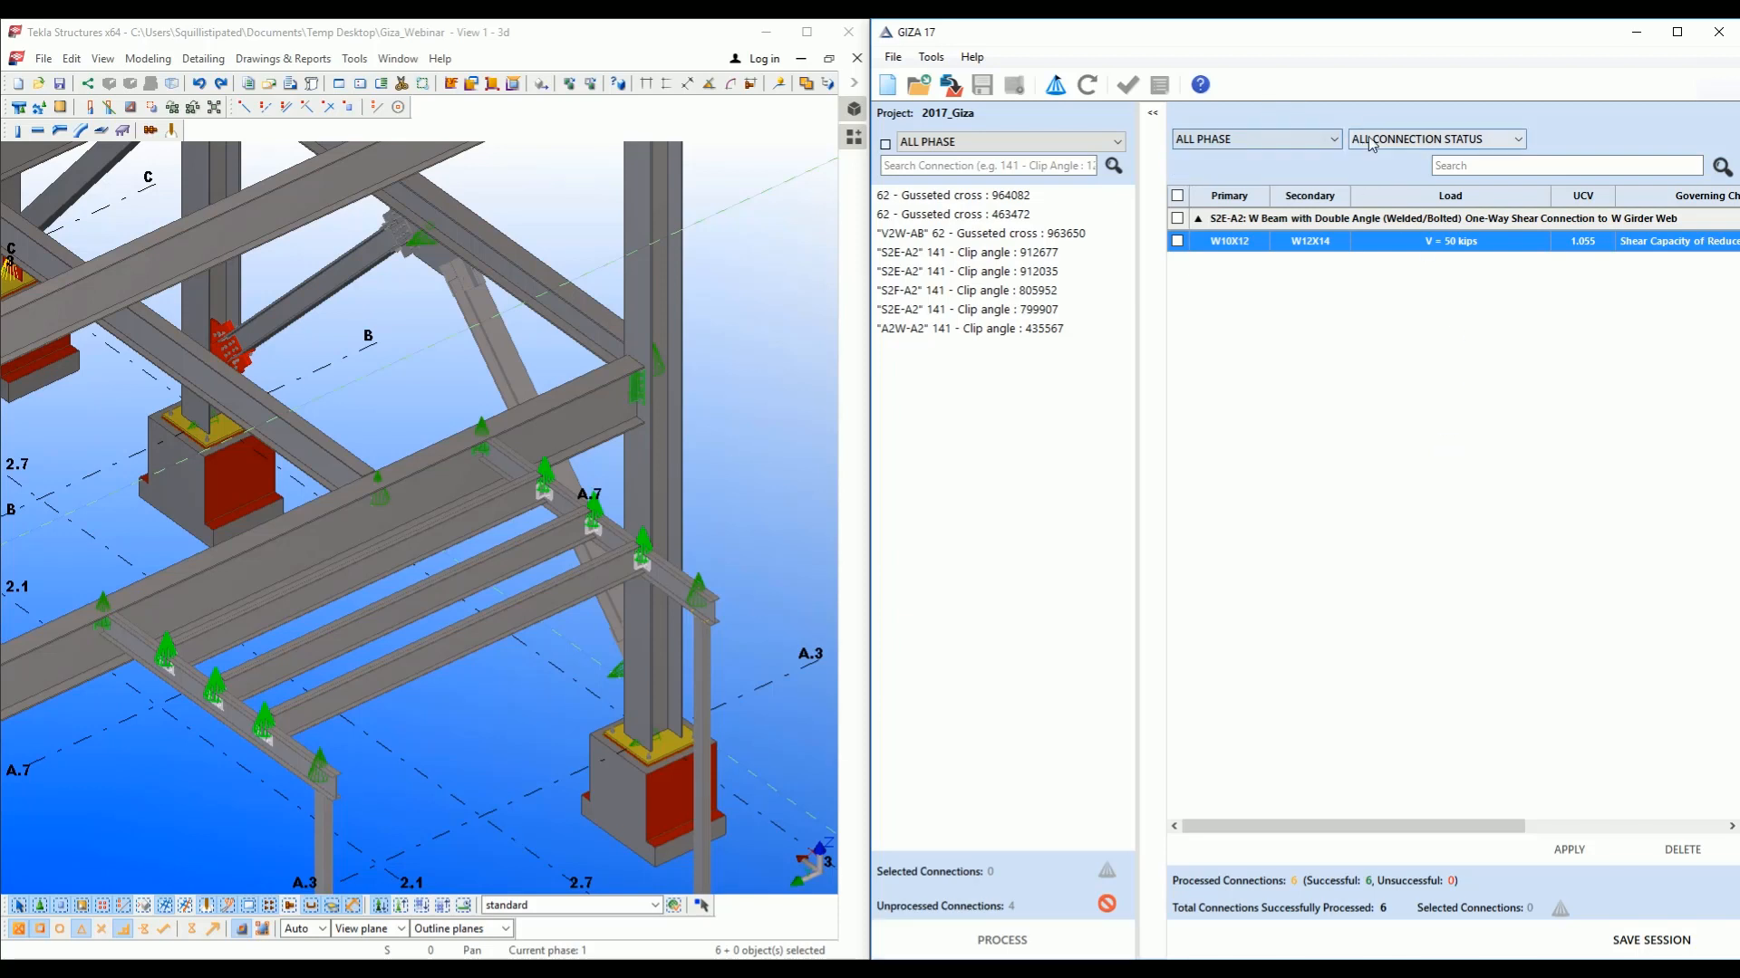
{"action": "left_click", "coordinate": [1371, 143]}
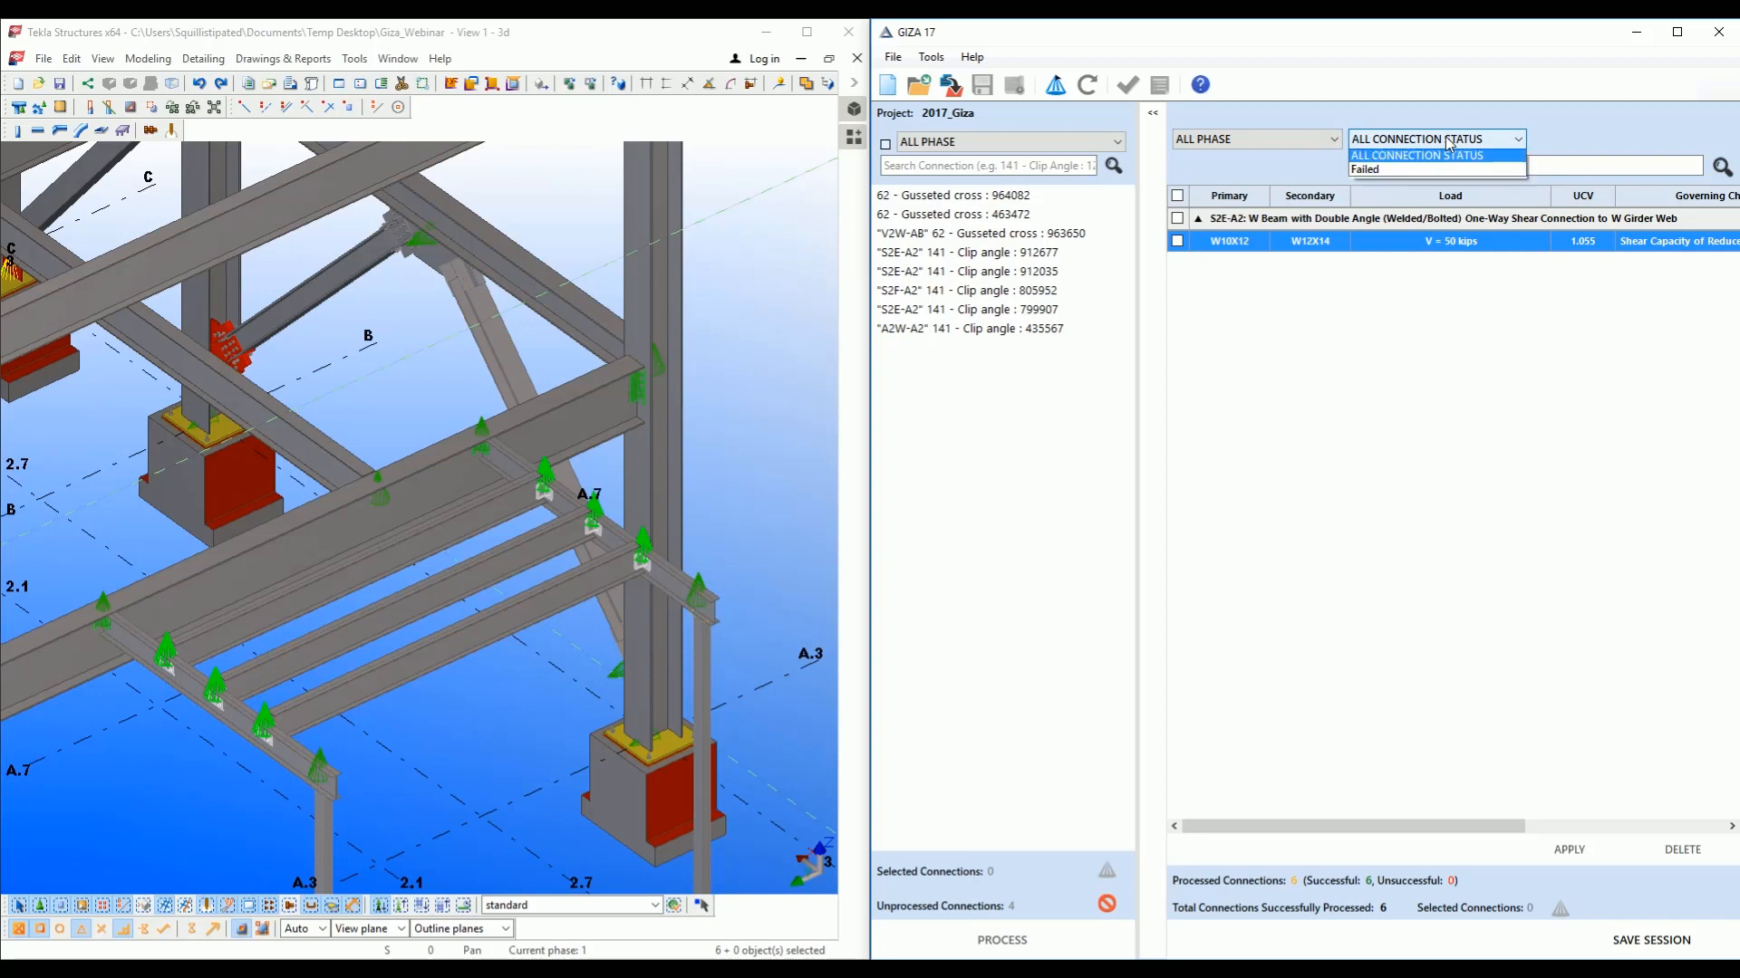
{"action": "left_click", "coordinate": [1546, 167]}
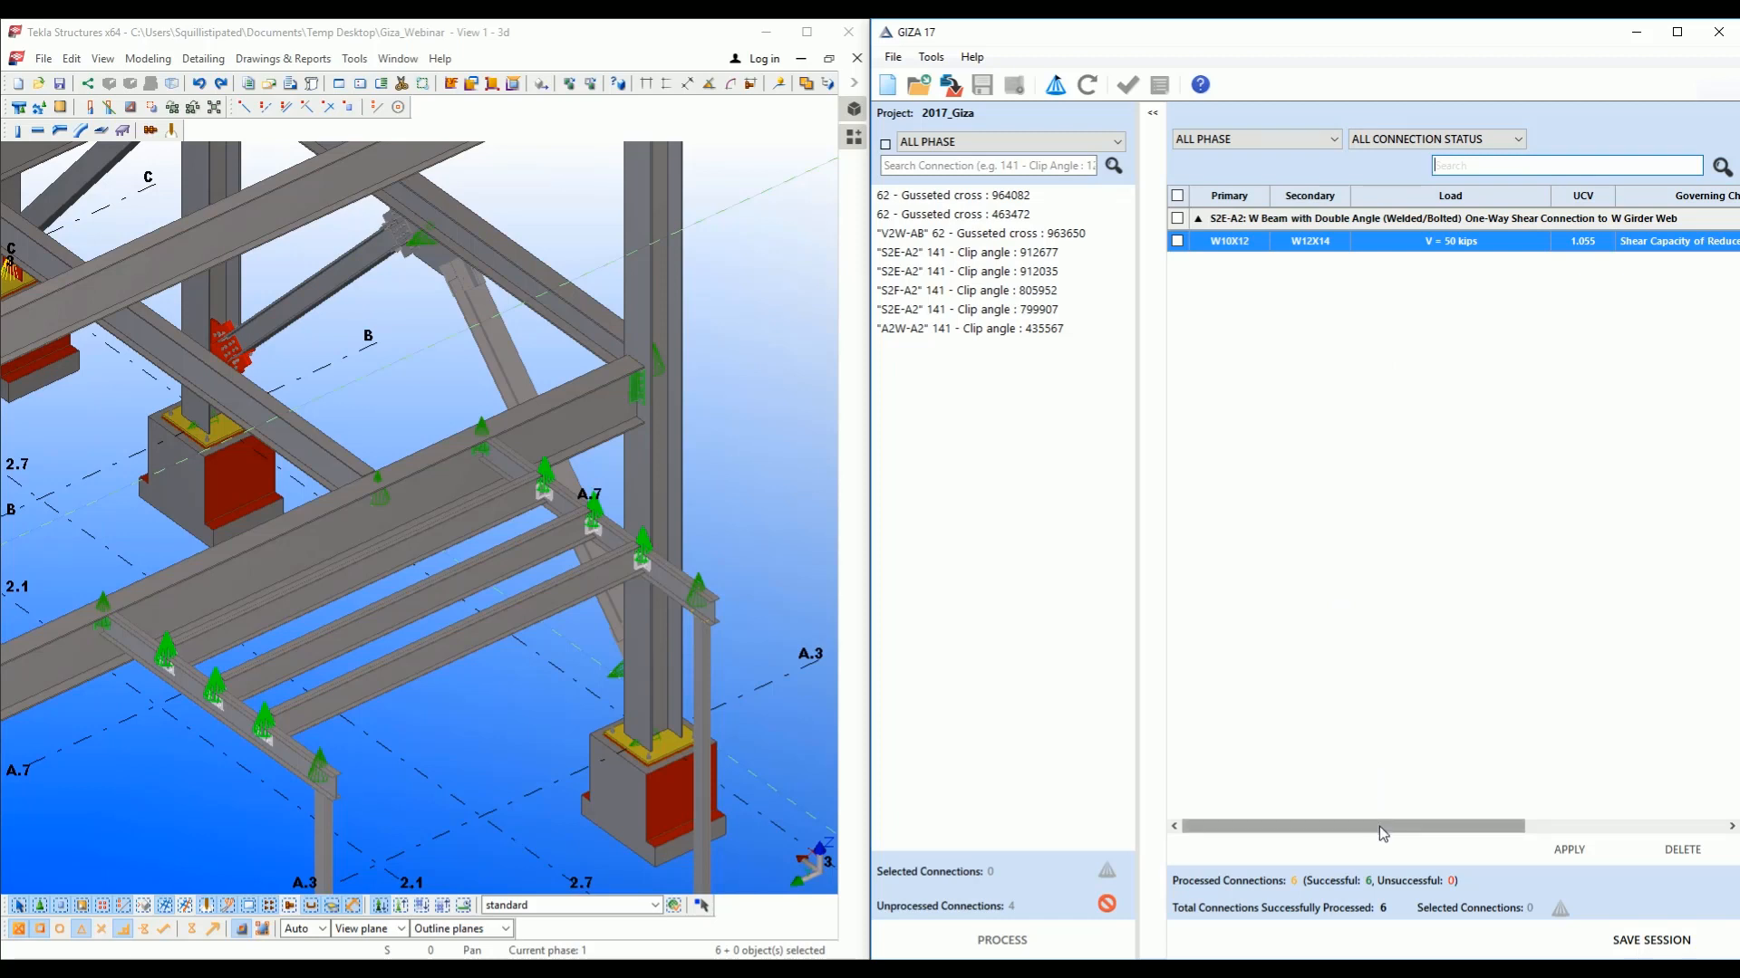
{"action": "left_click_drag", "start_coordinate": [1379, 826], "coordinate": [1603, 832]}
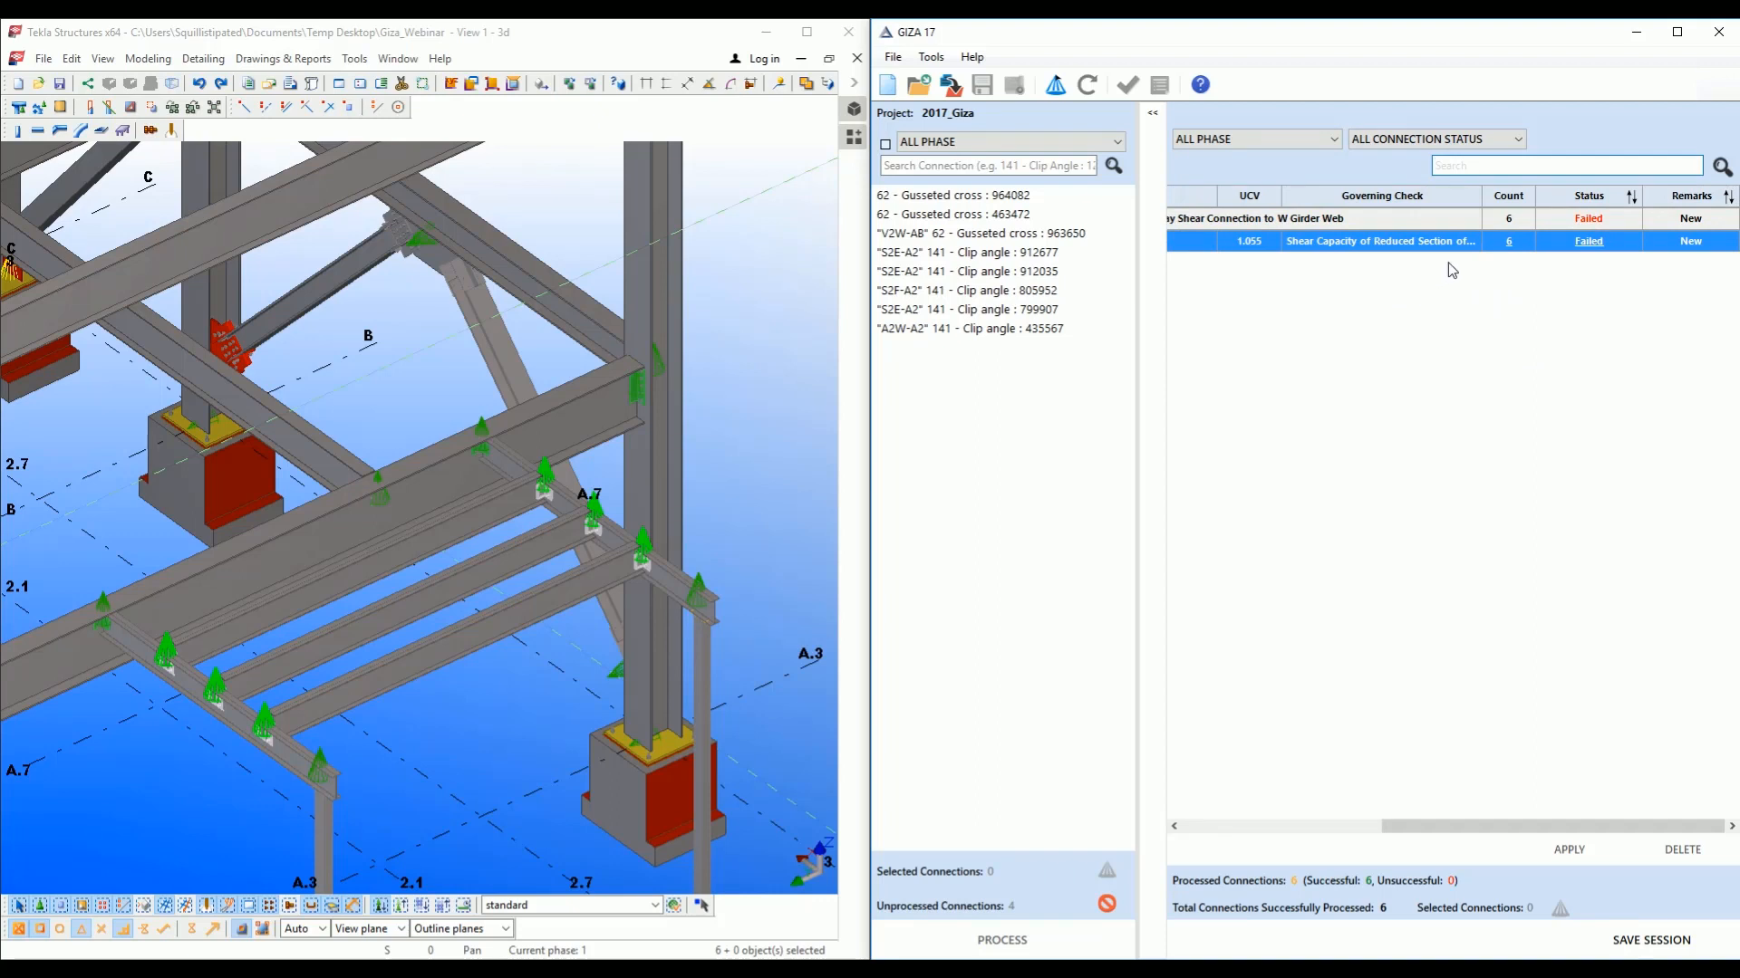
Open the group's individual connection list, locate each connection from 1823596 to 1825449 in the model, and close the list.
{"action": "left_click", "coordinate": [1497, 241]}
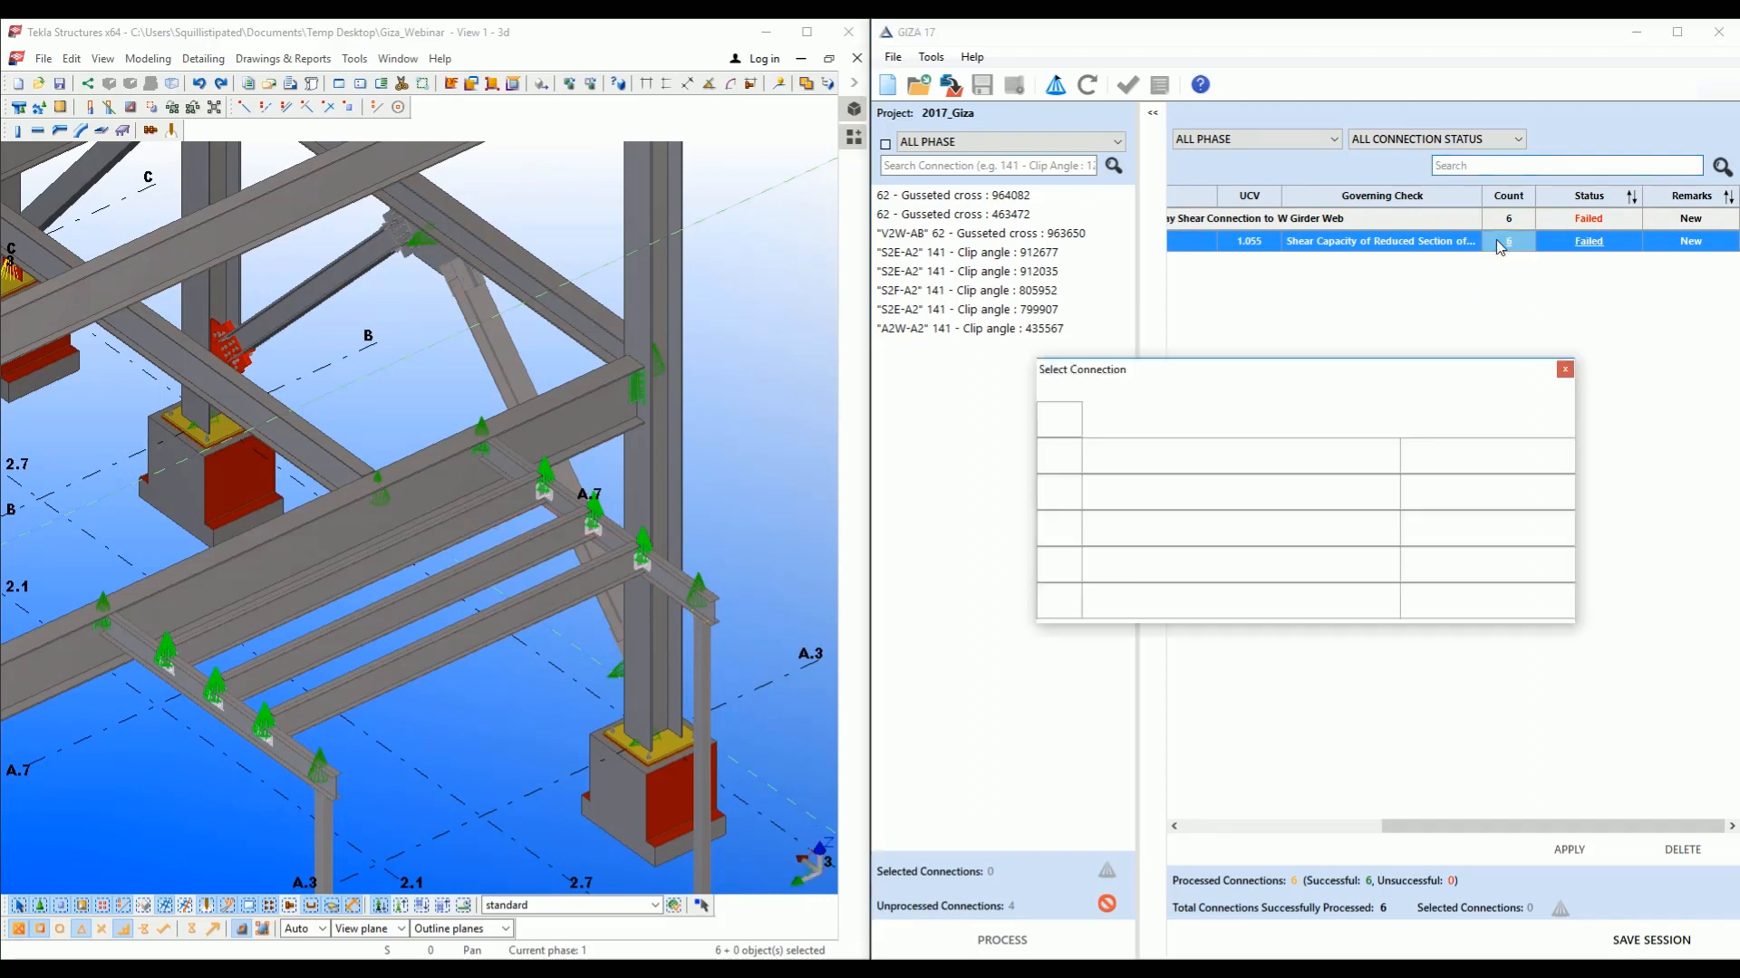
{"action": "left_click", "coordinate": [1255, 417]}
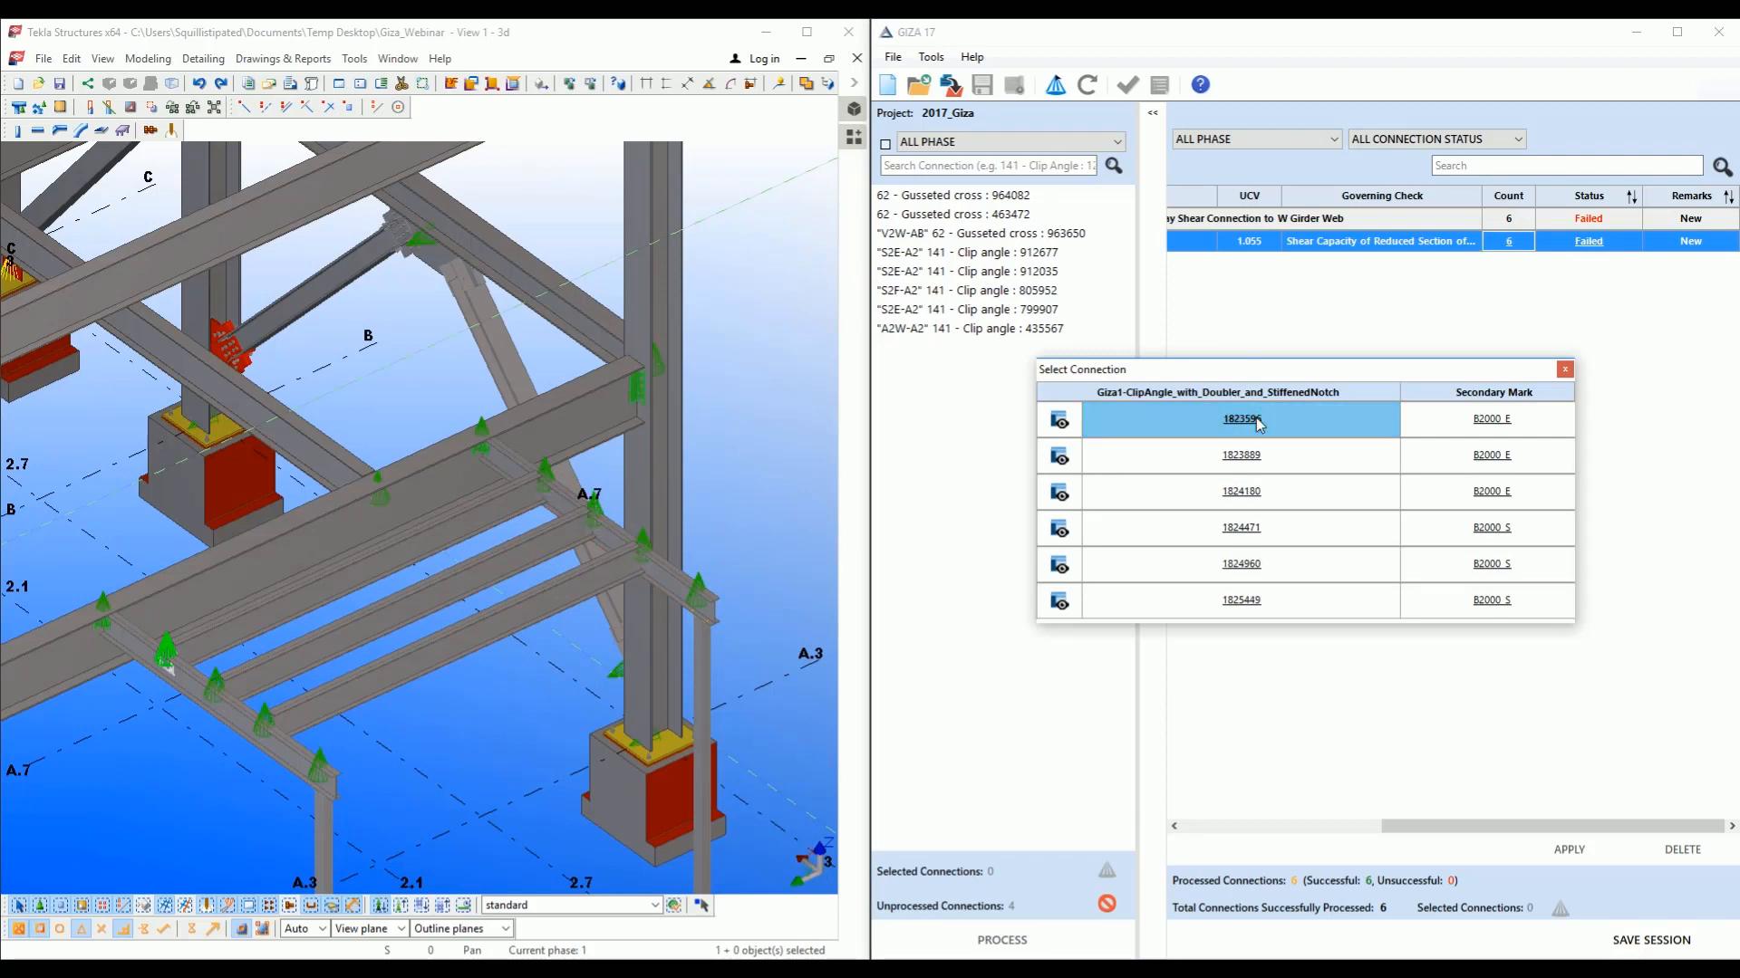
{"action": "left_click", "coordinate": [1257, 455]}
{"action": "left_click", "coordinate": [1265, 493]}
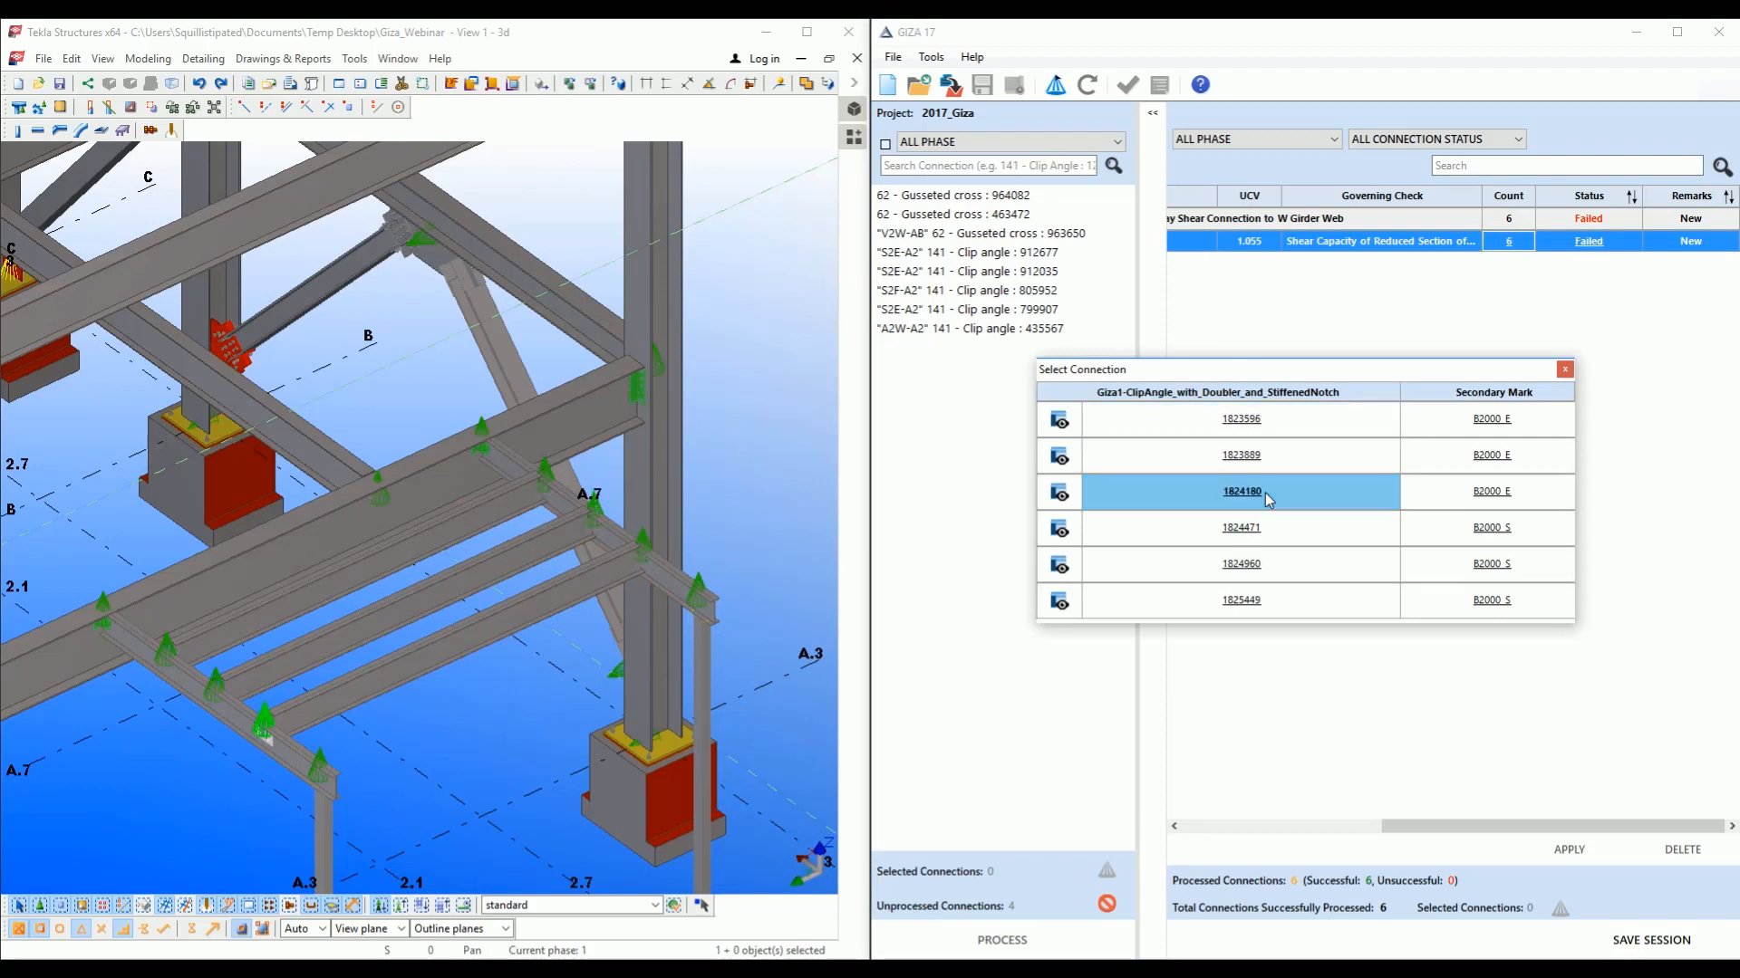
{"action": "left_click", "coordinate": [1274, 532]}
{"action": "left_click", "coordinate": [1278, 564]}
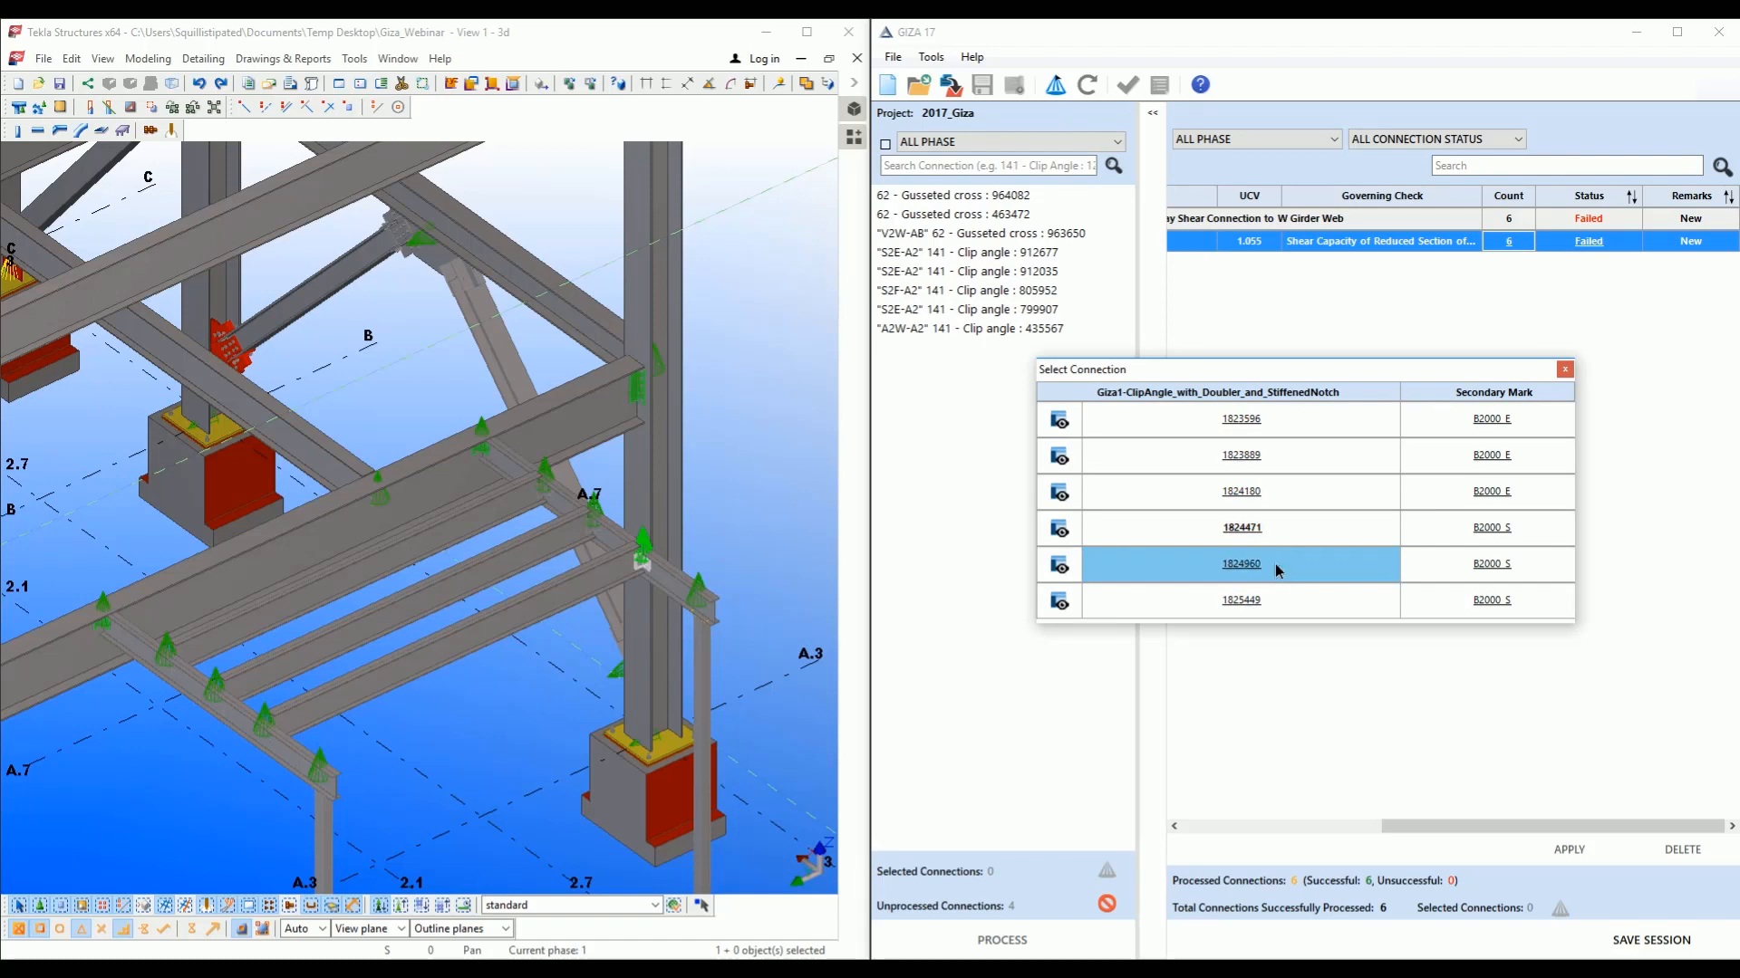
{"action": "left_click", "coordinate": [1281, 589]}
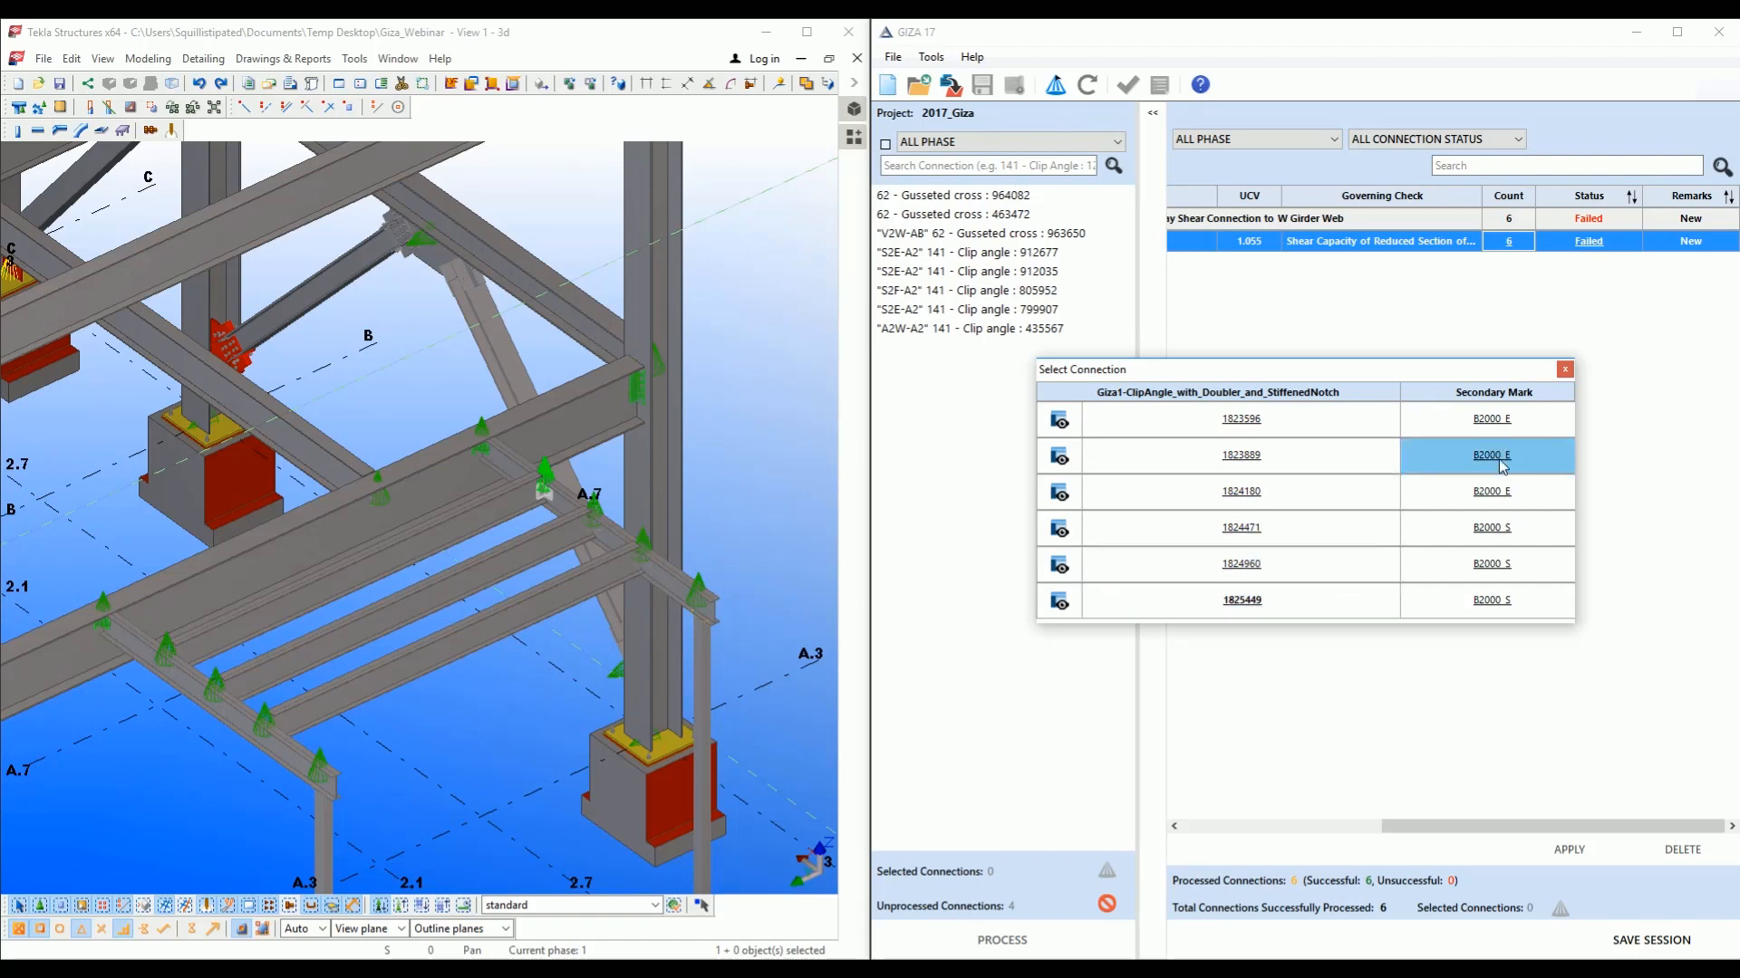
{"action": "left_click", "coordinate": [1565, 368]}
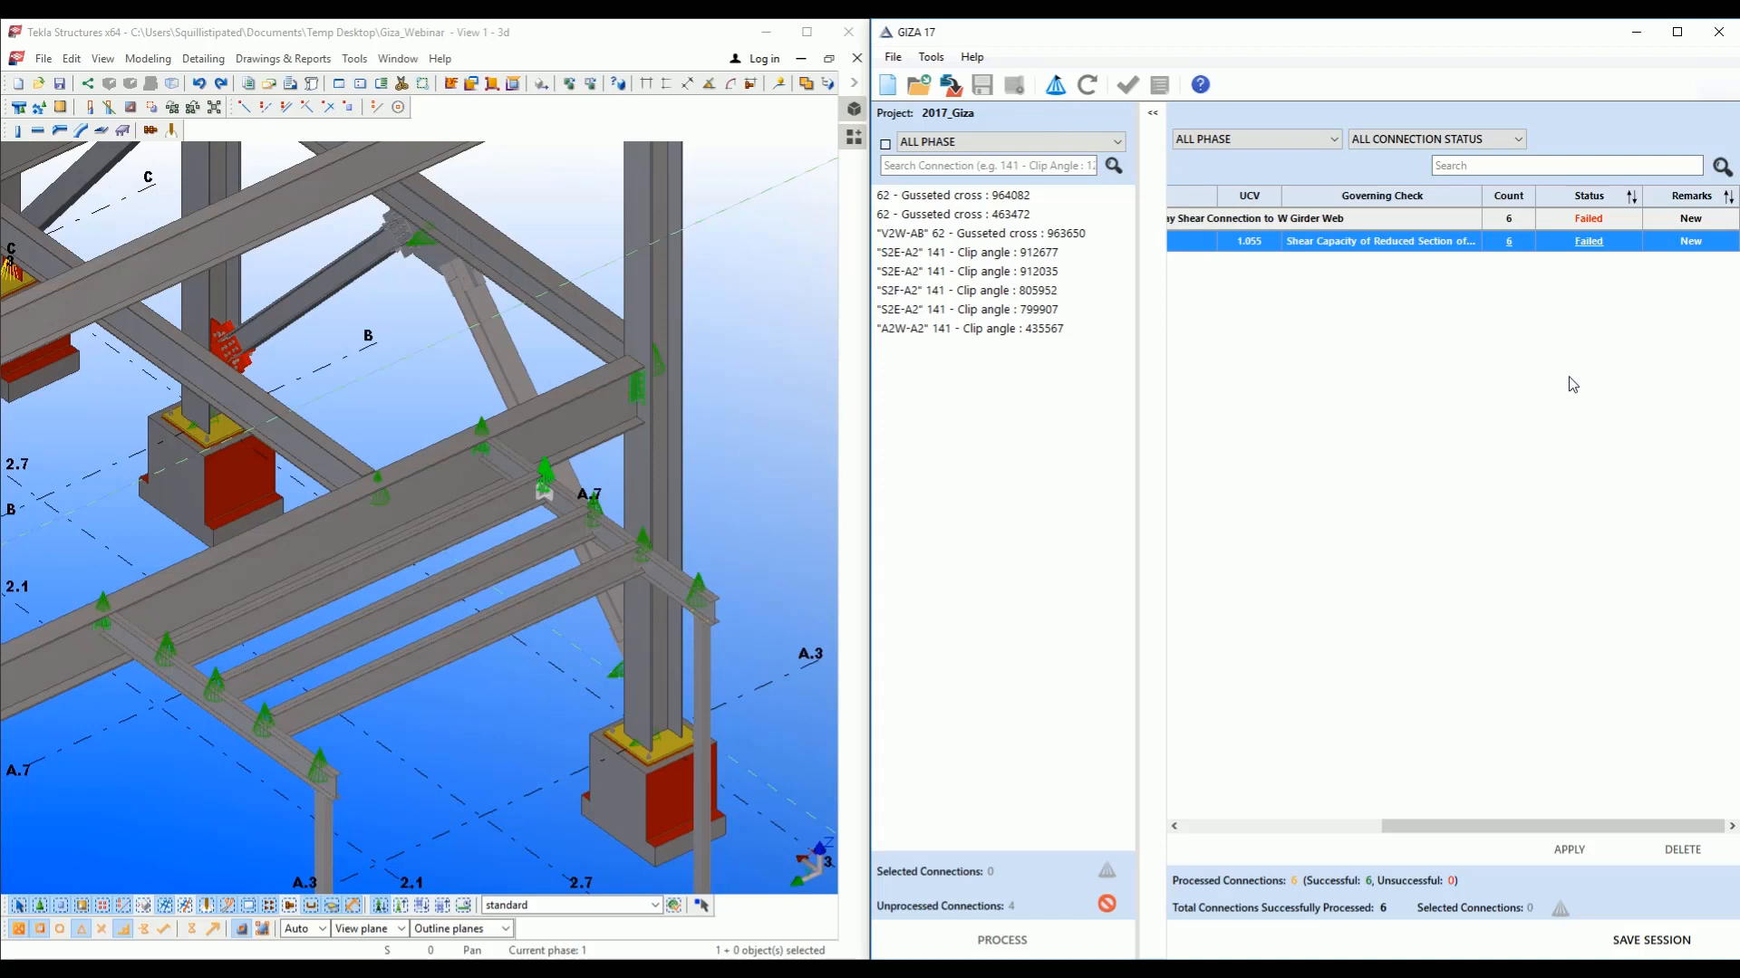
Open the check results of the failed W10X12 to W12X14 connection group and expand all check categories.
{"action": "left_click", "coordinate": [1587, 241]}
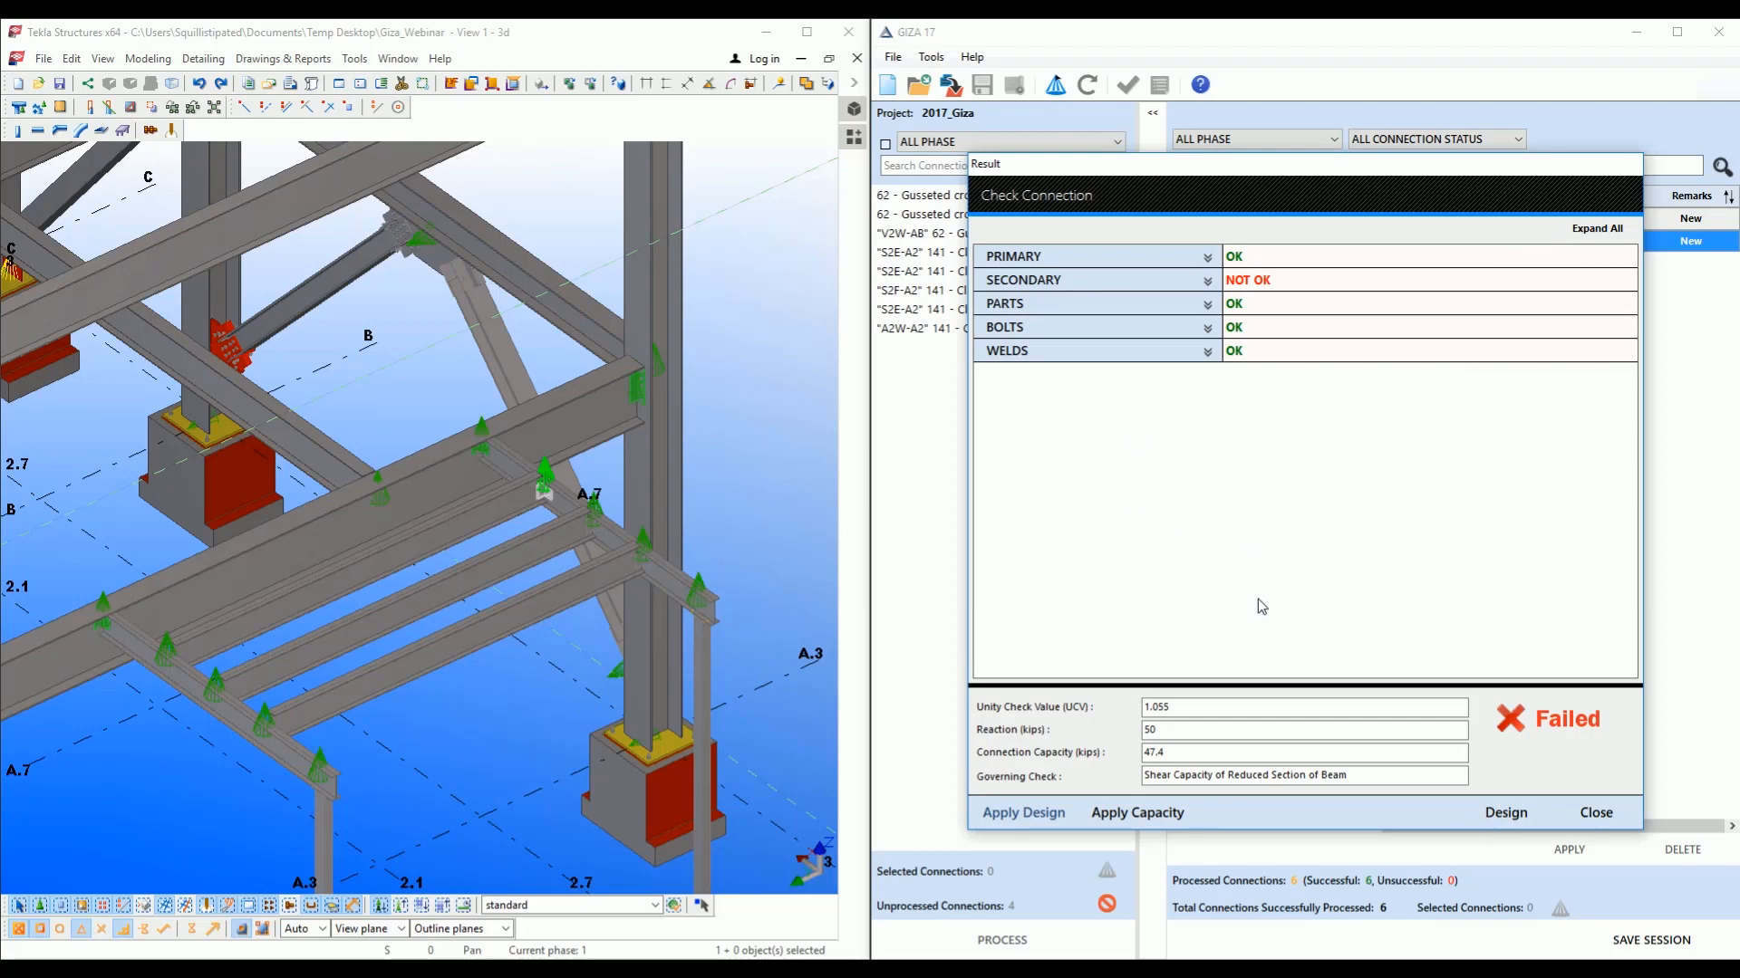
{"action": "left_click", "coordinate": [1600, 232]}
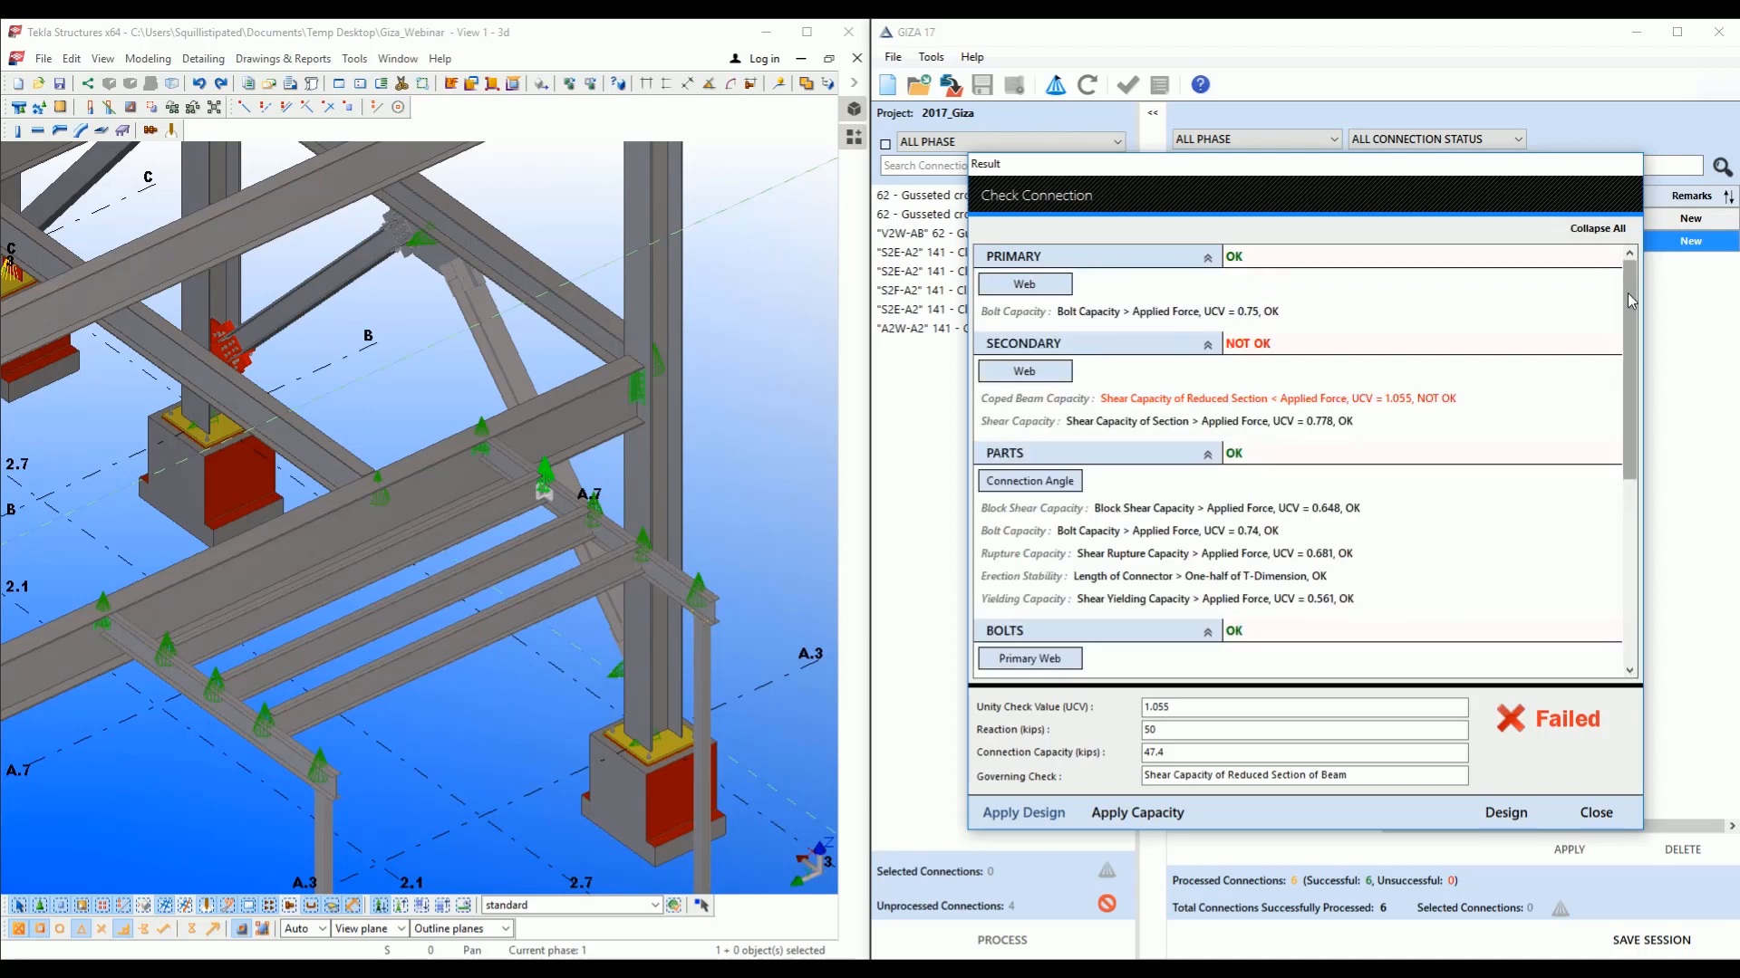
Examine the failed connection's coped beam capacity check, governing check and unity check value in the expanded results.
{"action": "mouse_move", "coordinate": [1629, 301]}
{"action": "left_mouse_down"}
{"action": "mouse_move", "coordinate": [1633, 444]}
{"action": "mouse_move", "coordinate": [1629, 306]}
{"action": "left_mouse_up"}
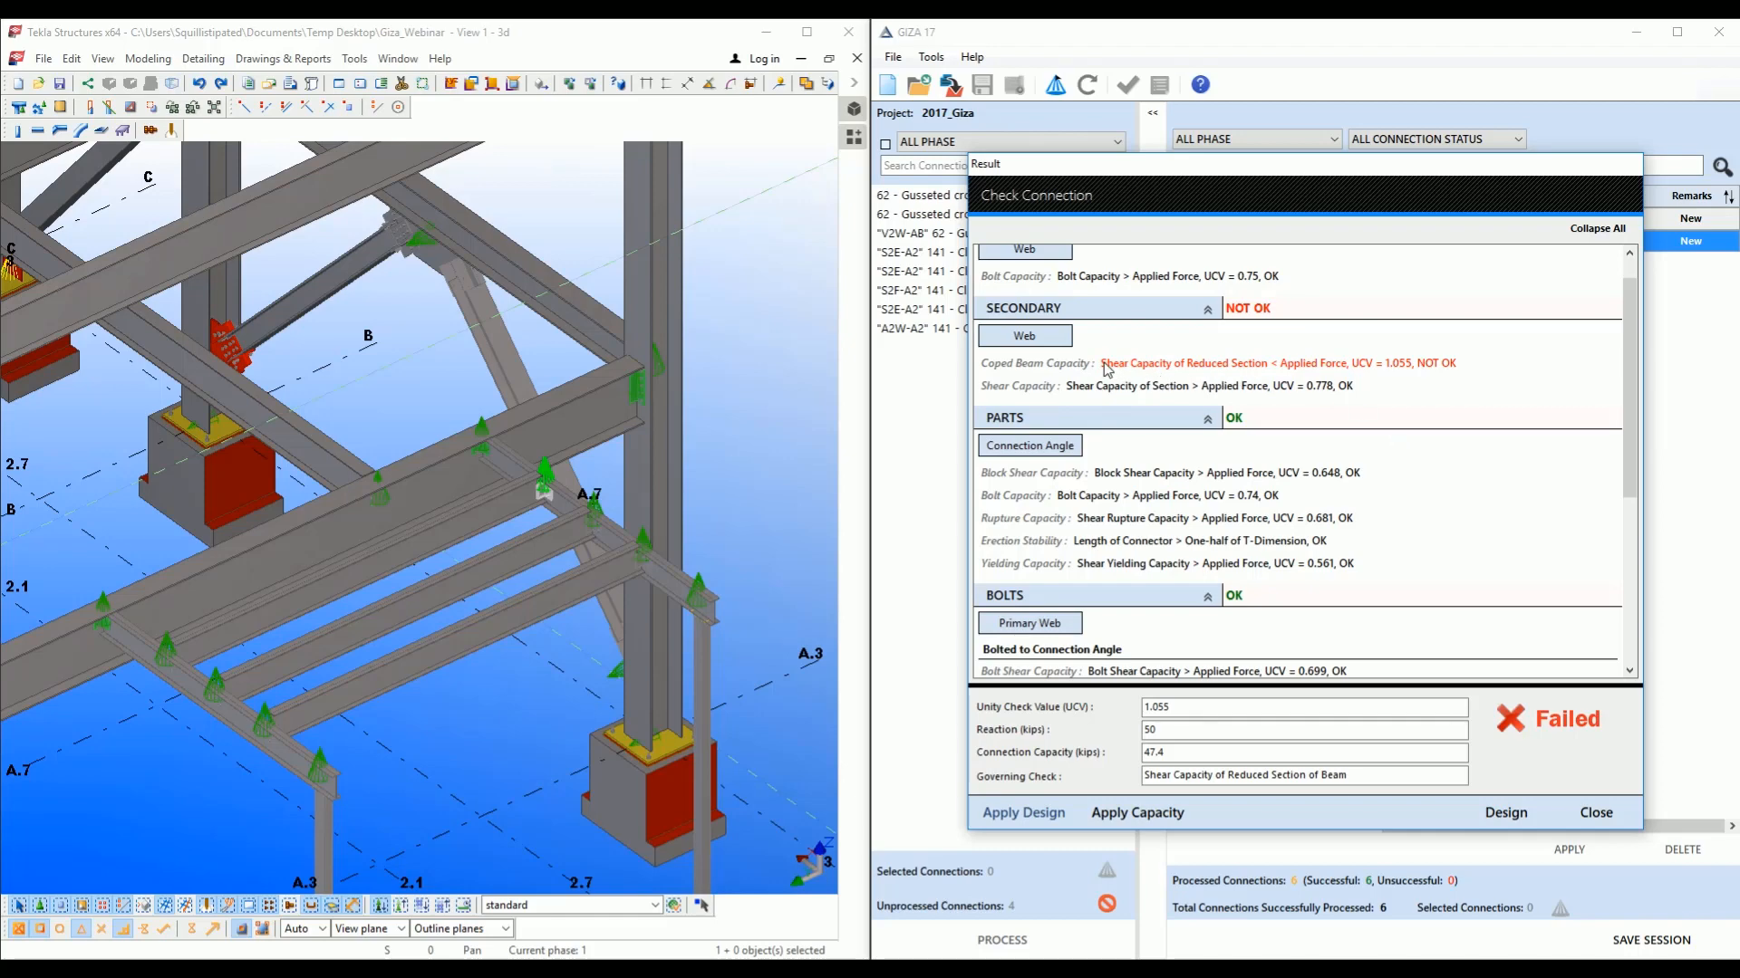
{"action": "left_click_drag", "start_coordinate": [1102, 363], "coordinate": [1341, 372]}
{"action": "mouse_move", "coordinate": [1349, 775]}
{"action": "left_mouse_down"}
{"action": "mouse_move", "coordinate": [1143, 775]}
{"action": "mouse_move", "coordinate": [1355, 777]}
{"action": "left_mouse_up"}
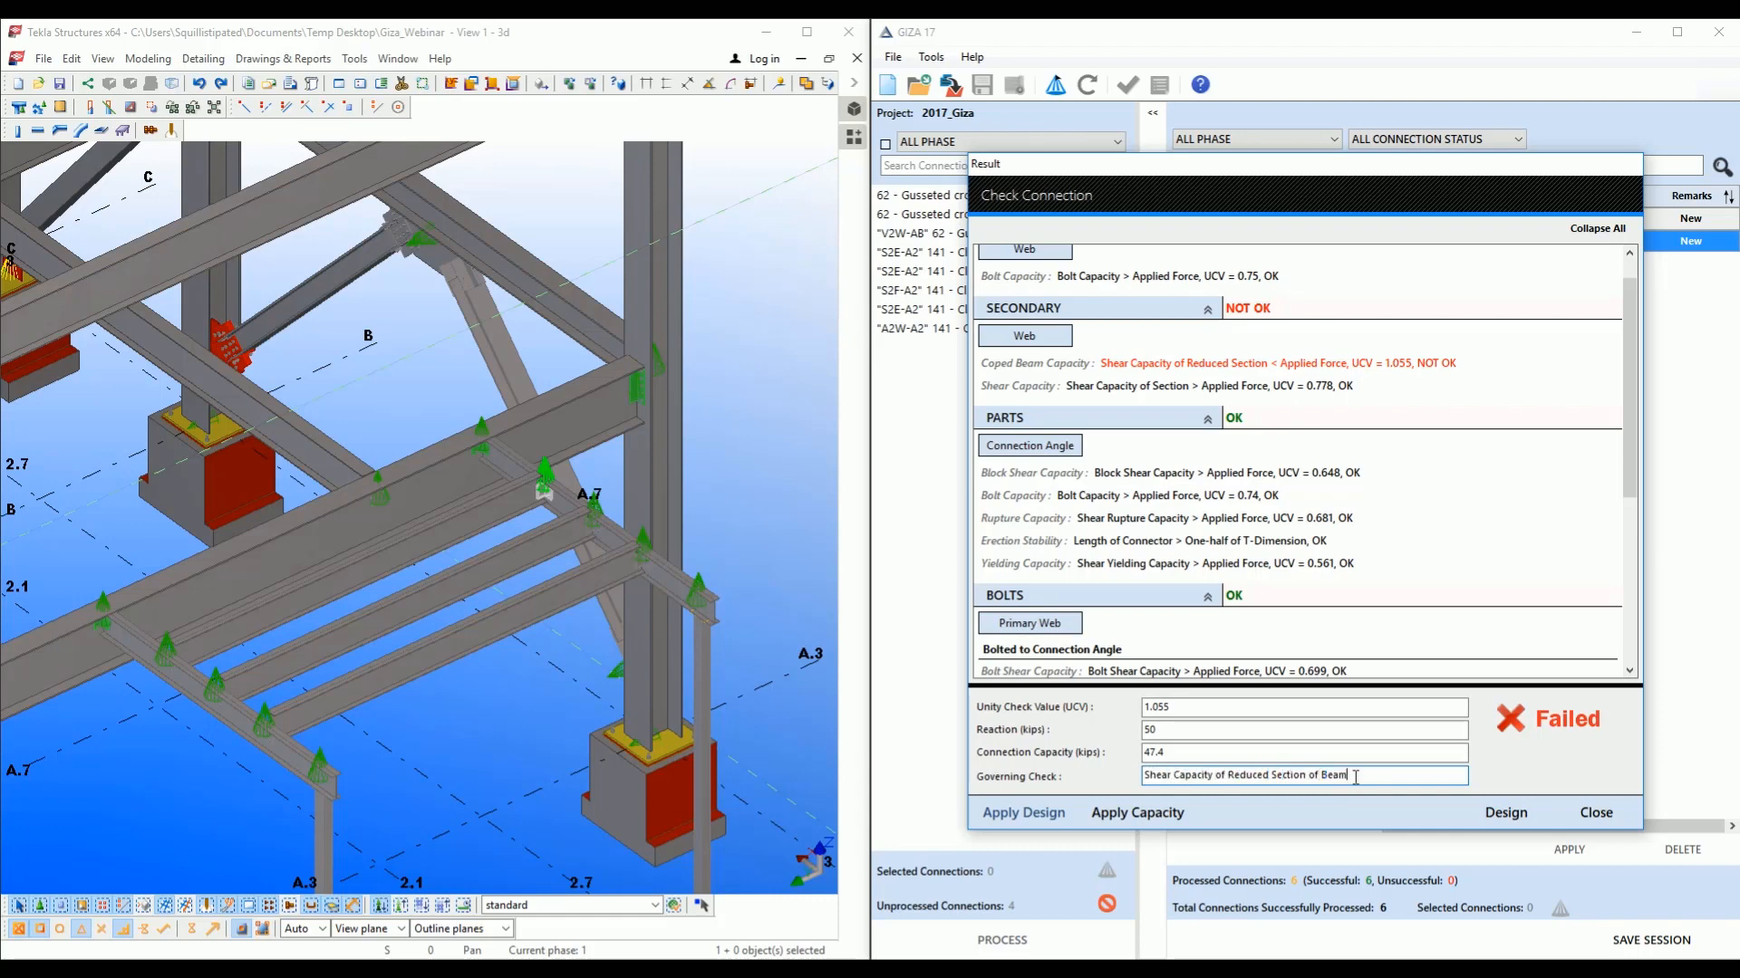
{"action": "double_click", "coordinate": [1180, 706]}
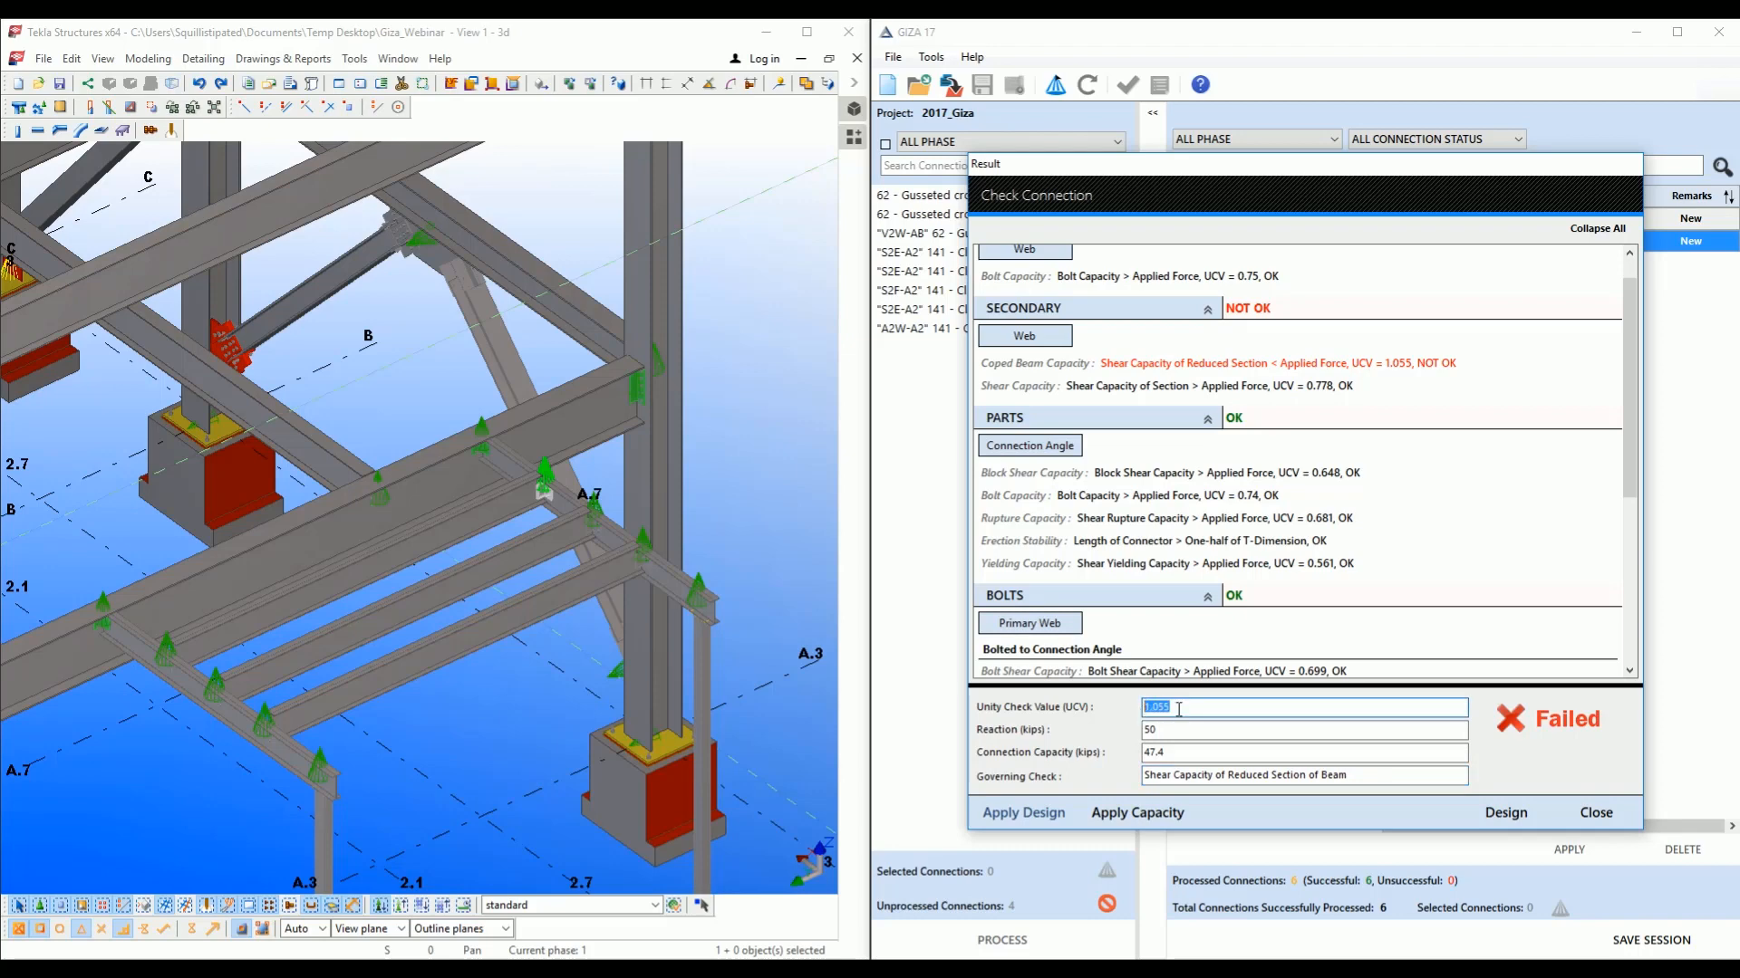
{"action": "left_click", "coordinate": [1184, 709]}
Enable a 3/8 in A572-50 doubler plate, 6 in long and 6 1/2 in high, from all design options and recalculate the connection.
{"action": "left_click", "coordinate": [1495, 810]}
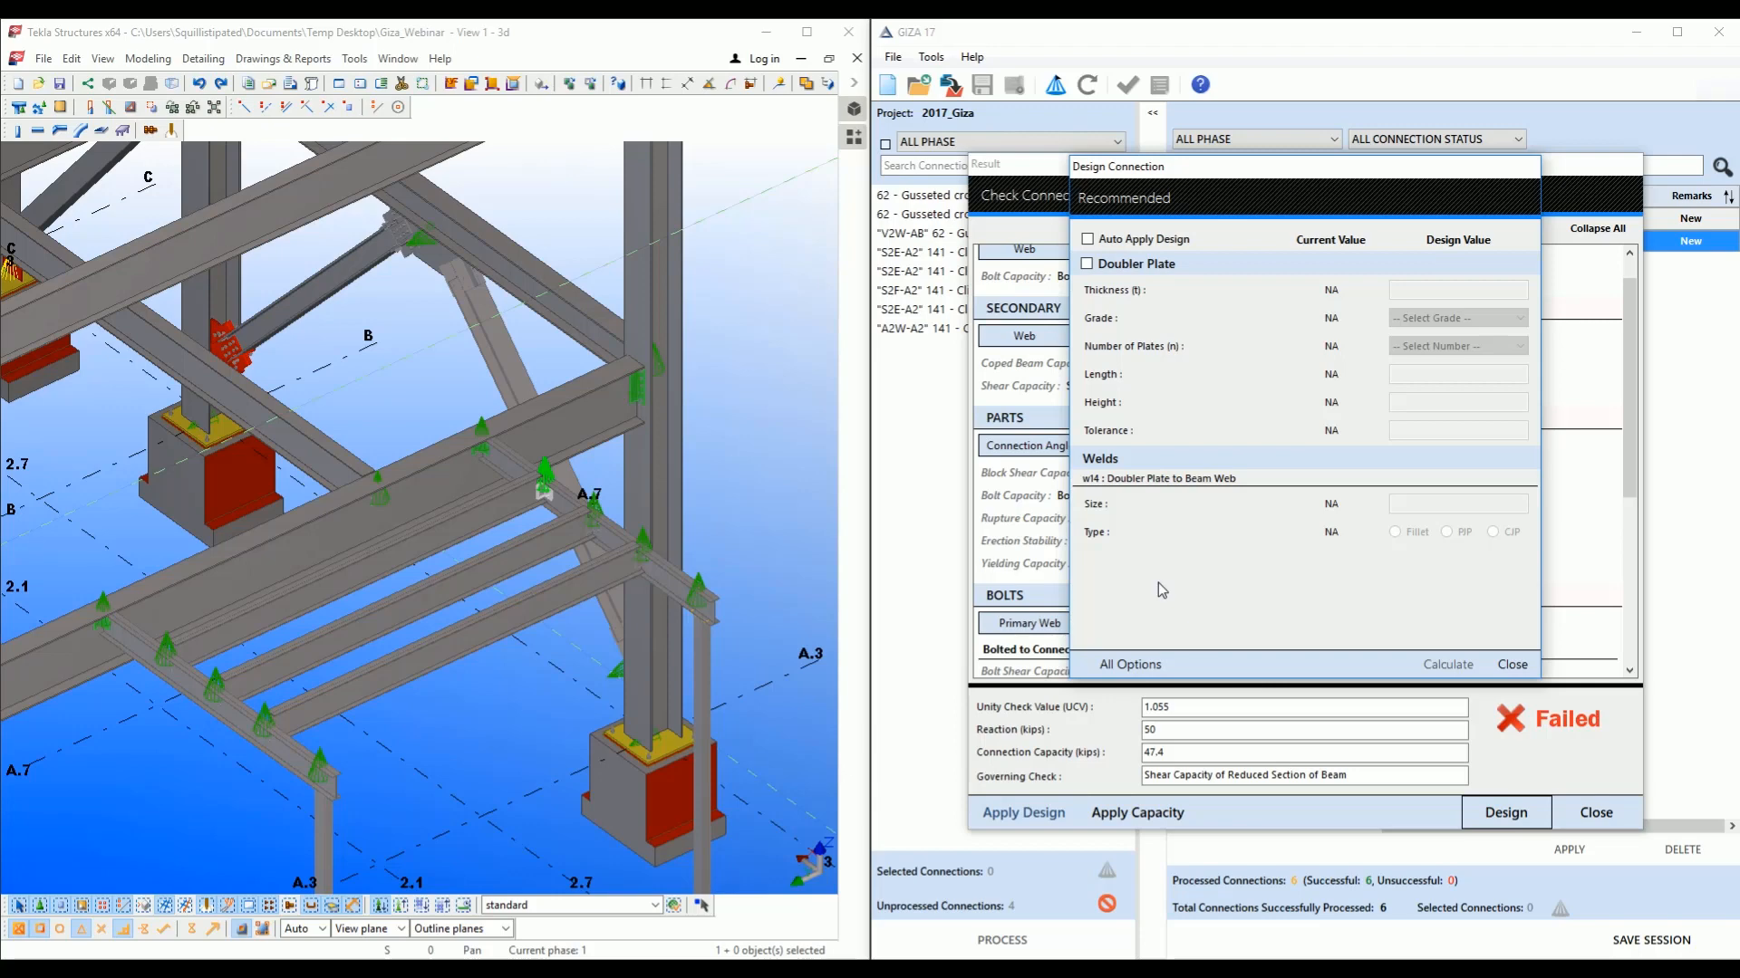
{"action": "left_click", "coordinate": [1123, 664]}
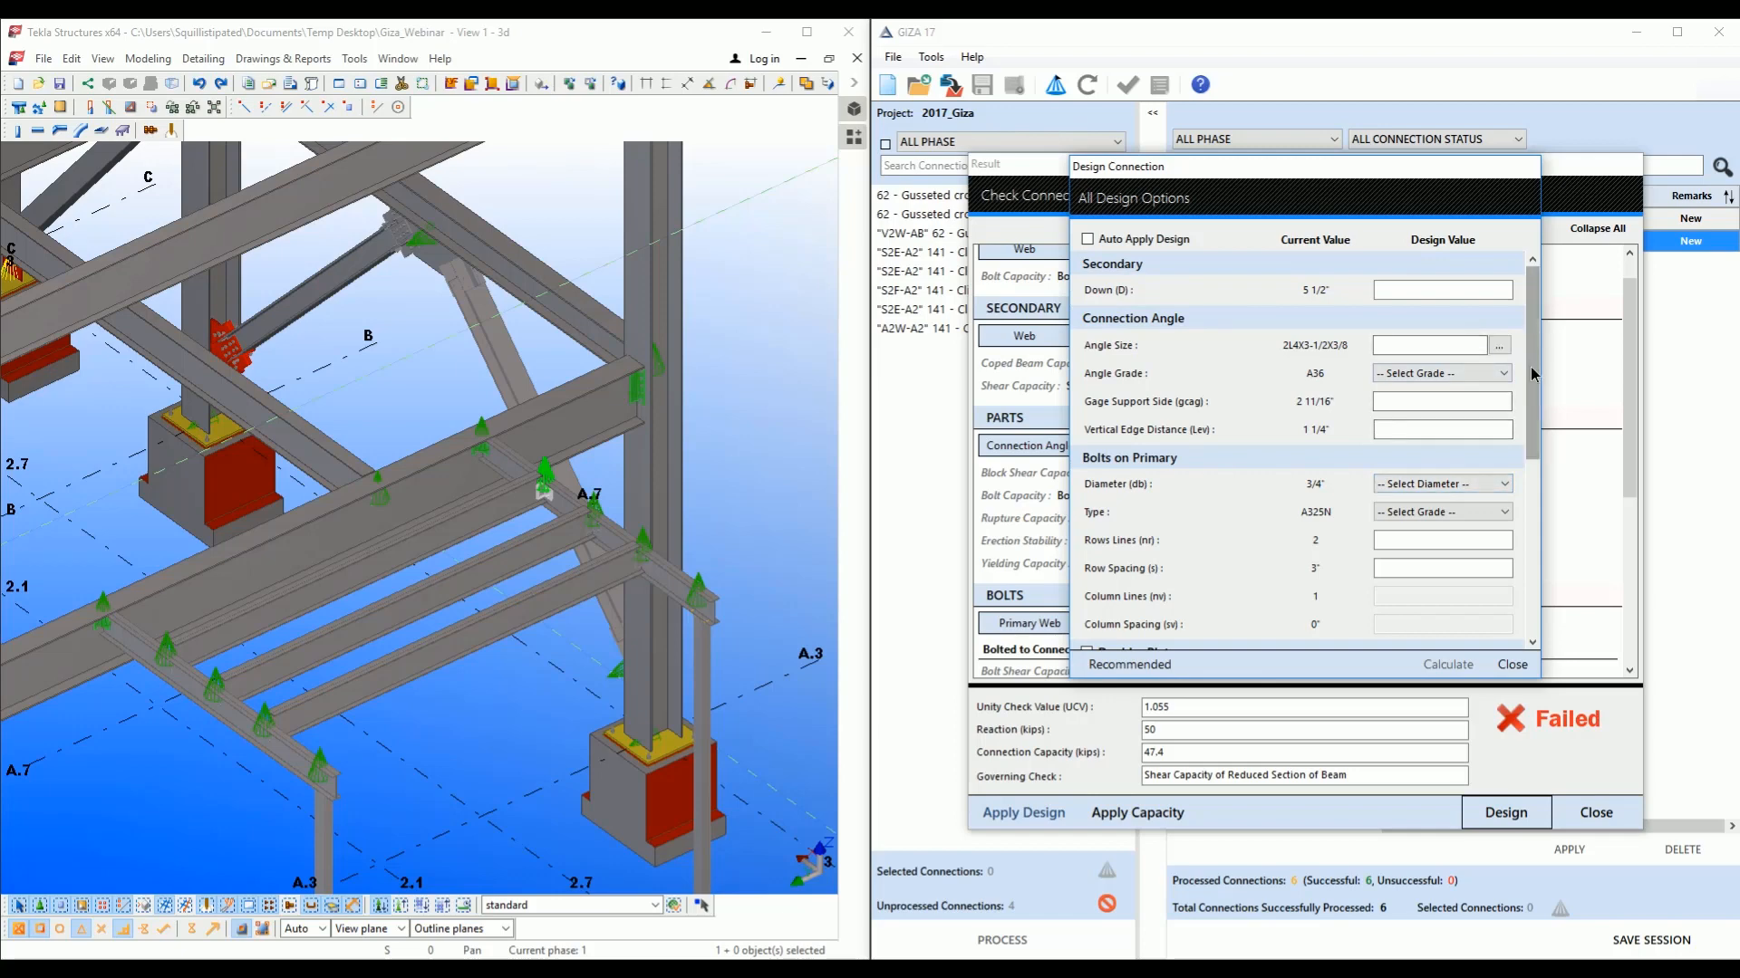
{"action": "left_click_drag", "start_coordinate": [1533, 374], "coordinate": [1531, 497]}
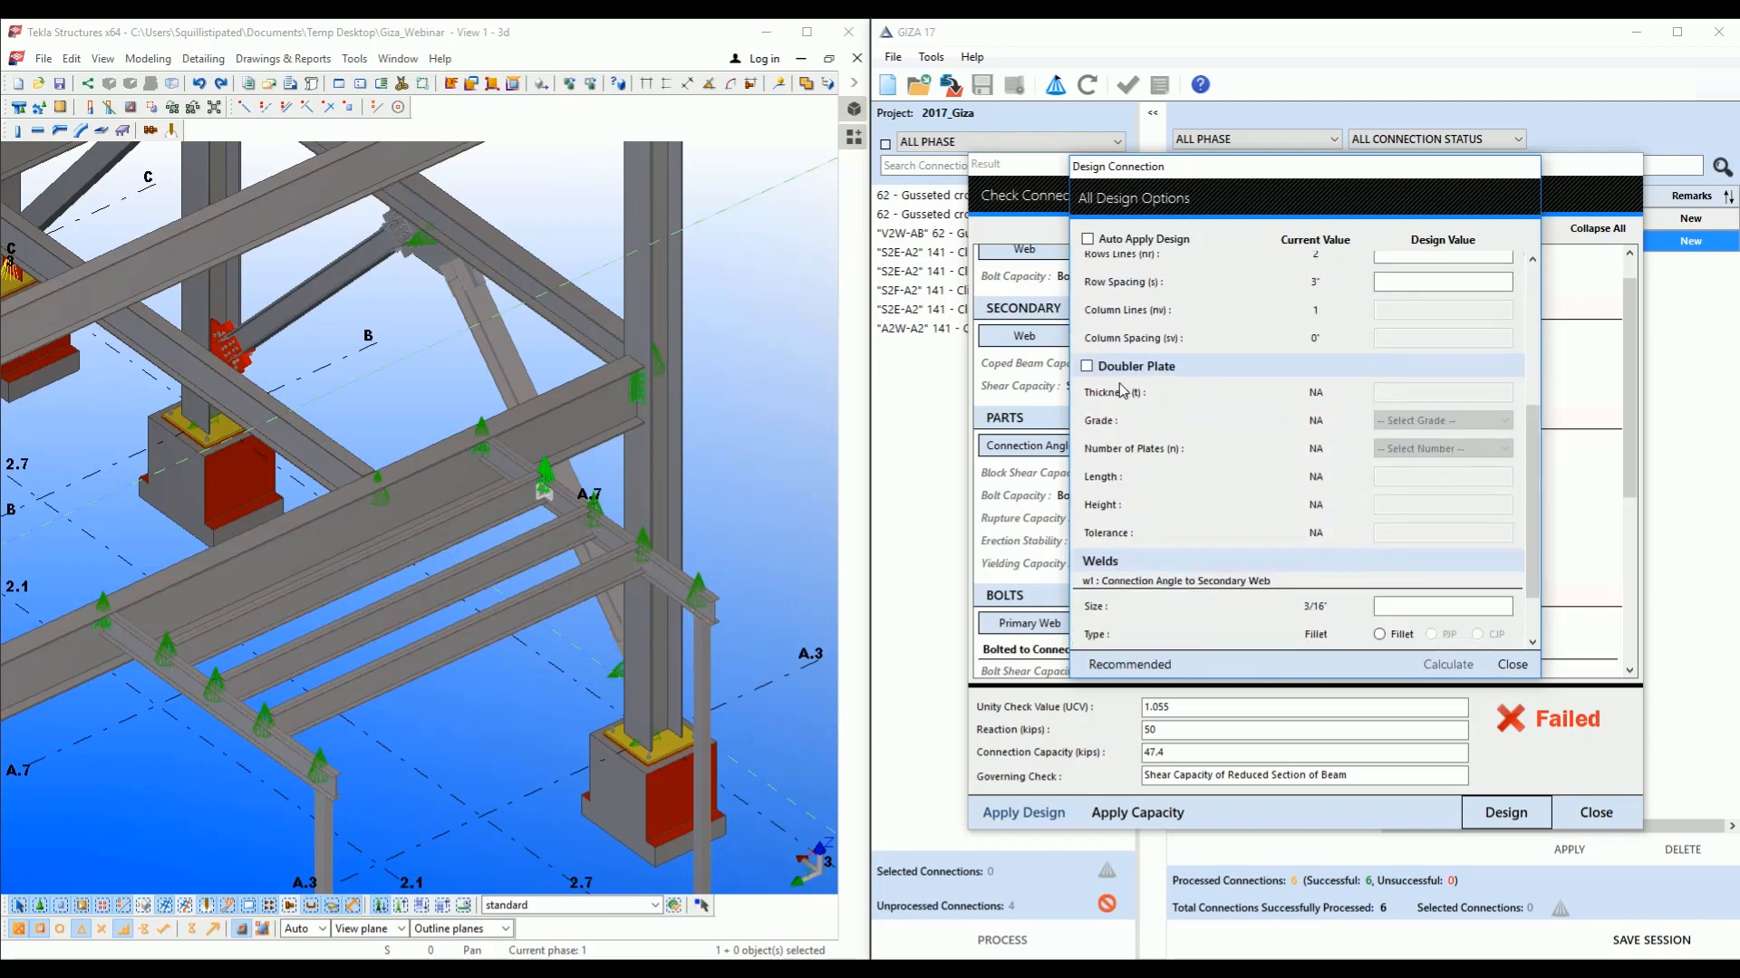
{"action": "left_click", "coordinate": [1086, 366]}
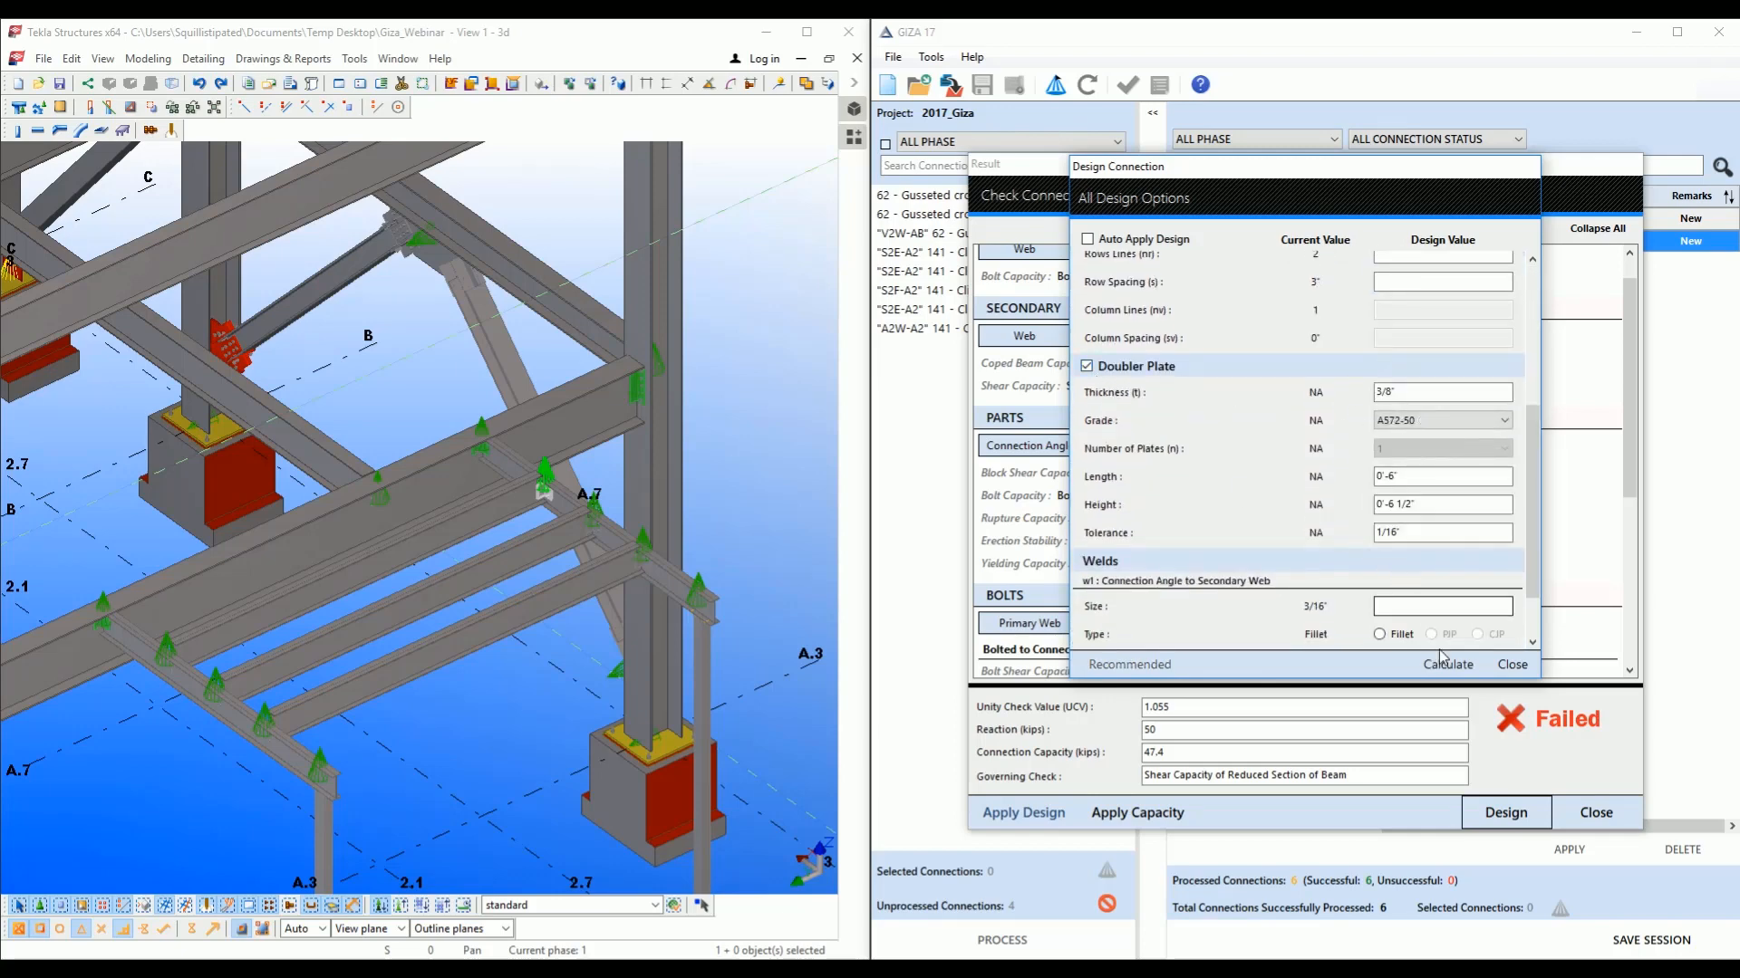
{"action": "left_click", "coordinate": [1443, 667]}
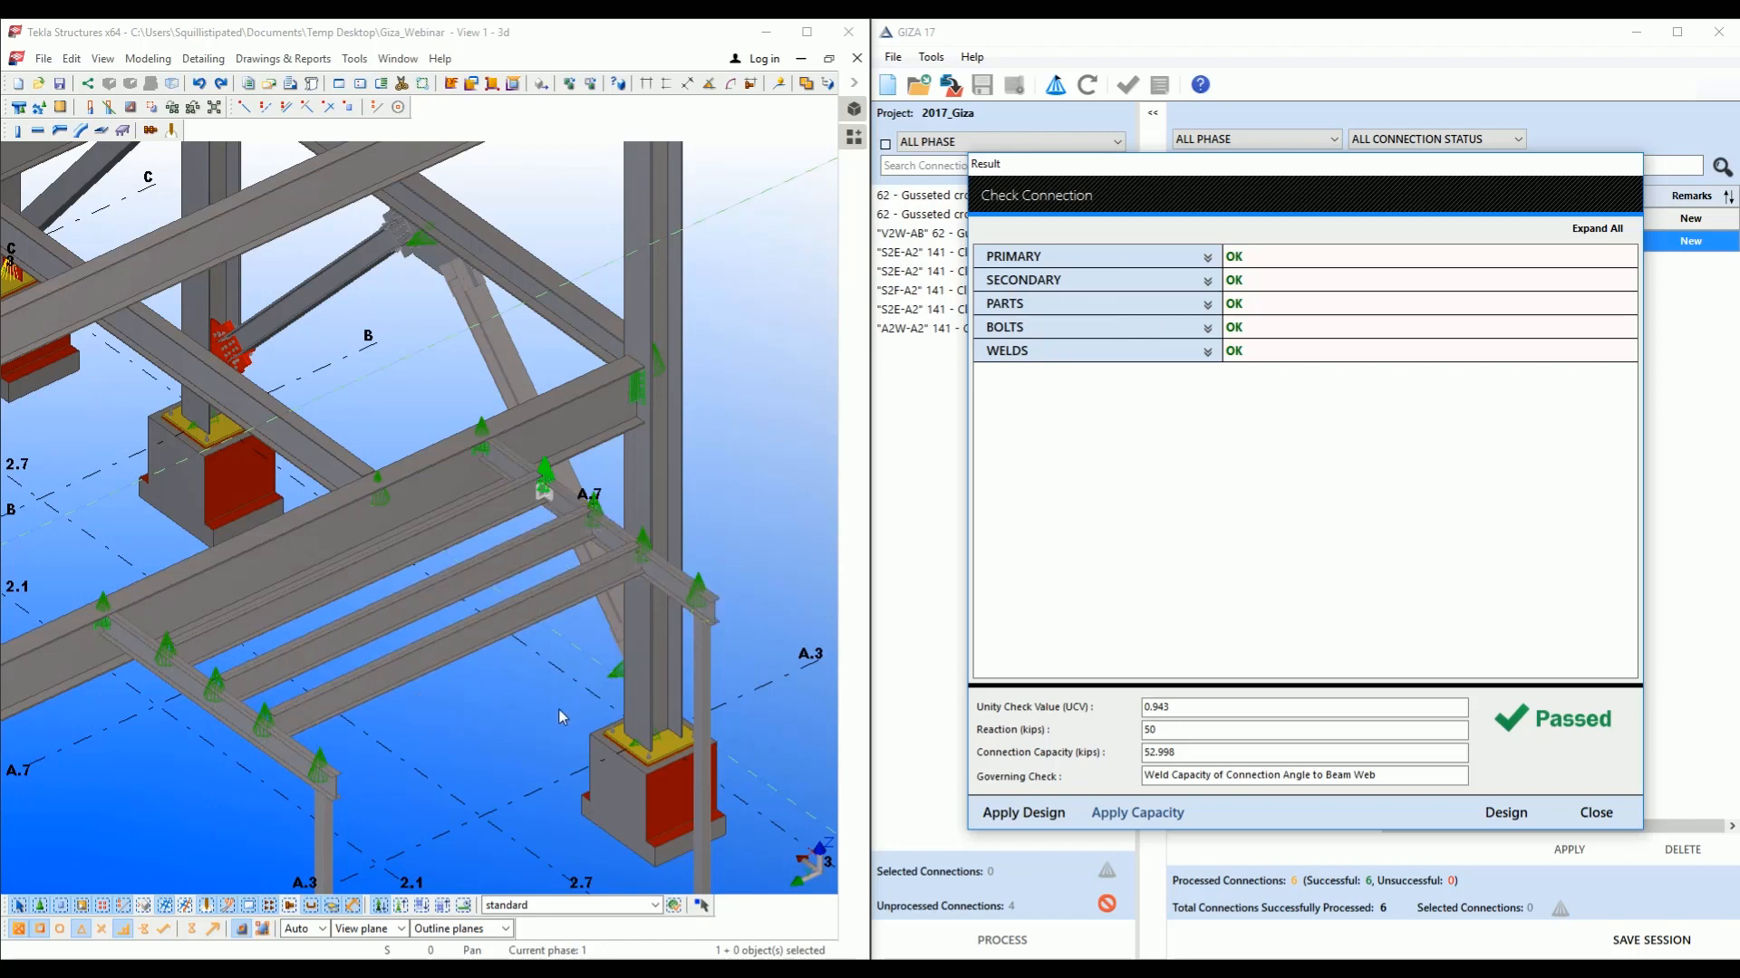
Inspect the connections in the model and review all expanded check categories of the recalculated design.
{"action": "scroll", "coordinate": [558, 709], "scroll_direction": "up", "scroll_amount": 5}
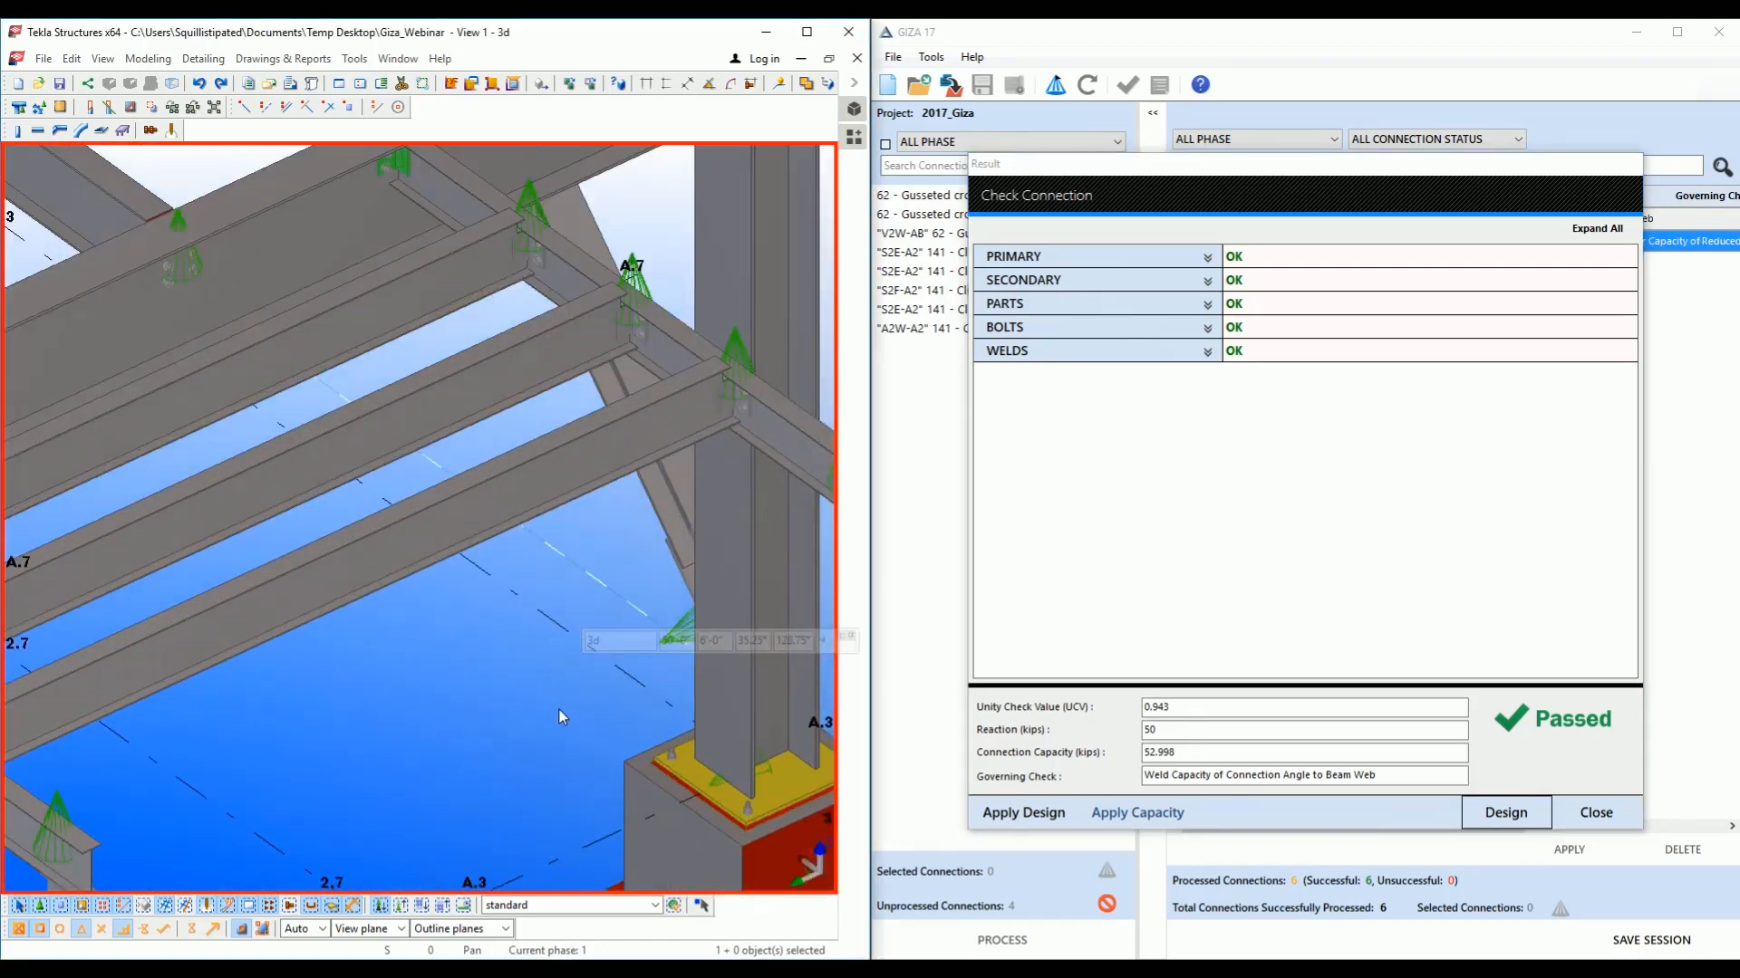
{"action": "scroll", "coordinate": [558, 709], "scroll_direction": "down", "scroll_amount": 4}
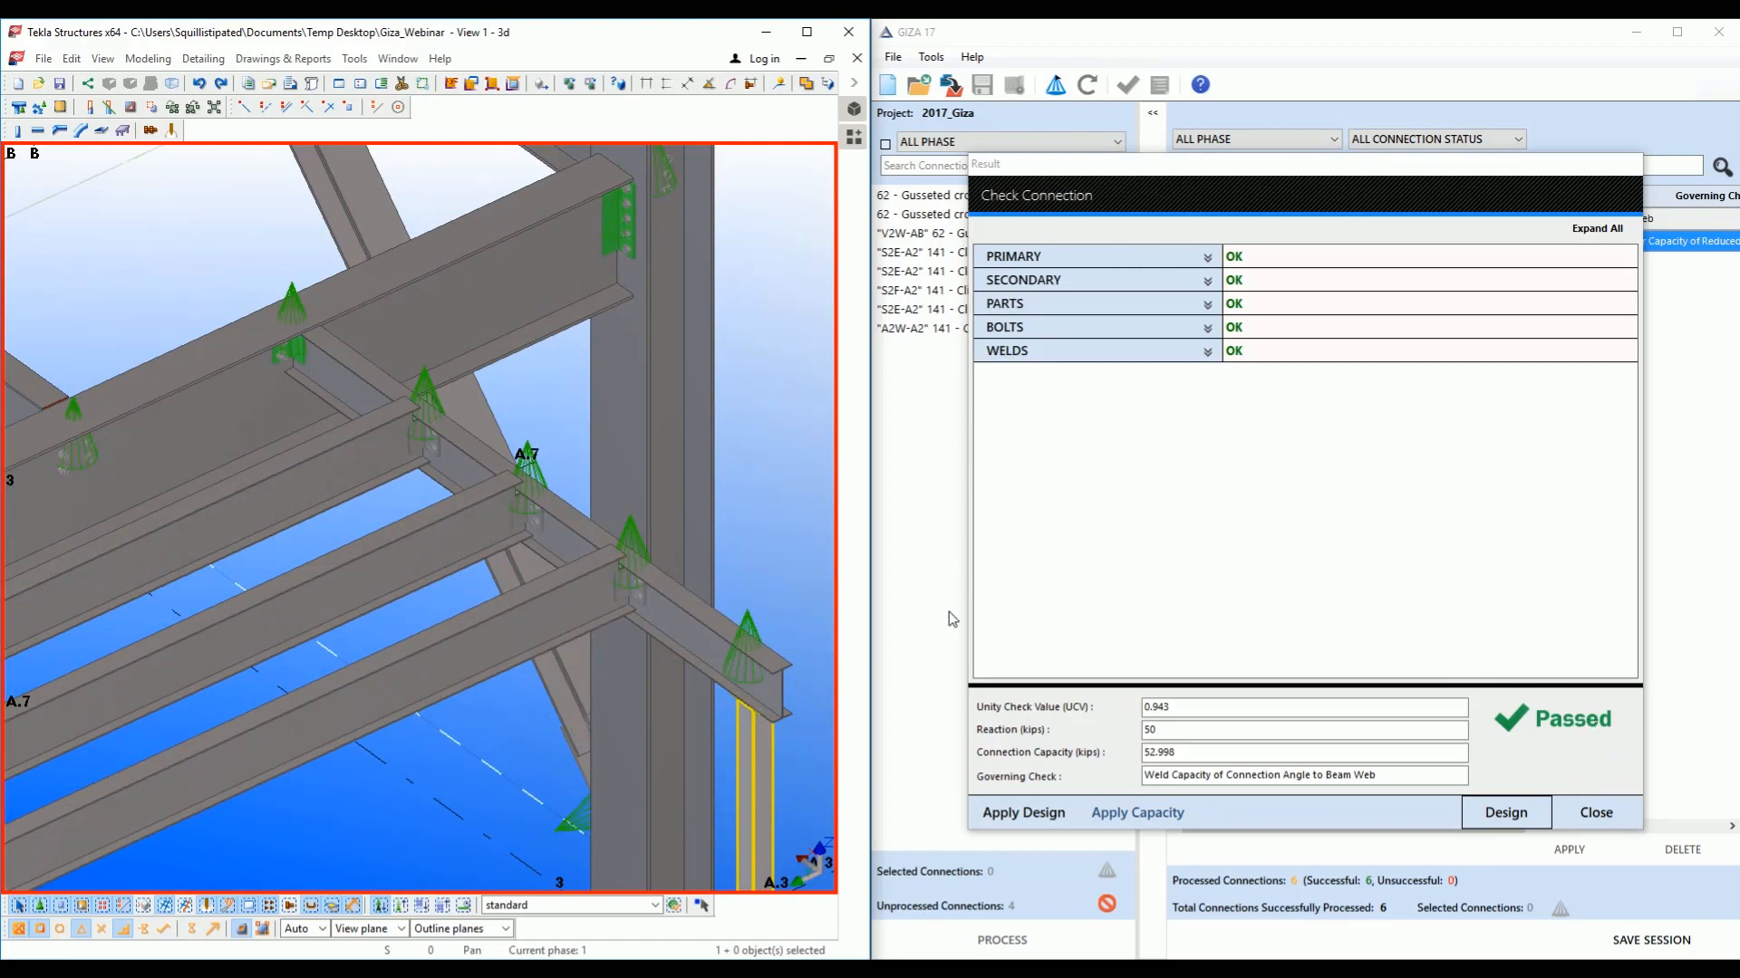
{"action": "left_click", "coordinate": [1598, 228]}
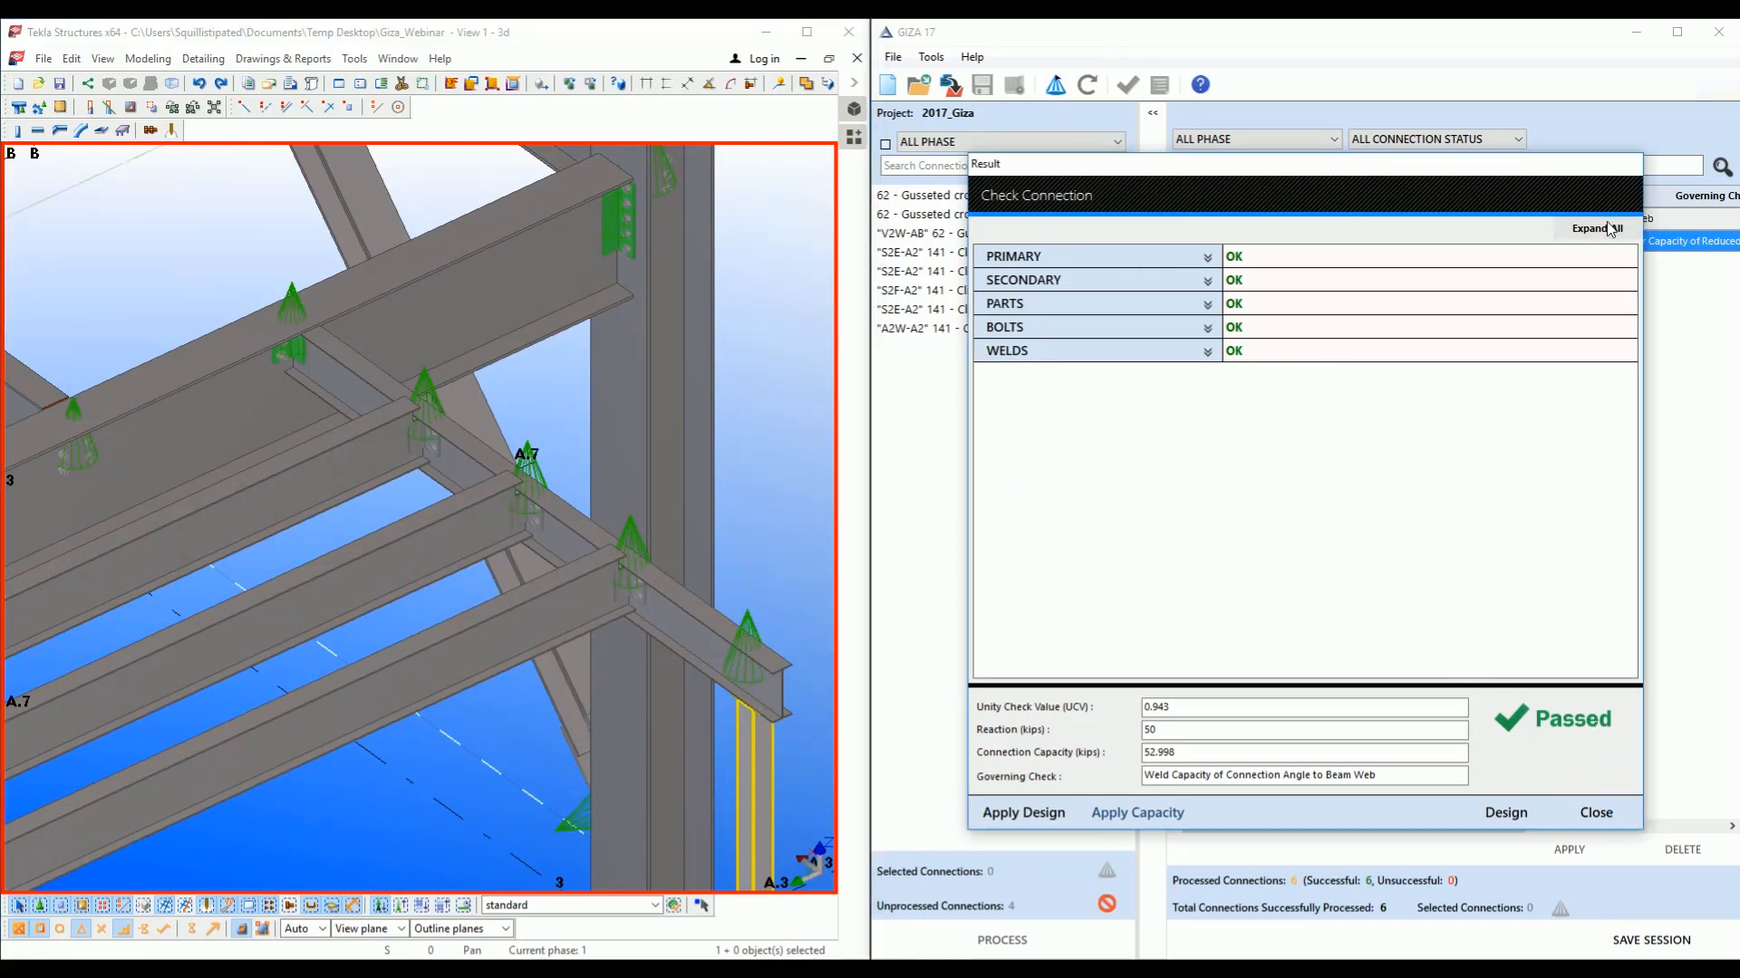
{"action": "left_click_drag", "start_coordinate": [1628, 302], "coordinate": [1625, 263]}
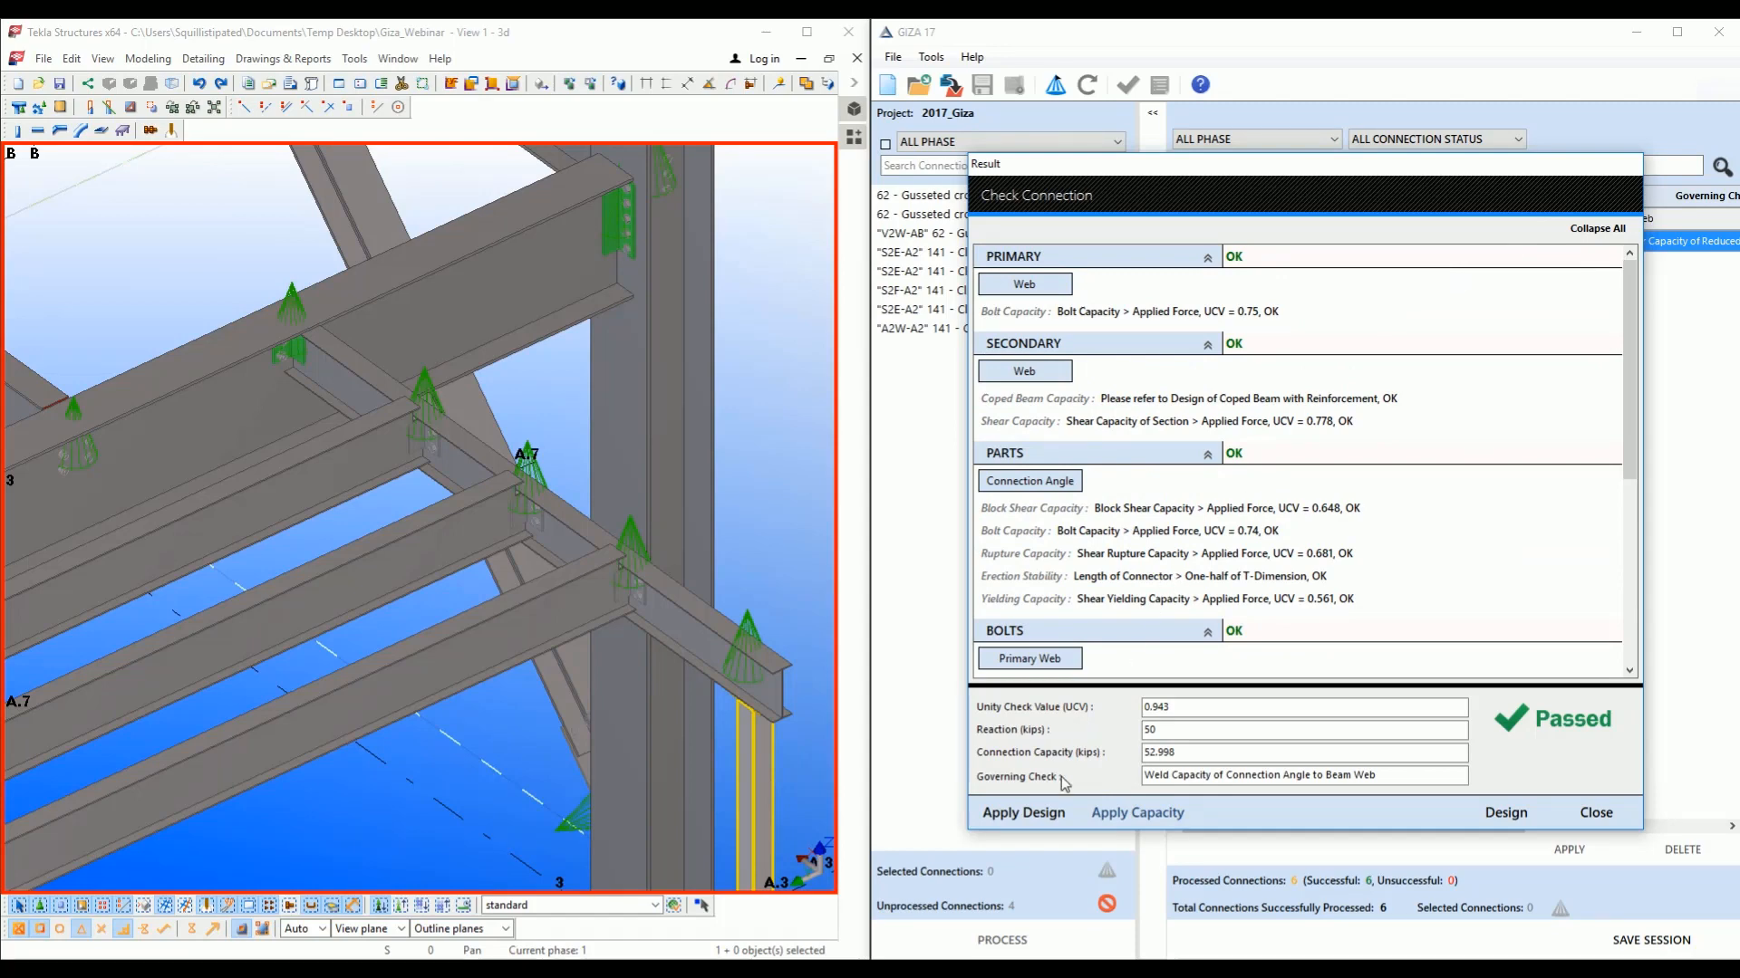
Apply the doubler plate design to the model connections and inspect the beam ends while they update.
{"action": "left_click", "coordinate": [1037, 815]}
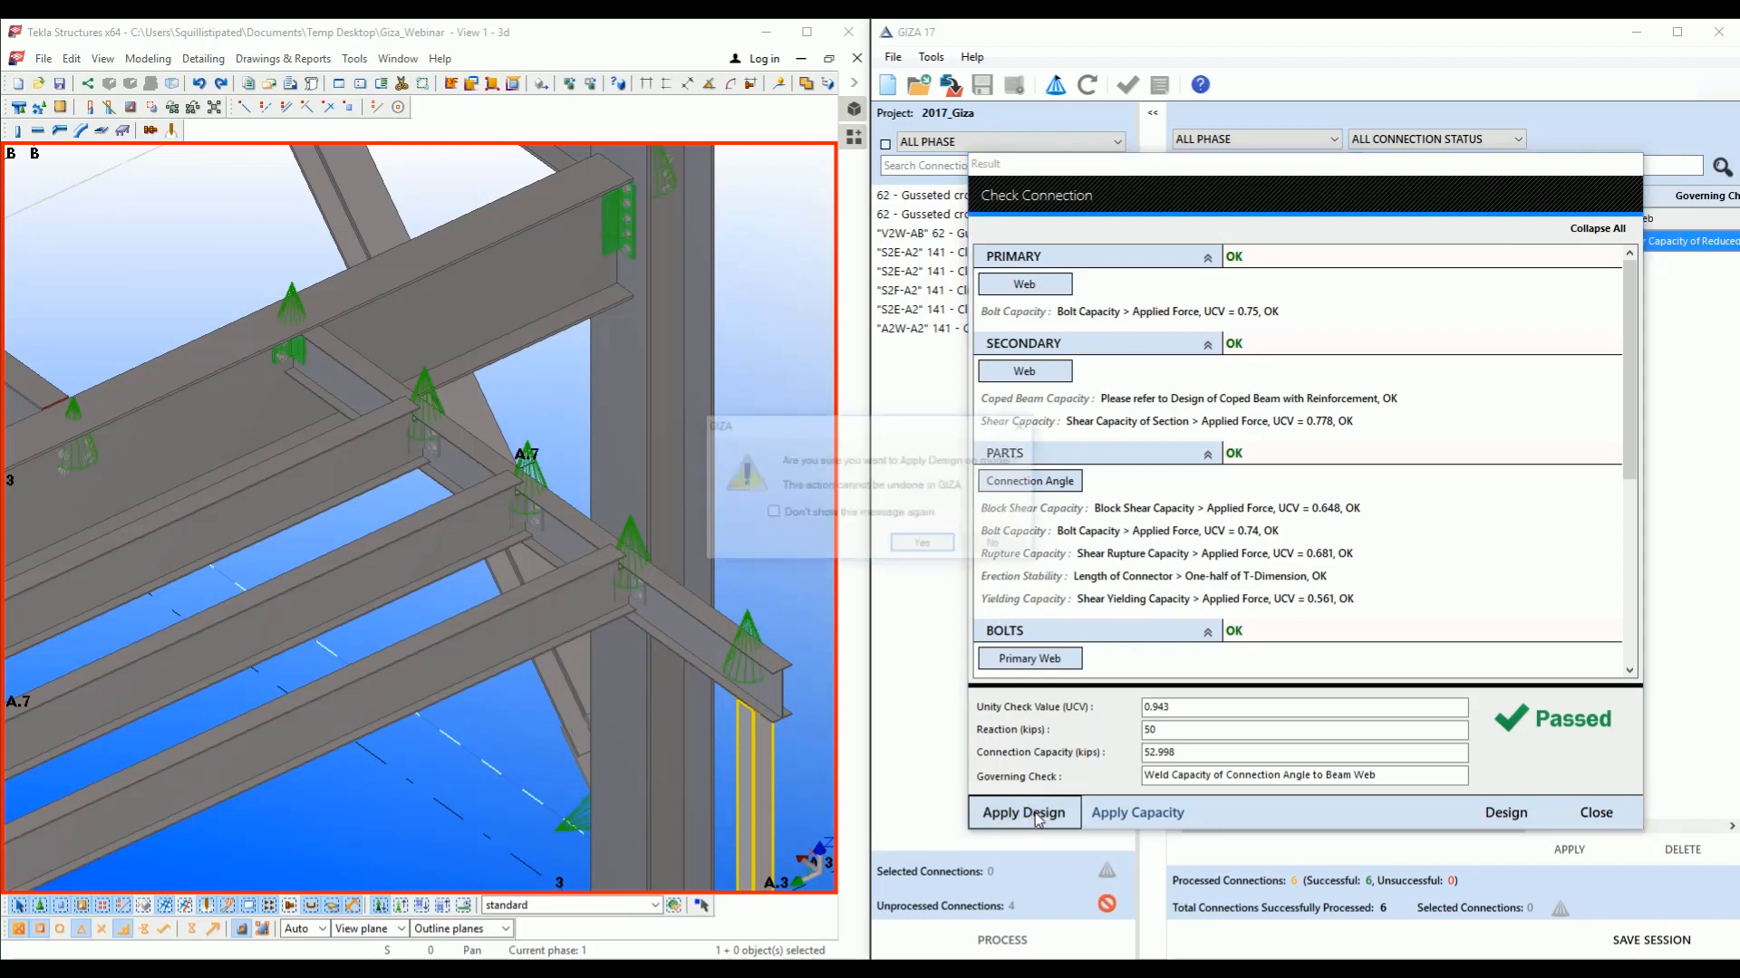
{"action": "left_click", "coordinate": [922, 547]}
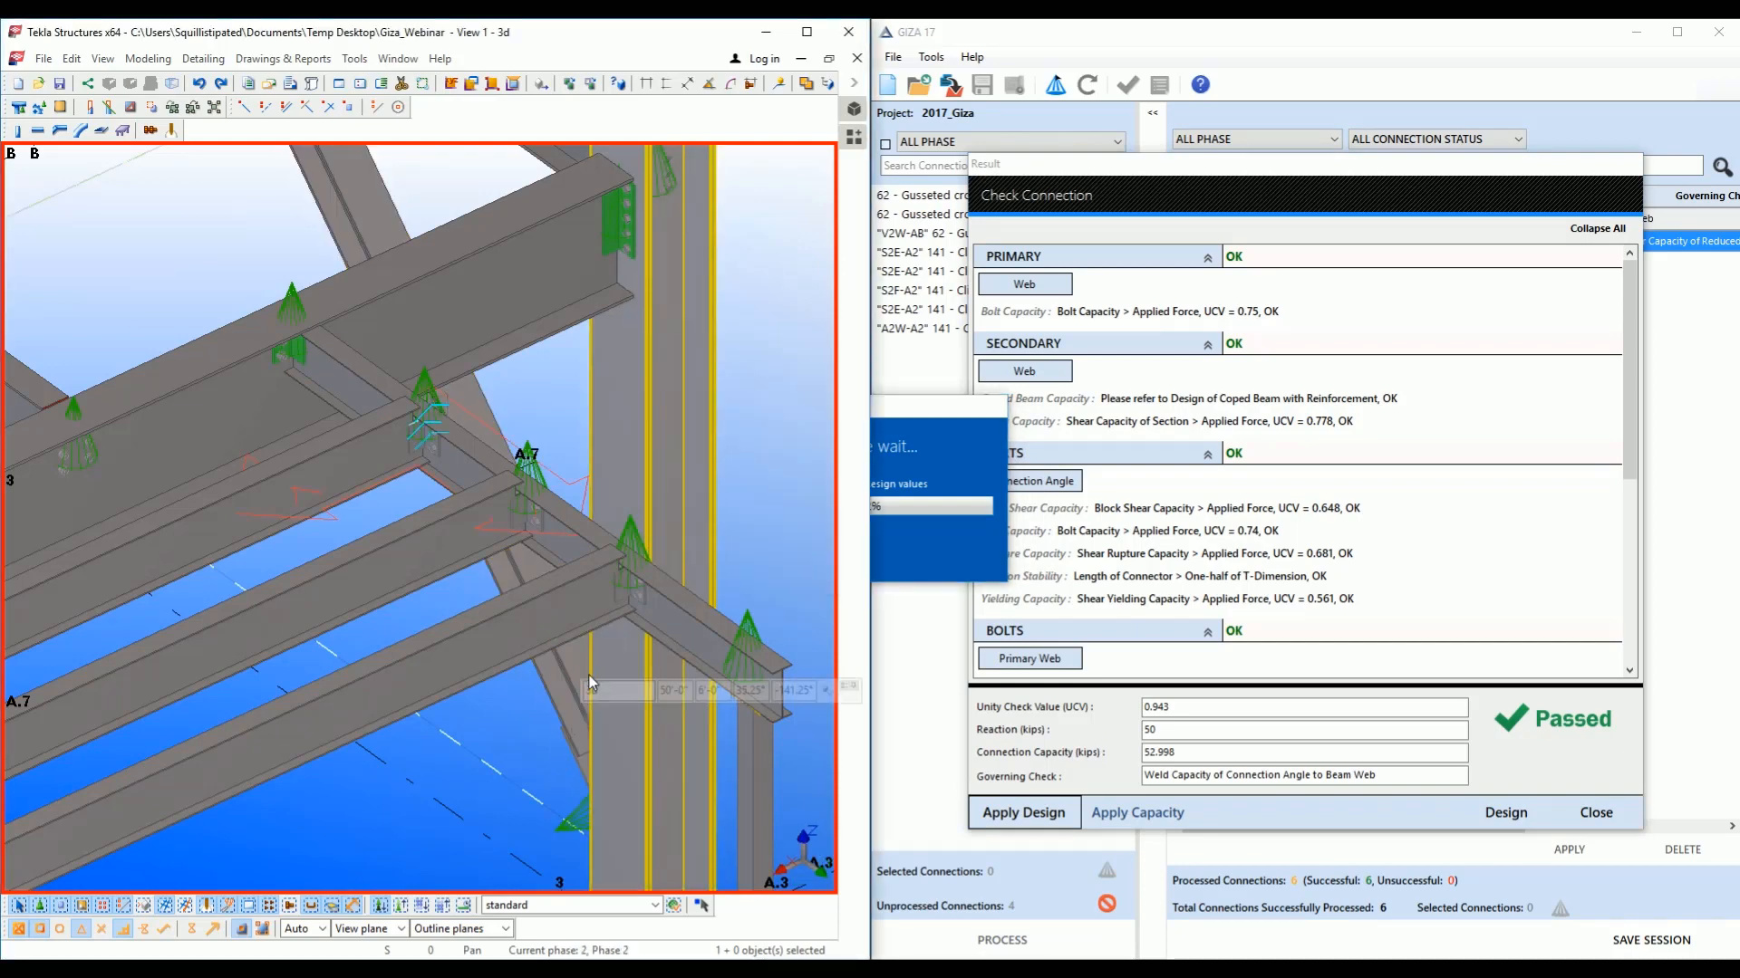
{"action": "scroll", "coordinate": [593, 685], "scroll_direction": "up", "scroll_amount": 5}
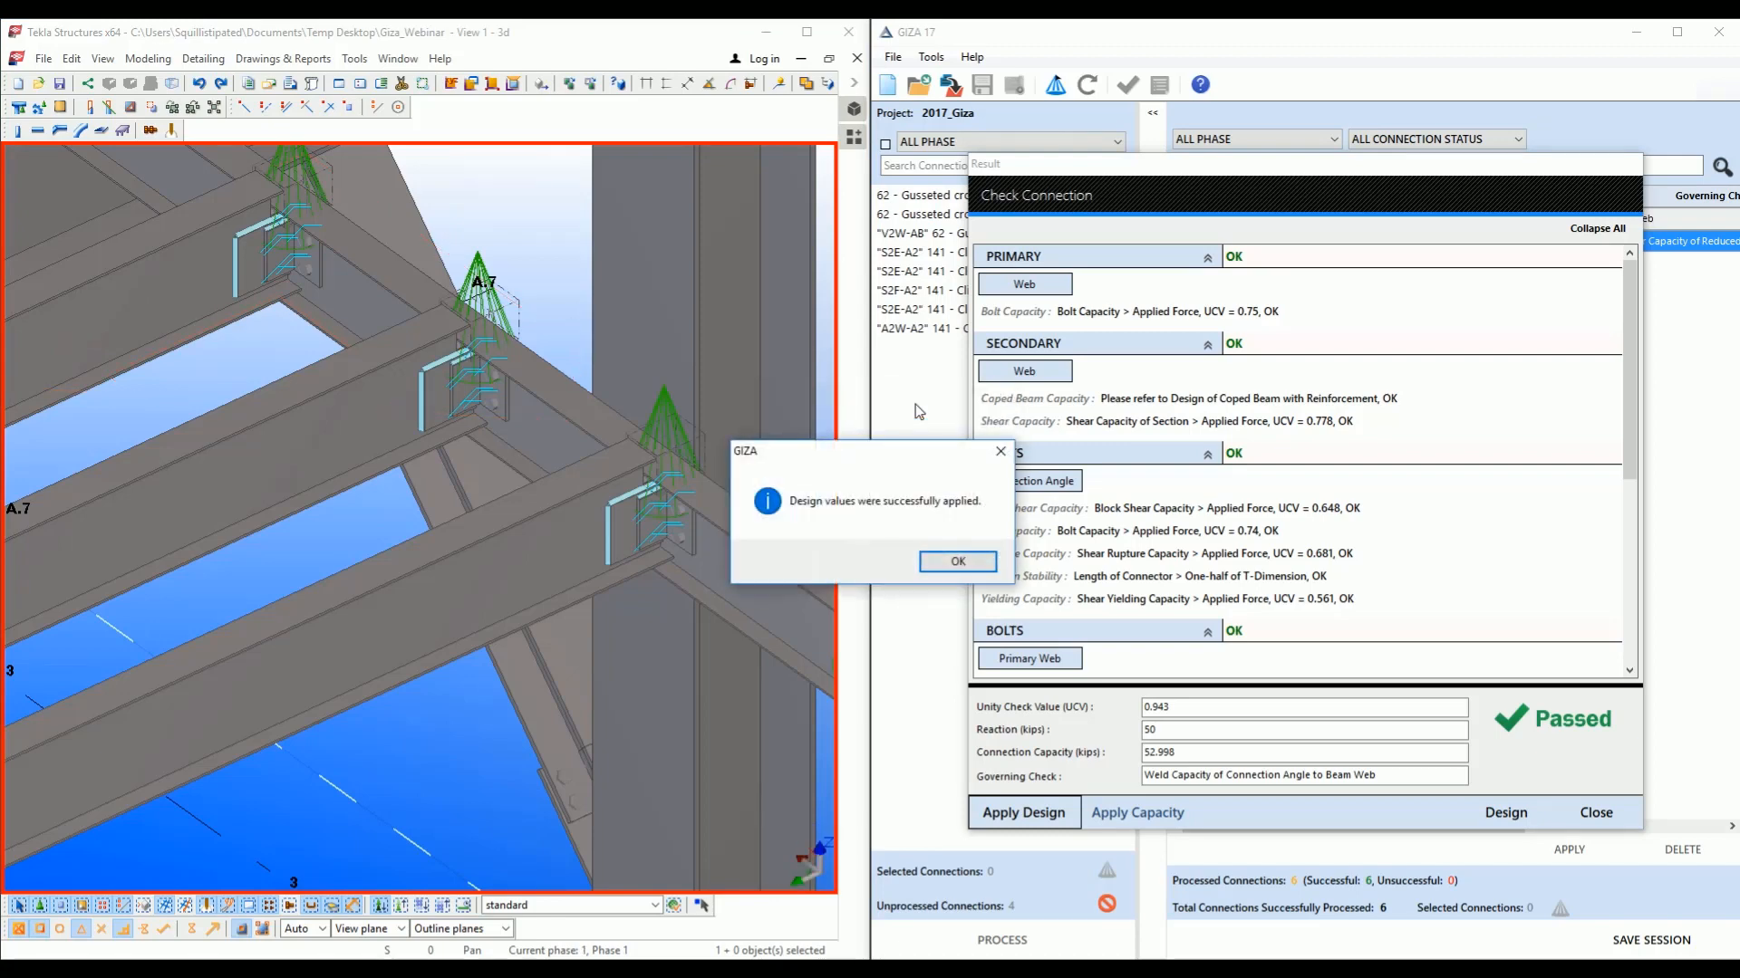
{"action": "left_click", "coordinate": [949, 563]}
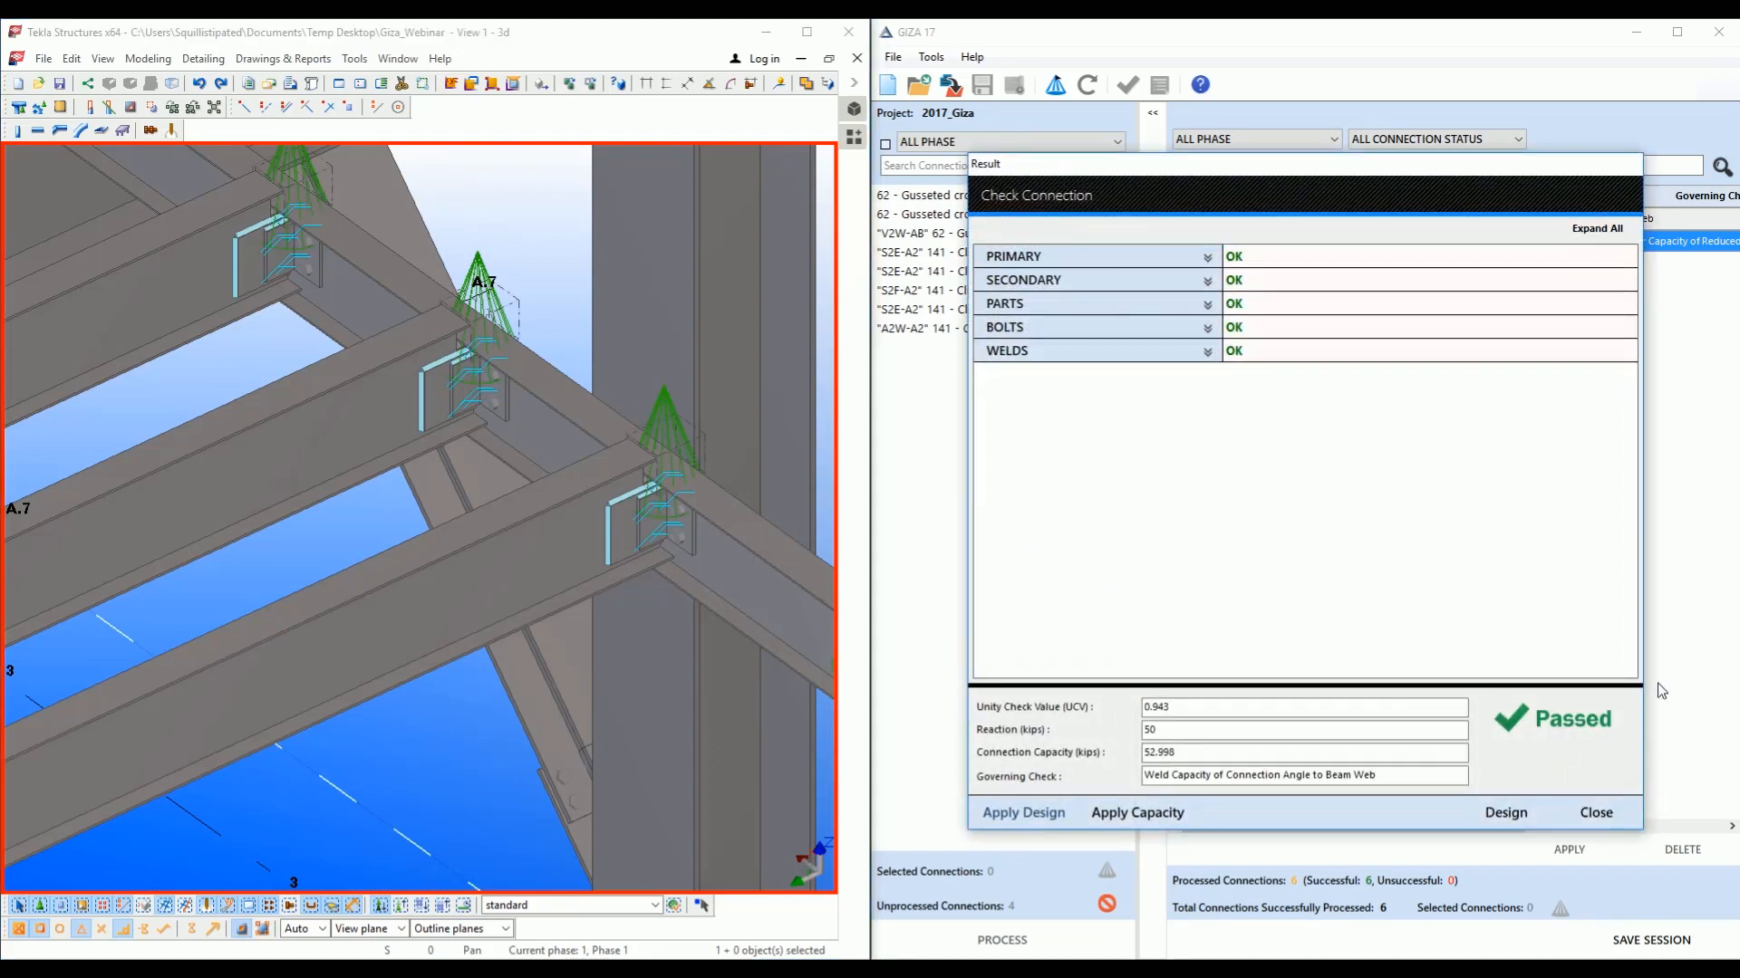
Apply the calculated connection capacity to the W10X12 to W12X14 group and close the check results.
{"action": "left_click", "coordinate": [1137, 816]}
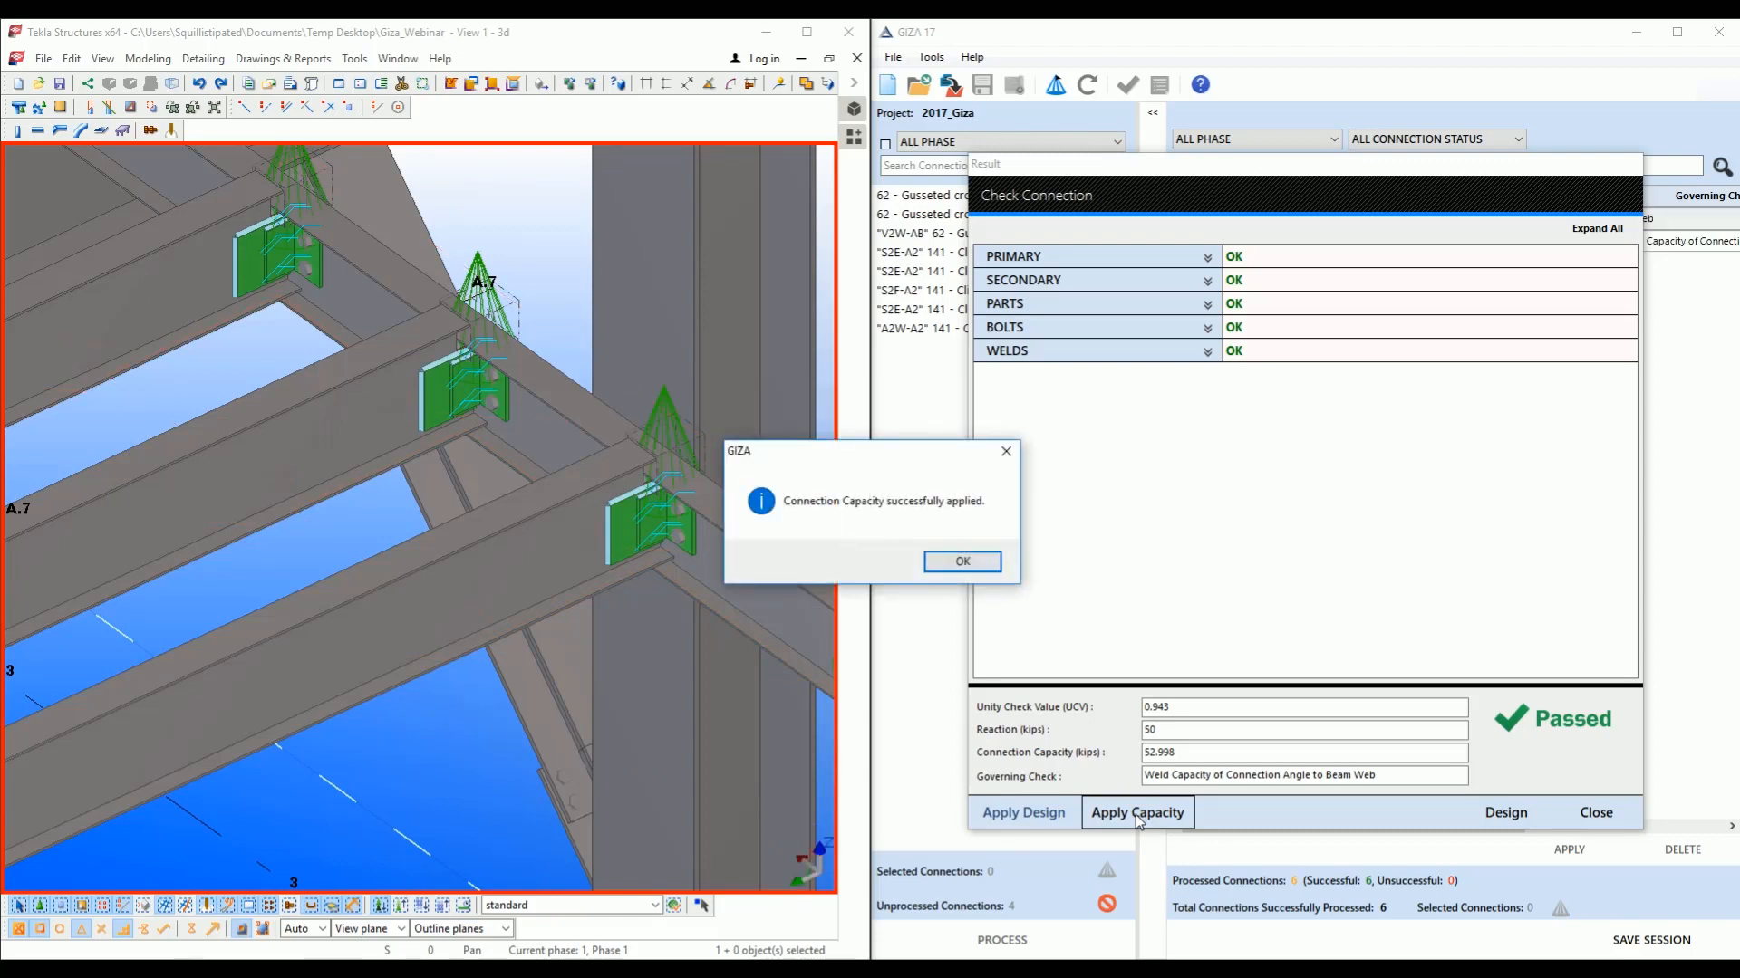
{"action": "left_click", "coordinate": [945, 562]}
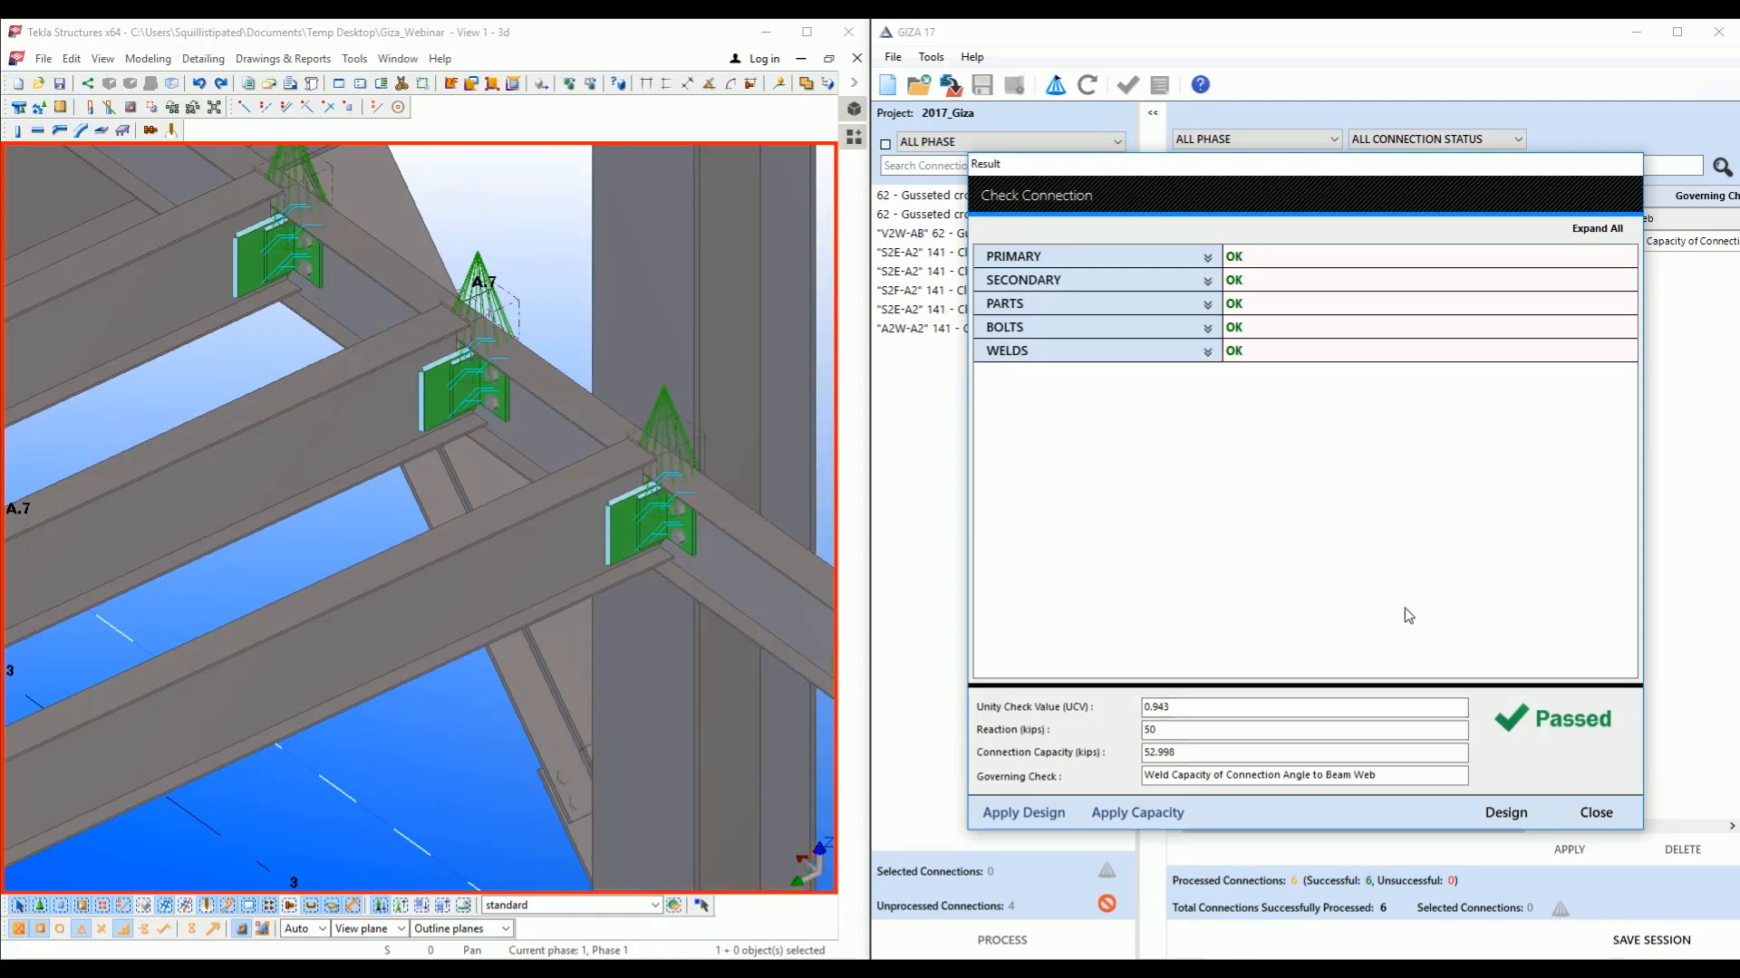
{"action": "left_click", "coordinate": [1584, 802]}
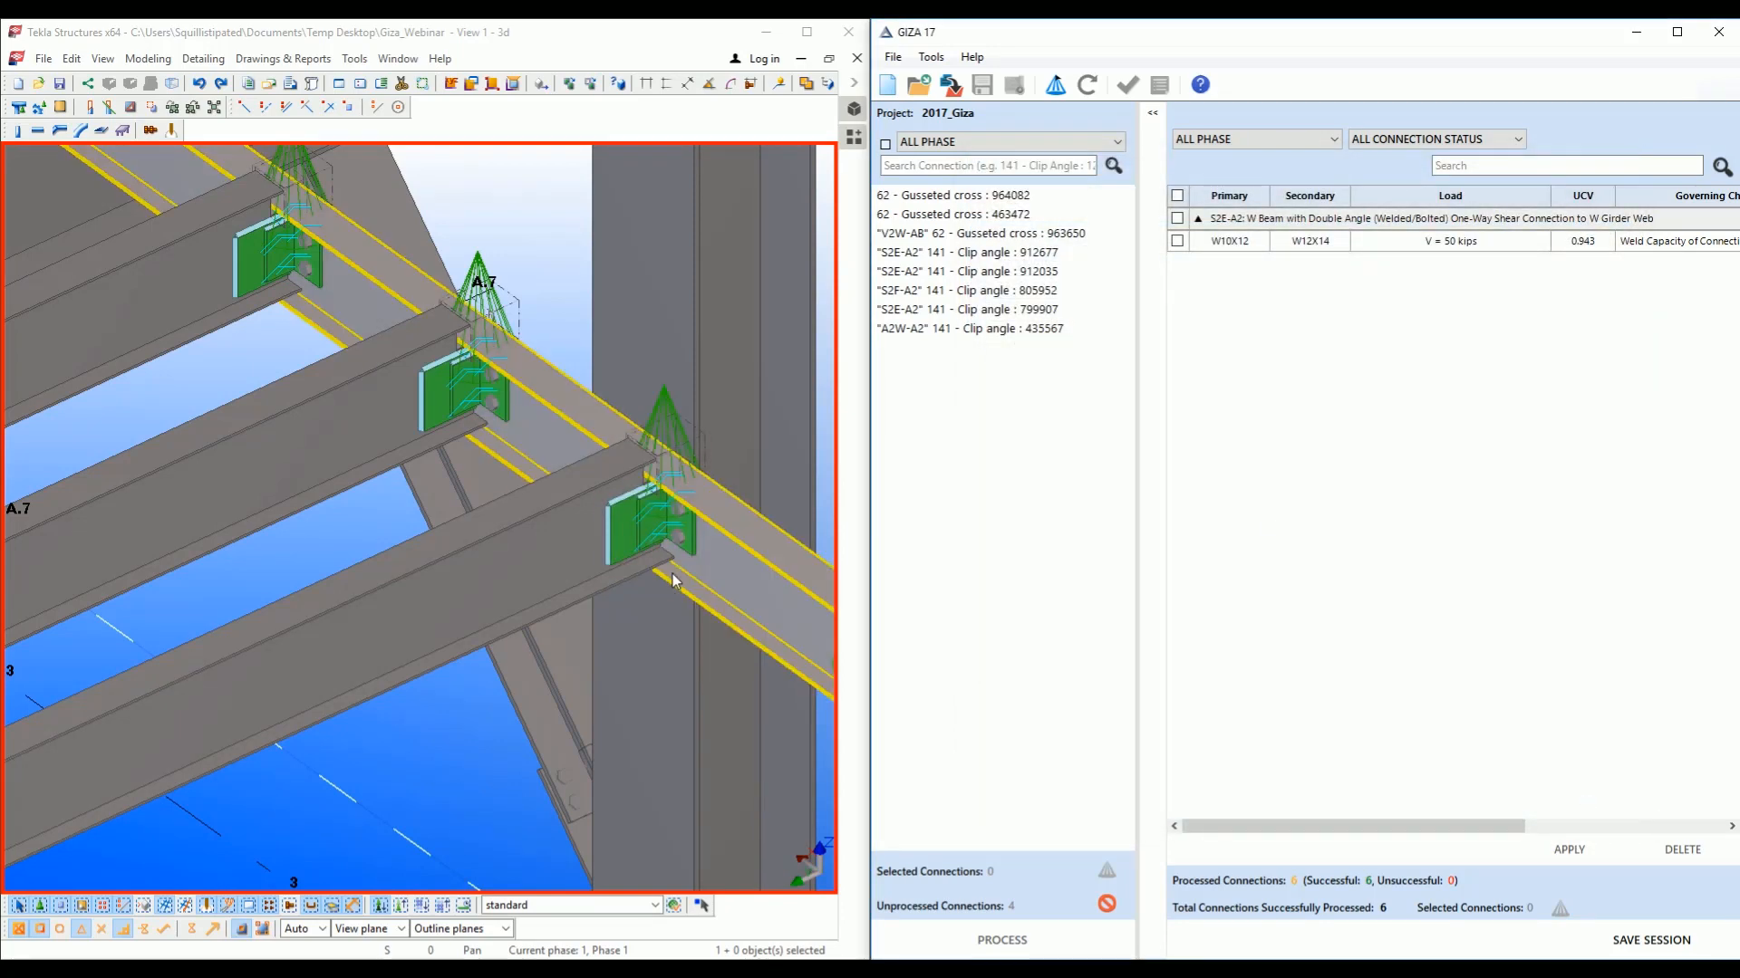
Inspect the W12X14 beam carrying the updated end connections in the model, then deselect it.
{"action": "left_click", "coordinate": [574, 535]}
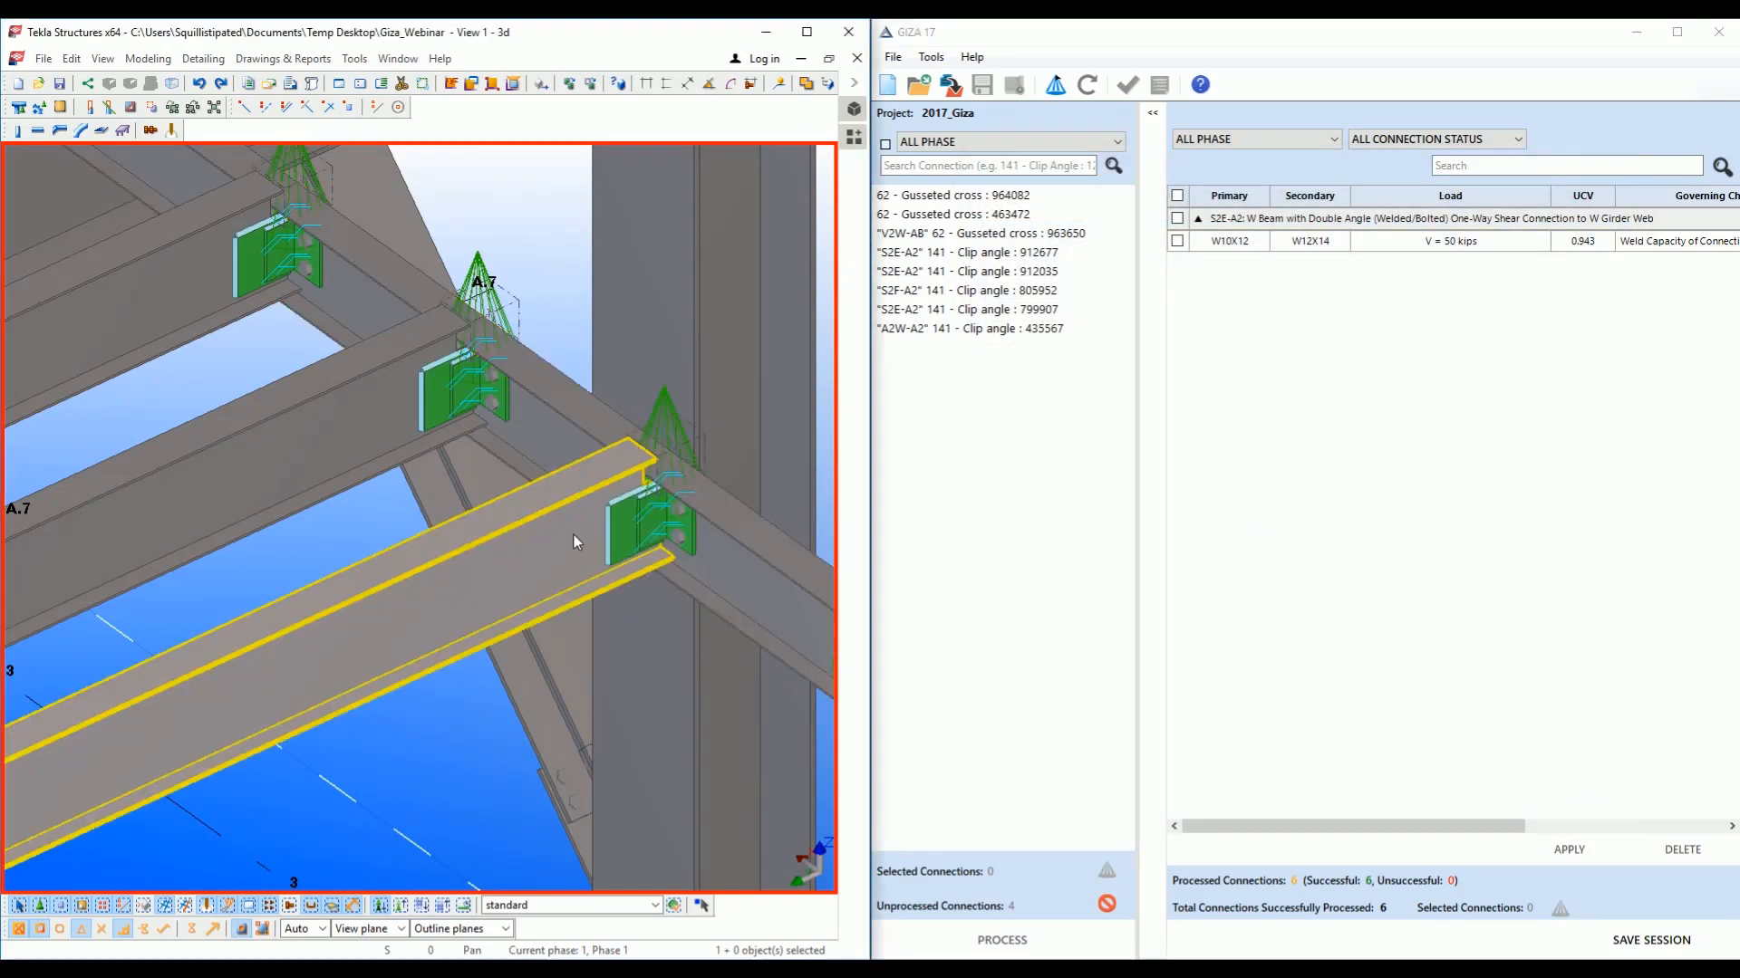
{"action": "scroll", "coordinate": [573, 535], "scroll_direction": "down", "scroll_amount": 5}
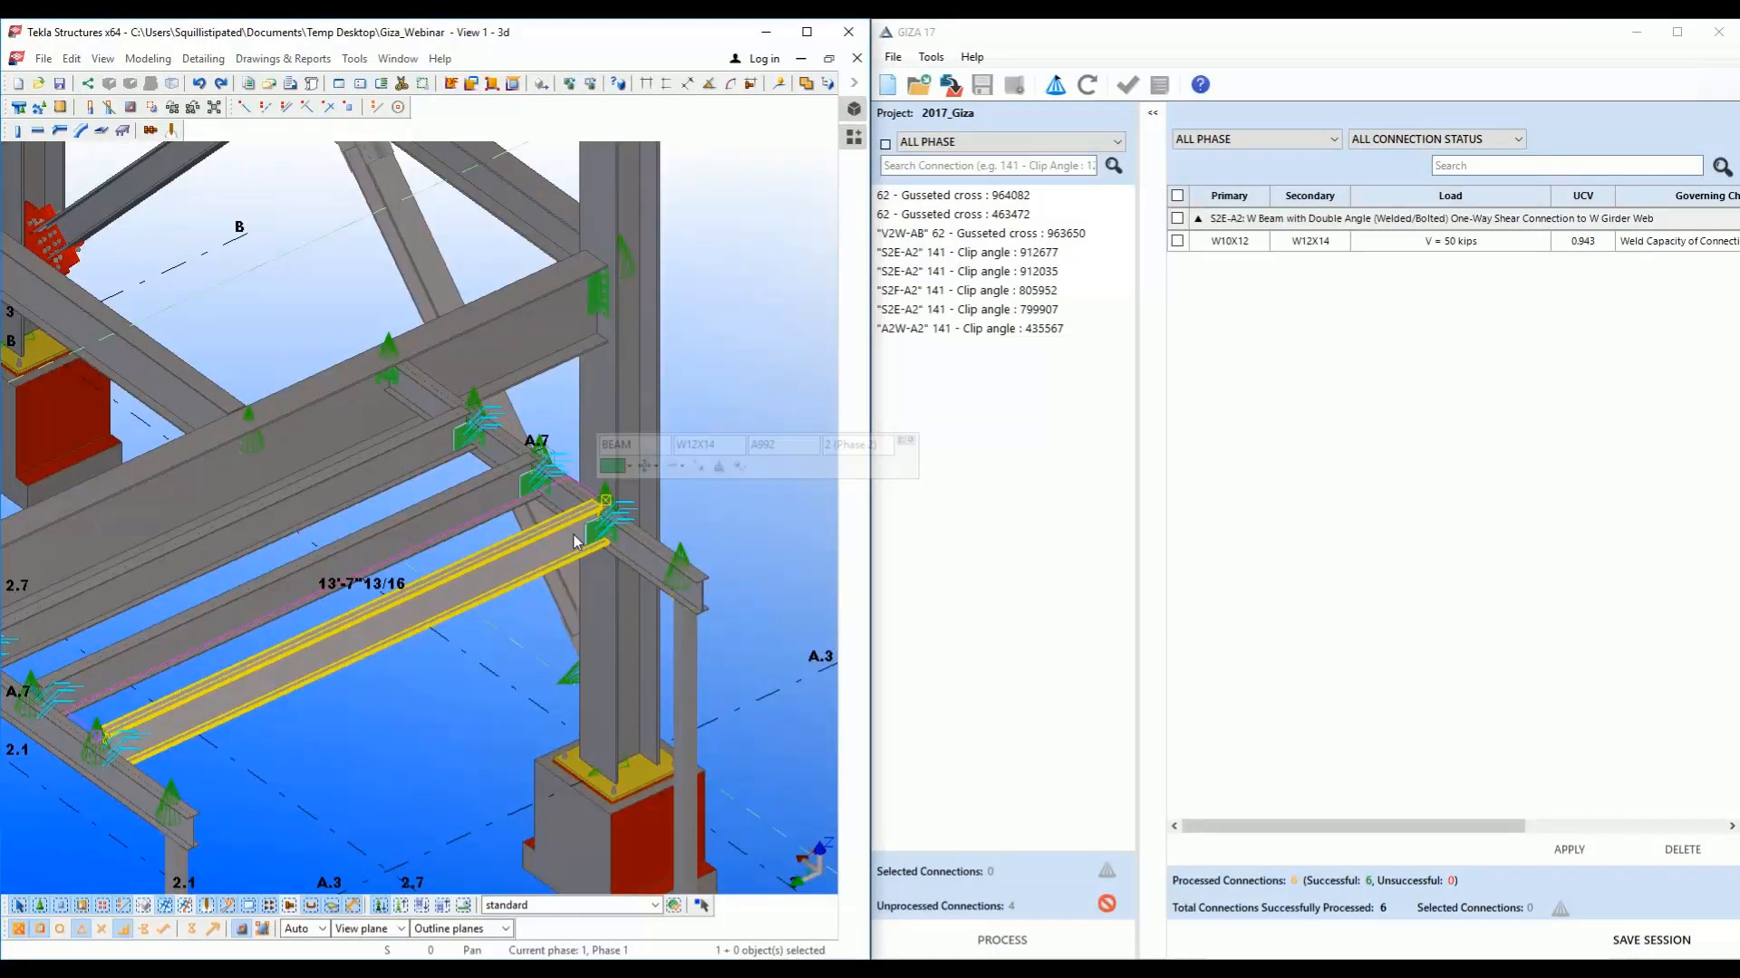
{"action": "scroll", "coordinate": [574, 535], "scroll_direction": "up", "scroll_amount": 2}
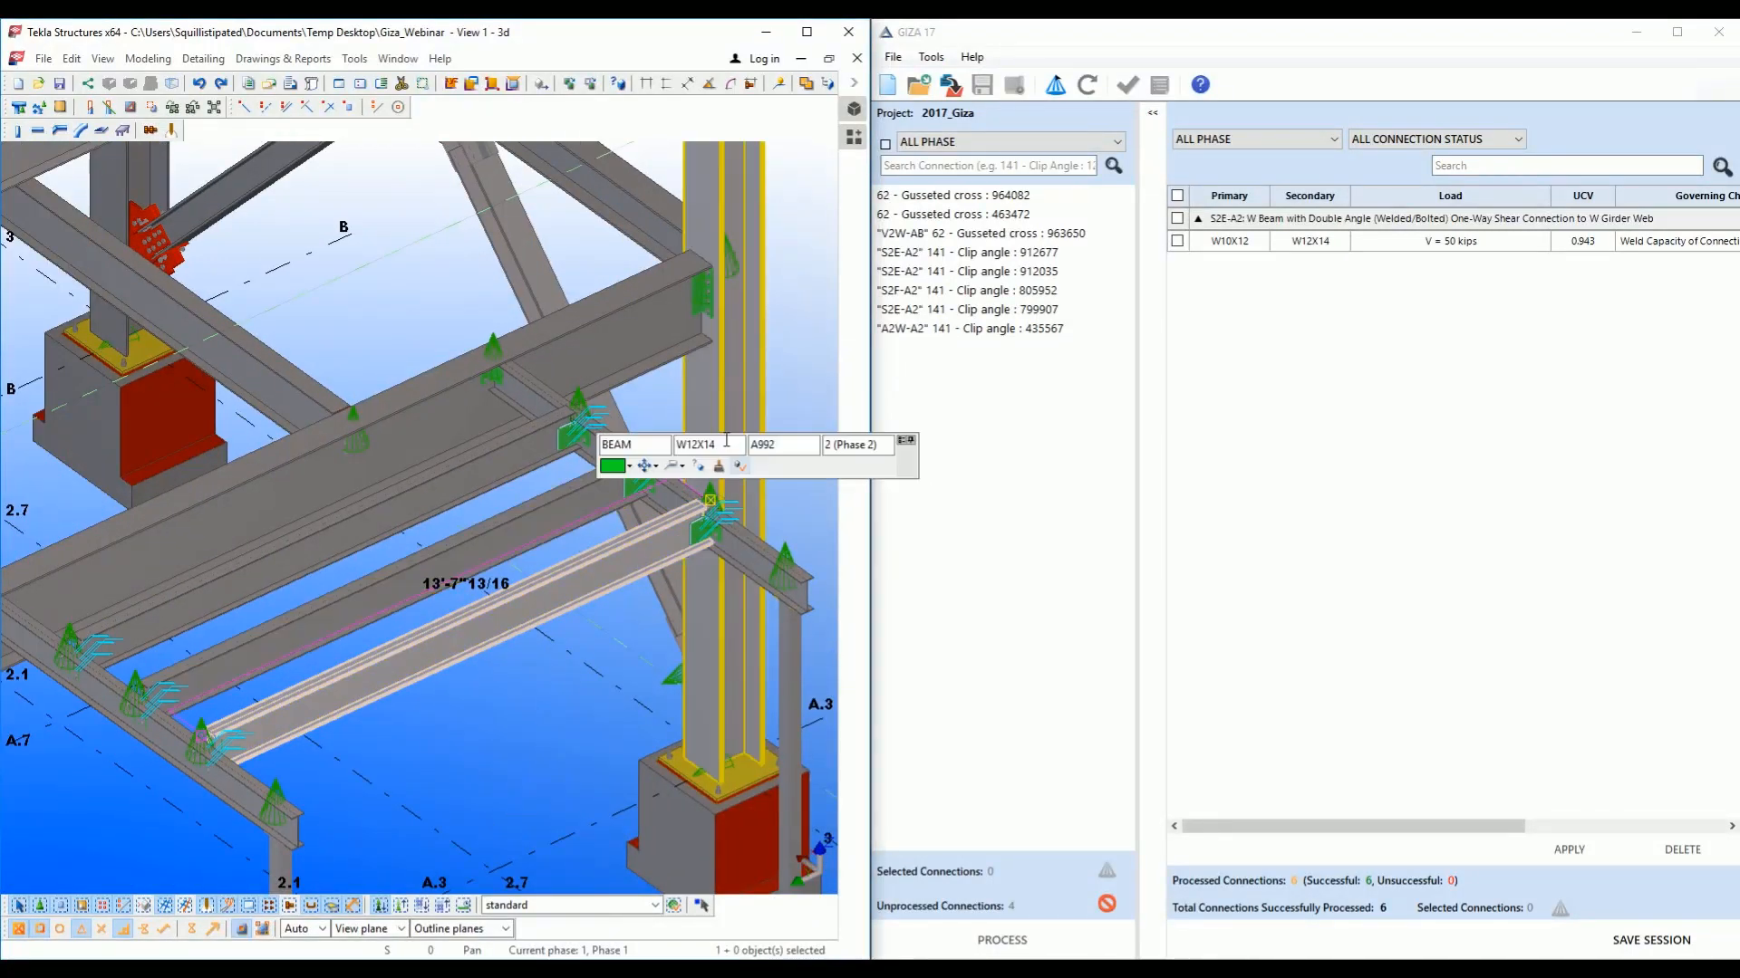
{"action": "left_click", "coordinate": [609, 695]}
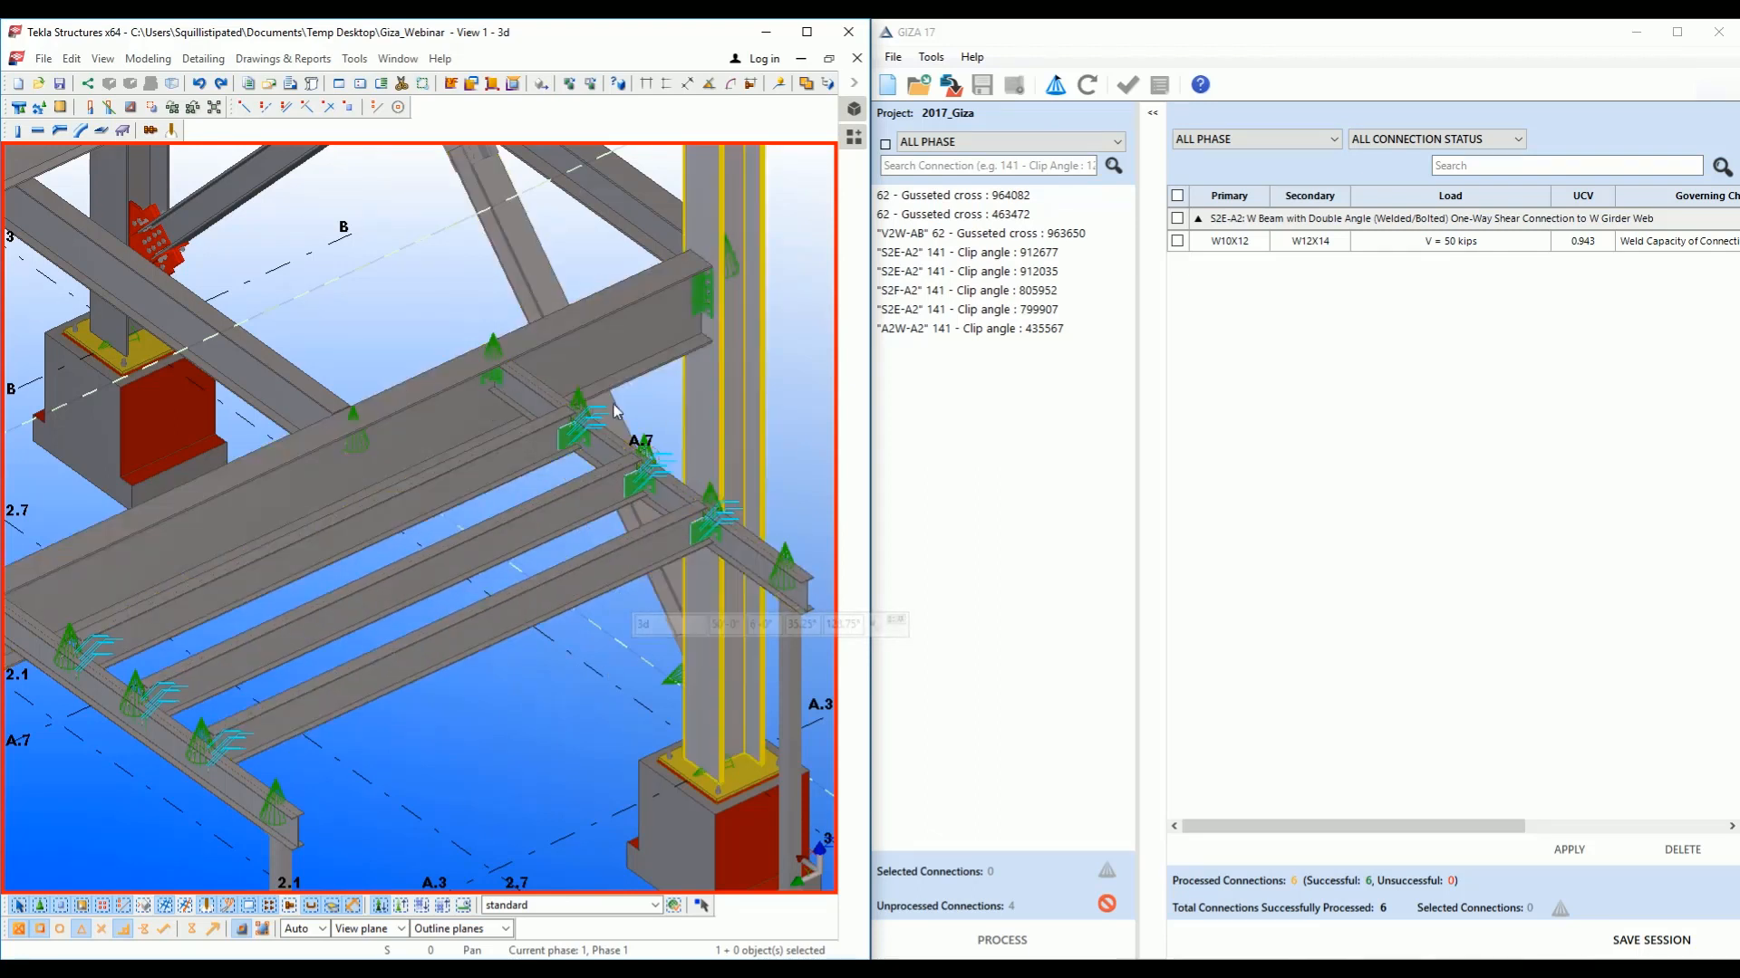
Examine the red gusseted brace connection and the neighbouring column base plate in the 3D model.
{"action": "key", "text": "Left"}
{"action": "key", "text": "Left"}
{"action": "key", "text": "Up"}
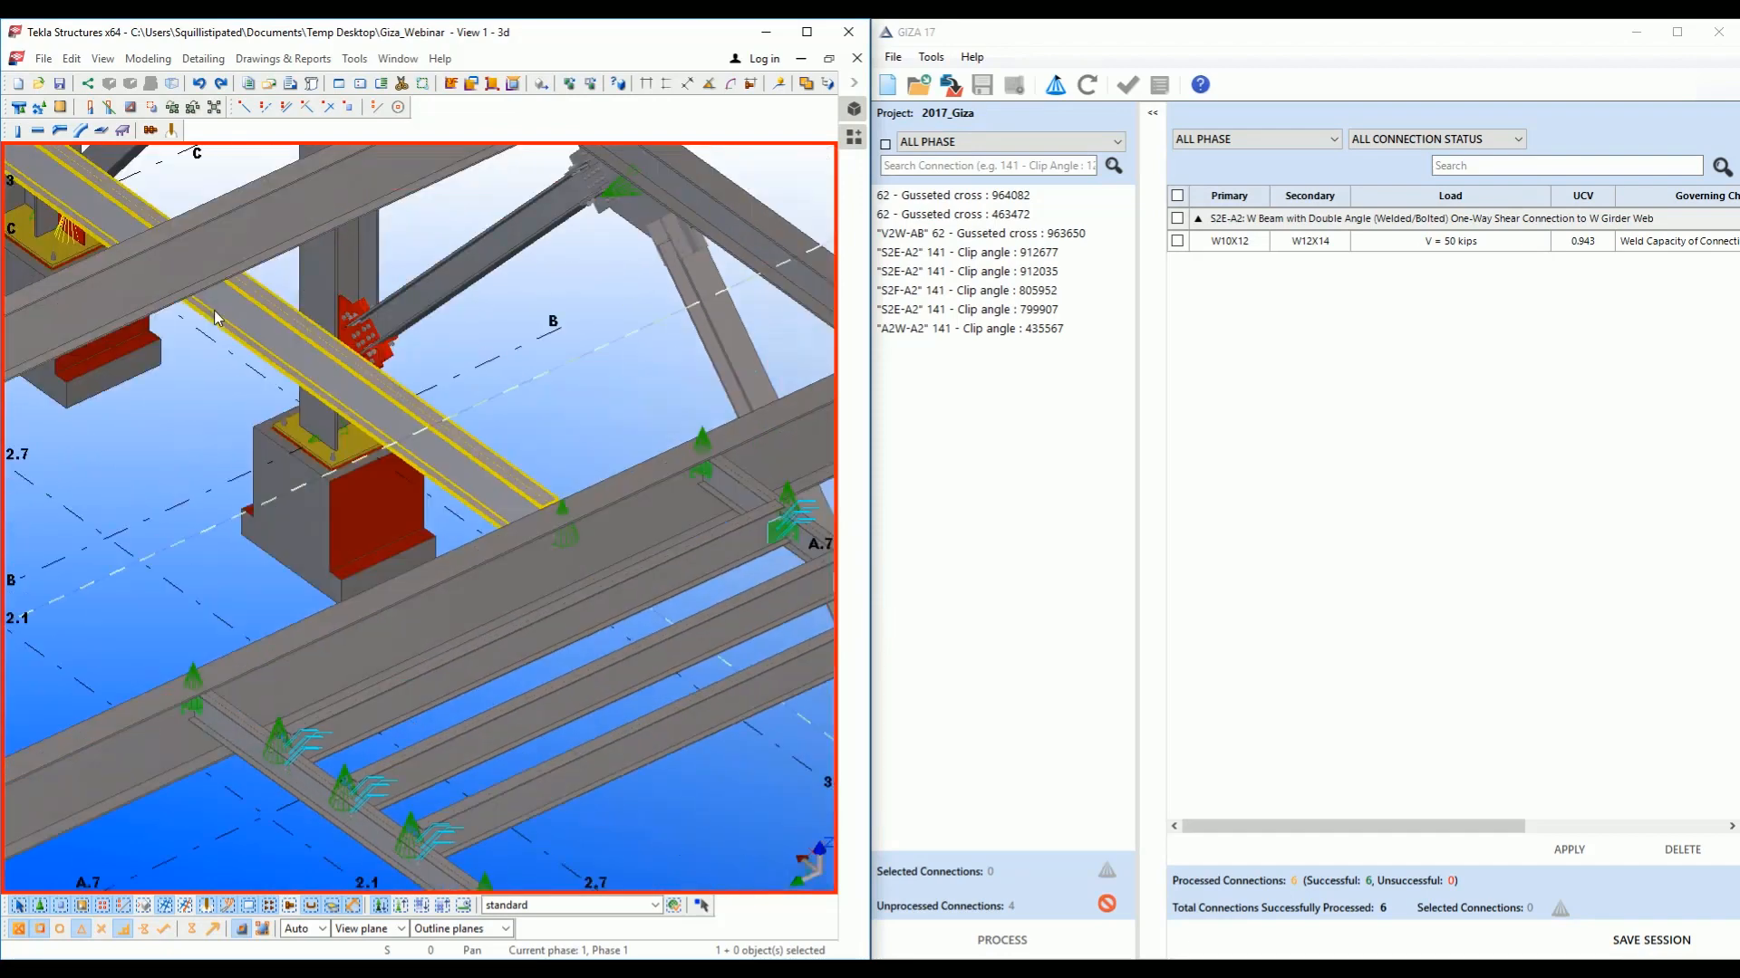
{"action": "key", "text": "Up"}
{"action": "key", "text": "Left"}
{"action": "key", "text": "Left"}
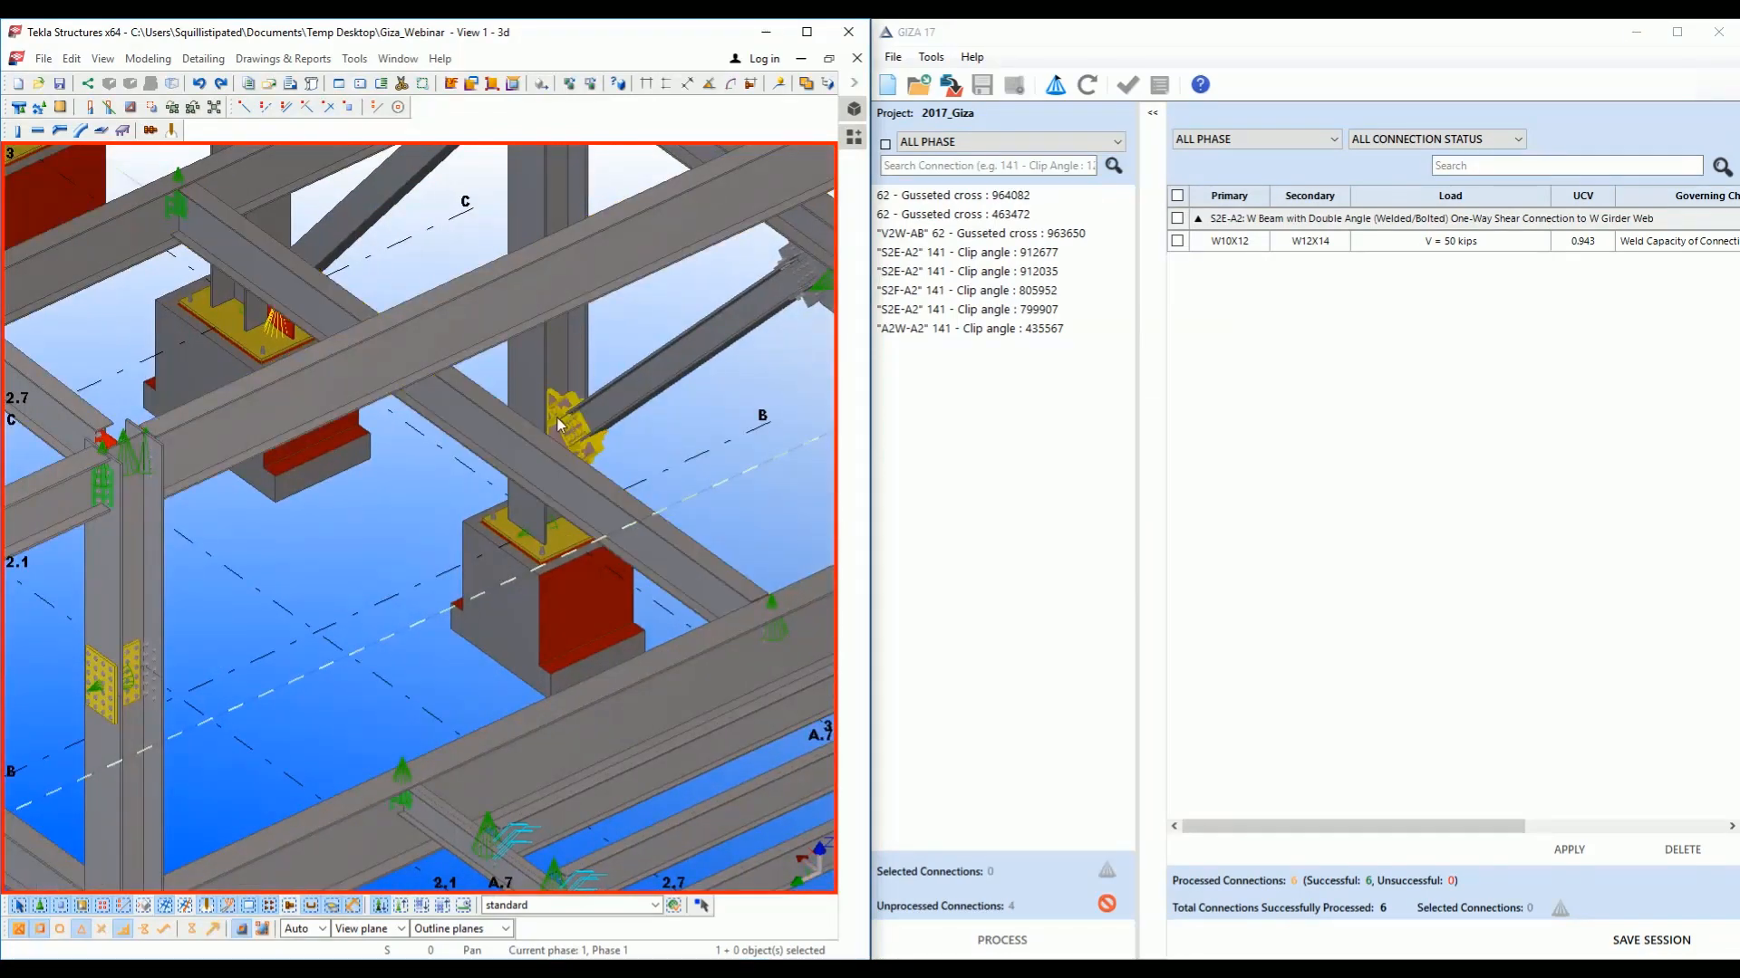
{"action": "scroll", "coordinate": [558, 422], "scroll_direction": "up", "scroll_amount": 5}
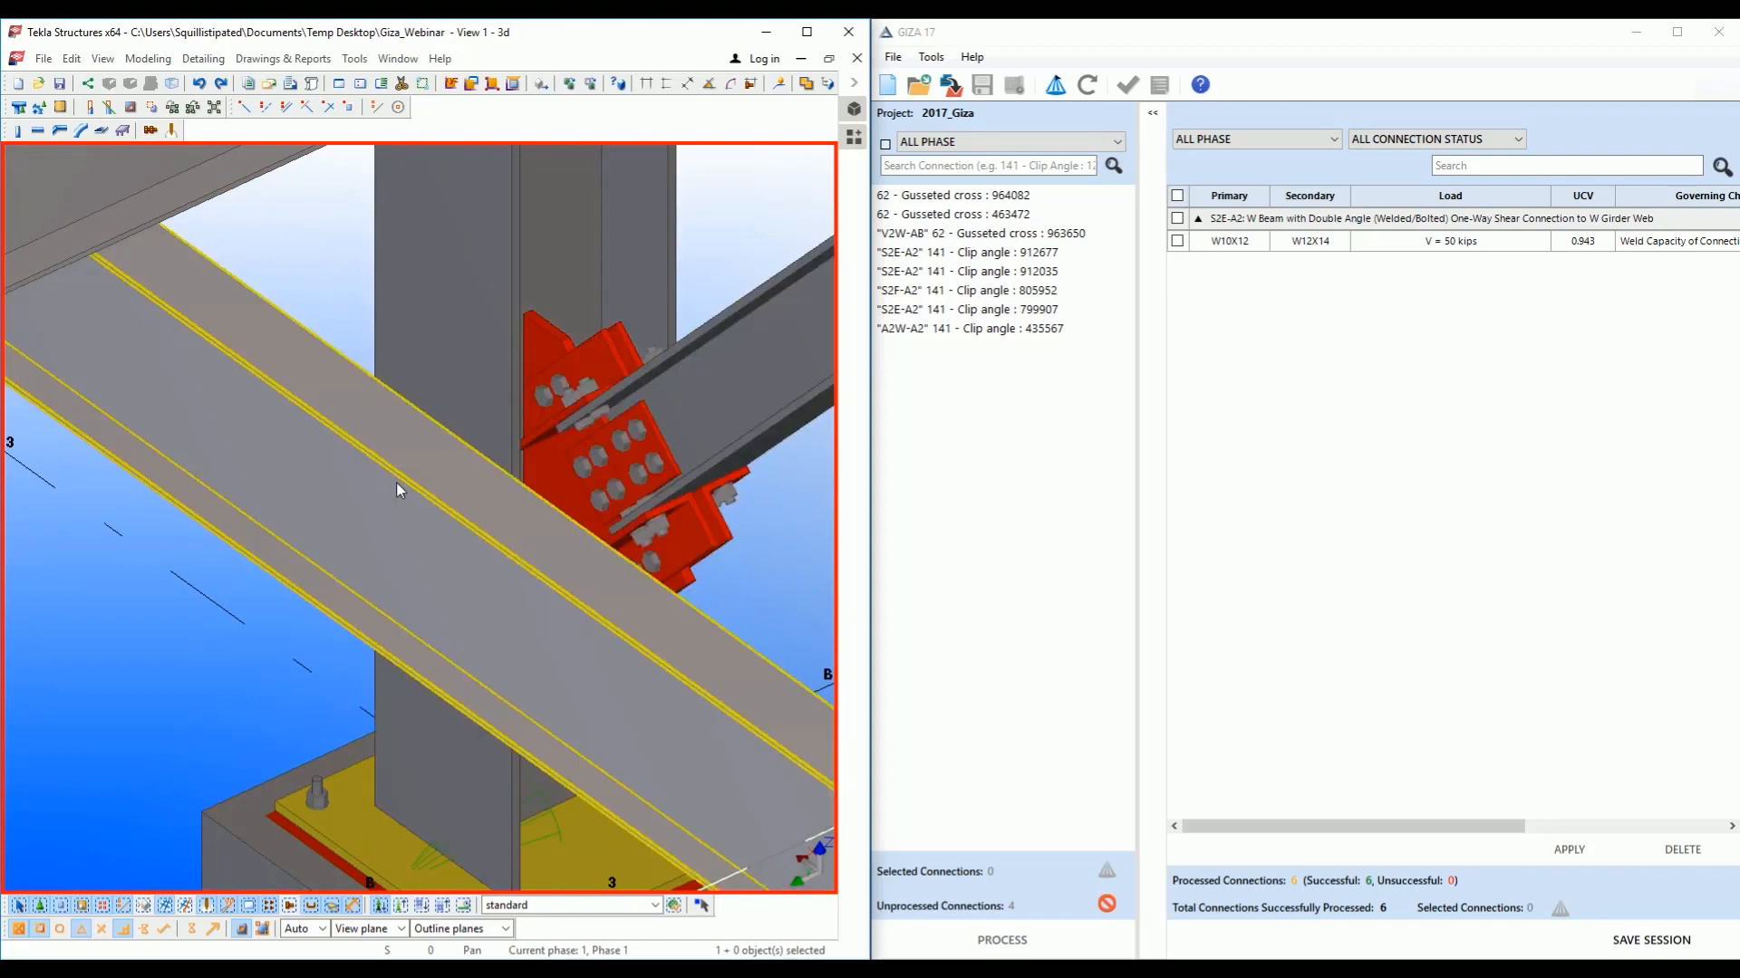
{"action": "scroll", "coordinate": [288, 503], "scroll_direction": "up", "scroll_amount": 8}
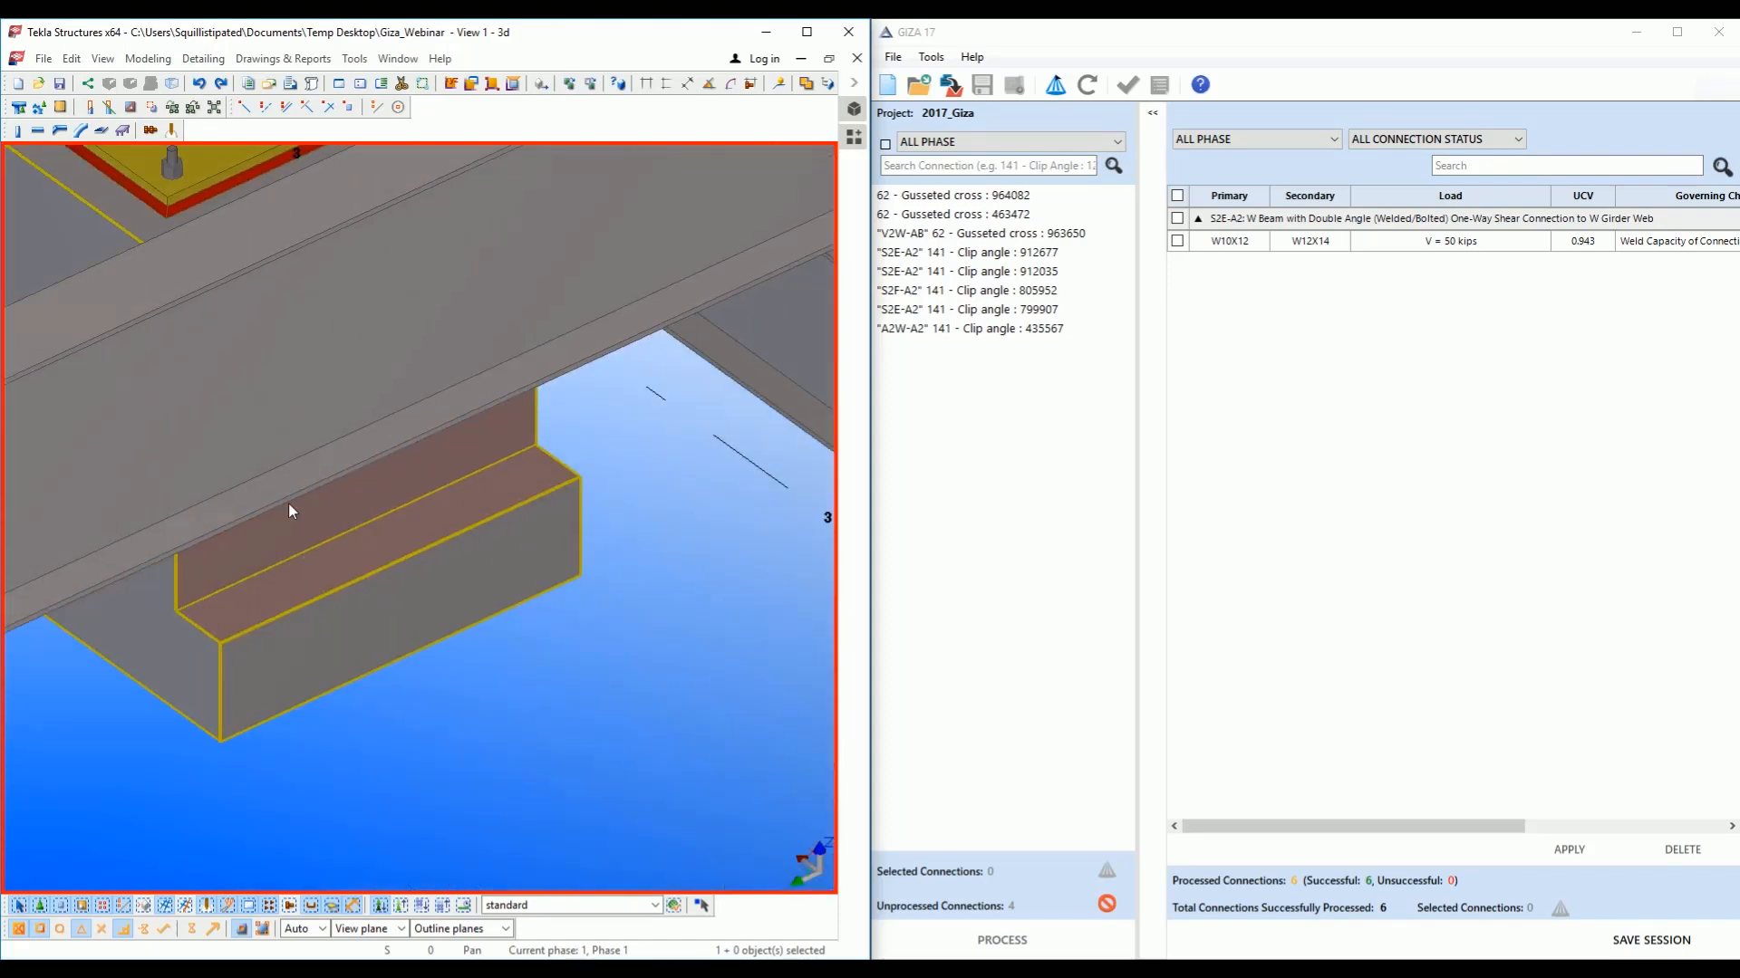
{"action": "scroll", "coordinate": [288, 503], "scroll_direction": "down", "scroll_amount": 8}
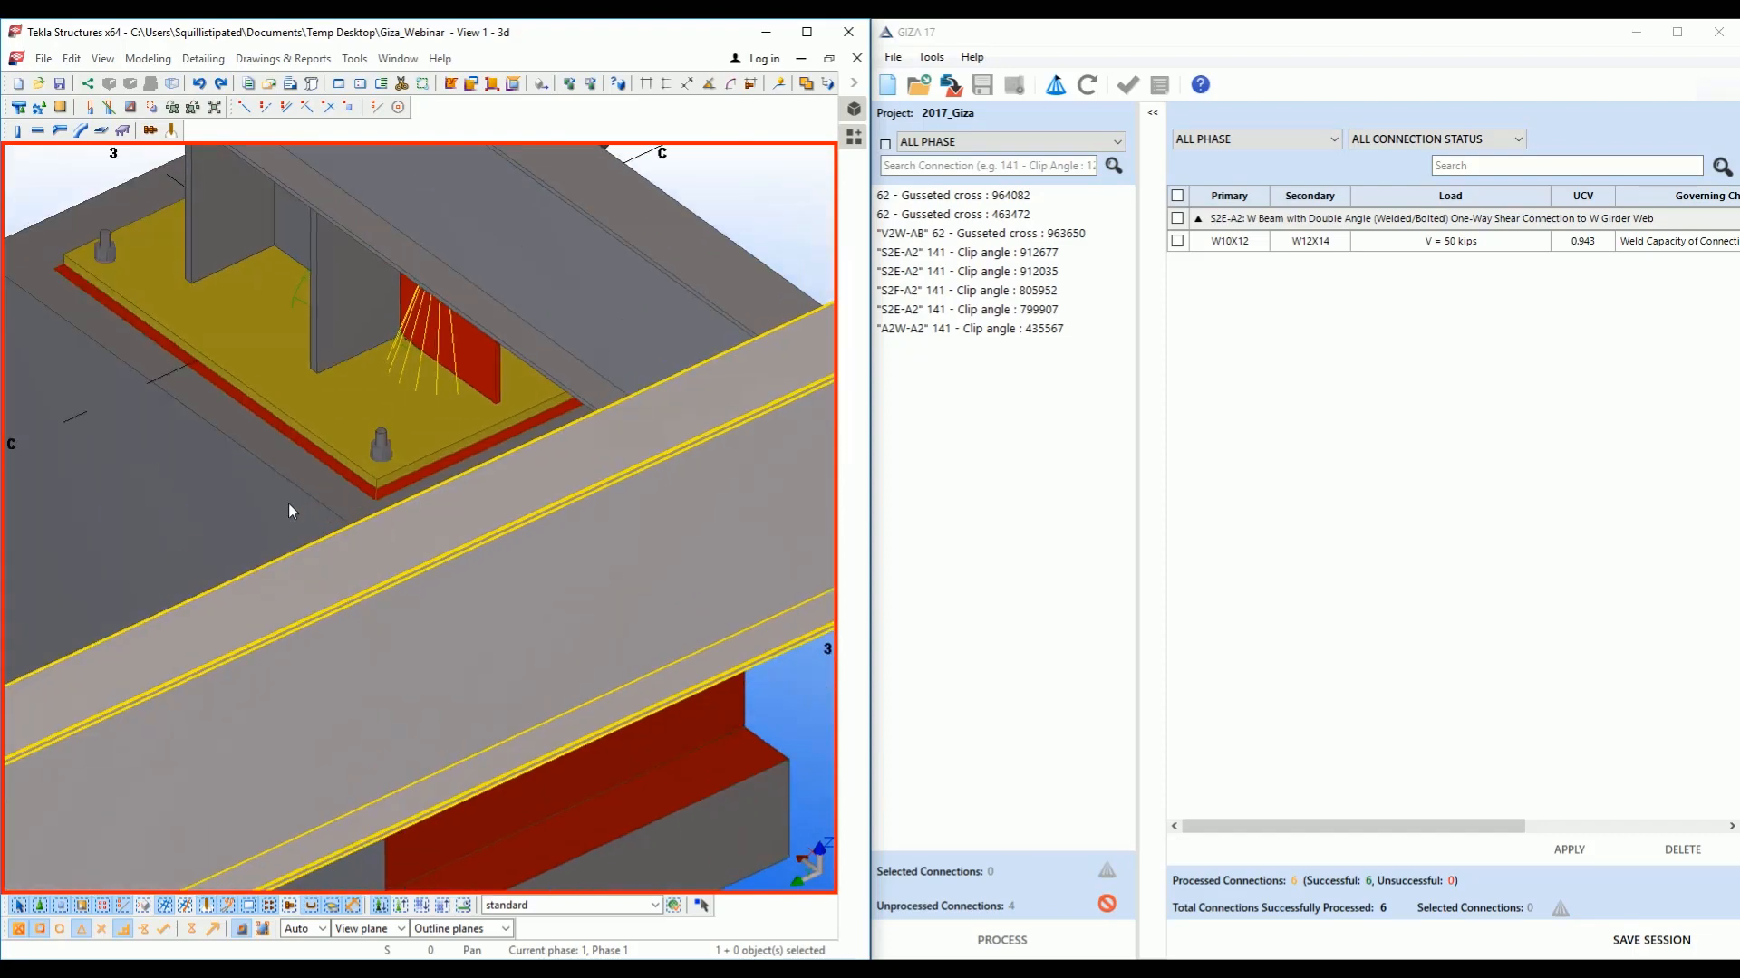
{"action": "scroll", "coordinate": [288, 503], "scroll_direction": "down", "scroll_amount": 6}
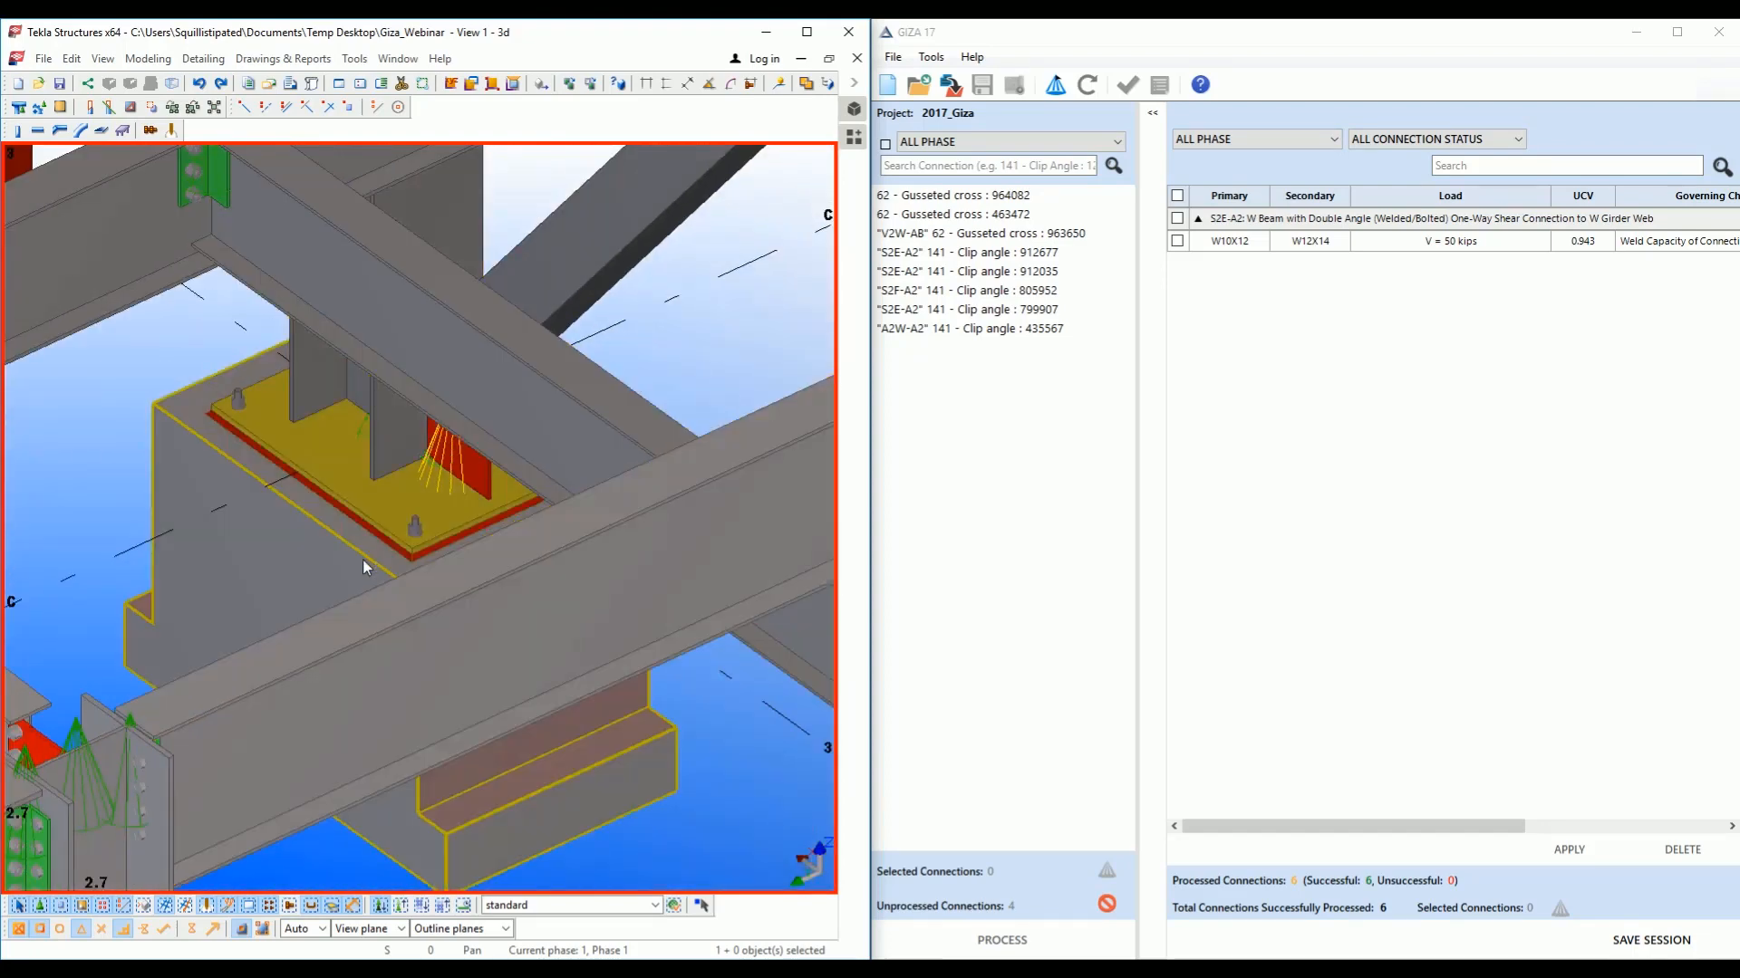
Locate the orange bolted beam-to-column connection near grid line 1.6 and examine it up close.
{"action": "scroll", "coordinate": [341, 586], "scroll_direction": "down", "scroll_amount": 10}
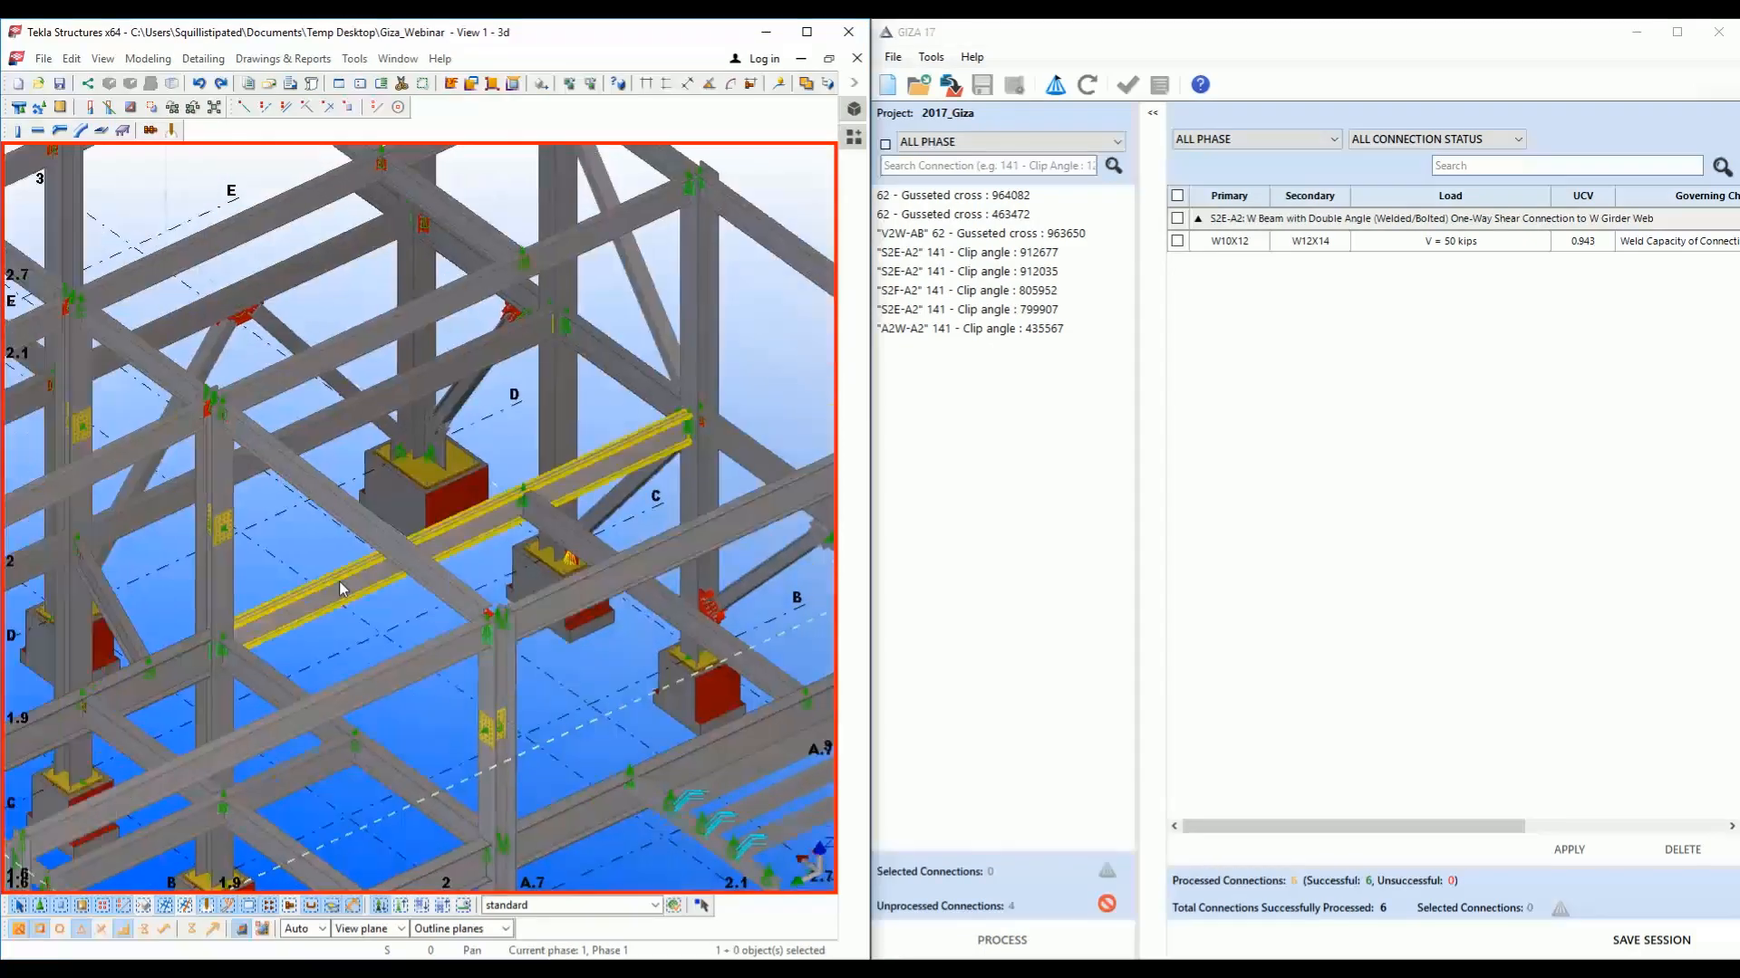
{"action": "scroll", "coordinate": [343, 589], "scroll_direction": "down", "scroll_amount": 8}
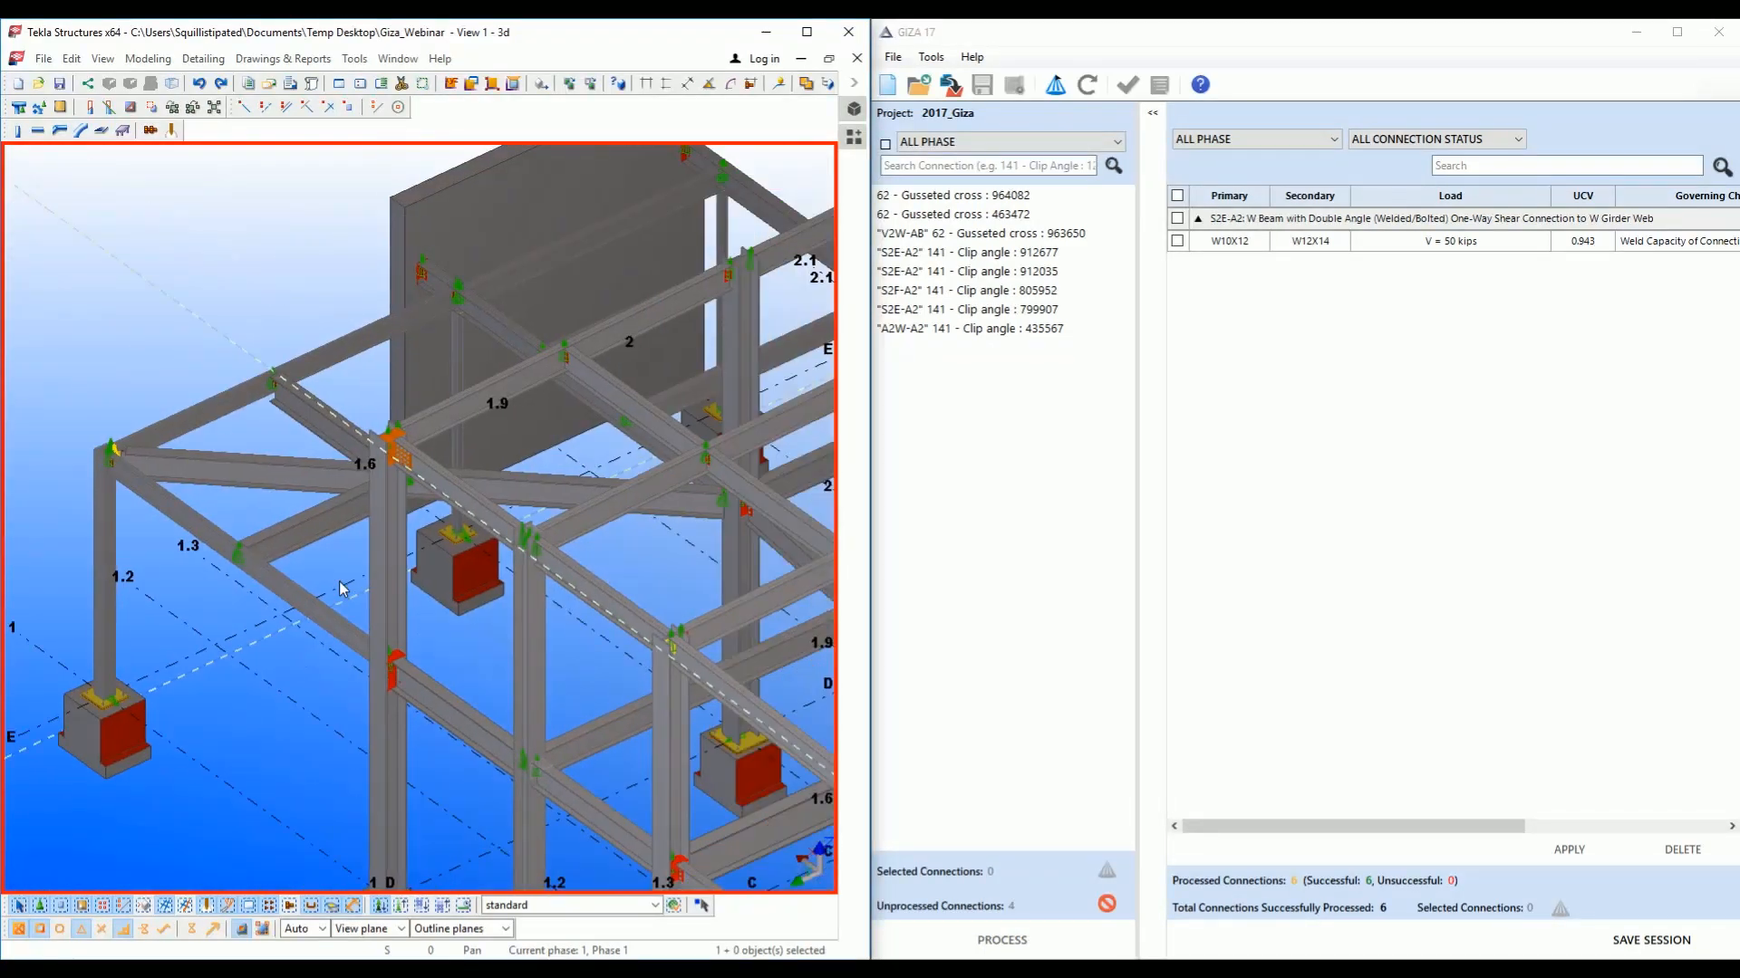
{"action": "scroll", "coordinate": [343, 588], "scroll_direction": "up", "scroll_amount": 10}
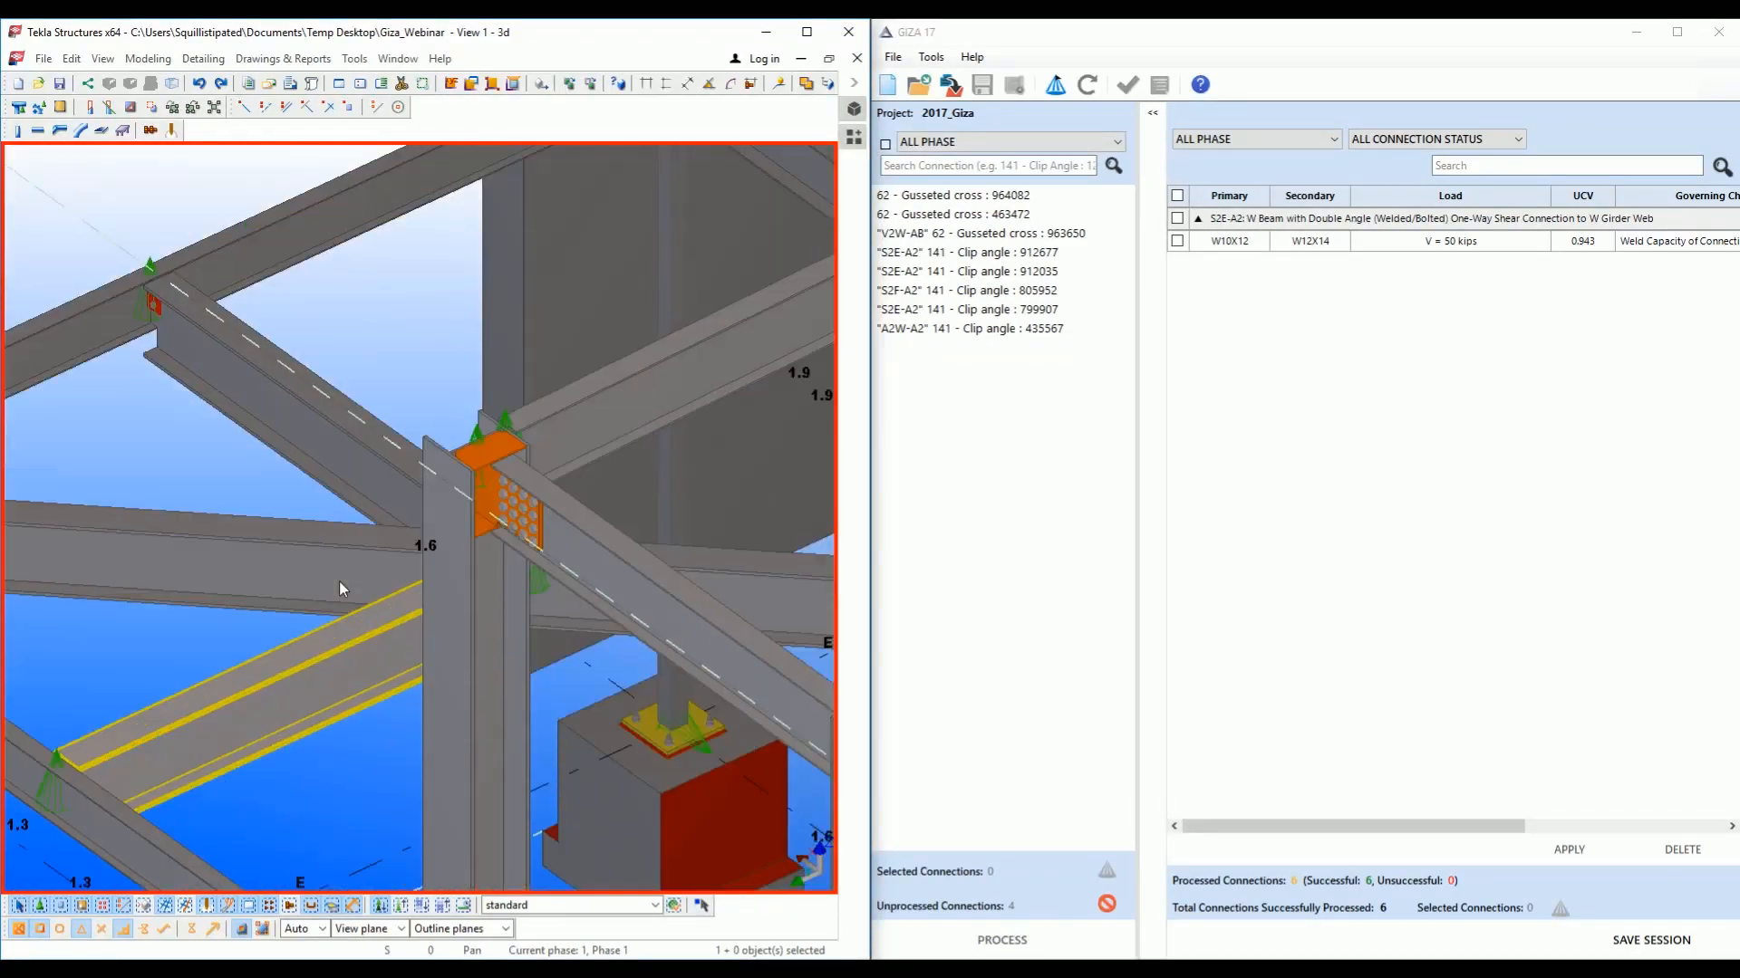
{"action": "scroll", "coordinate": [339, 580], "scroll_direction": "up", "scroll_amount": 1}
{"action": "key", "text": "Right"}
{"action": "key", "text": "Up"}
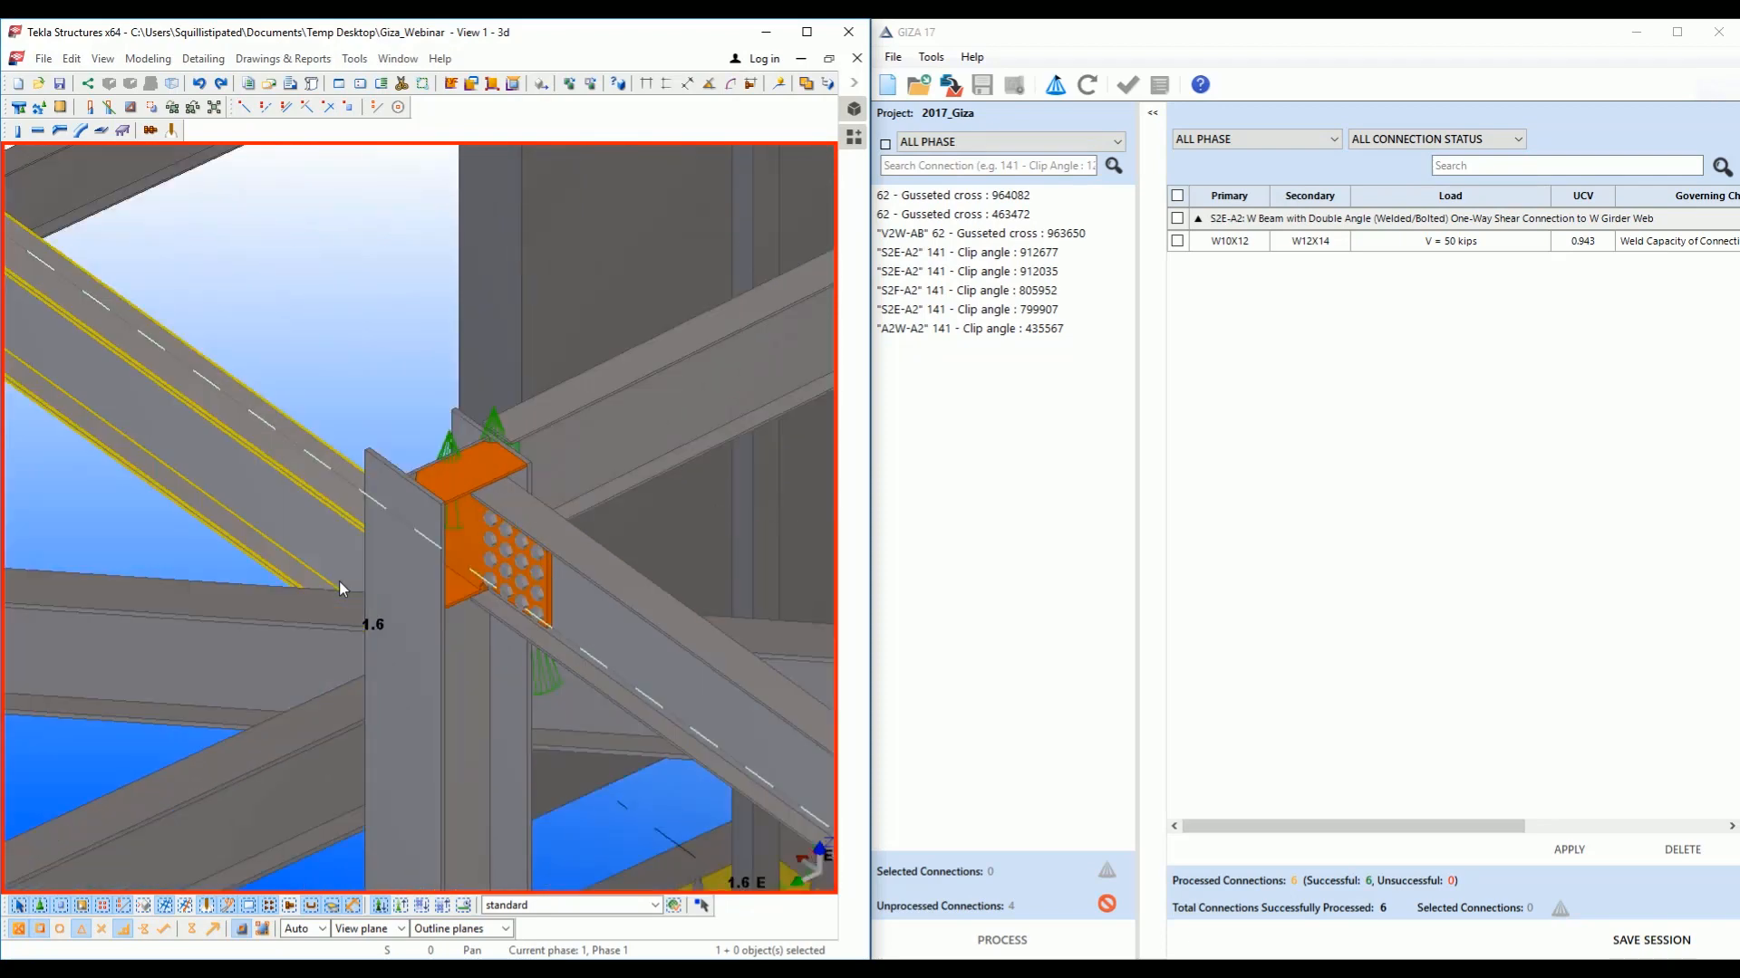
{"action": "scroll", "coordinate": [338, 581], "scroll_direction": "up", "scroll_amount": 1}
{"action": "scroll", "coordinate": [339, 589], "scroll_direction": "up", "scroll_amount": 2}
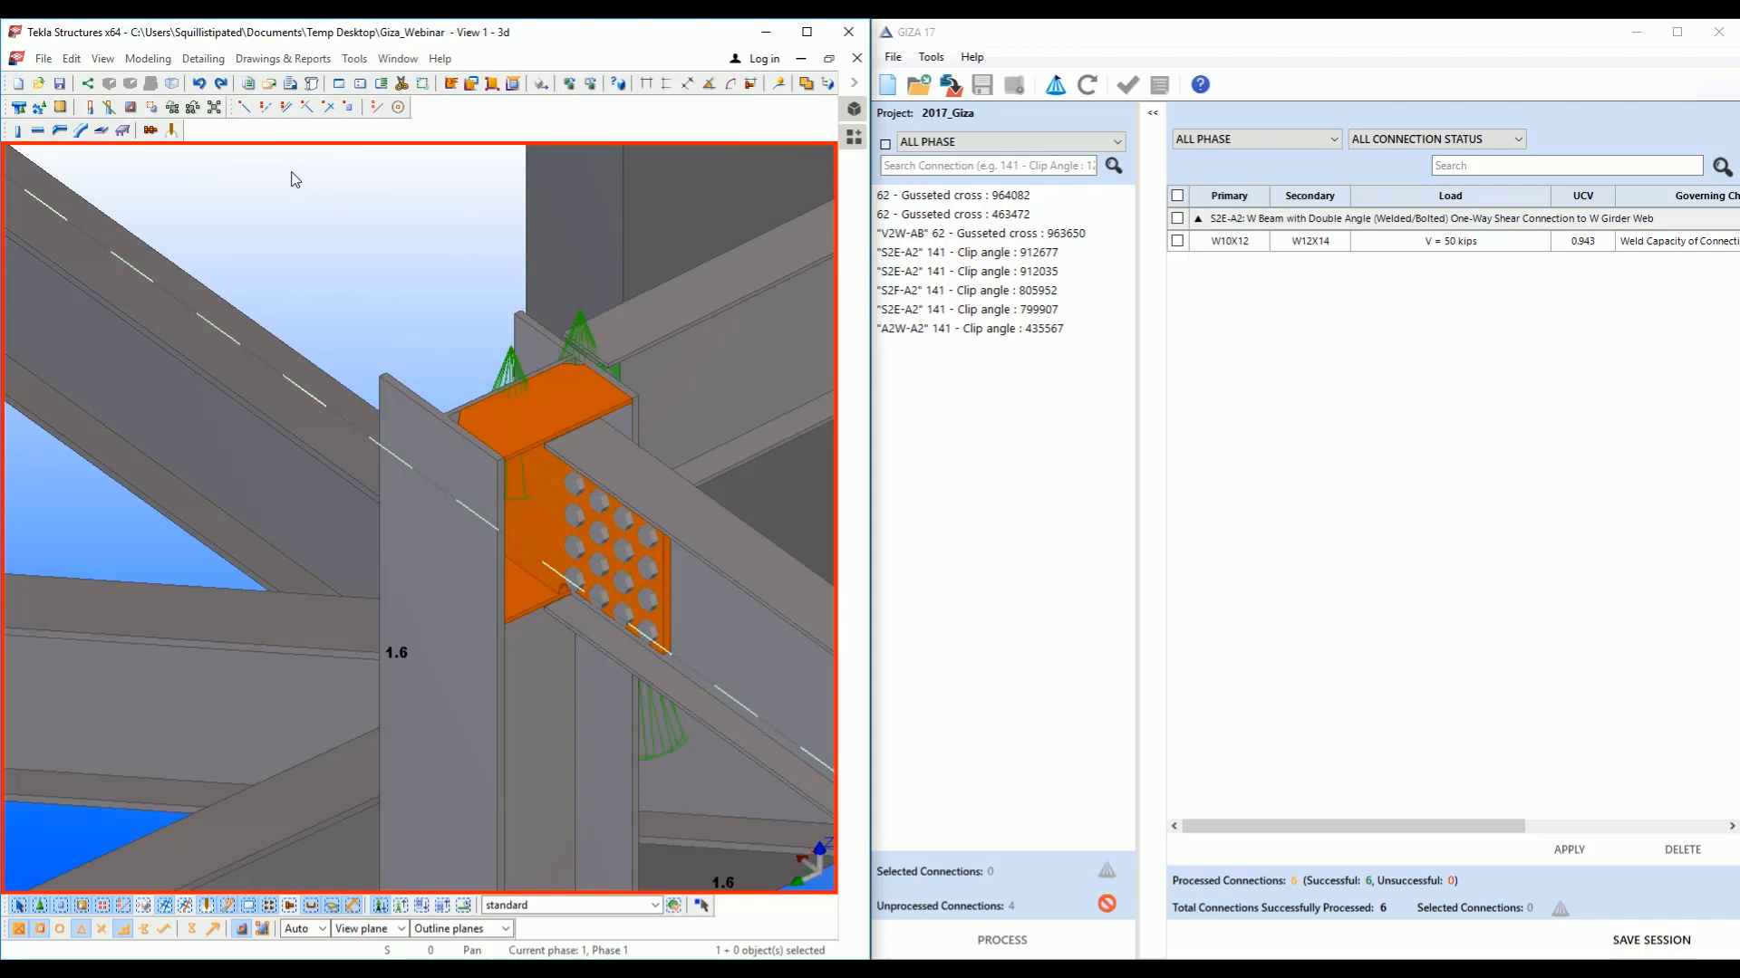
Open the beam drawing B.1113 from the drawing list, examine the connection capacity callout at the beam end, and close the drawing.
{"action": "left_click", "coordinate": [282, 59]}
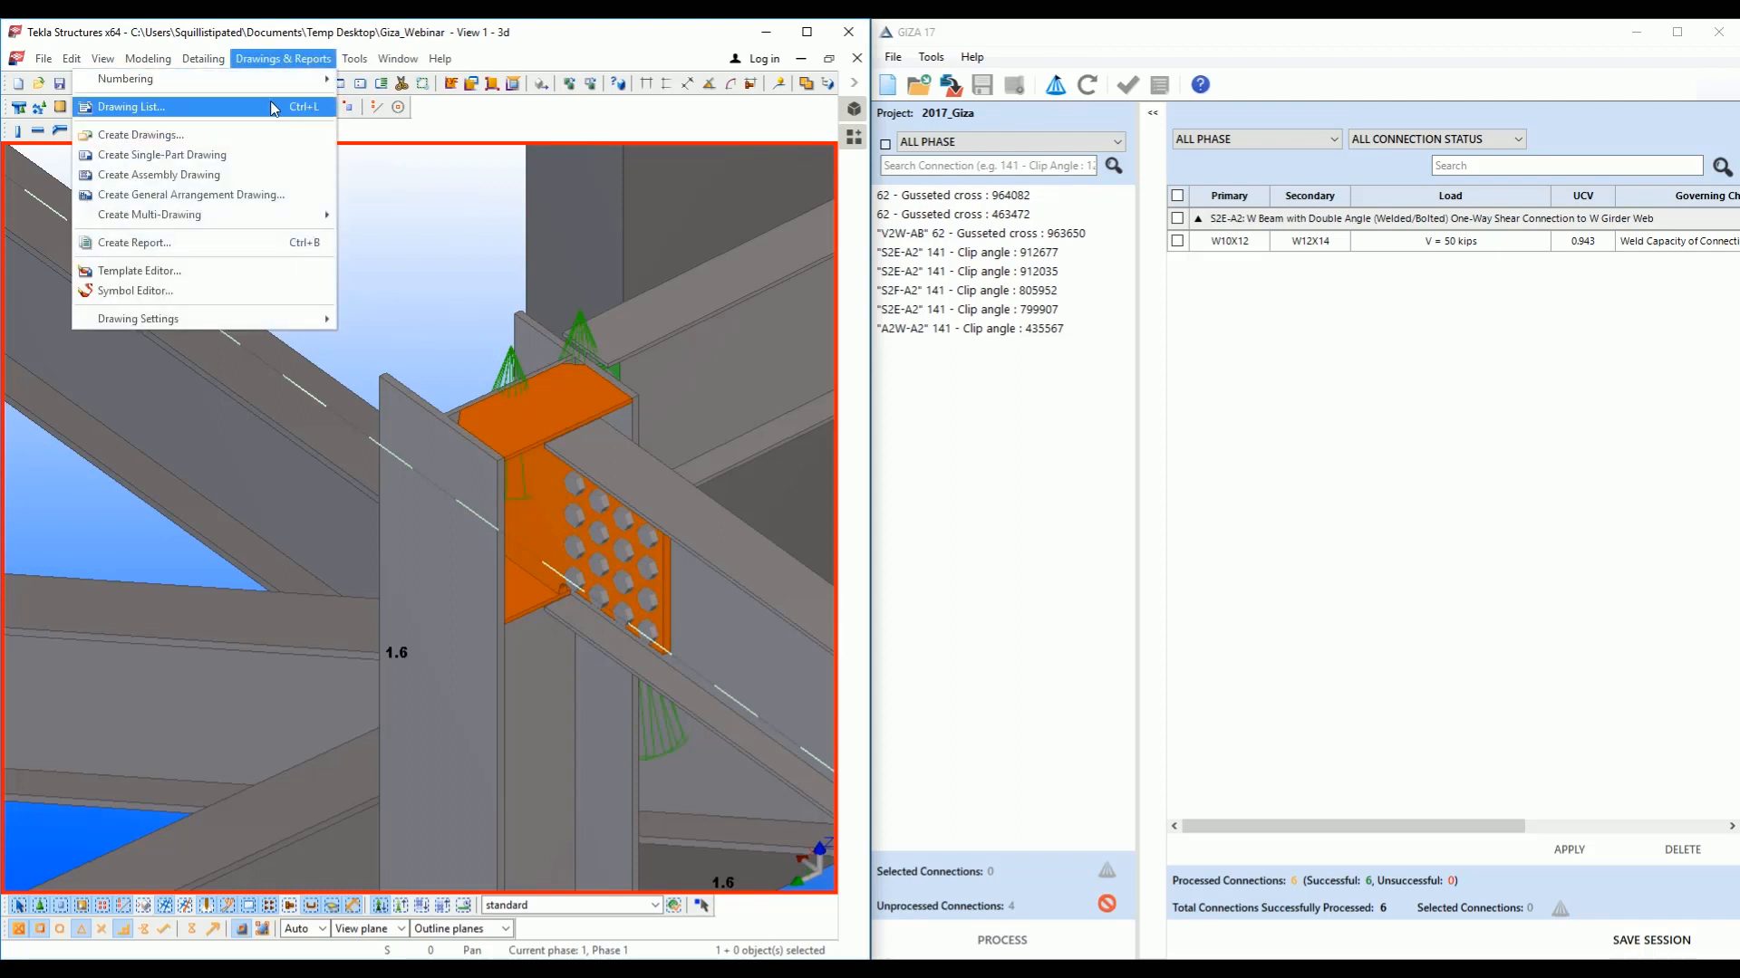
{"action": "left_click", "coordinate": [290, 104]}
{"action": "double_click", "coordinate": [352, 204]}
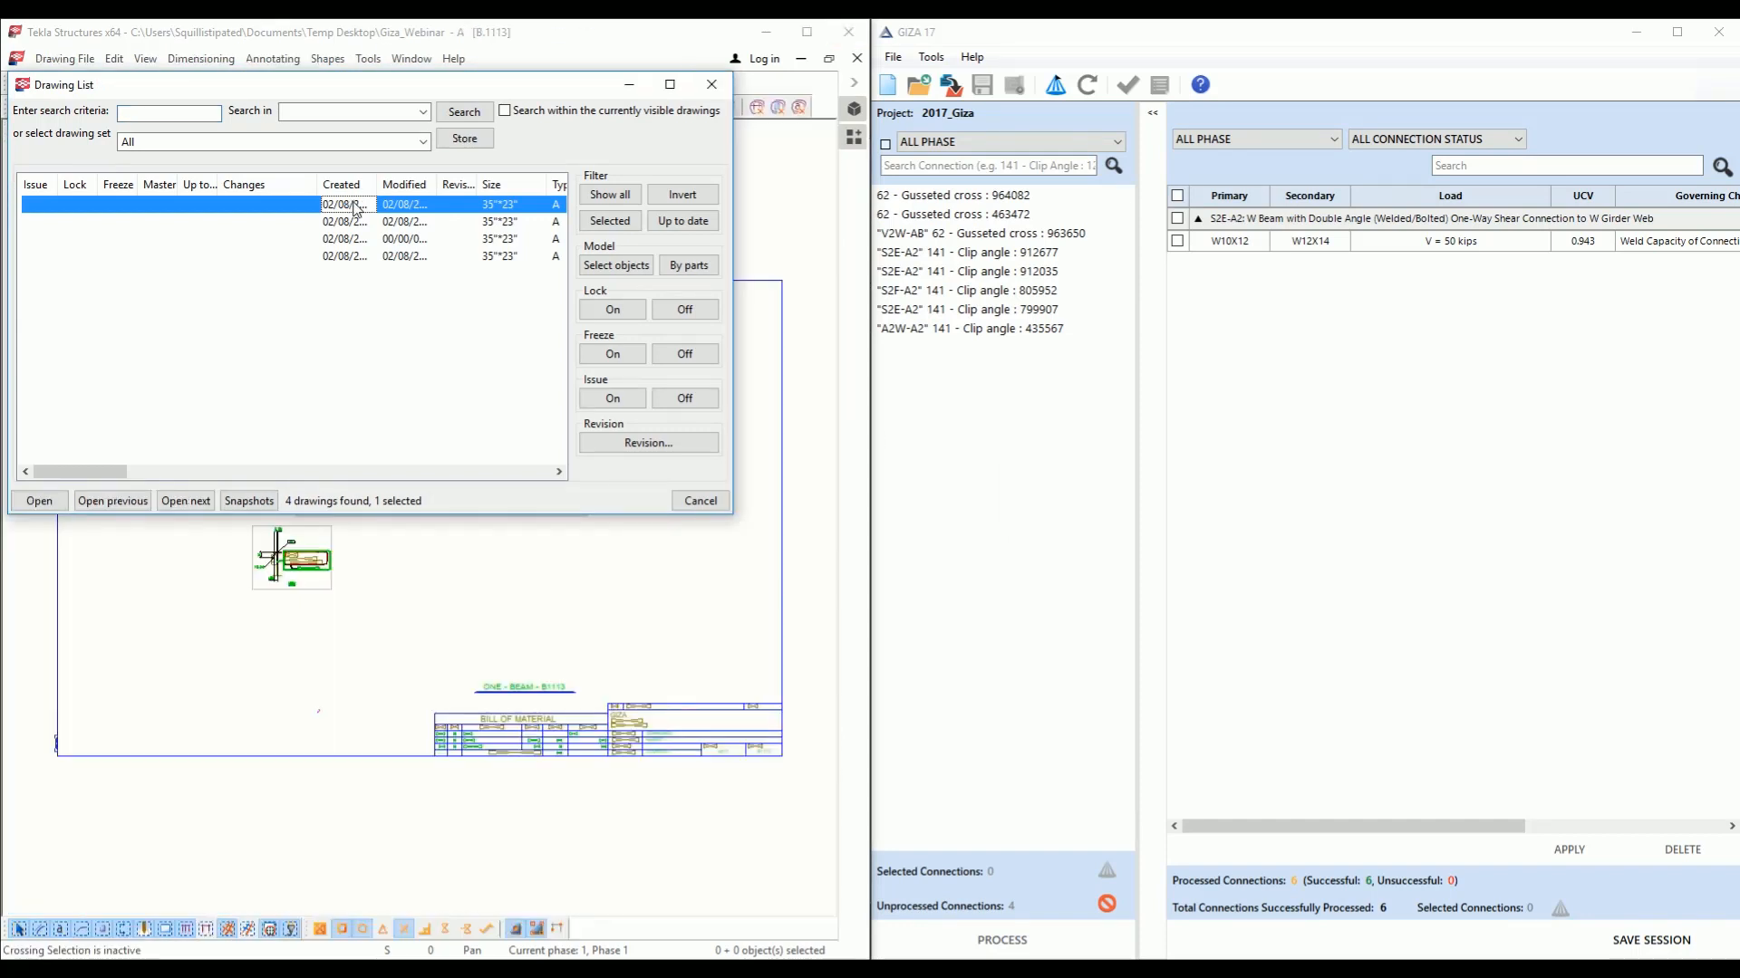
{"action": "left_click", "coordinate": [710, 84]}
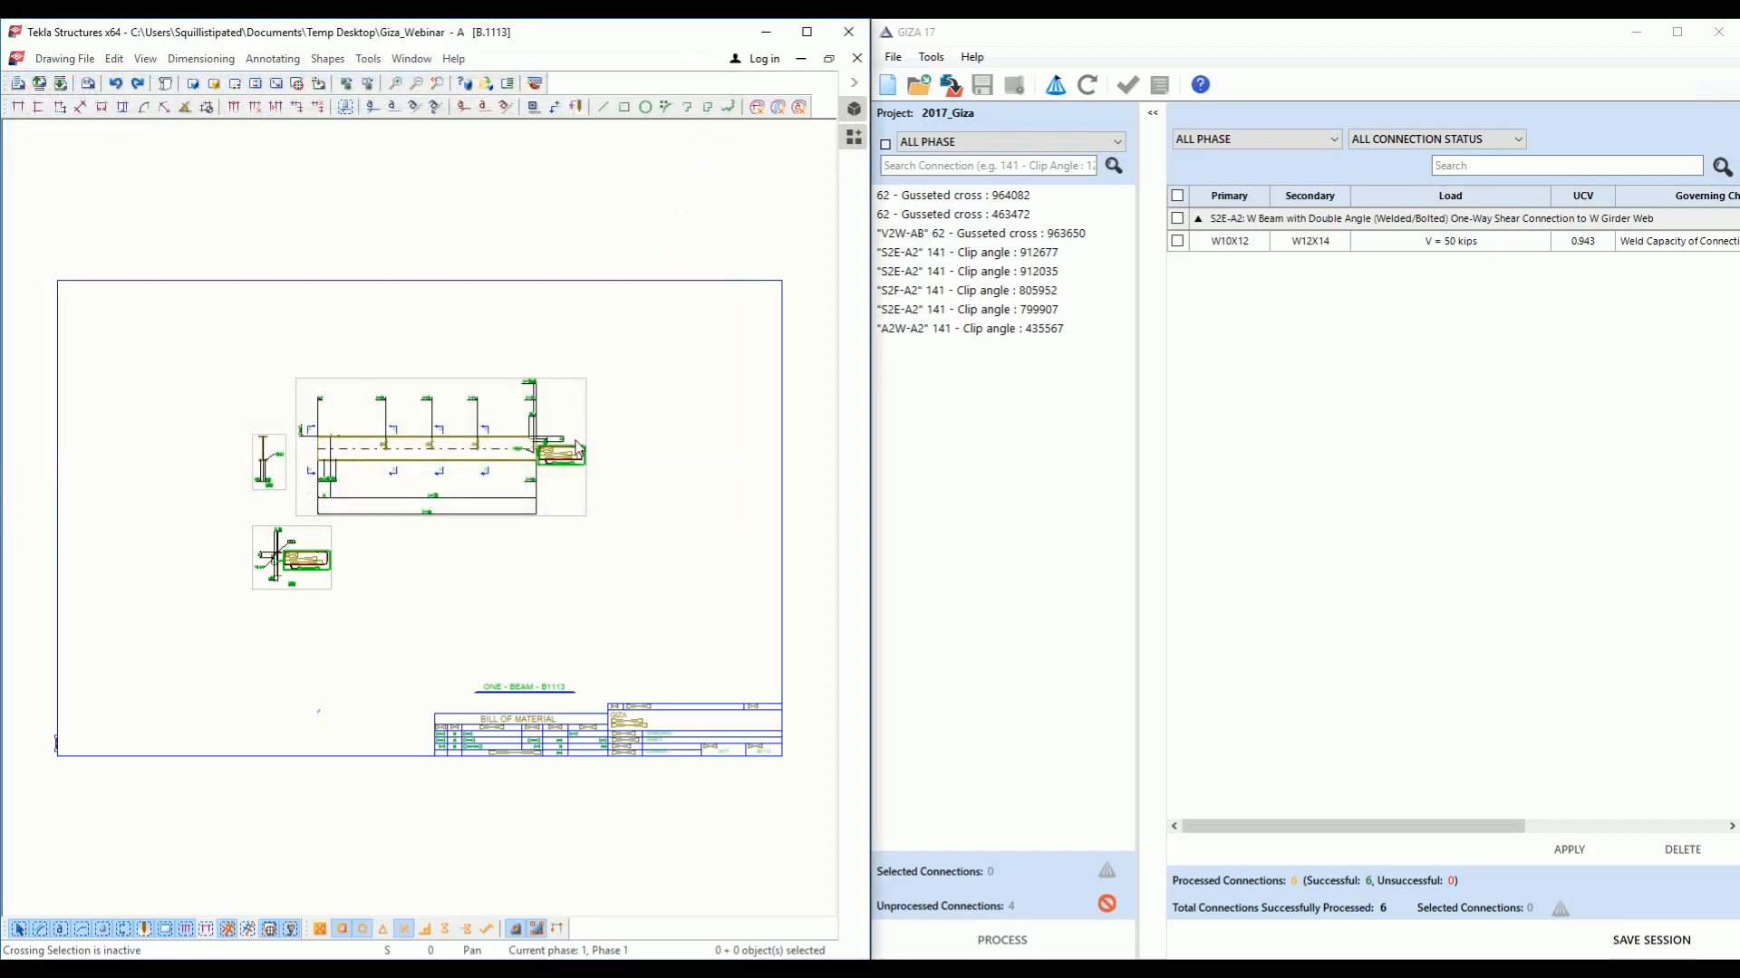
{"action": "scroll", "coordinate": [576, 448], "scroll_direction": "up", "scroll_amount": 6}
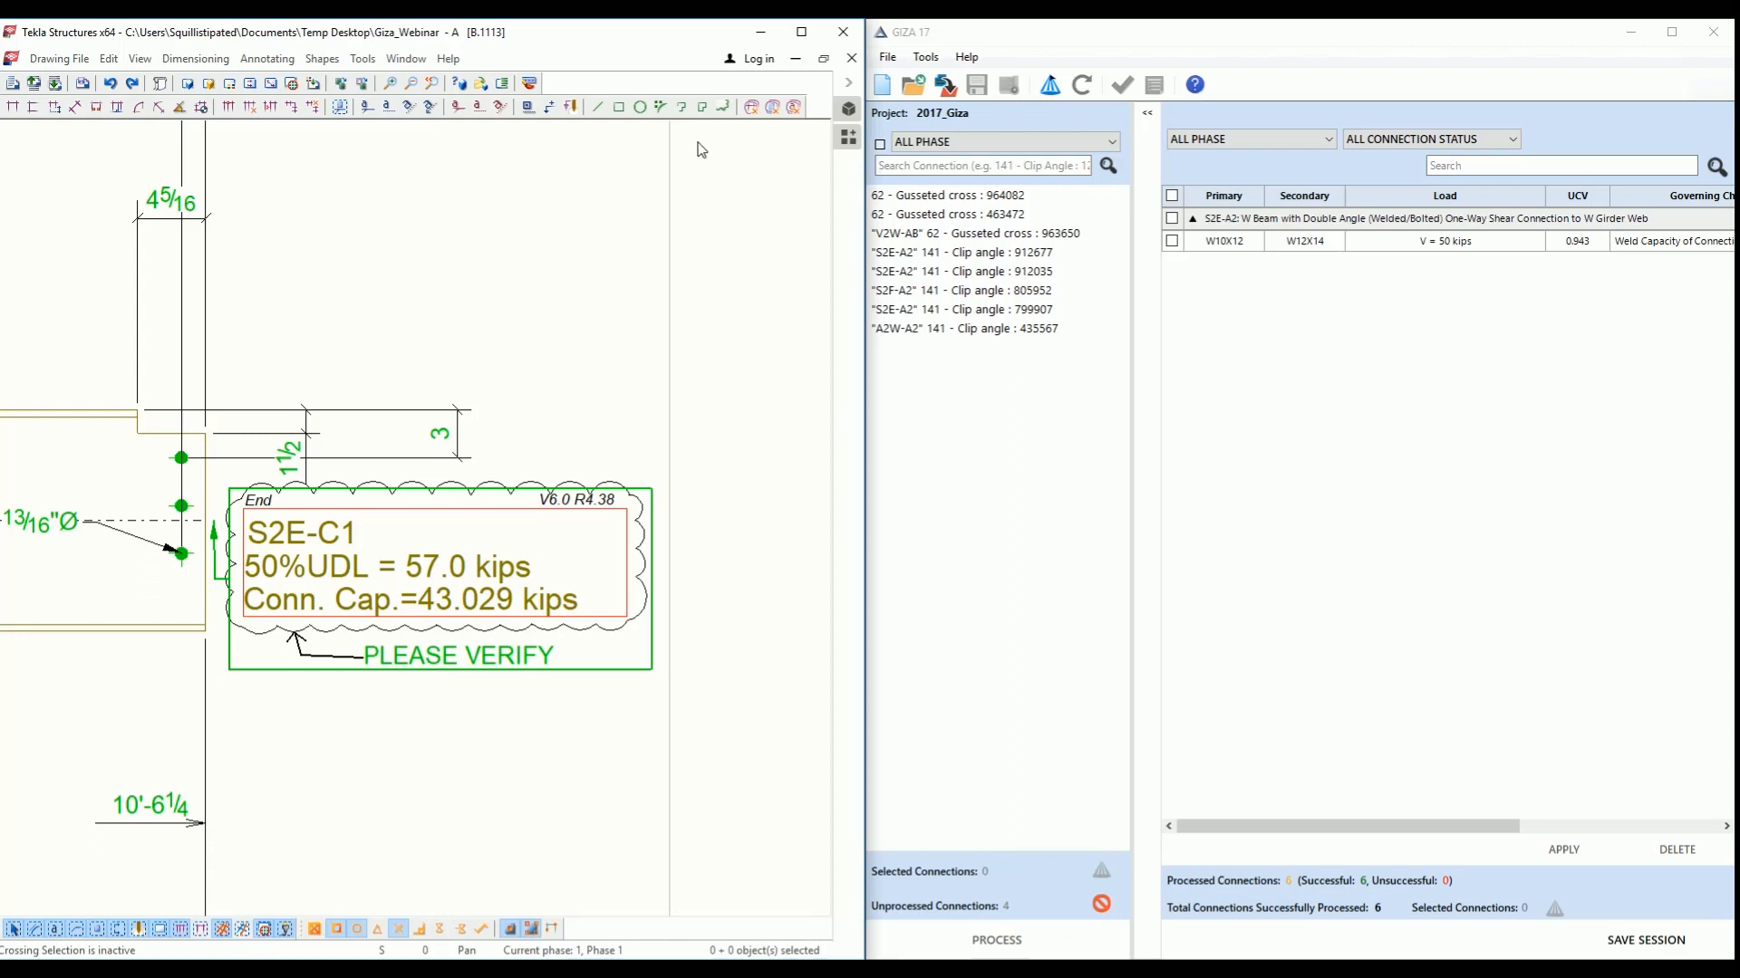
{"action": "left_click", "coordinate": [850, 60]}
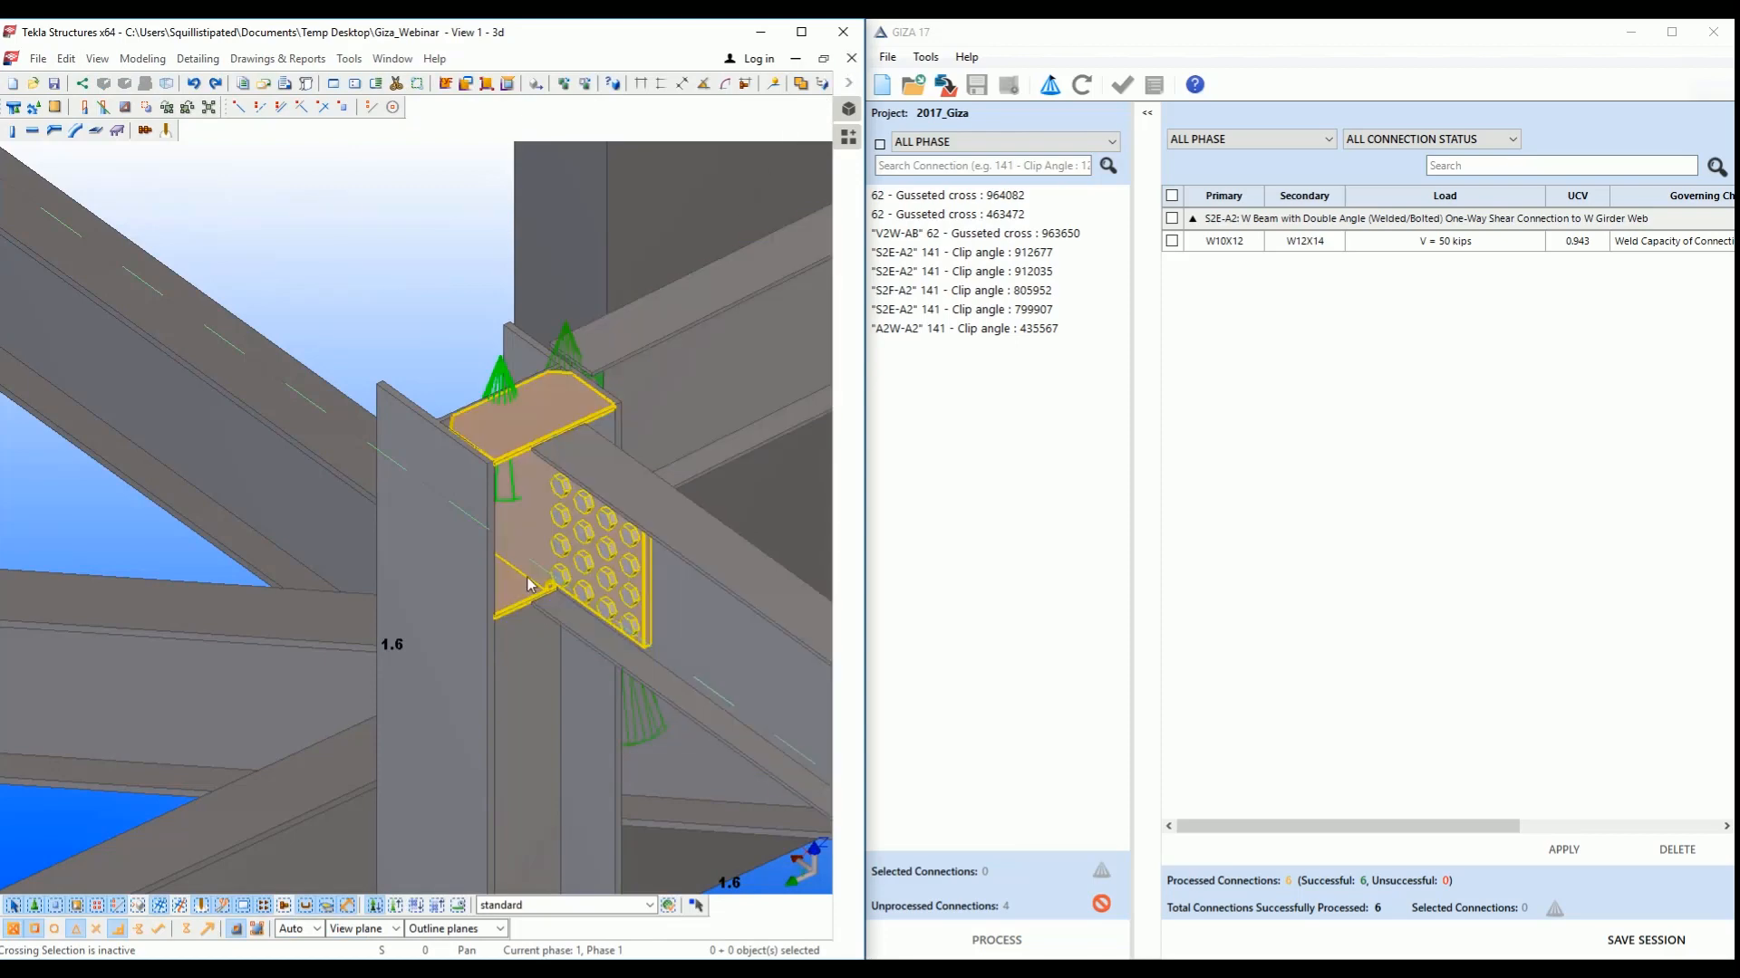
Travel across the 3D model from the column at grid line 1.6 to locate the column with beams framing into both flanges.
{"action": "left_click", "coordinate": [466, 613]}
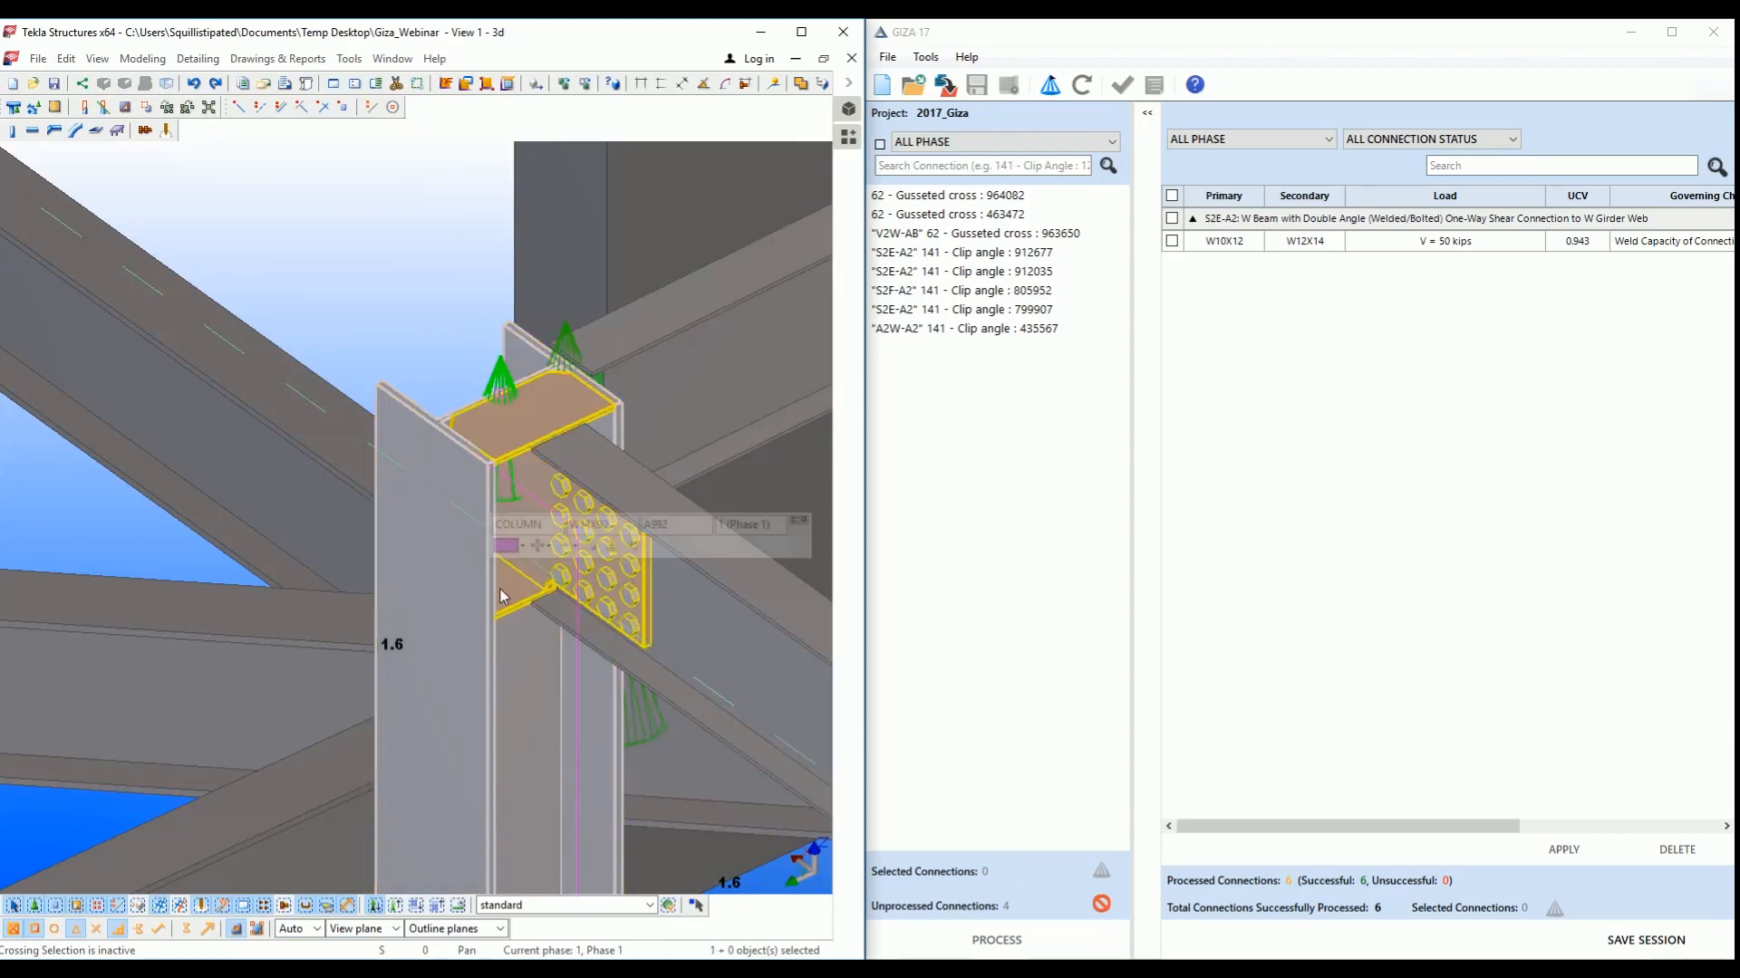
{"action": "scroll", "coordinate": [501, 595], "scroll_direction": "down", "scroll_amount": 5}
{"action": "key", "text": "Down"}
{"action": "key", "text": "Down"}
{"action": "key", "text": "Right"}
{"action": "key", "text": "Right"}
{"action": "key", "text": "Right"}
{"action": "key", "text": "Right"}
{"action": "key", "text": "Right"}
{"action": "key", "text": "Right"}
{"action": "key", "text": "Right"}
{"action": "key", "text": "Right"}
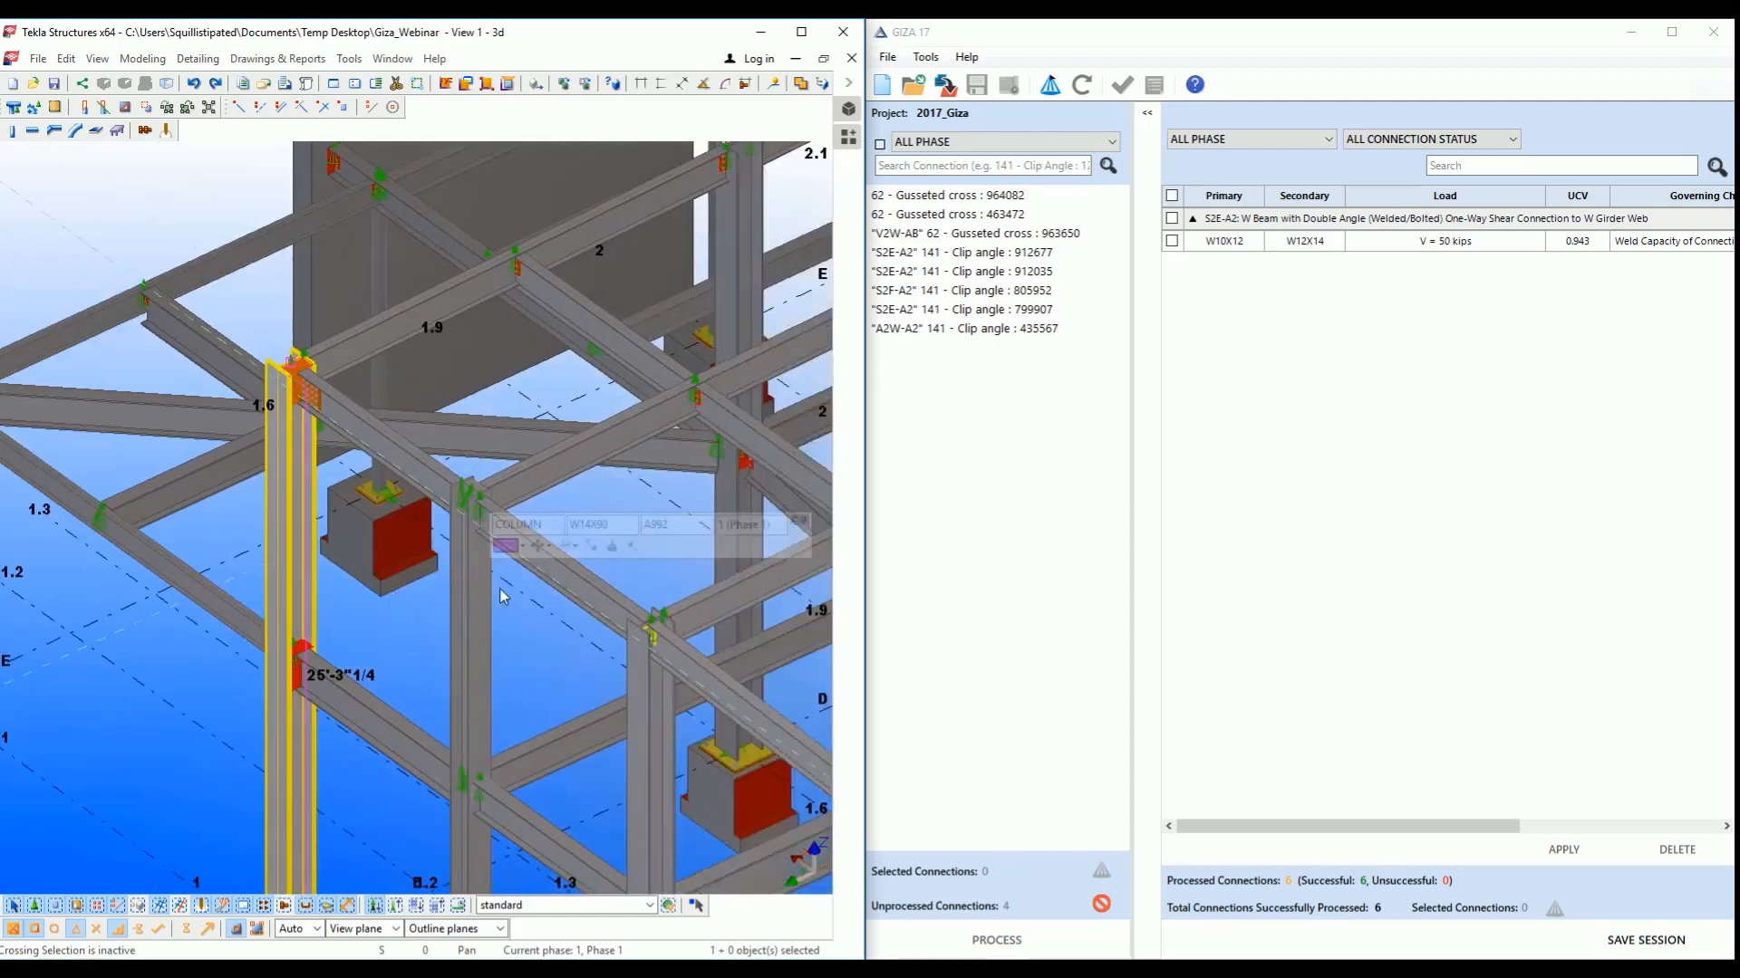
{"action": "key", "text": "Right"}
{"action": "key", "text": "Right"}
{"action": "key", "text": "Right"}
{"action": "key", "text": "Right"}
{"action": "key", "text": "Right"}
{"action": "key", "text": "Right"}
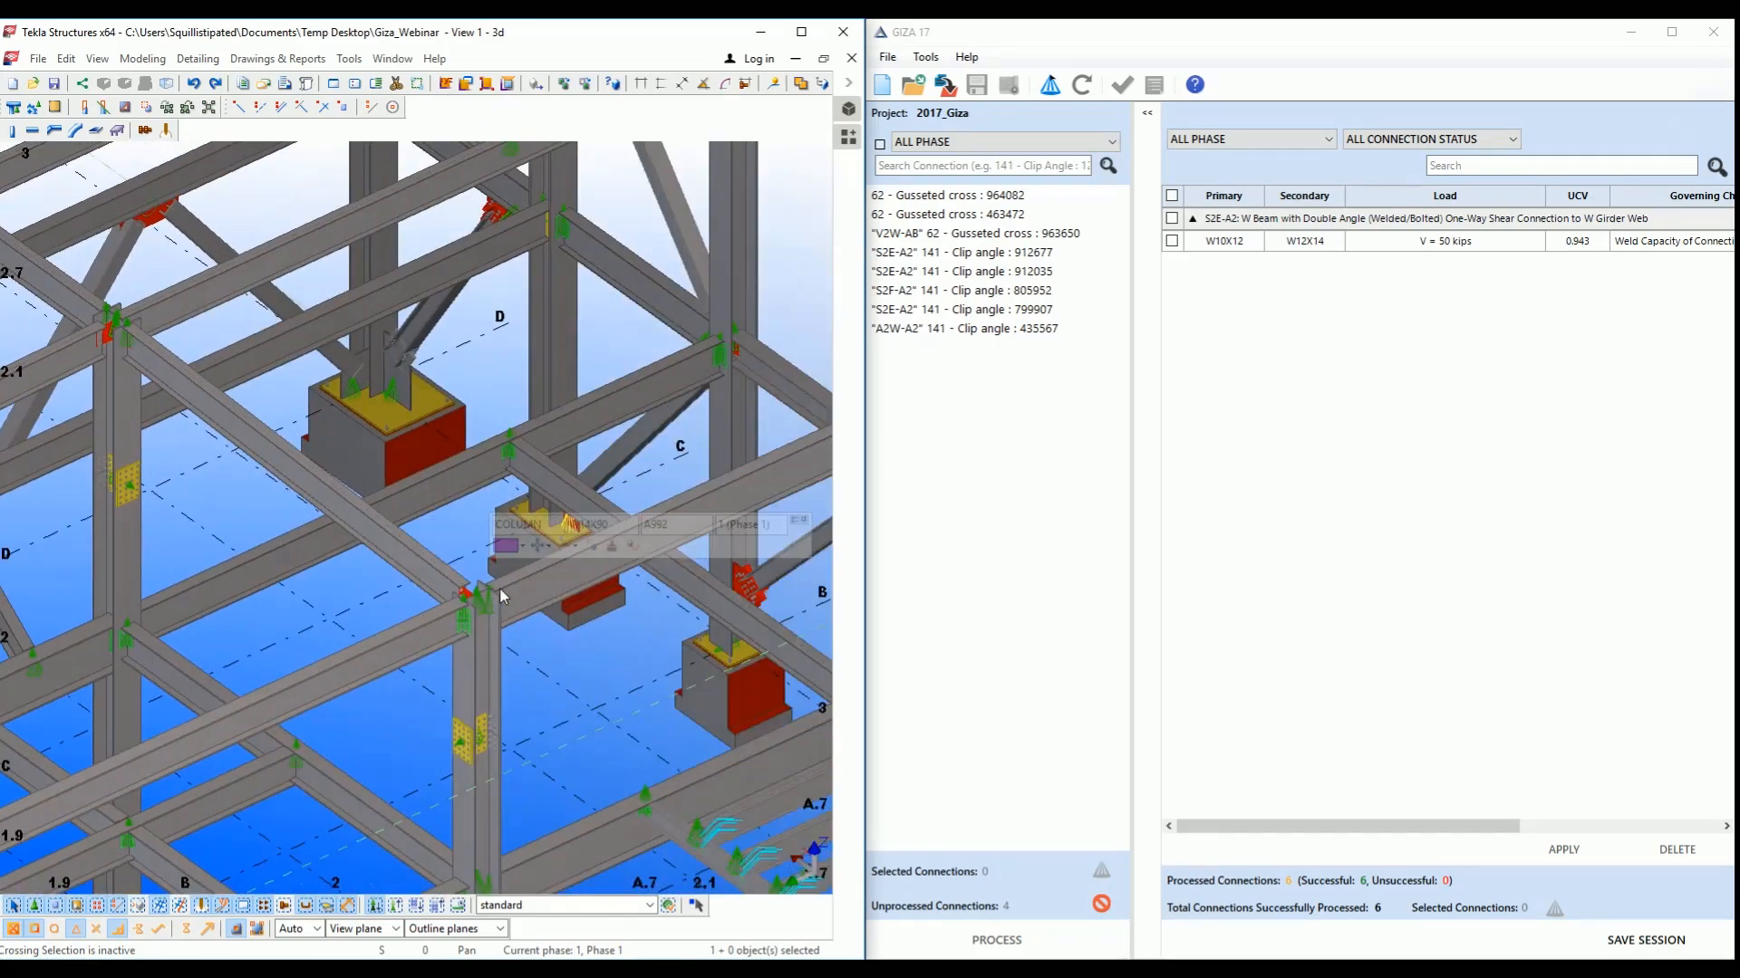
{"action": "key", "text": "Down"}
{"action": "key", "text": "Down"}
{"action": "key", "text": "Down"}
{"action": "key", "text": "Left"}
{"action": "key", "text": "Left"}
{"action": "key", "text": "Right"}
{"action": "key", "text": "Right"}
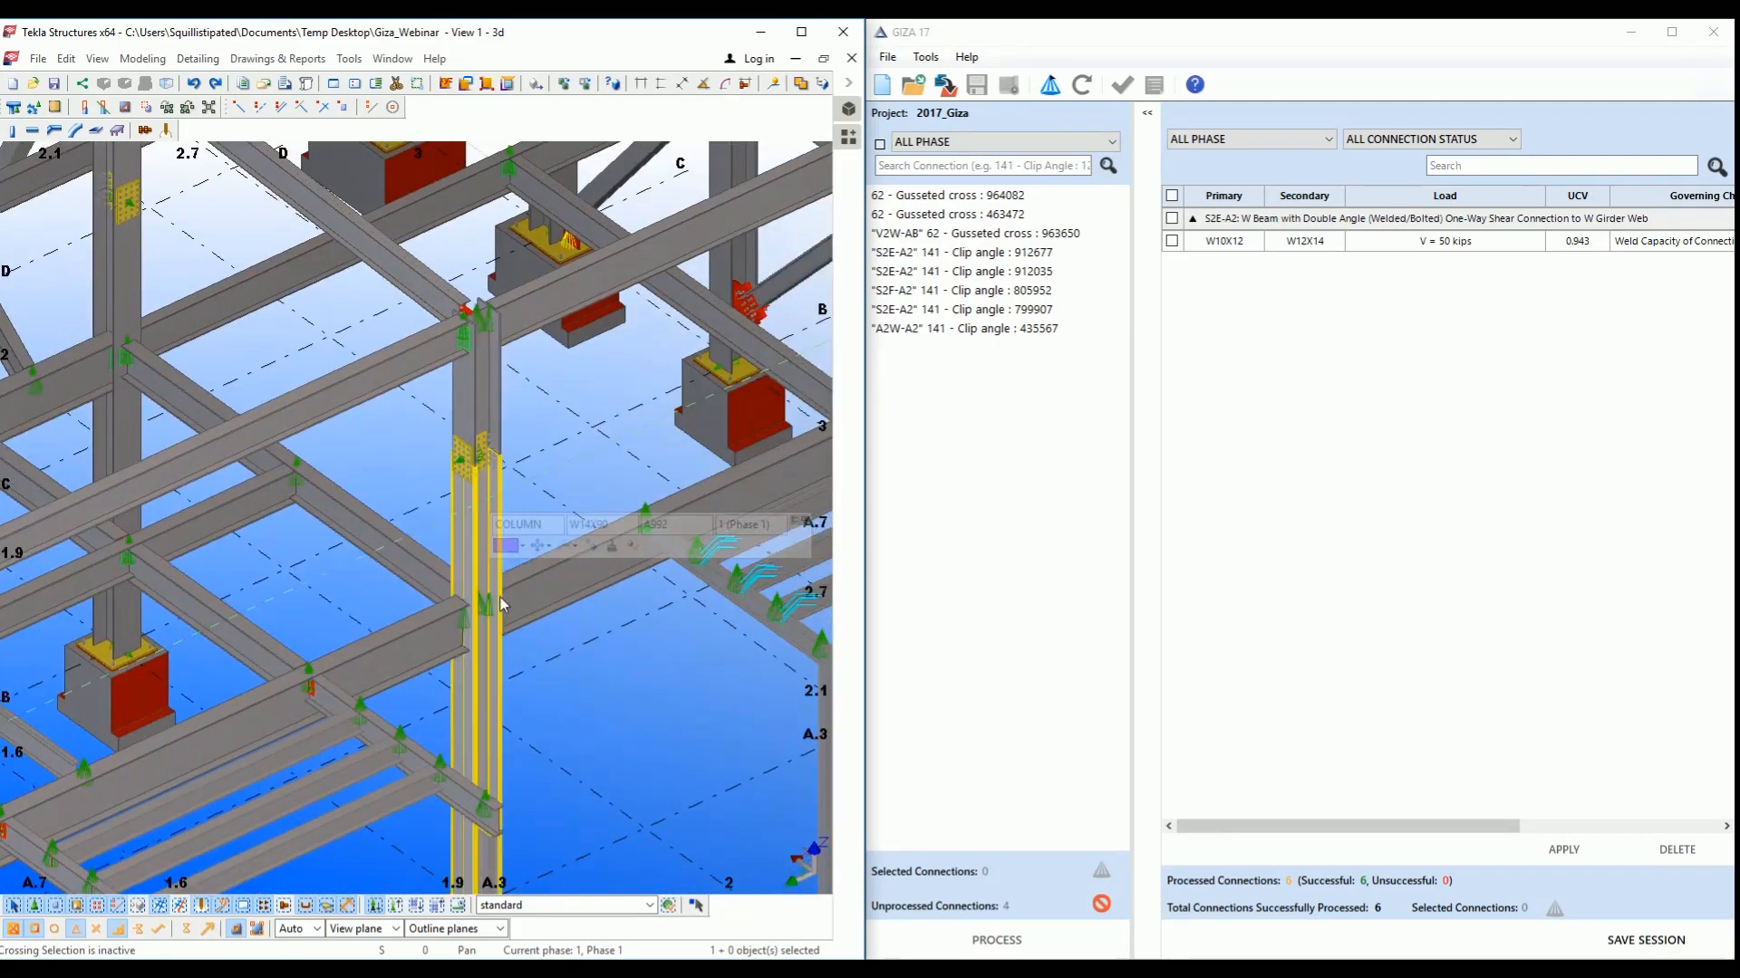
{"action": "key", "text": "Left"}
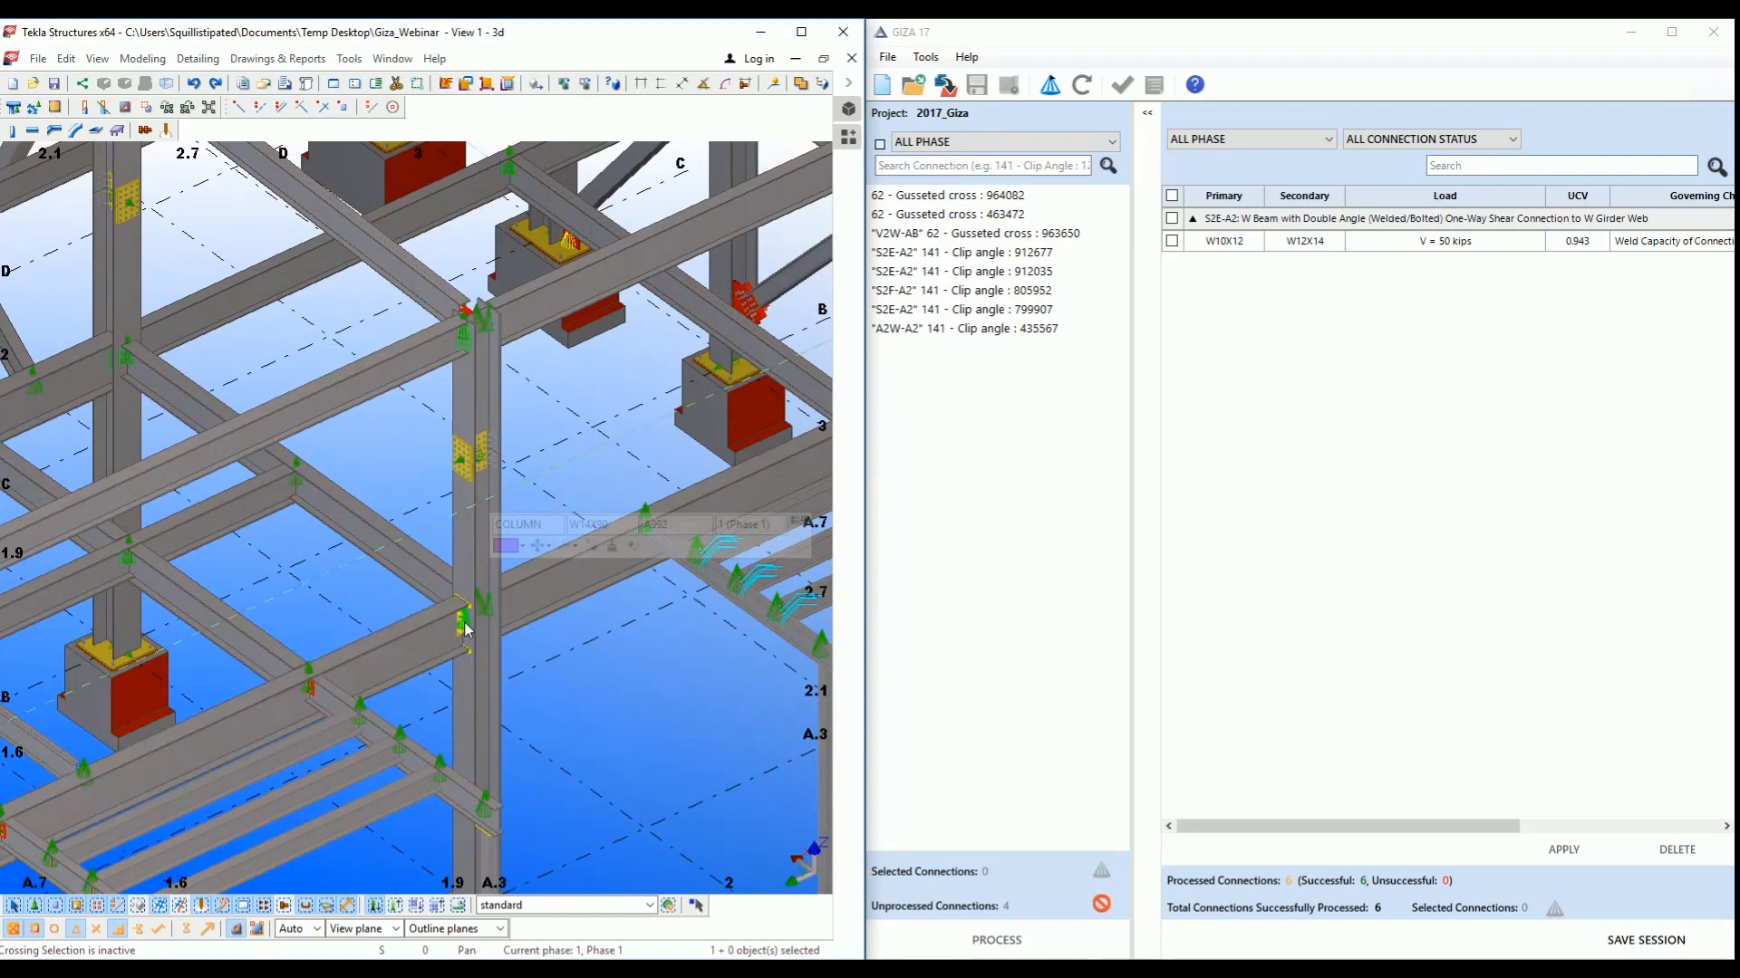
Select the bolted beam-to-column connections on both sides of the column up close and load them into GIZA.
{"action": "left_click", "coordinate": [464, 624]}
{"action": "key", "text": "v"}
{"action": "left_click", "coordinate": [514, 590]}
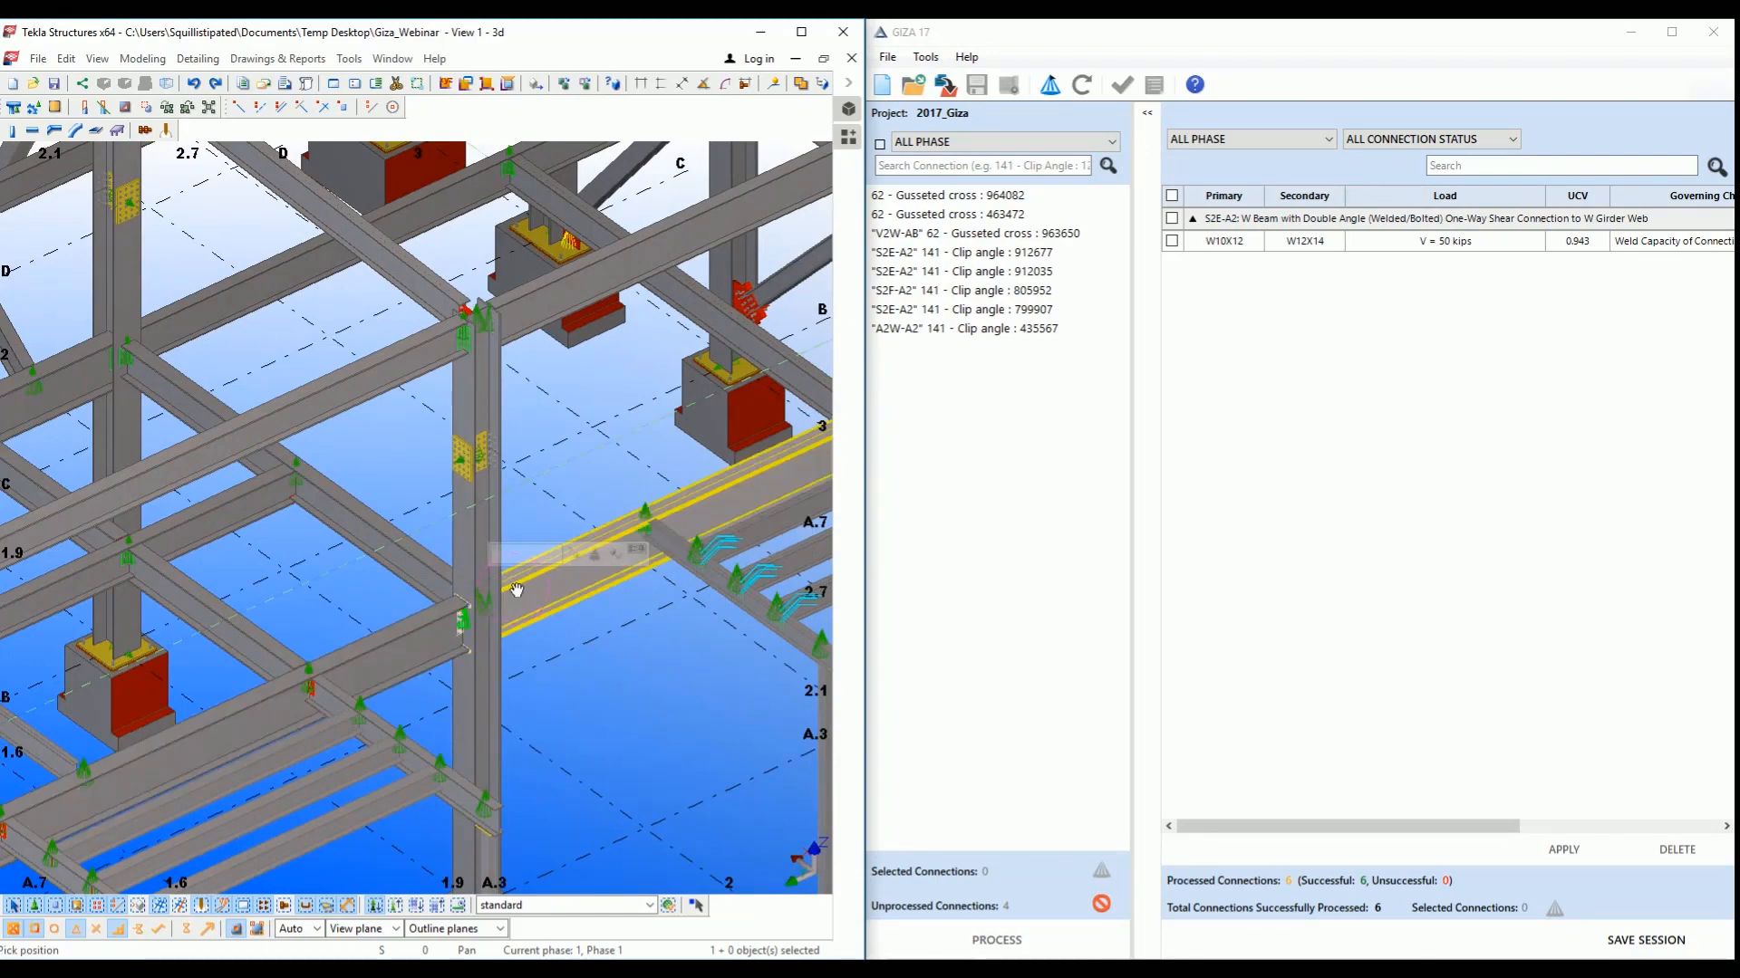
{"action": "middle_click_drag", "start_coordinate": [499, 603], "coordinate": [380, 500], "text": "ctrl"}
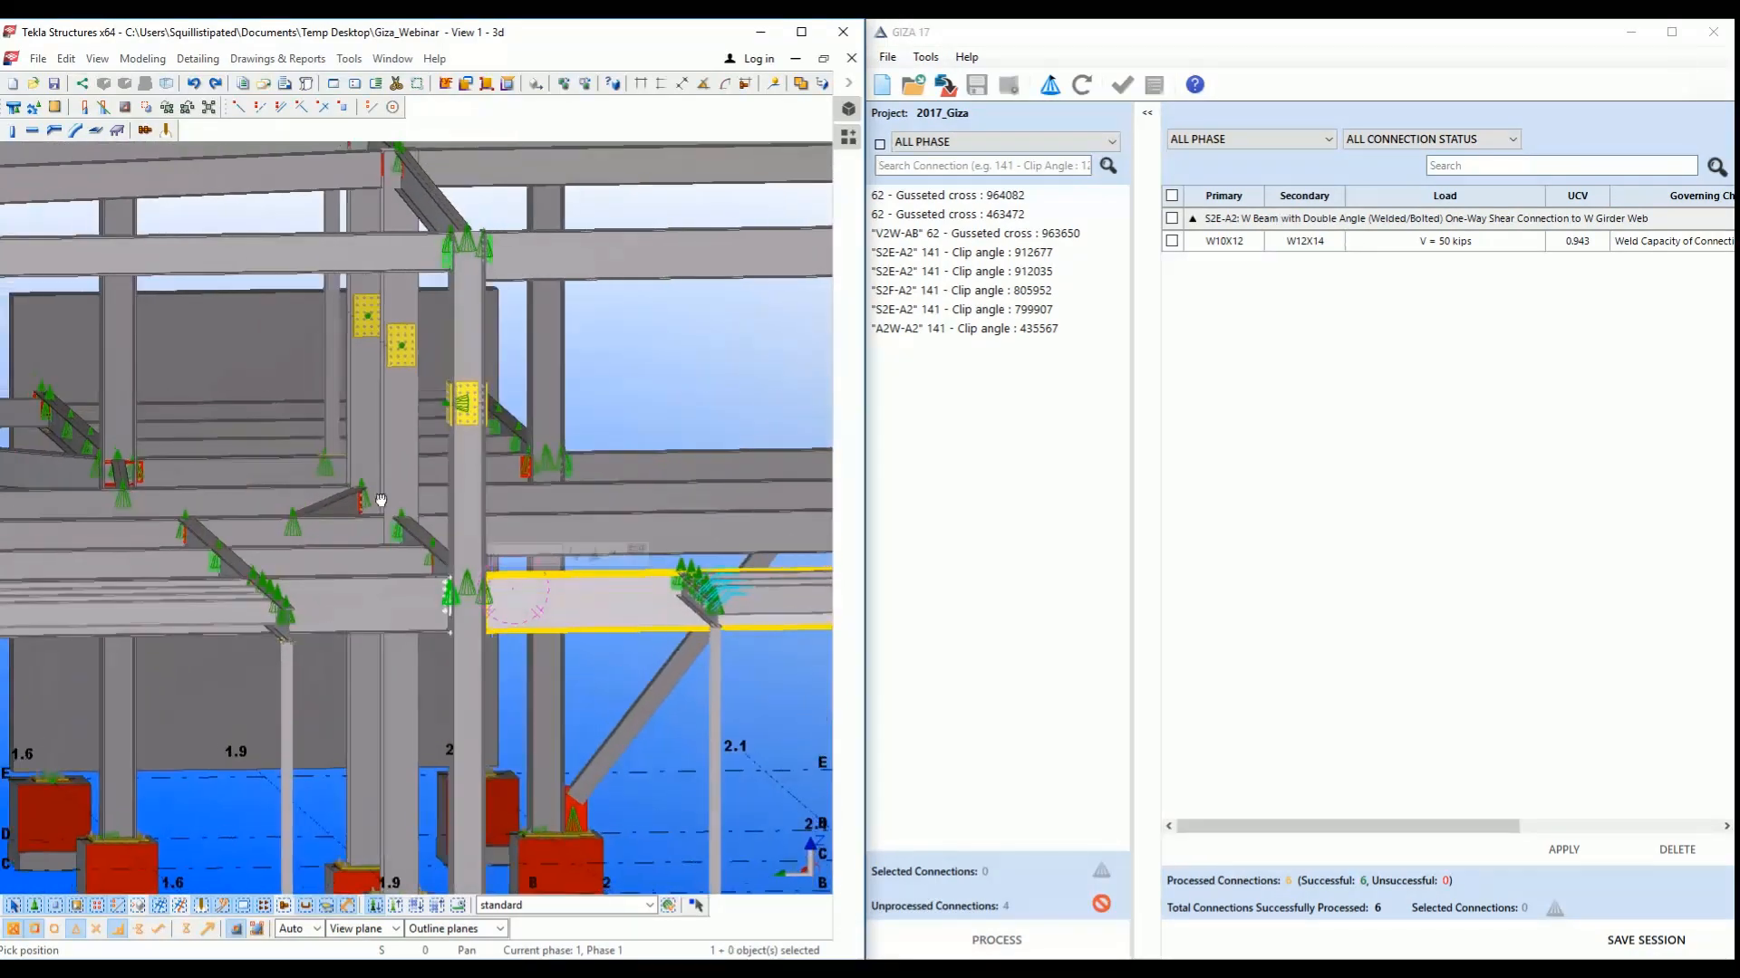
{"action": "scroll", "coordinate": [466, 617], "scroll_direction": "up", "scroll_amount": 8}
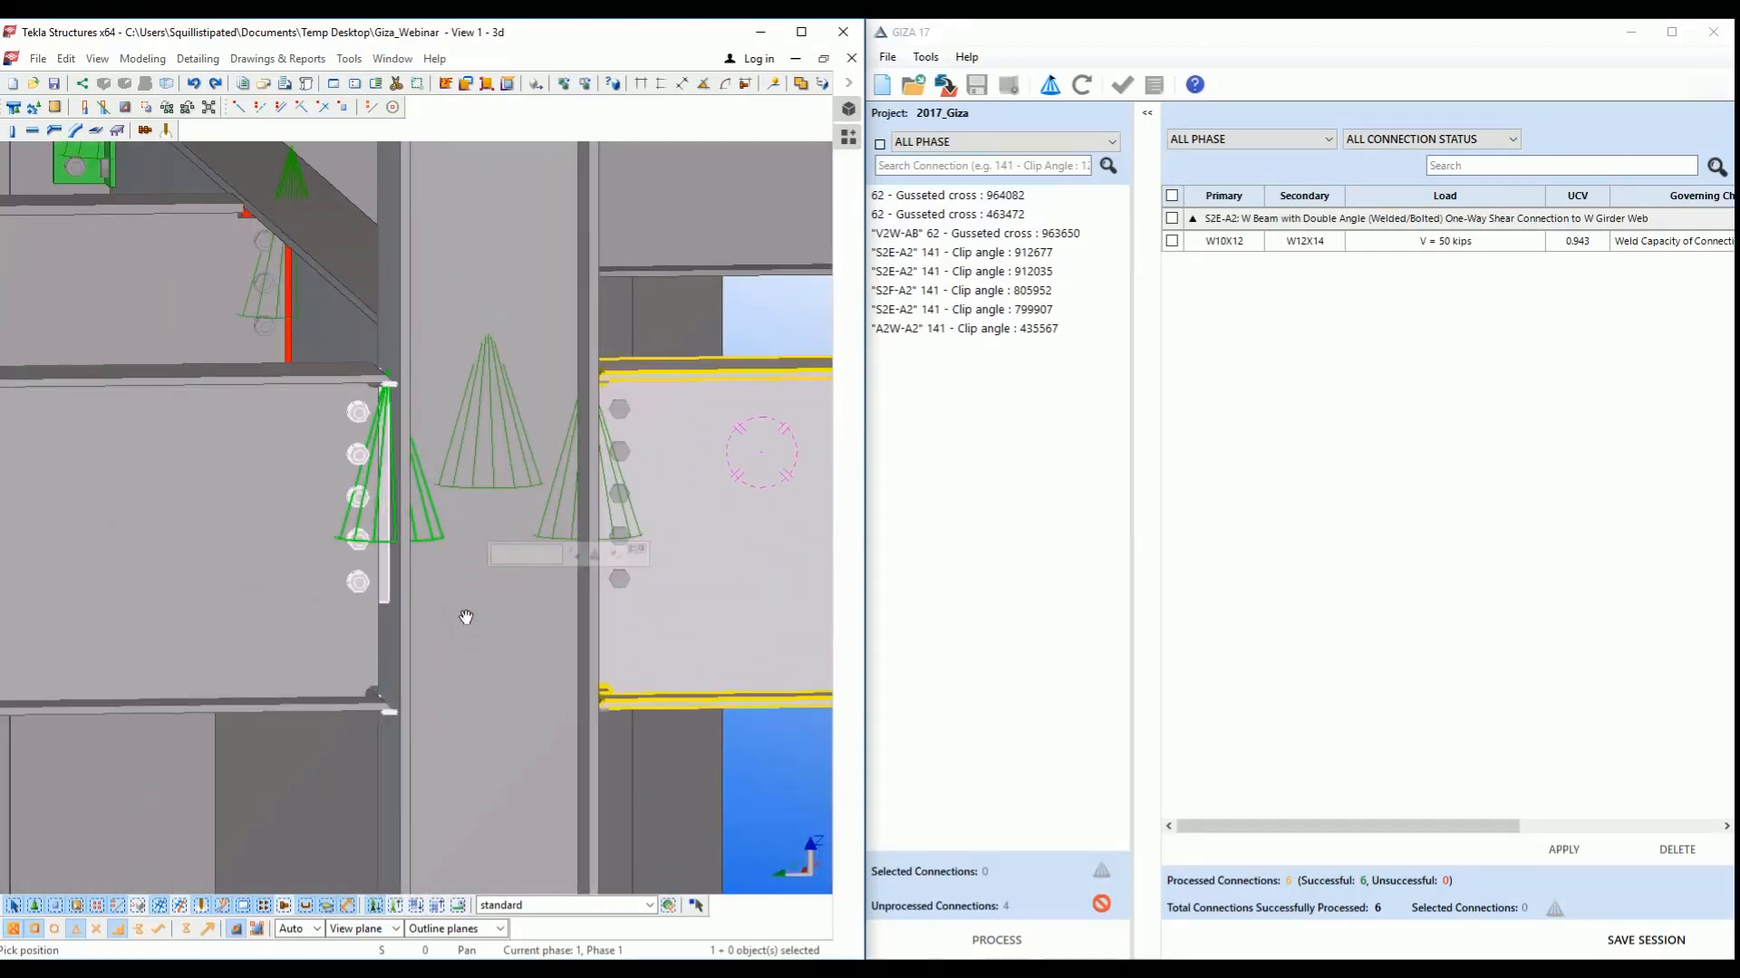
{"action": "left_click", "coordinate": [382, 634]}
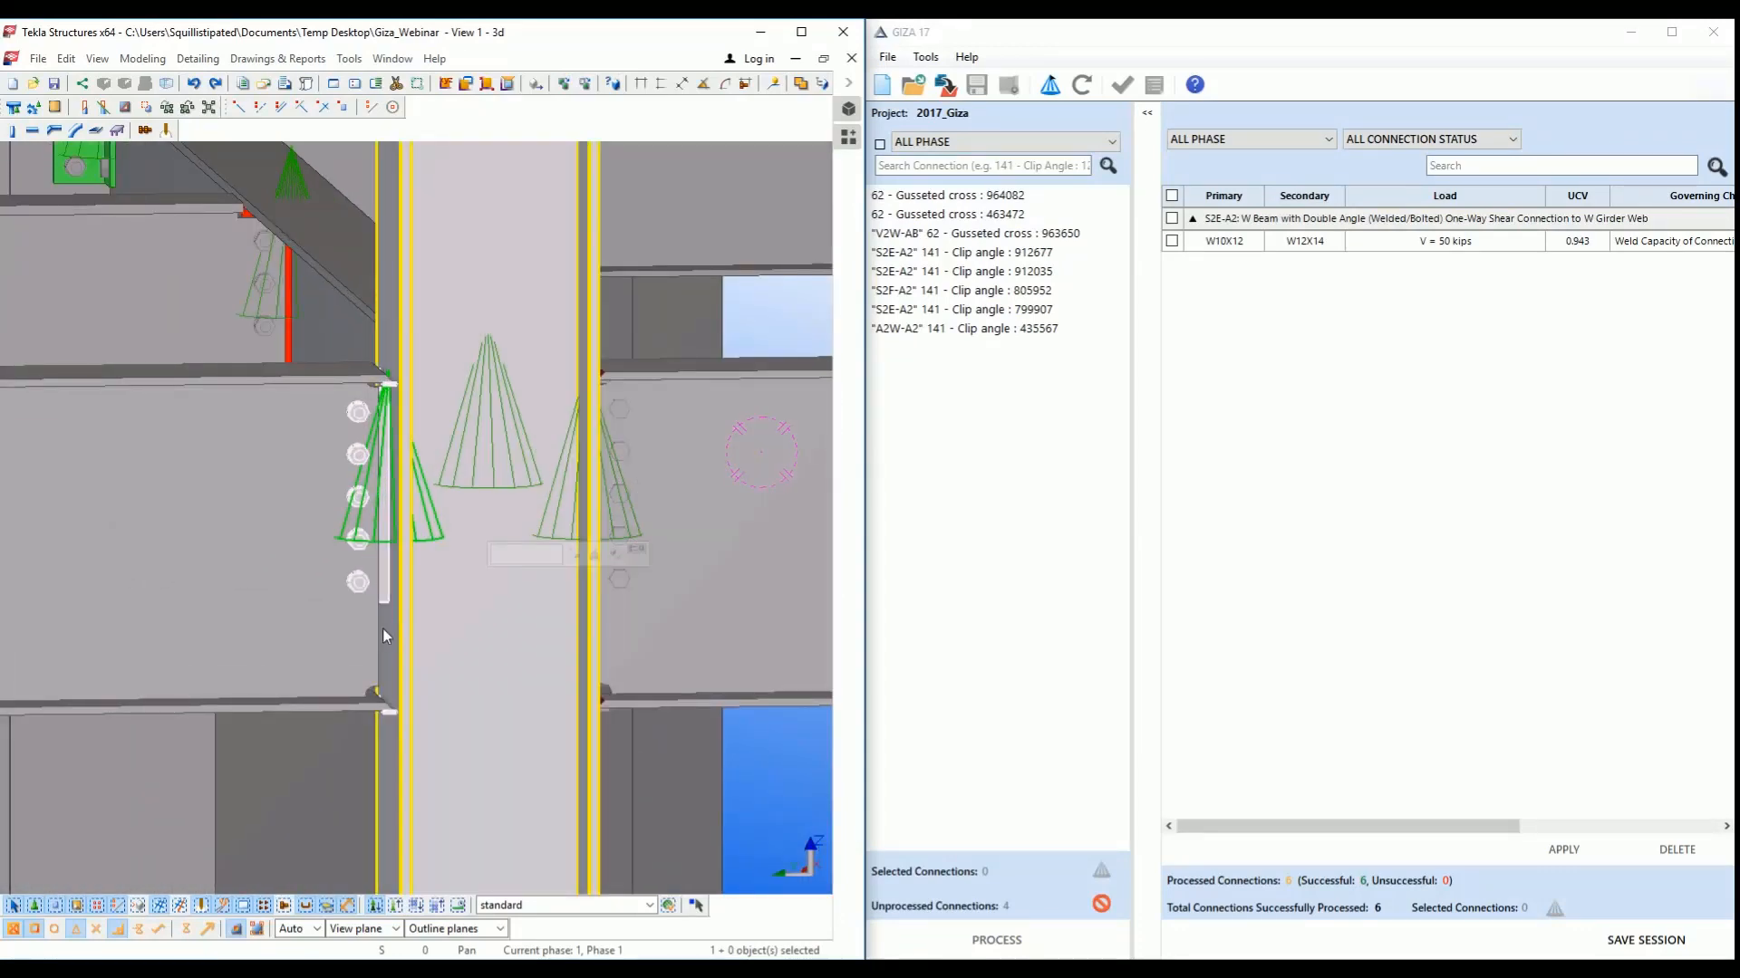
{"action": "left_click_drag", "start_coordinate": [326, 654], "coordinate": [728, 326]}
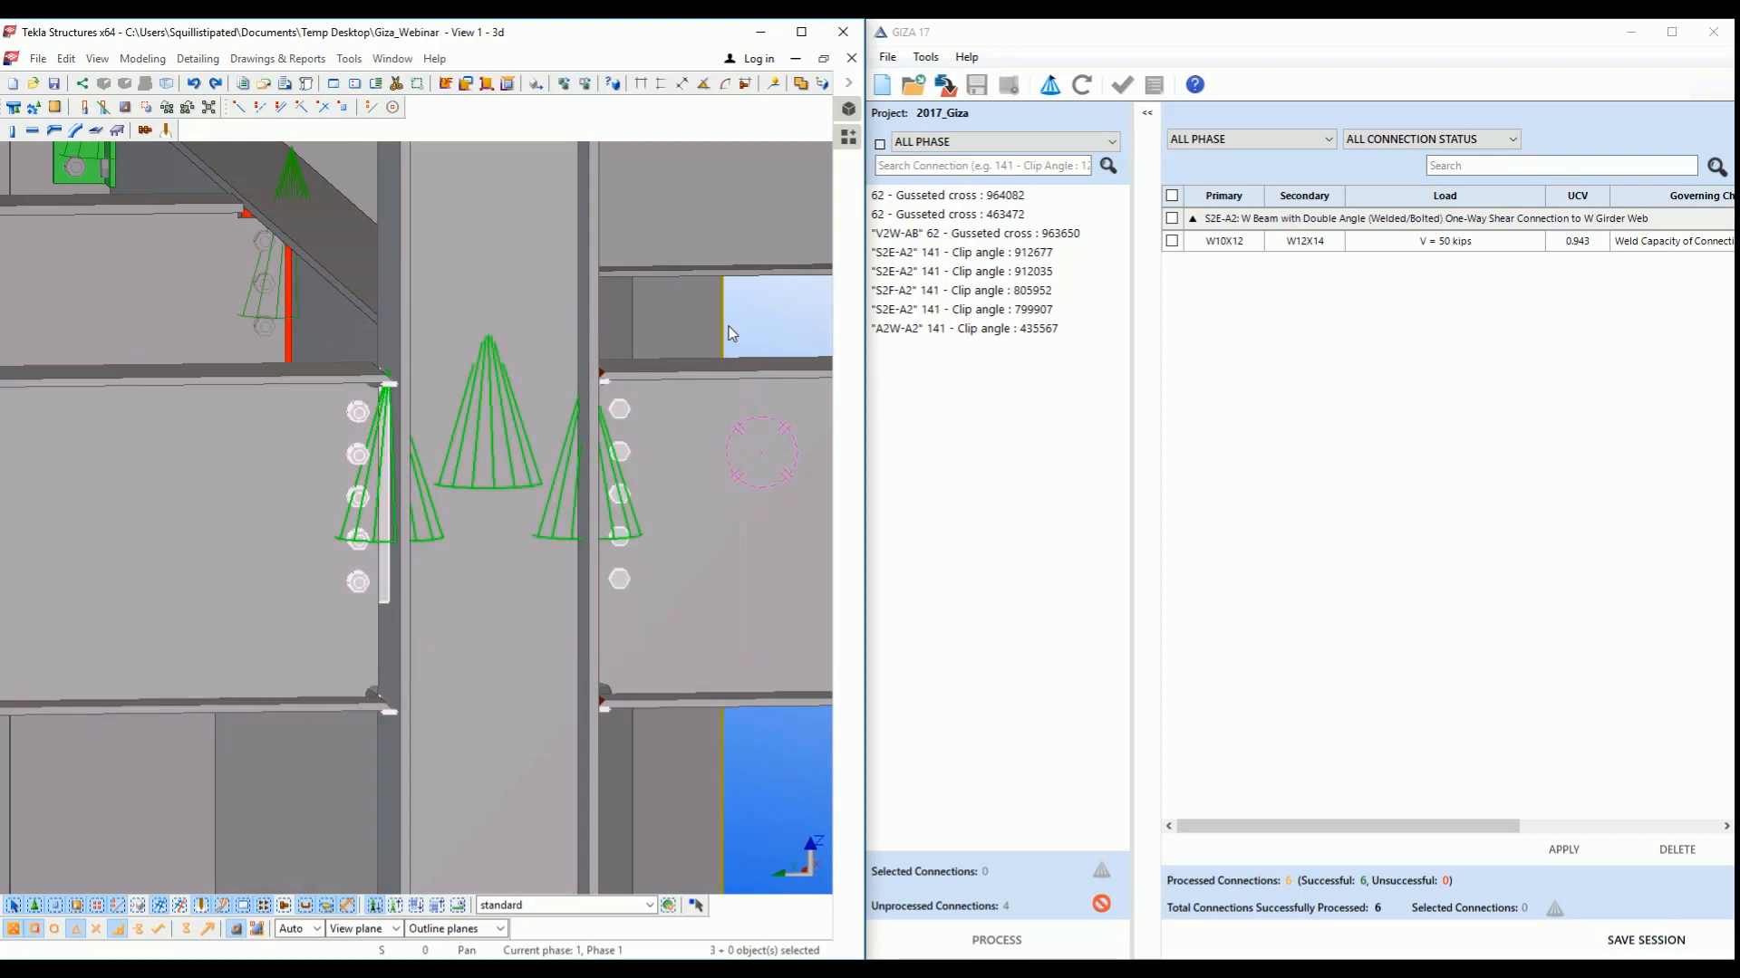
{"action": "left_click", "coordinate": [1049, 86]}
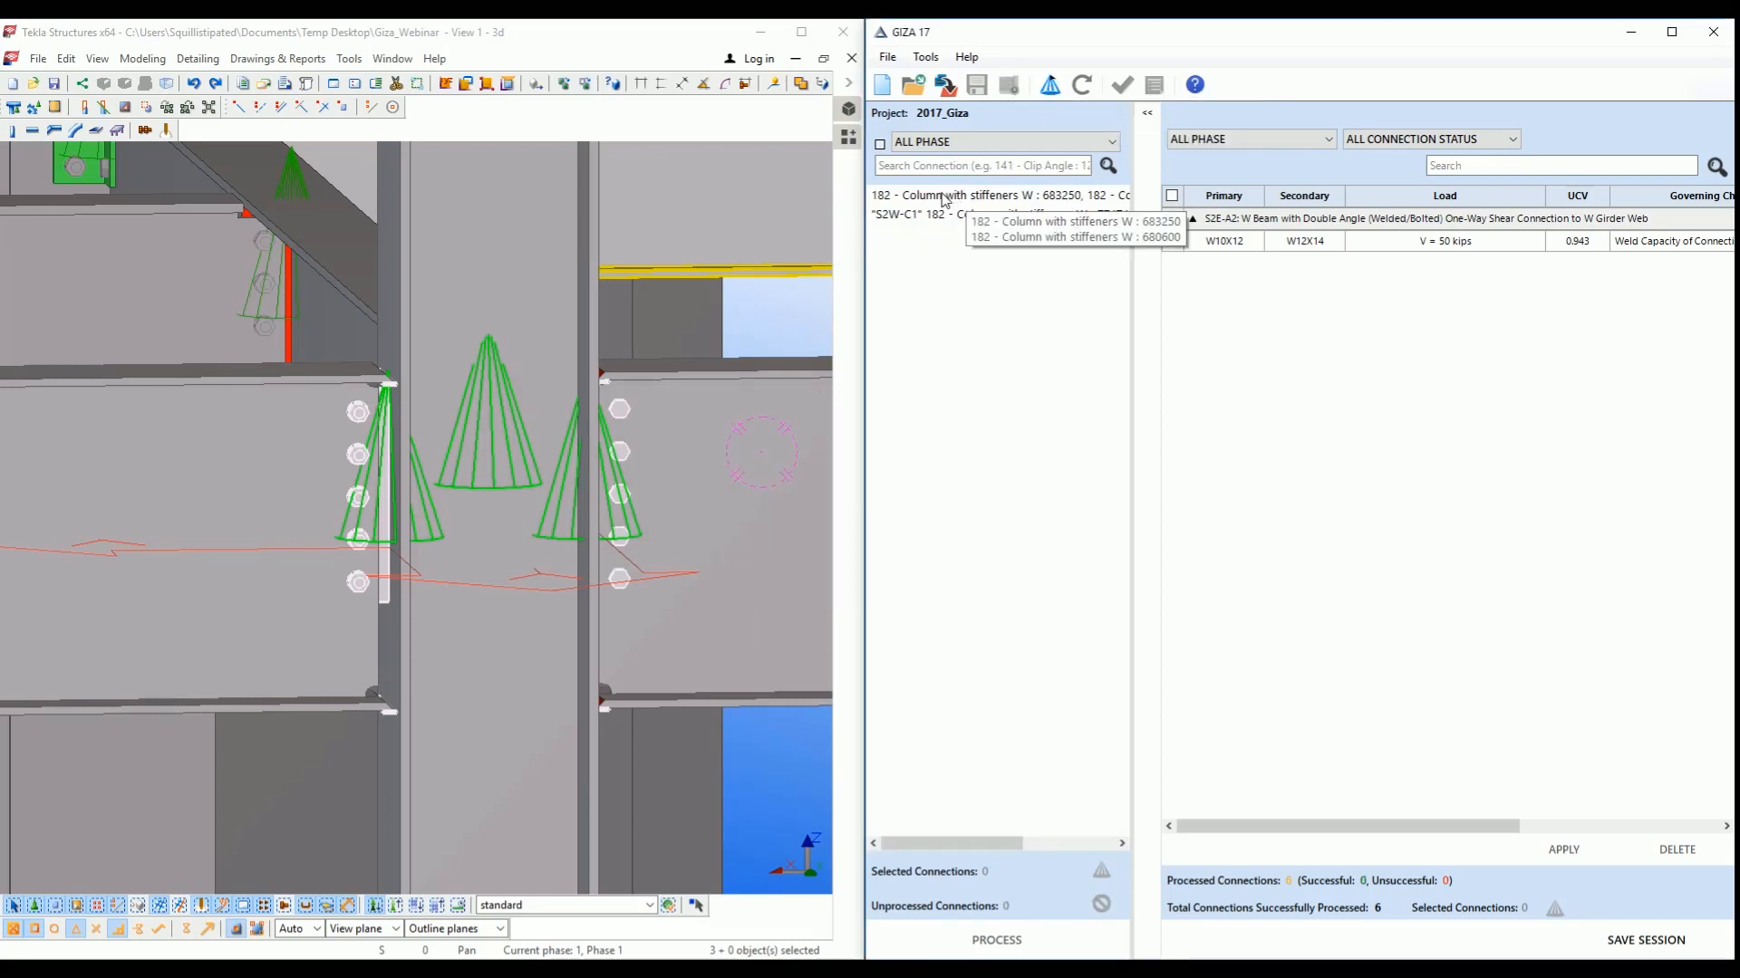
Select the paired 182 - Column with stiffeners W connections 683250 and 680600, locate them in the model and process them.
{"action": "left_click", "coordinate": [944, 197]}
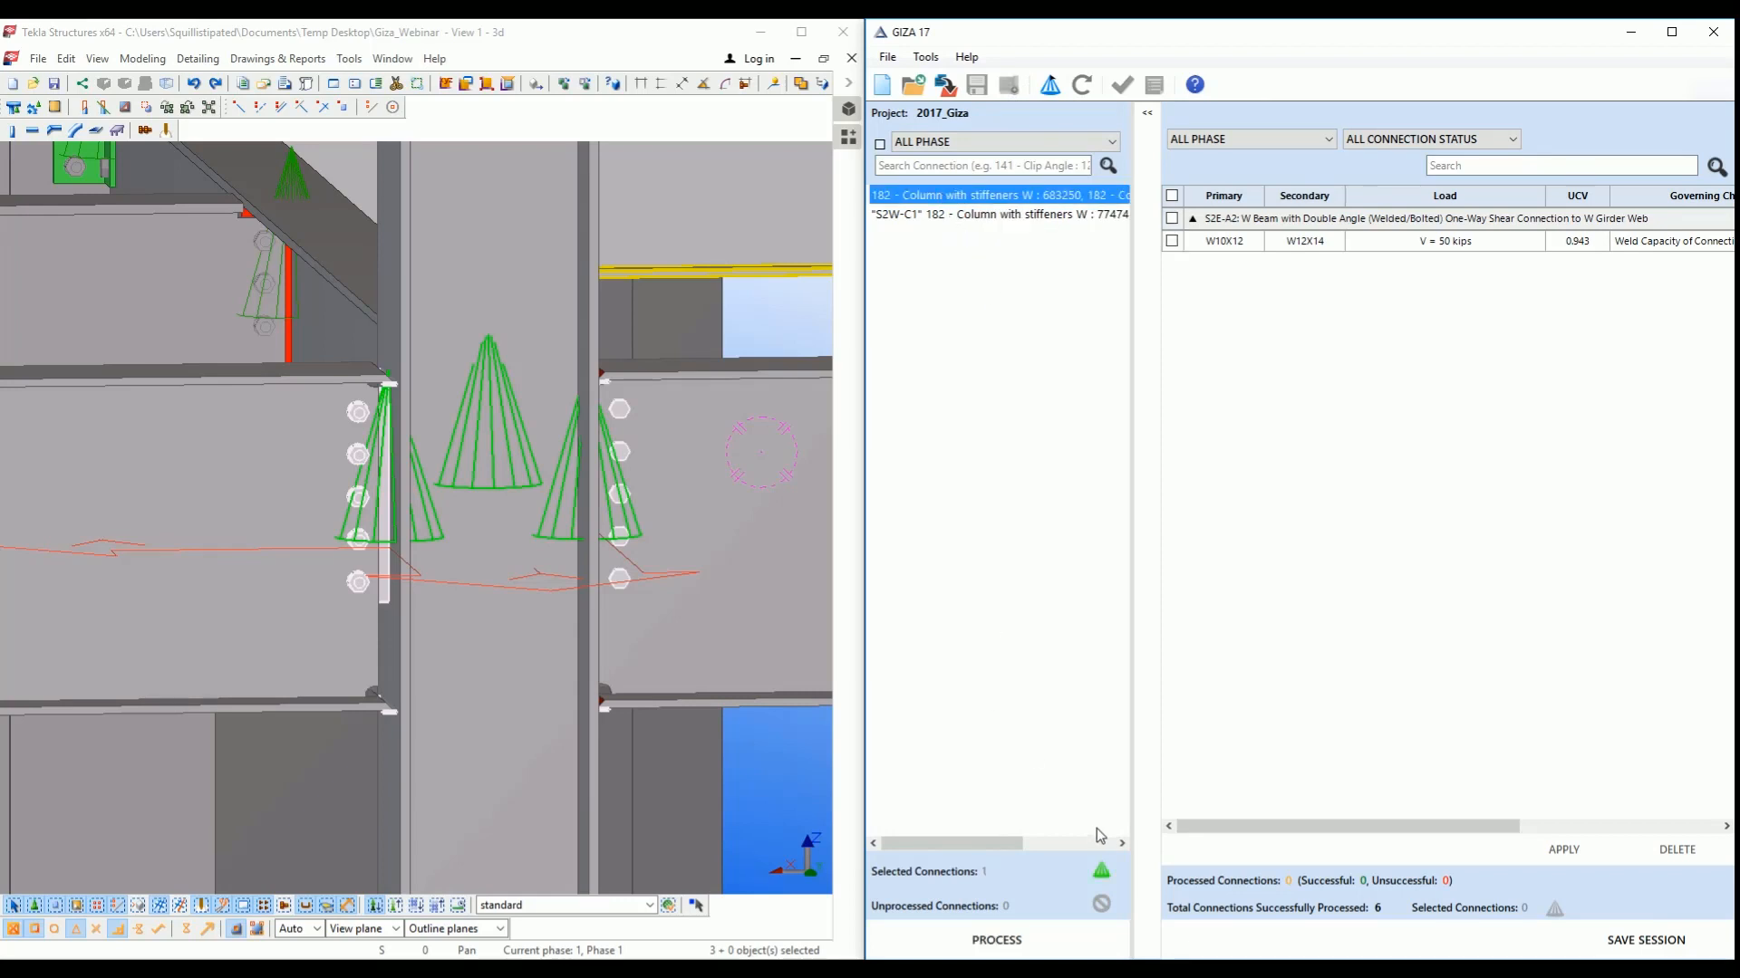
{"action": "left_click", "coordinate": [1103, 872]}
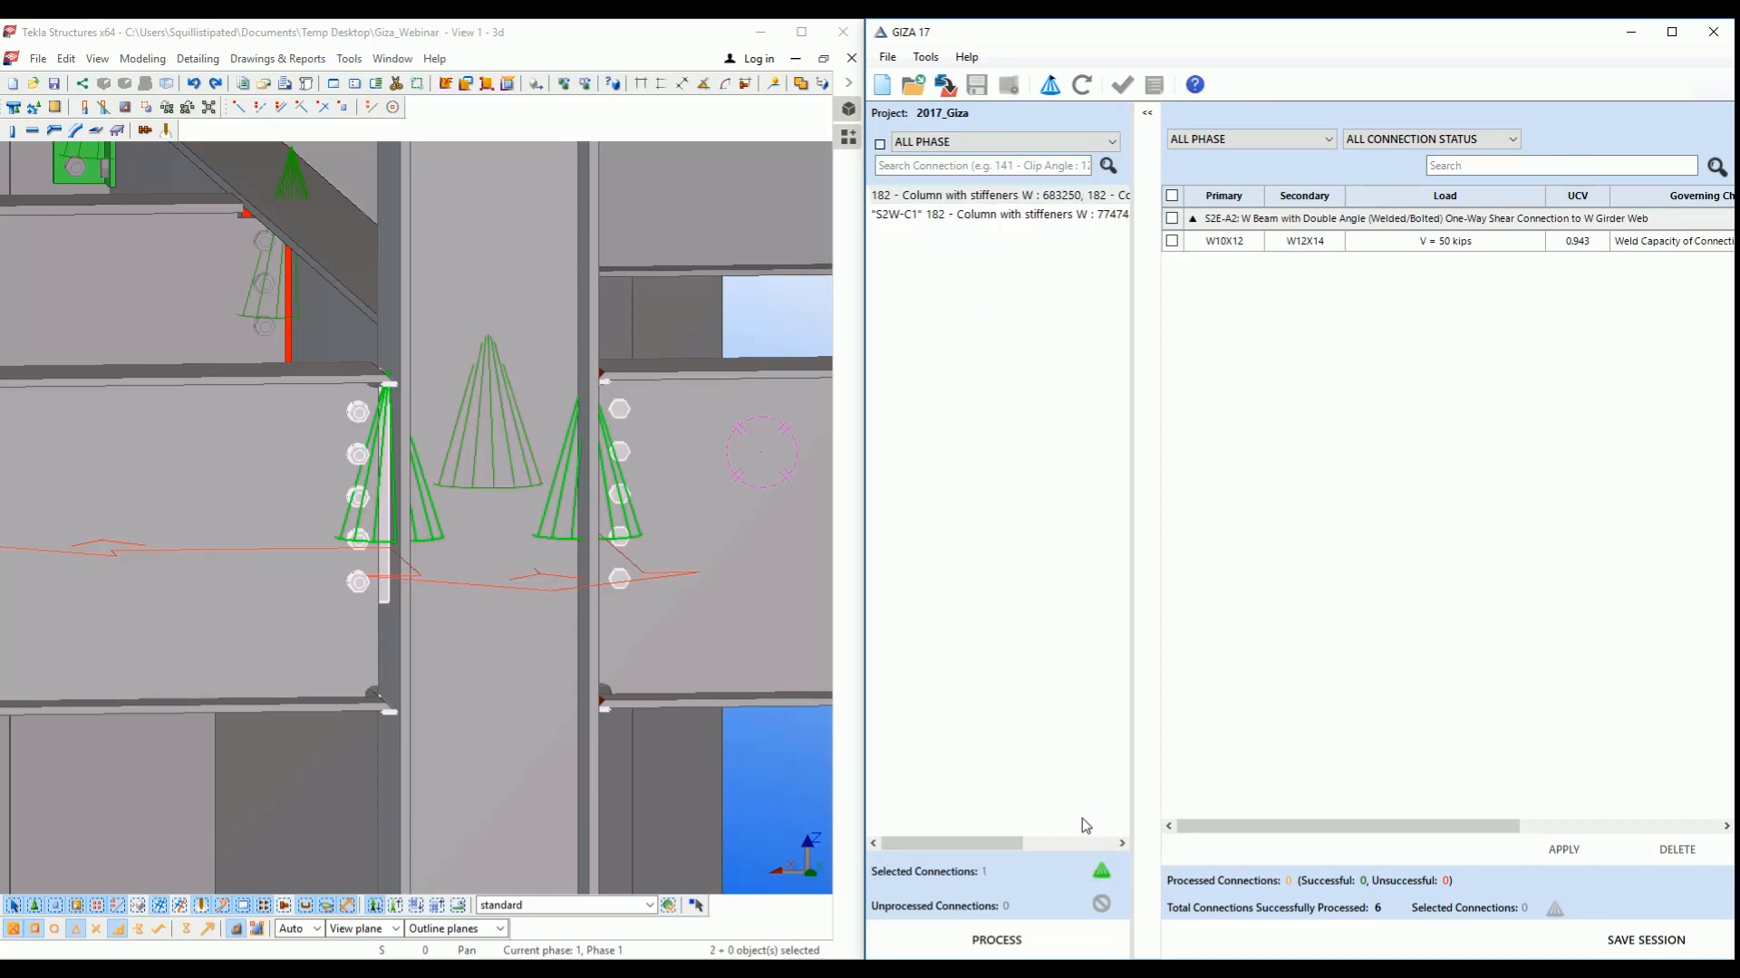
{"action": "left_click", "coordinate": [1036, 938]}
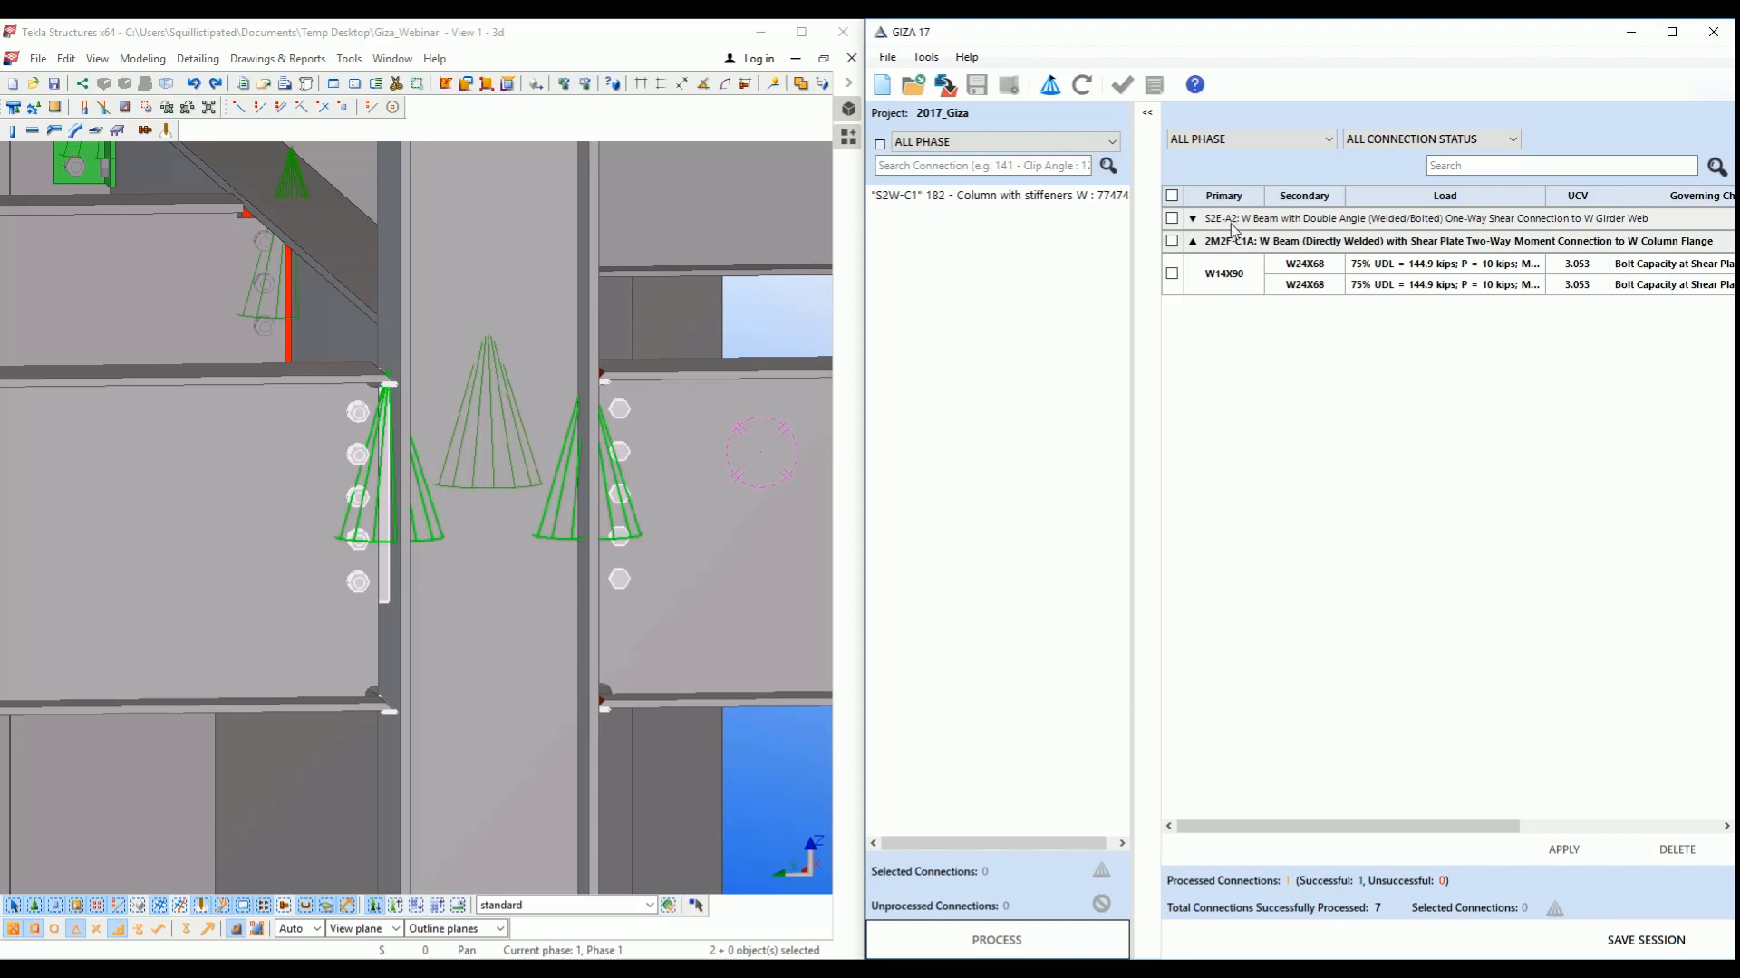
Review the W14X90 to W24X68 moment connection's check results and open its paired connection details for viewing.
{"action": "left_click", "coordinate": [1280, 269]}
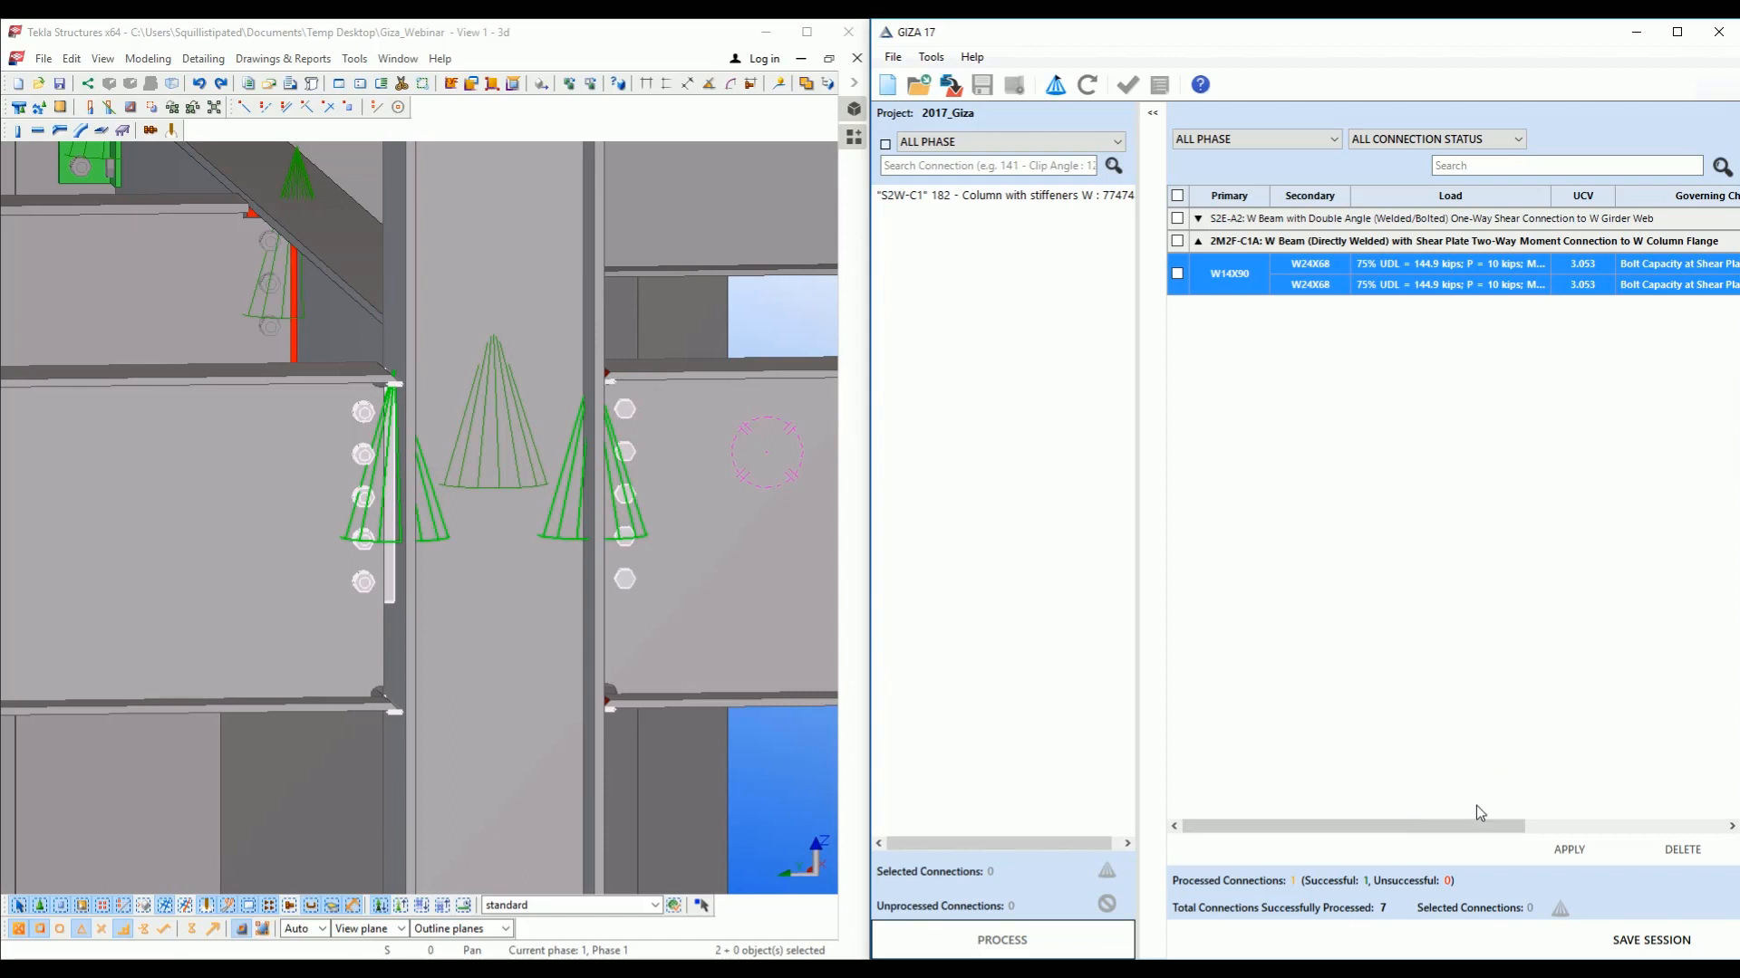
{"action": "left_click_drag", "start_coordinate": [1463, 822], "coordinate": [1685, 825]}
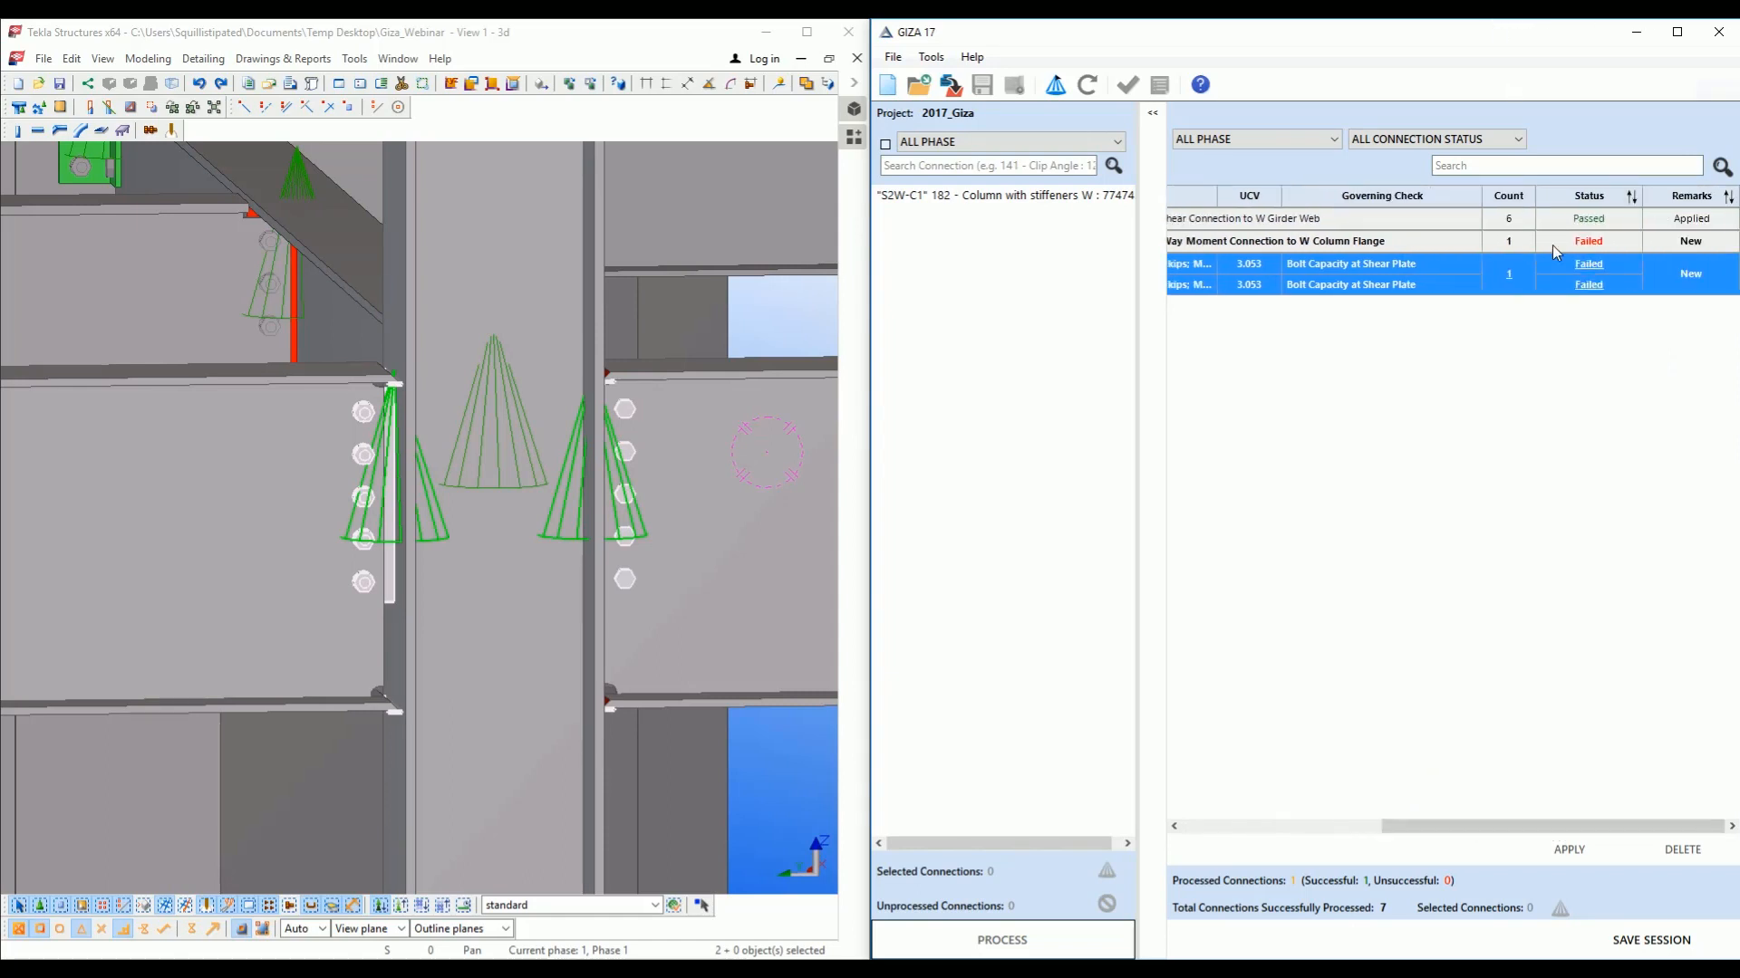
{"action": "left_click", "coordinate": [1511, 271]}
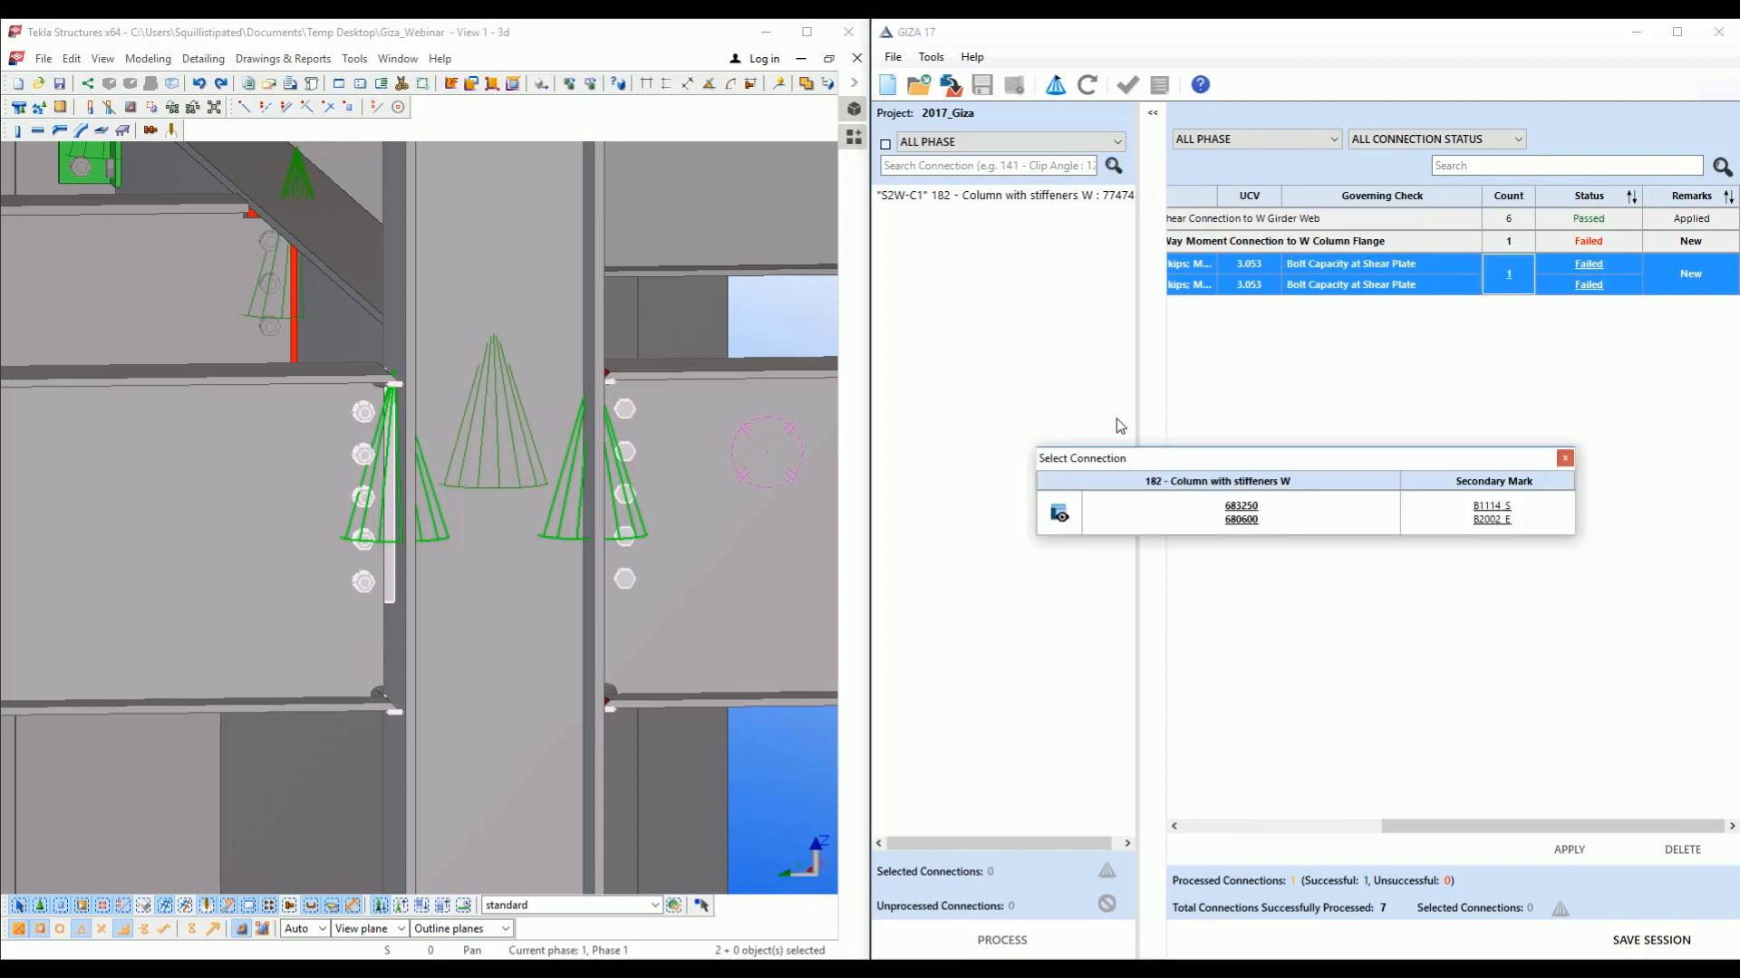
{"action": "left_click", "coordinate": [1065, 511]}
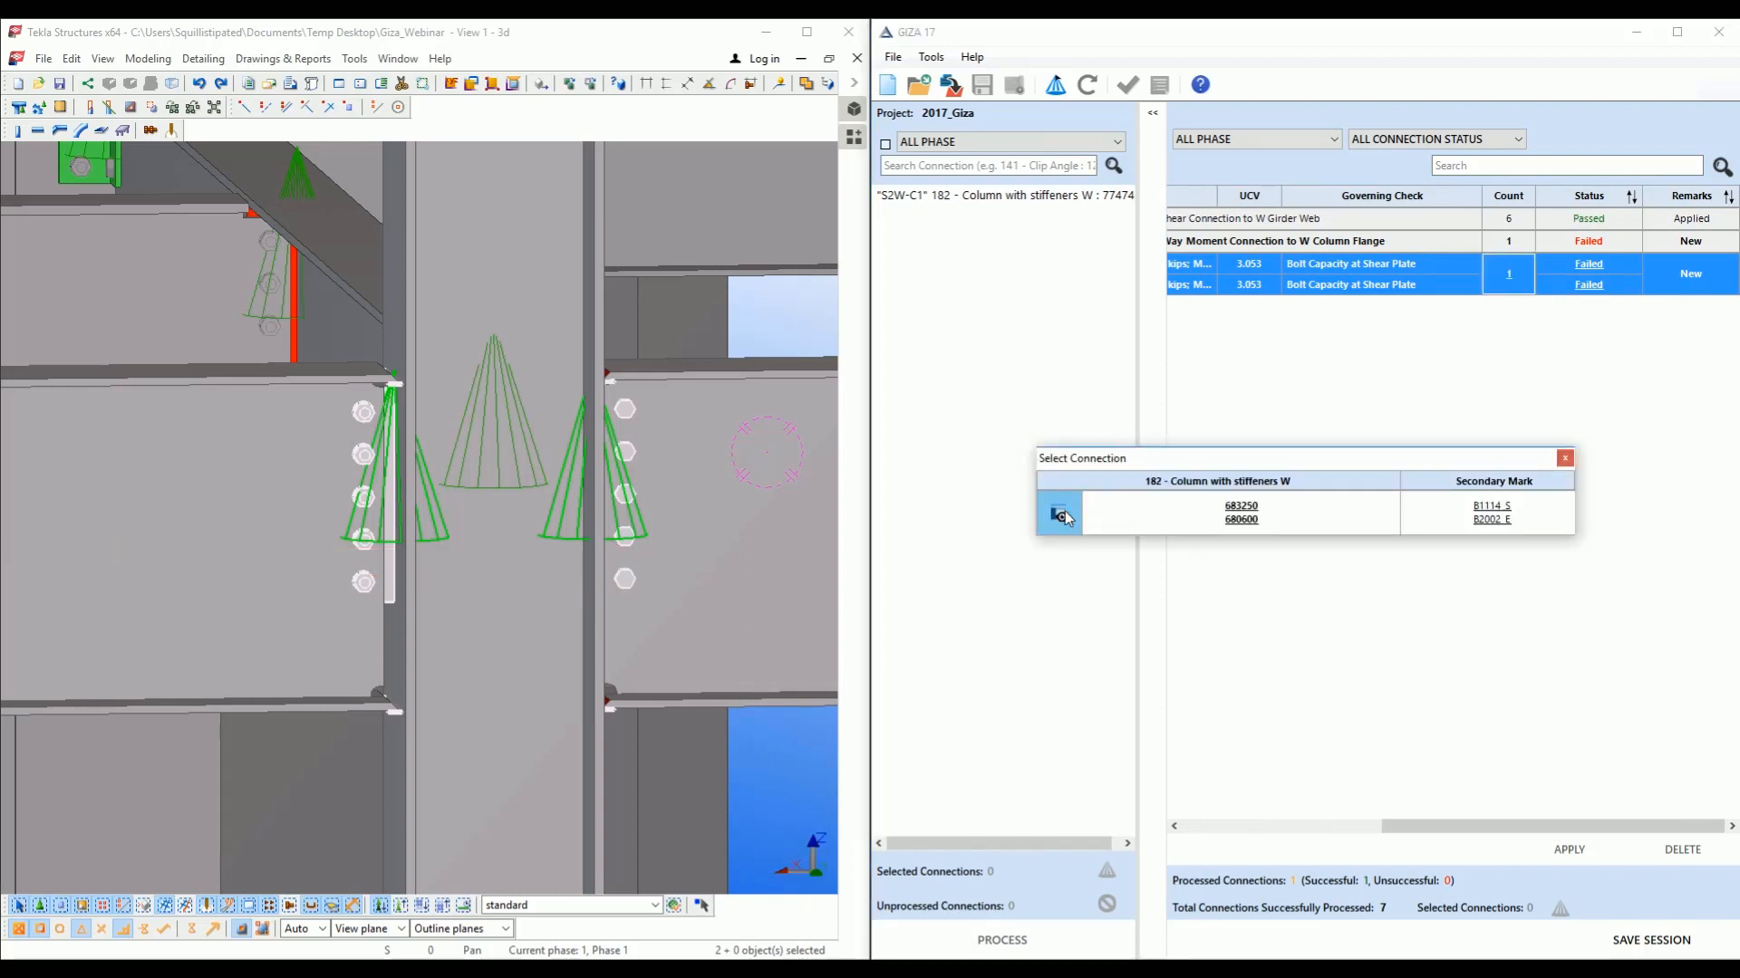
{"action": "left_click", "coordinate": [1065, 511]}
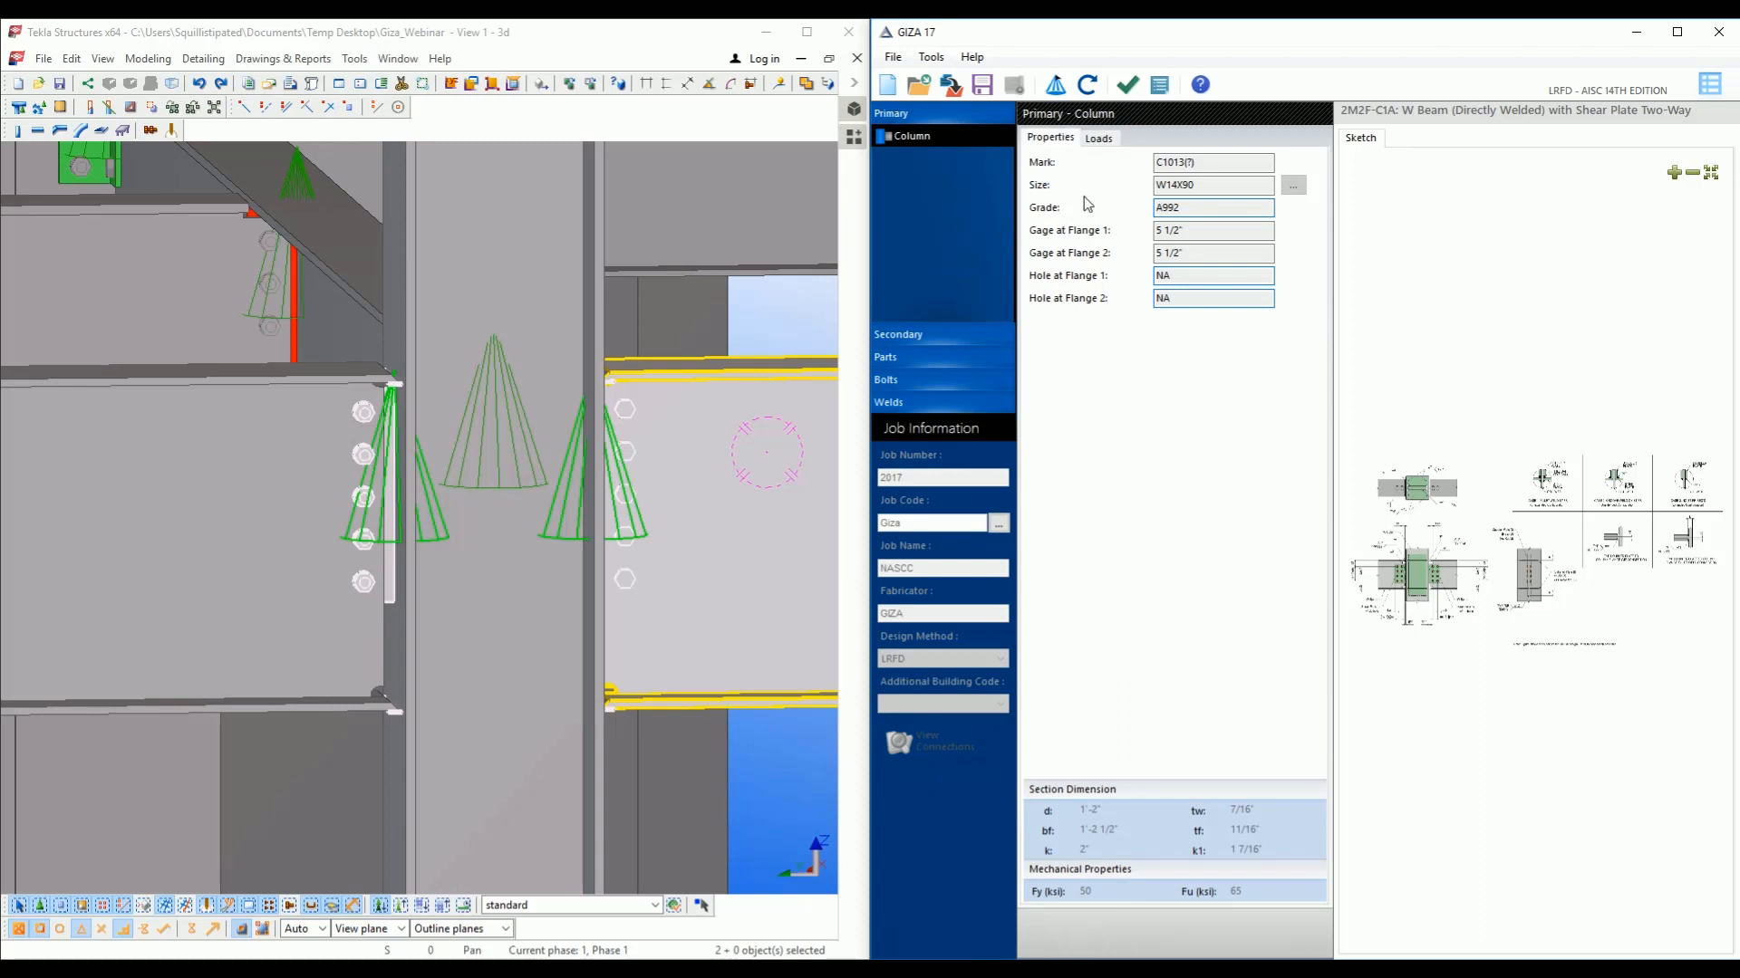
Review the moment connection's column loads, both secondary beams, parts and weld data.
{"action": "left_click", "coordinate": [1098, 138]}
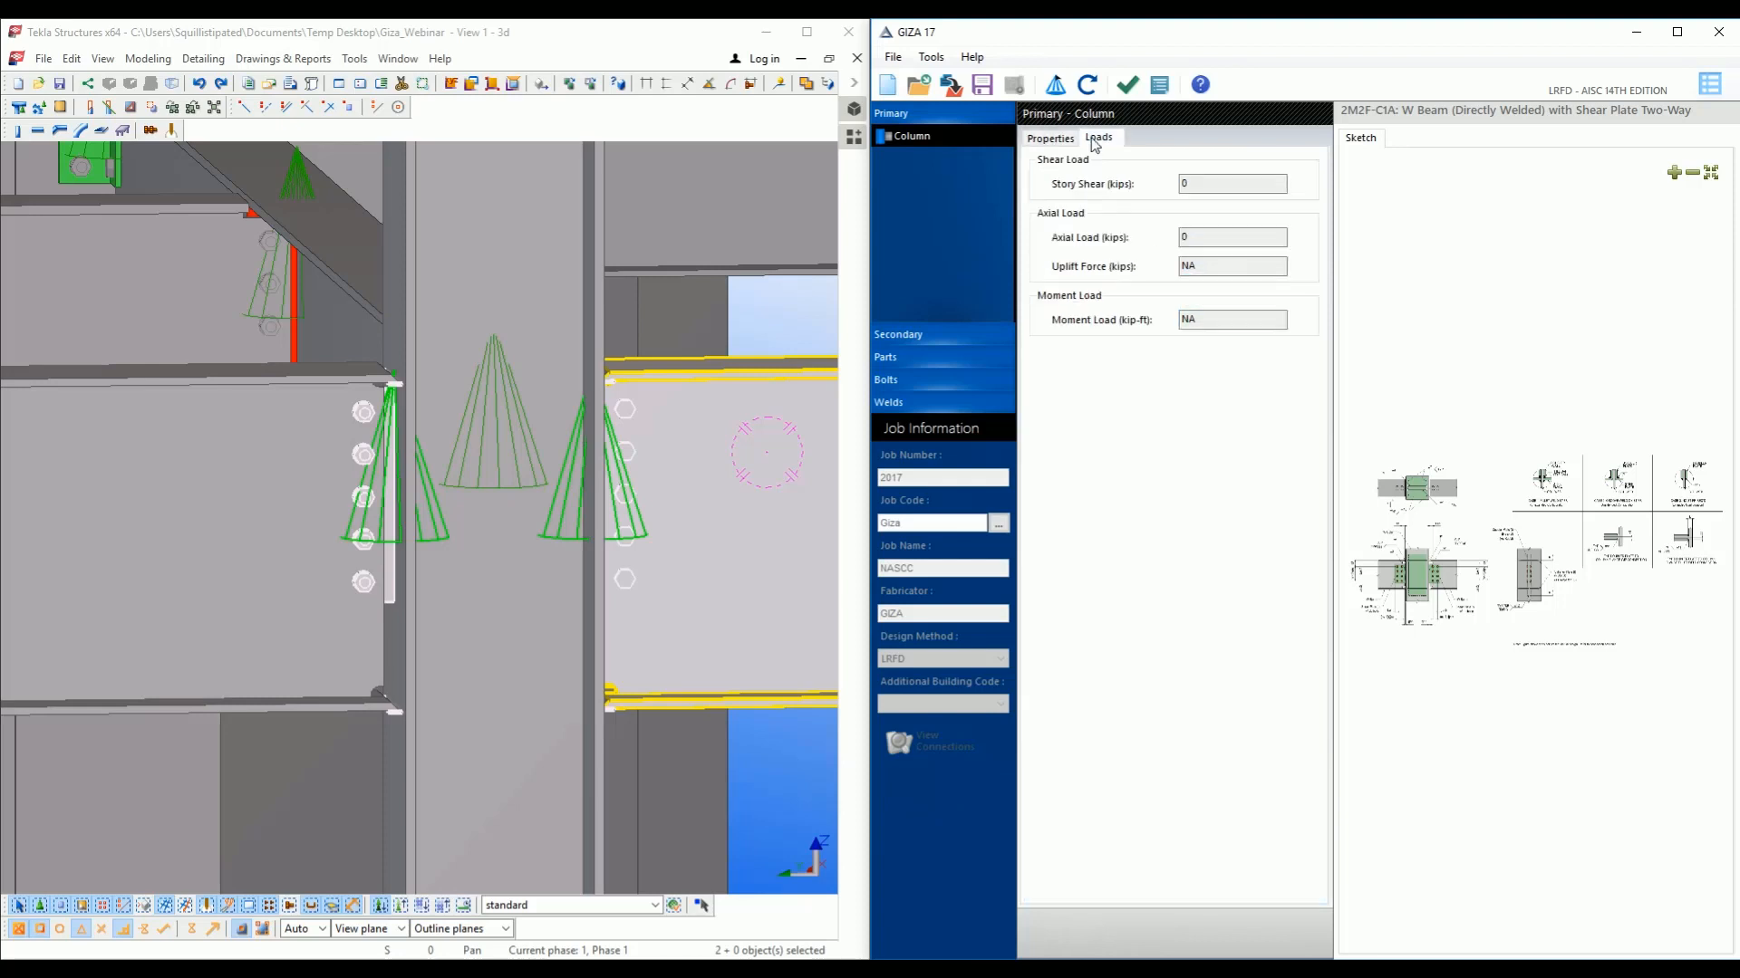
{"action": "left_click", "coordinate": [949, 330]}
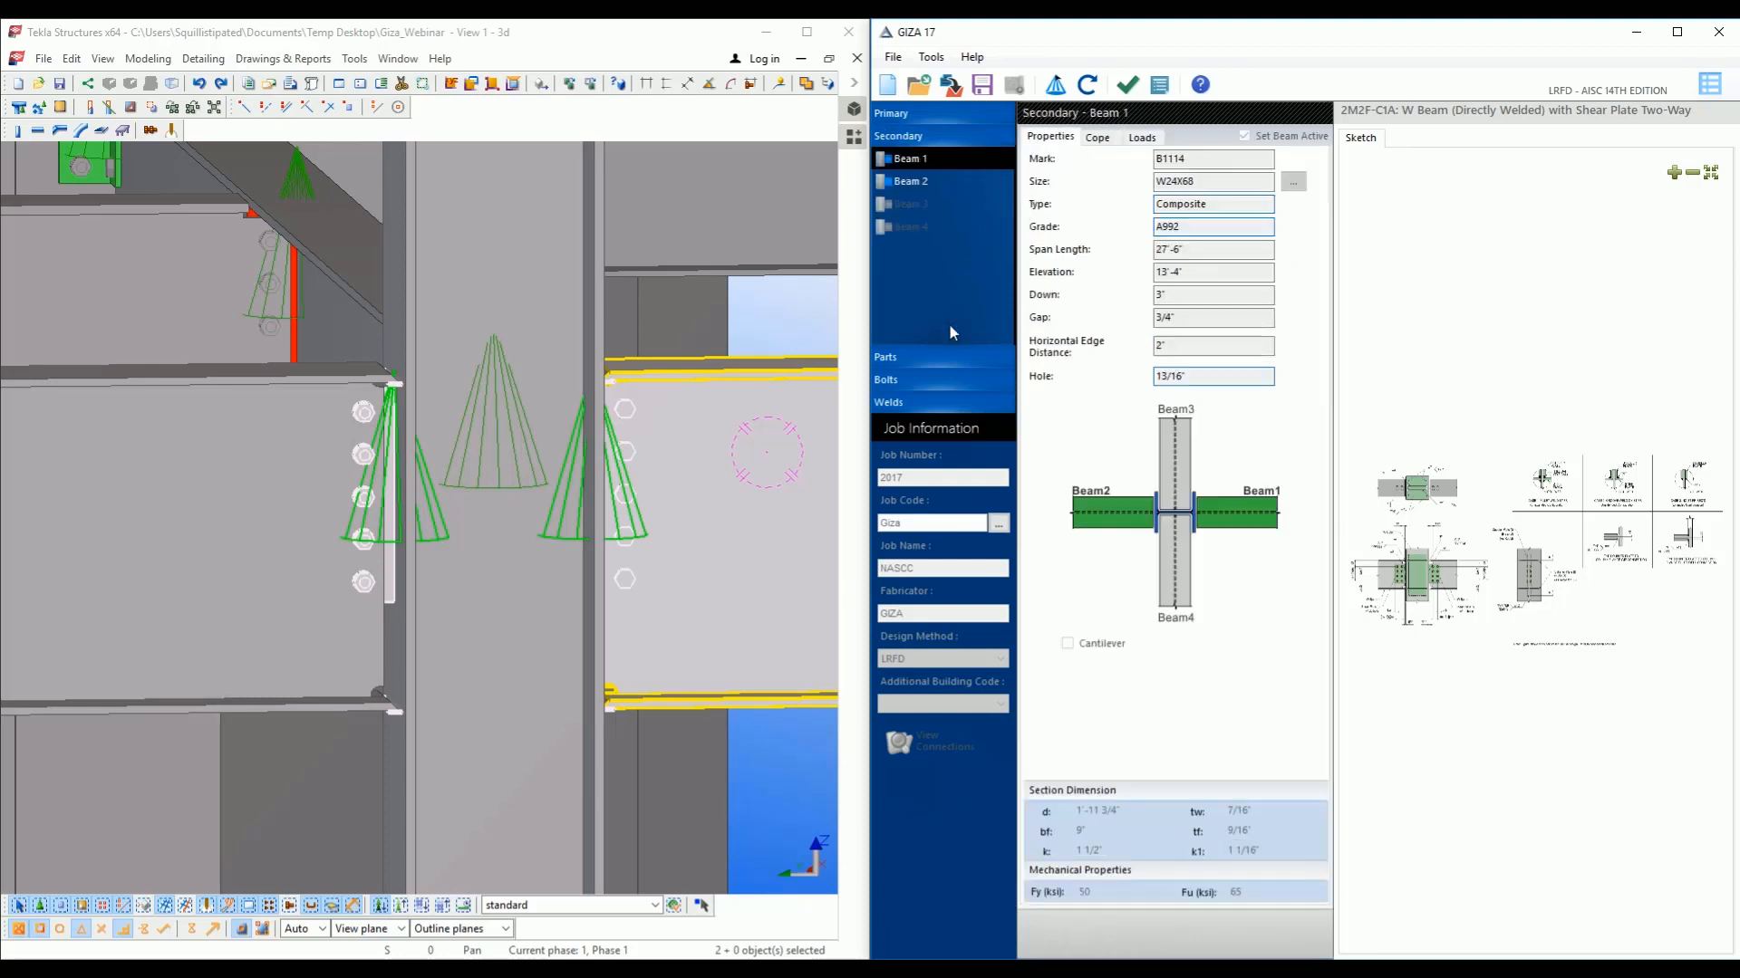
{"action": "left_click", "coordinate": [922, 183]}
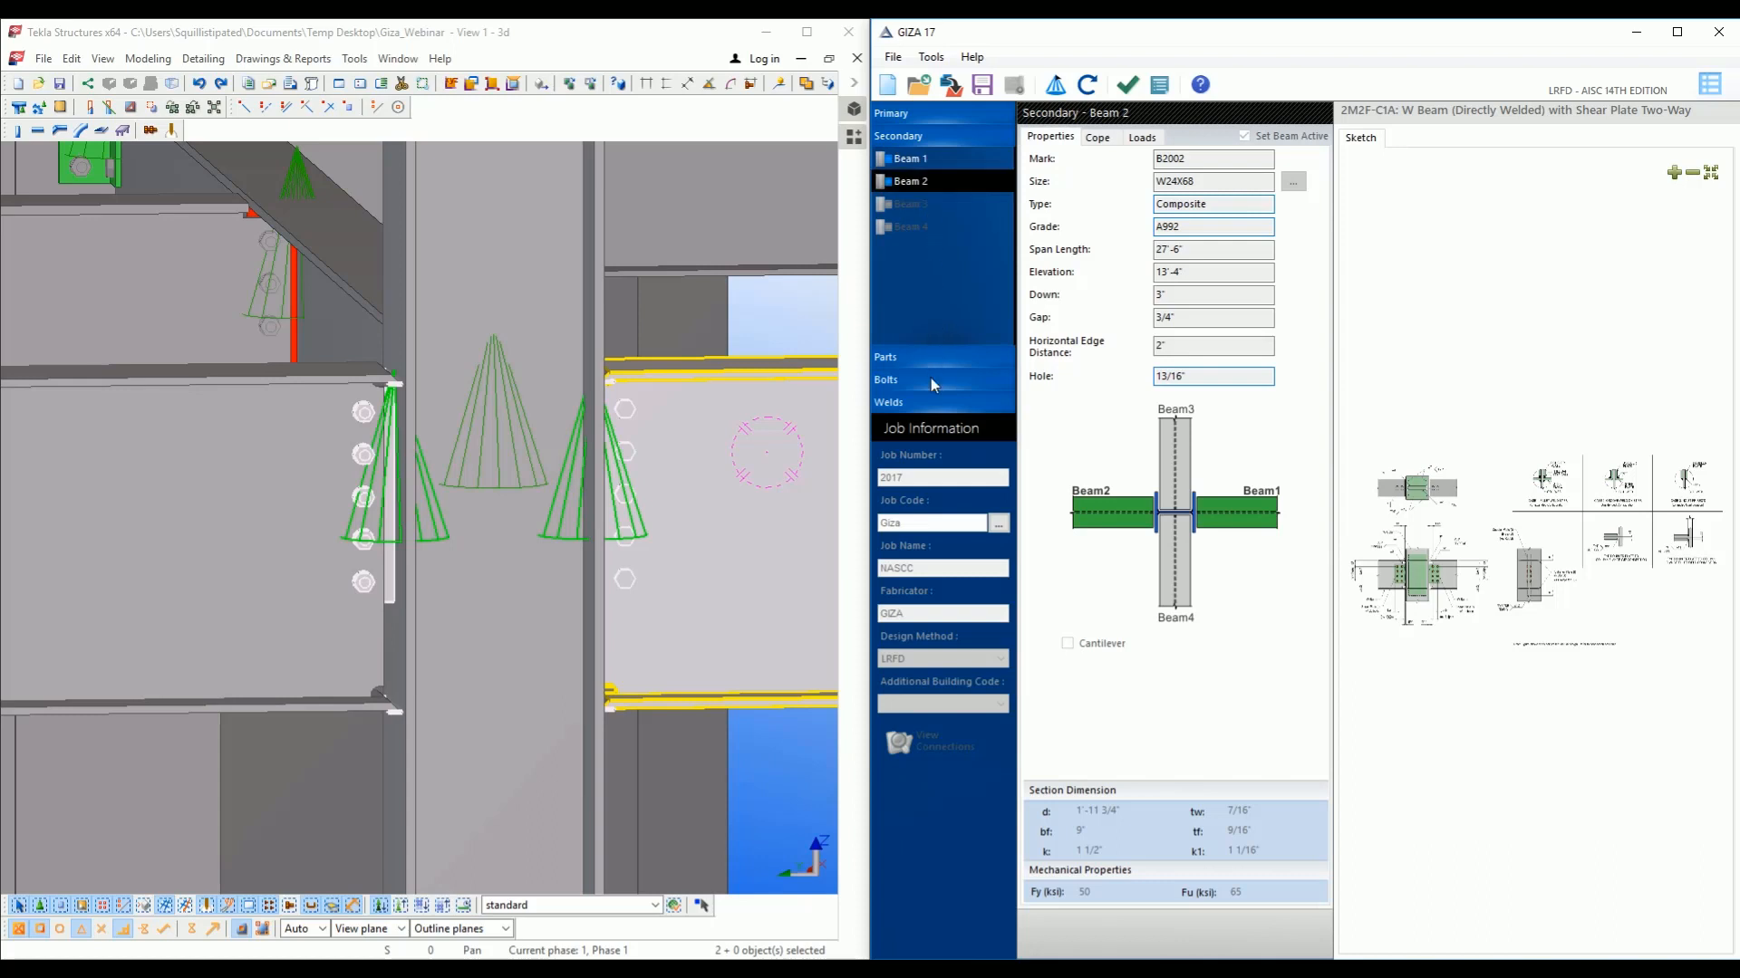
{"action": "left_click", "coordinate": [931, 378]}
{"action": "left_click", "coordinate": [895, 163]}
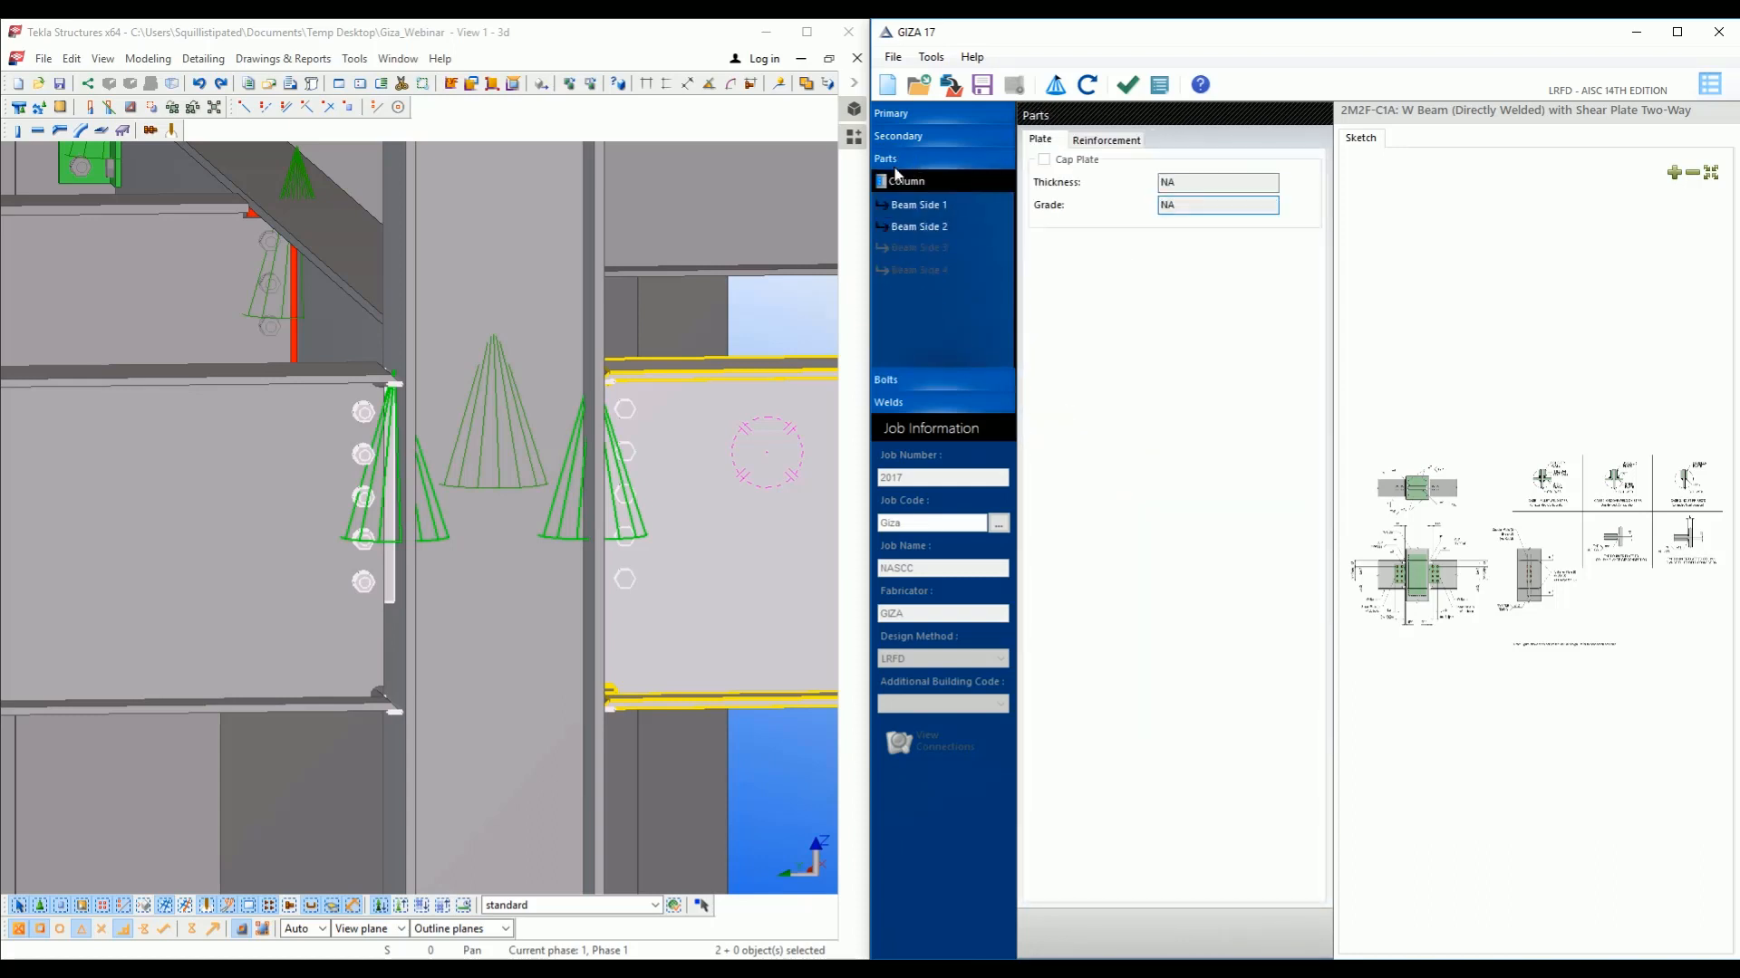
{"action": "left_click", "coordinate": [909, 400]}
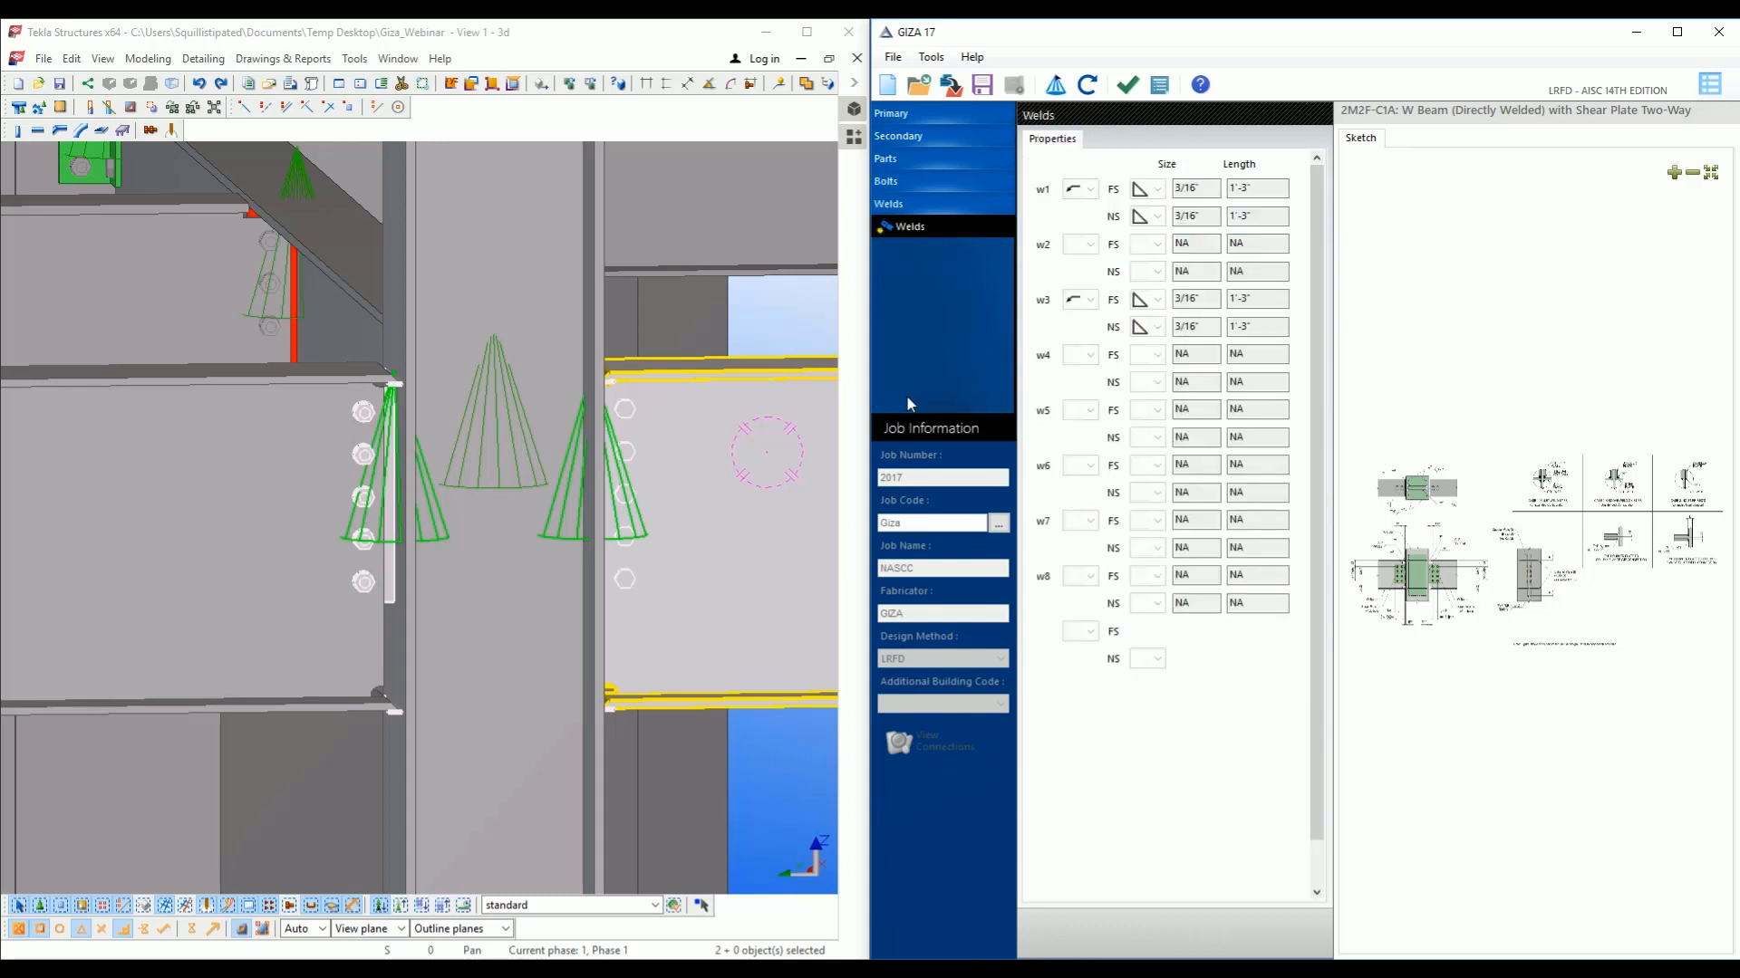
Return to the primary column's properties, check the grade and flange gages, and examine the connection sketch up close.
{"action": "left_click", "coordinate": [905, 121]}
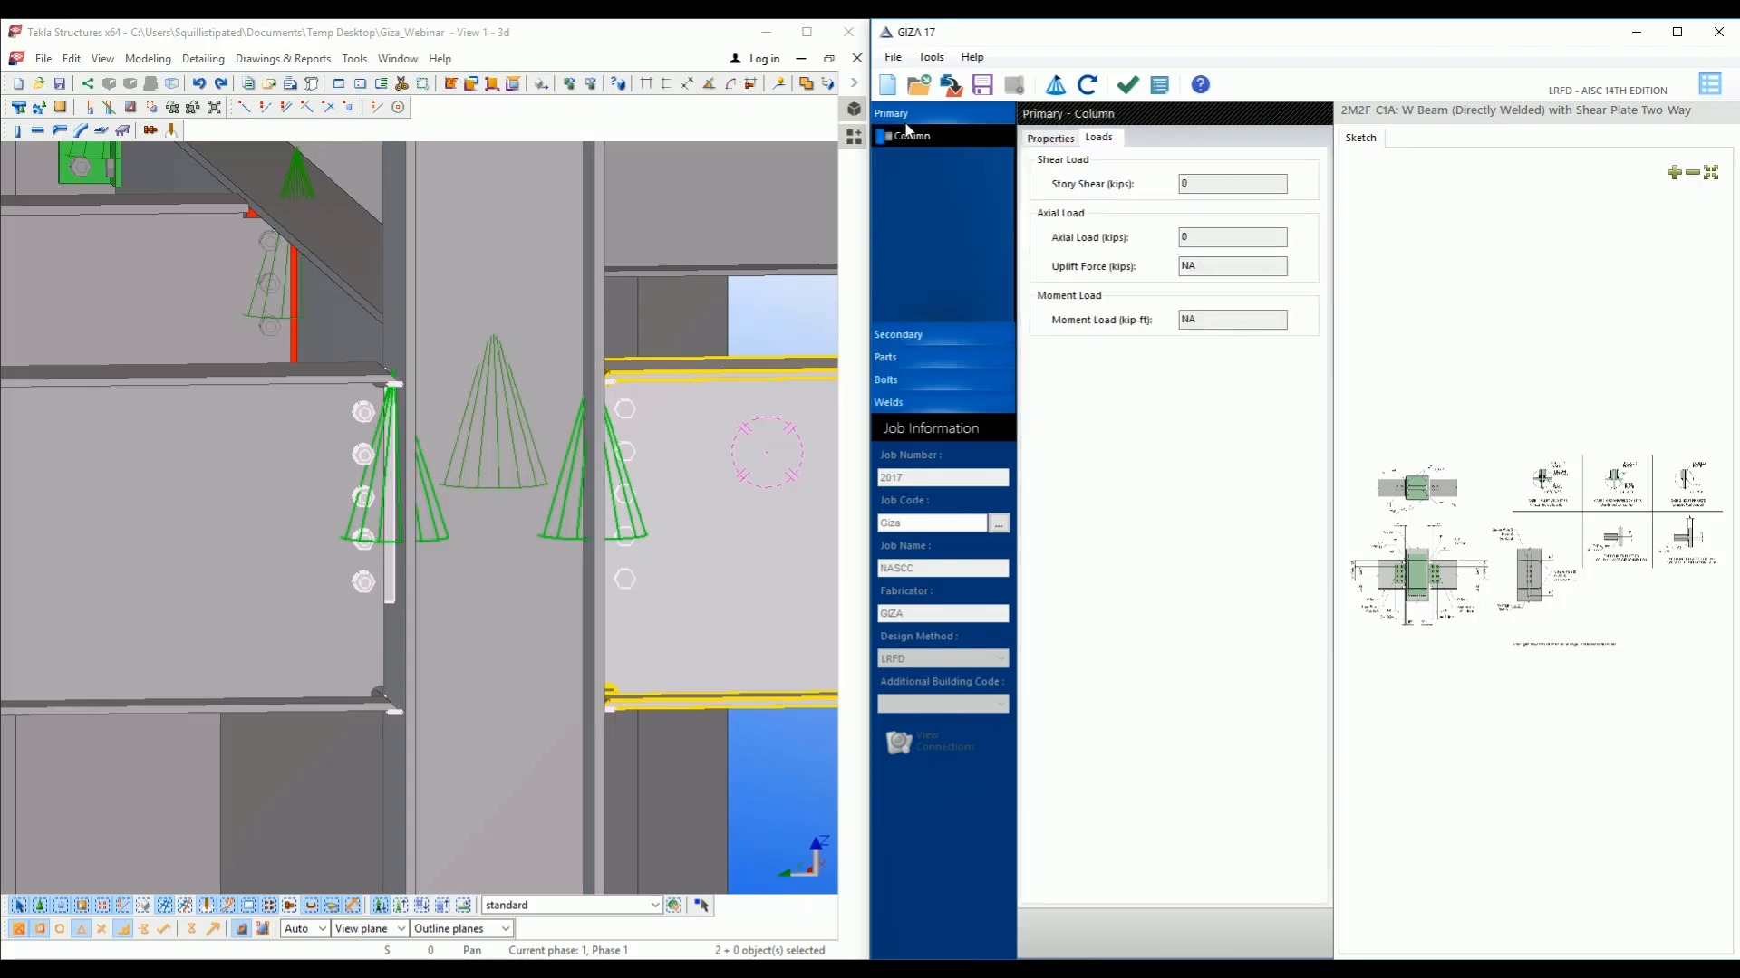
{"action": "left_click", "coordinate": [1046, 139]}
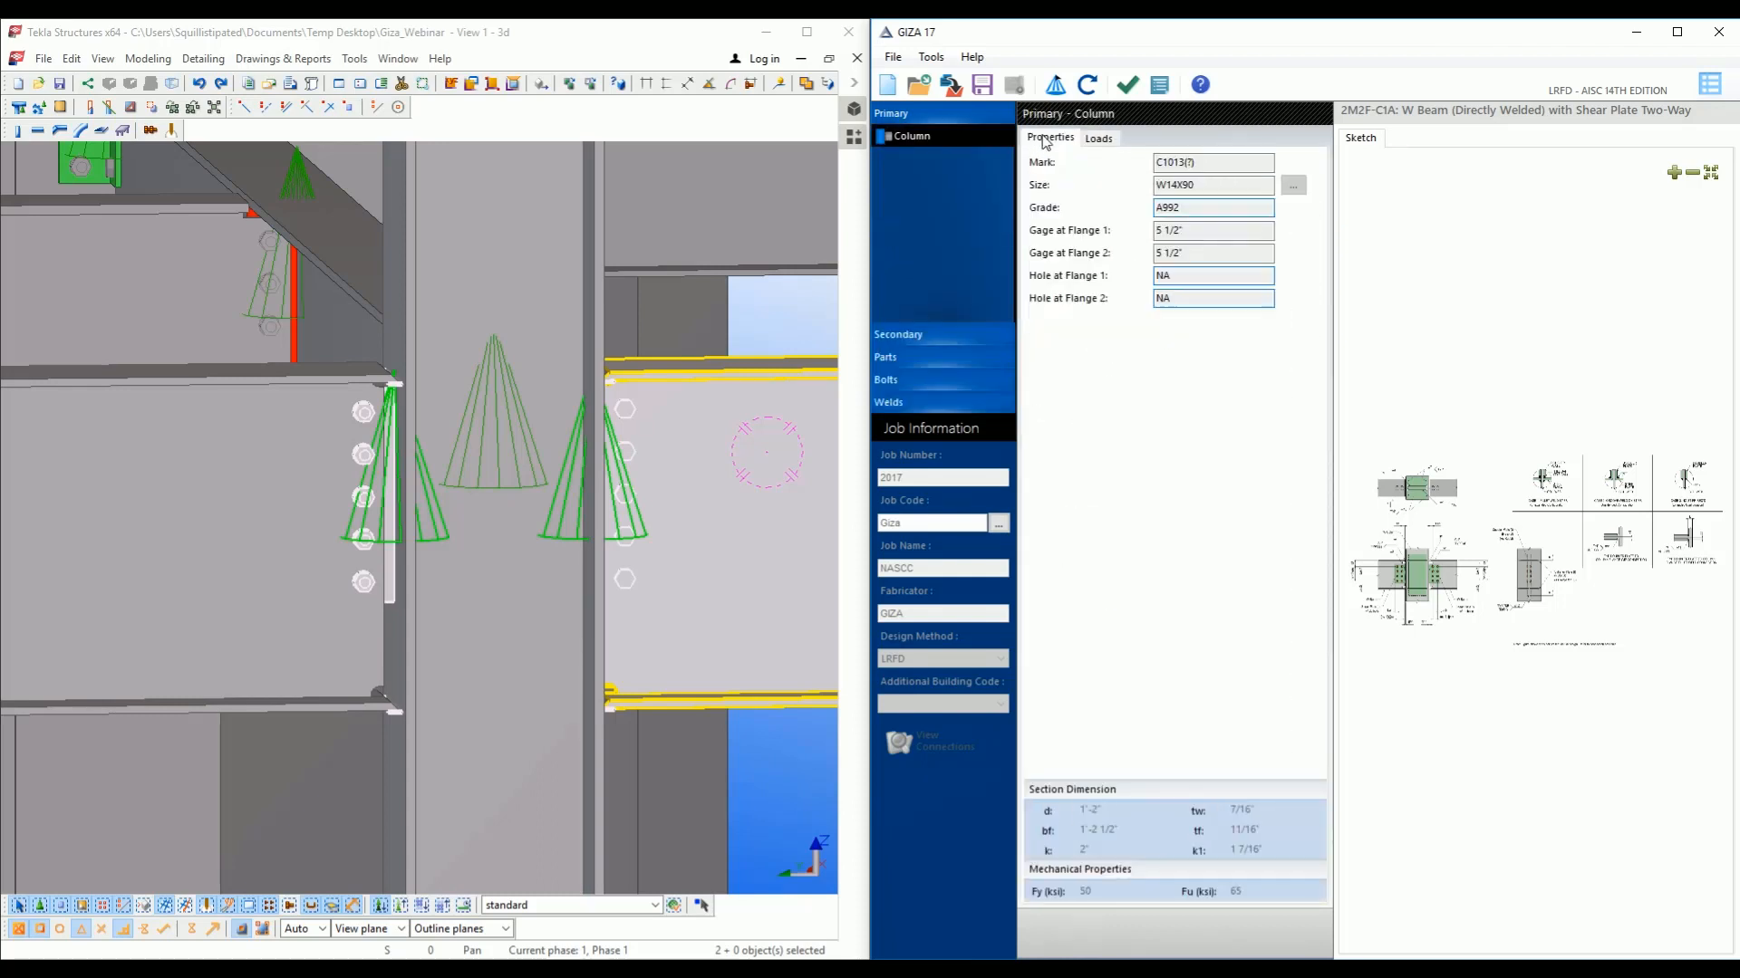
{"action": "left_click", "coordinate": [1203, 206]}
{"action": "double_click", "coordinate": [1174, 230]}
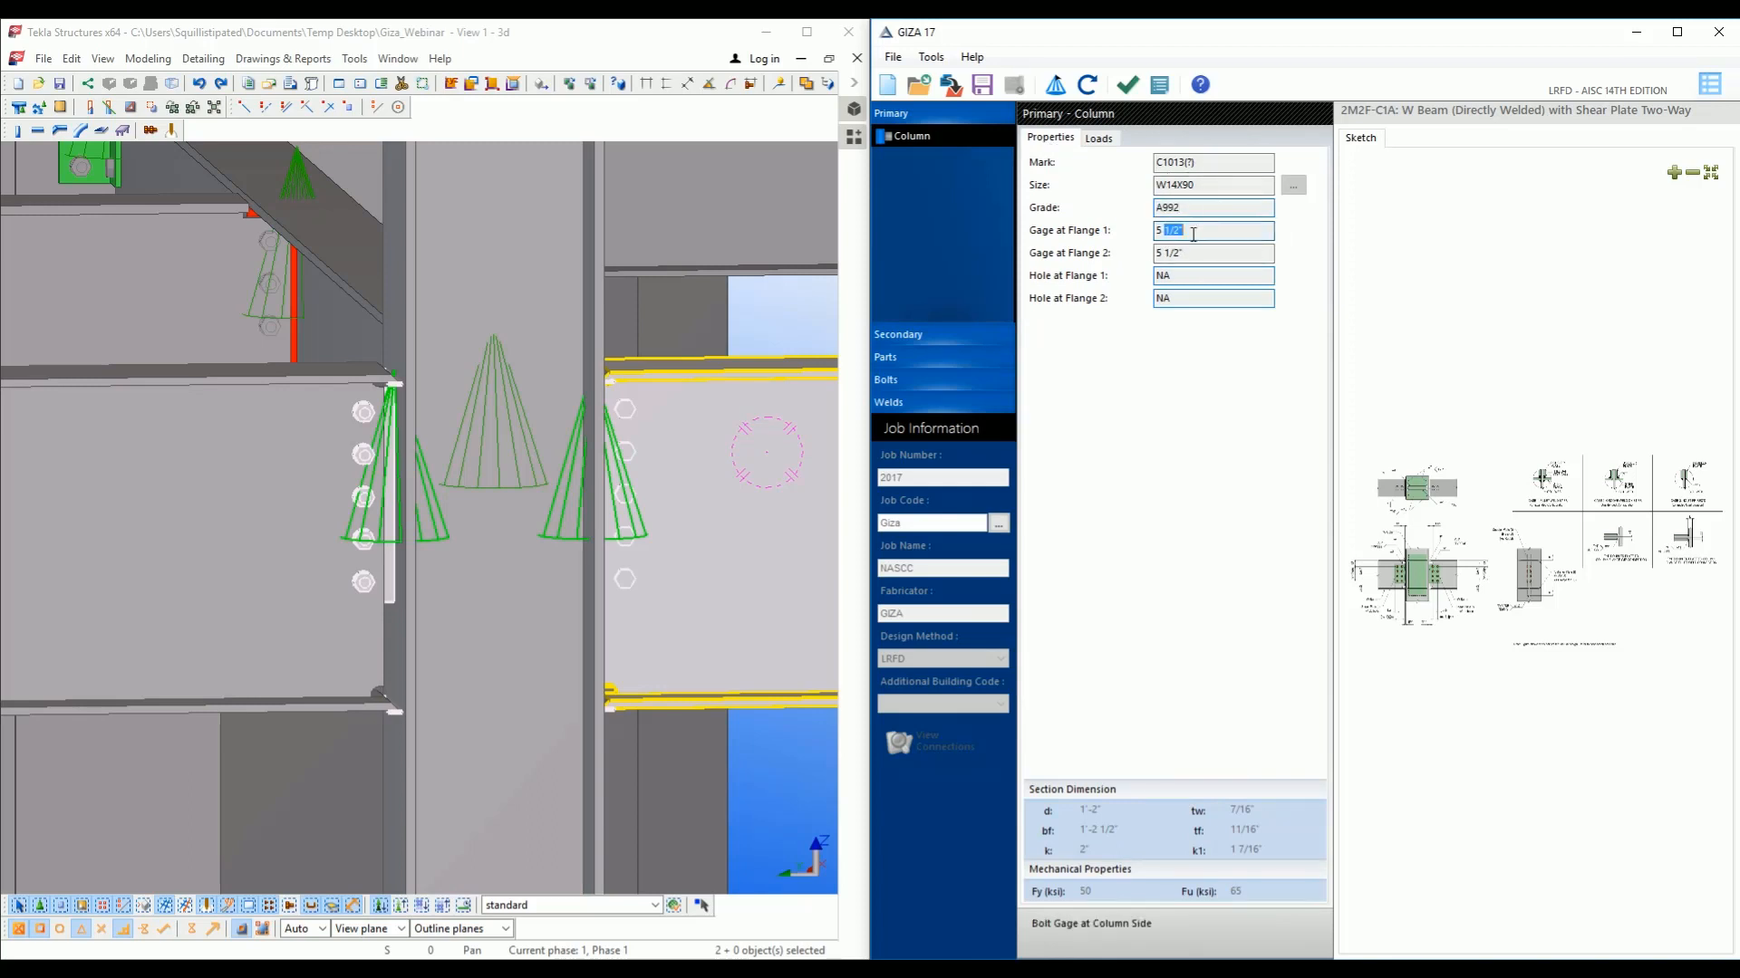
{"action": "left_click", "coordinate": [1218, 251]}
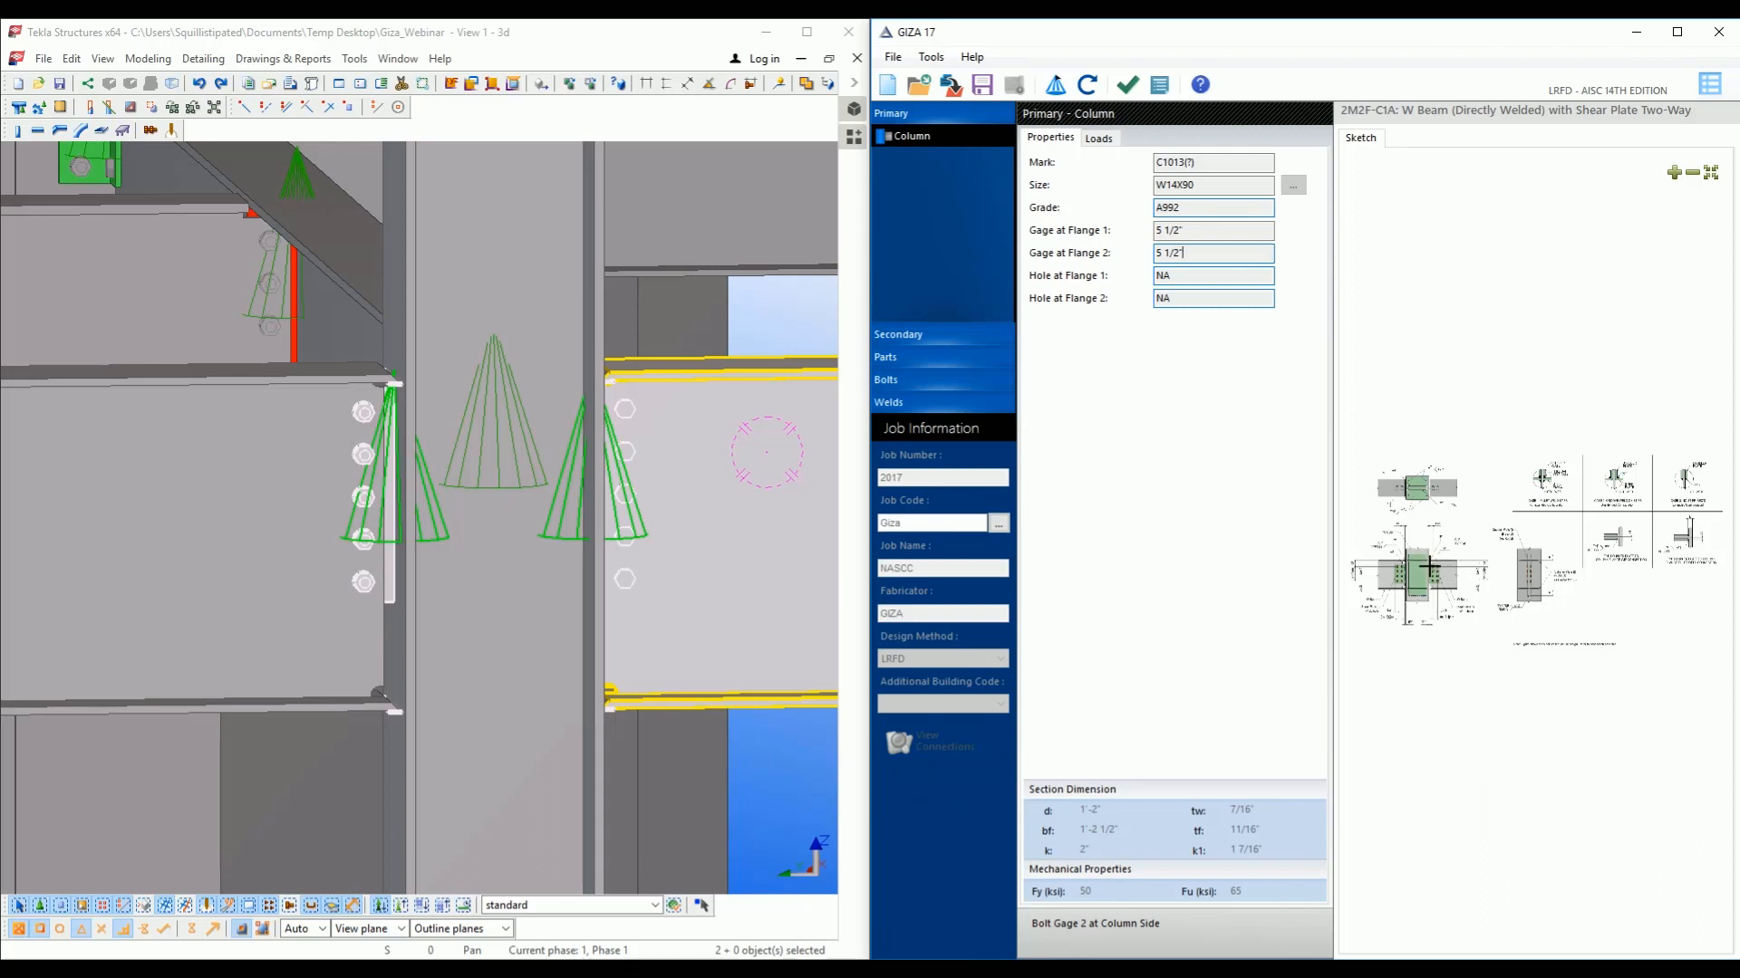
{"action": "scroll", "coordinate": [1429, 566], "scroll_direction": "up", "scroll_amount": 3}
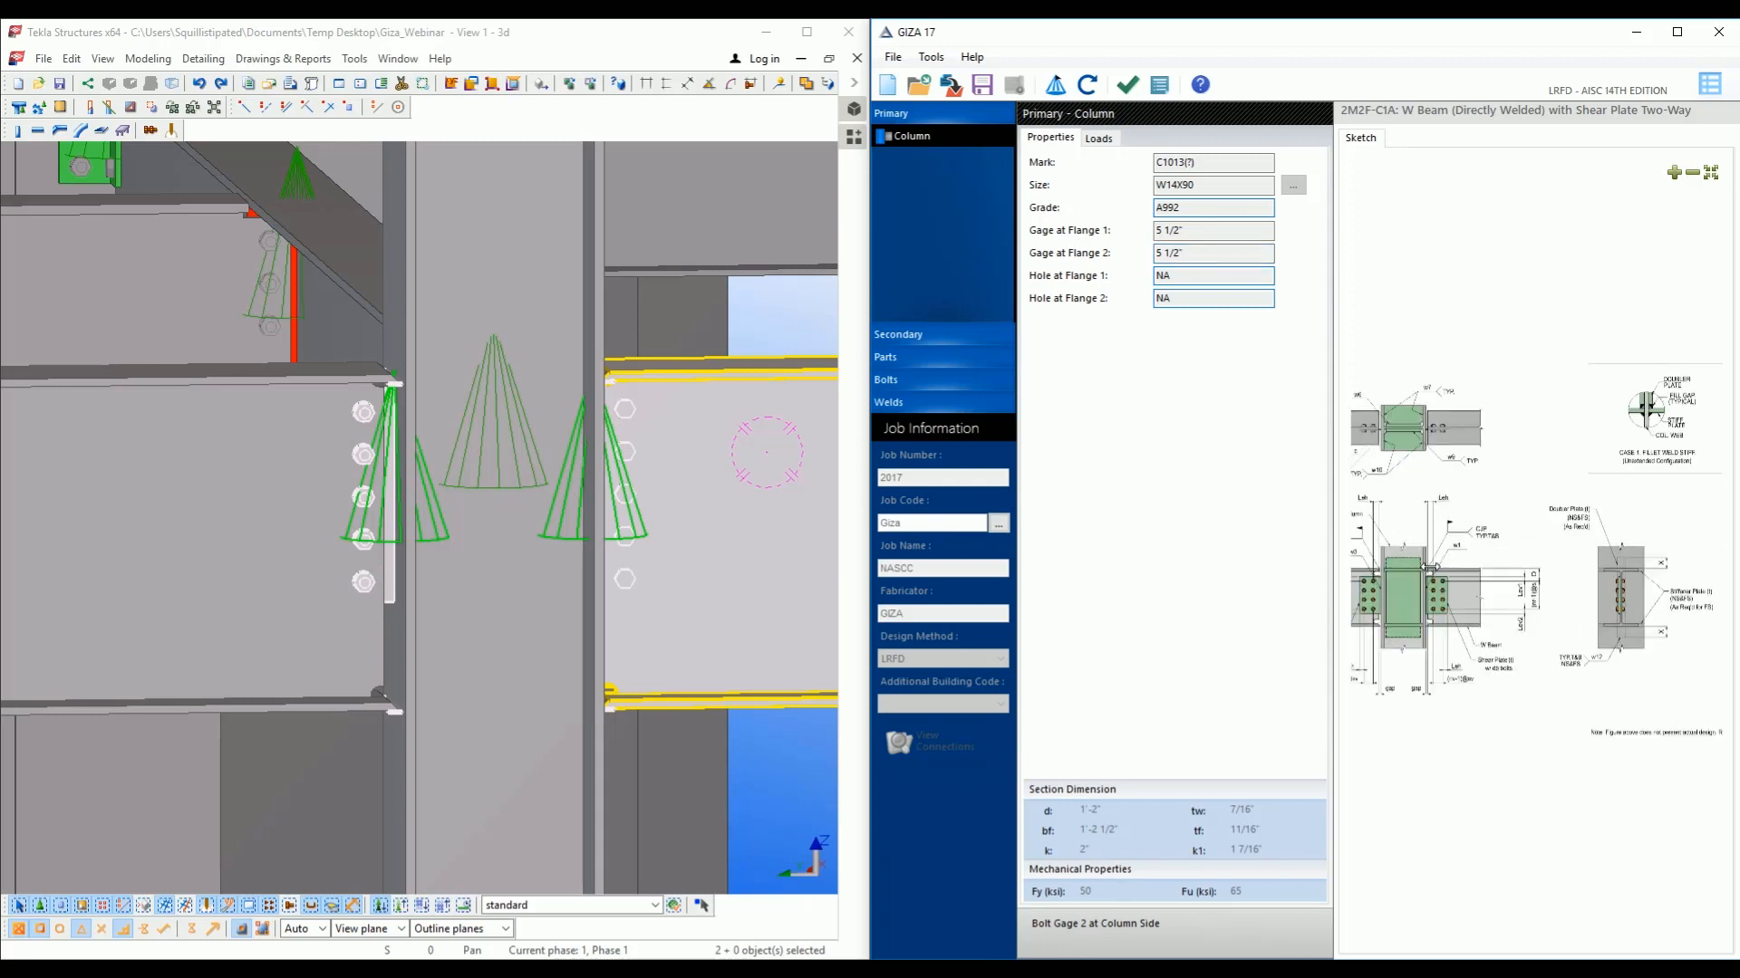
{"action": "scroll", "coordinate": [1427, 566], "scroll_direction": "up", "scroll_amount": 4}
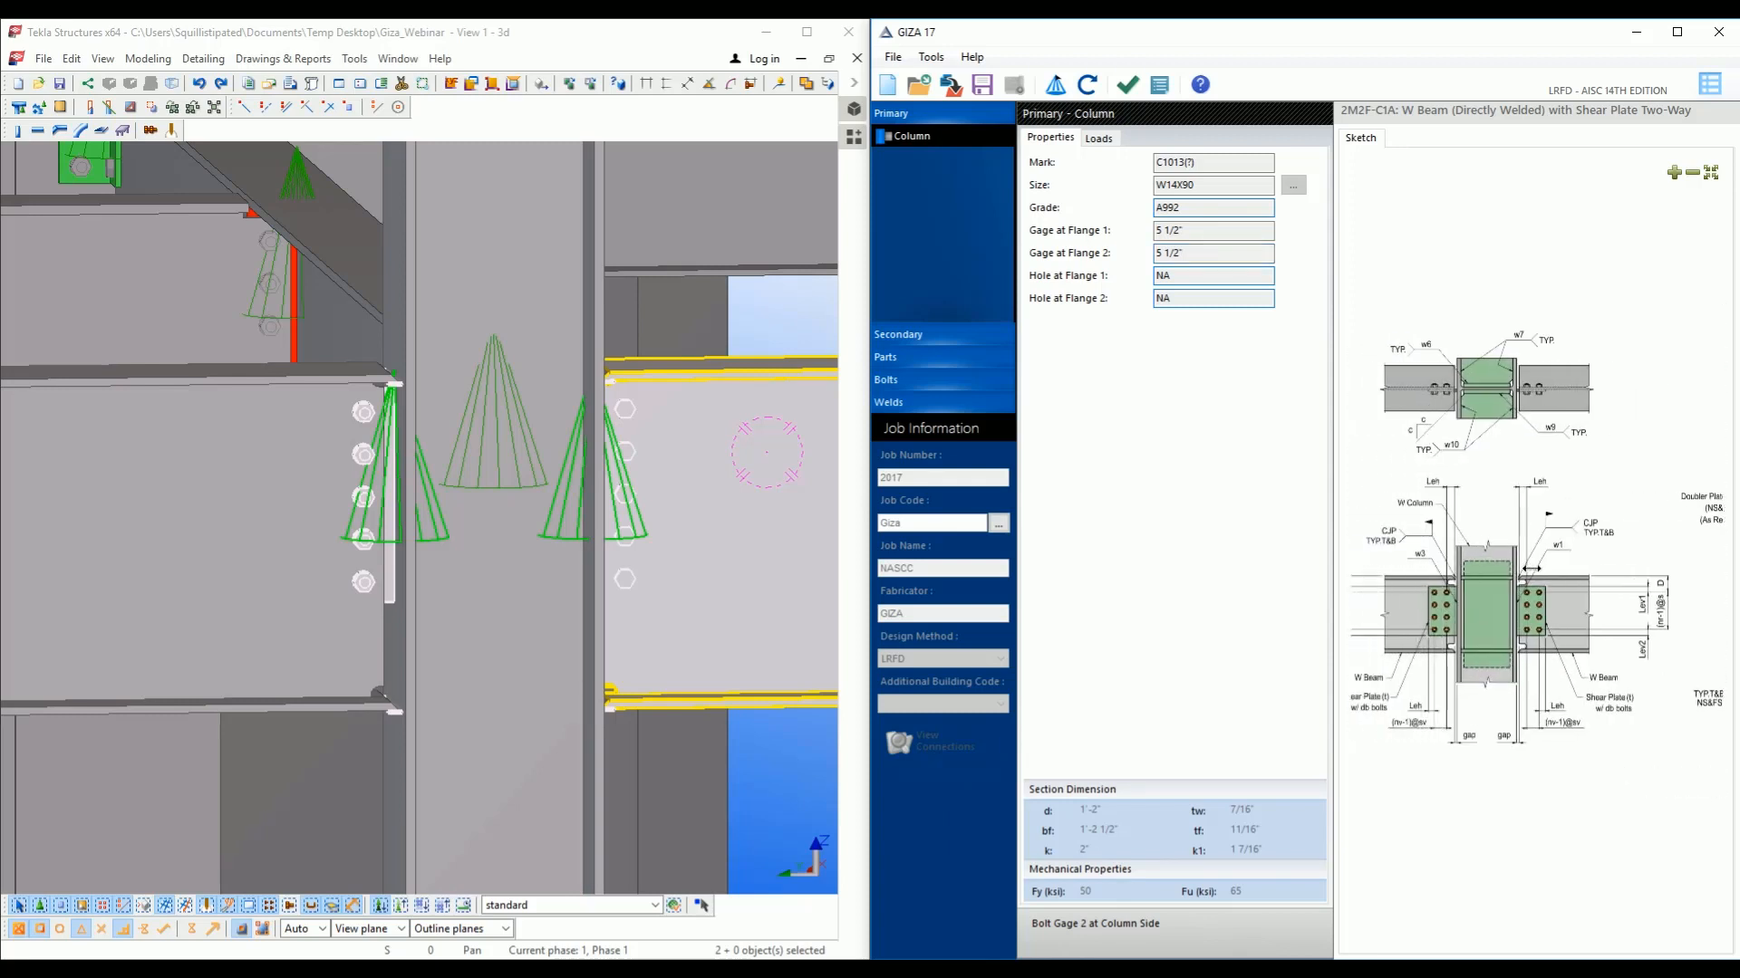
Run the connection check on the two-way moment connection and examine the detailed results for Beam 1 and Beam 2.
{"action": "left_click_drag", "start_coordinate": [1570, 562], "coordinate": [1580, 572]}
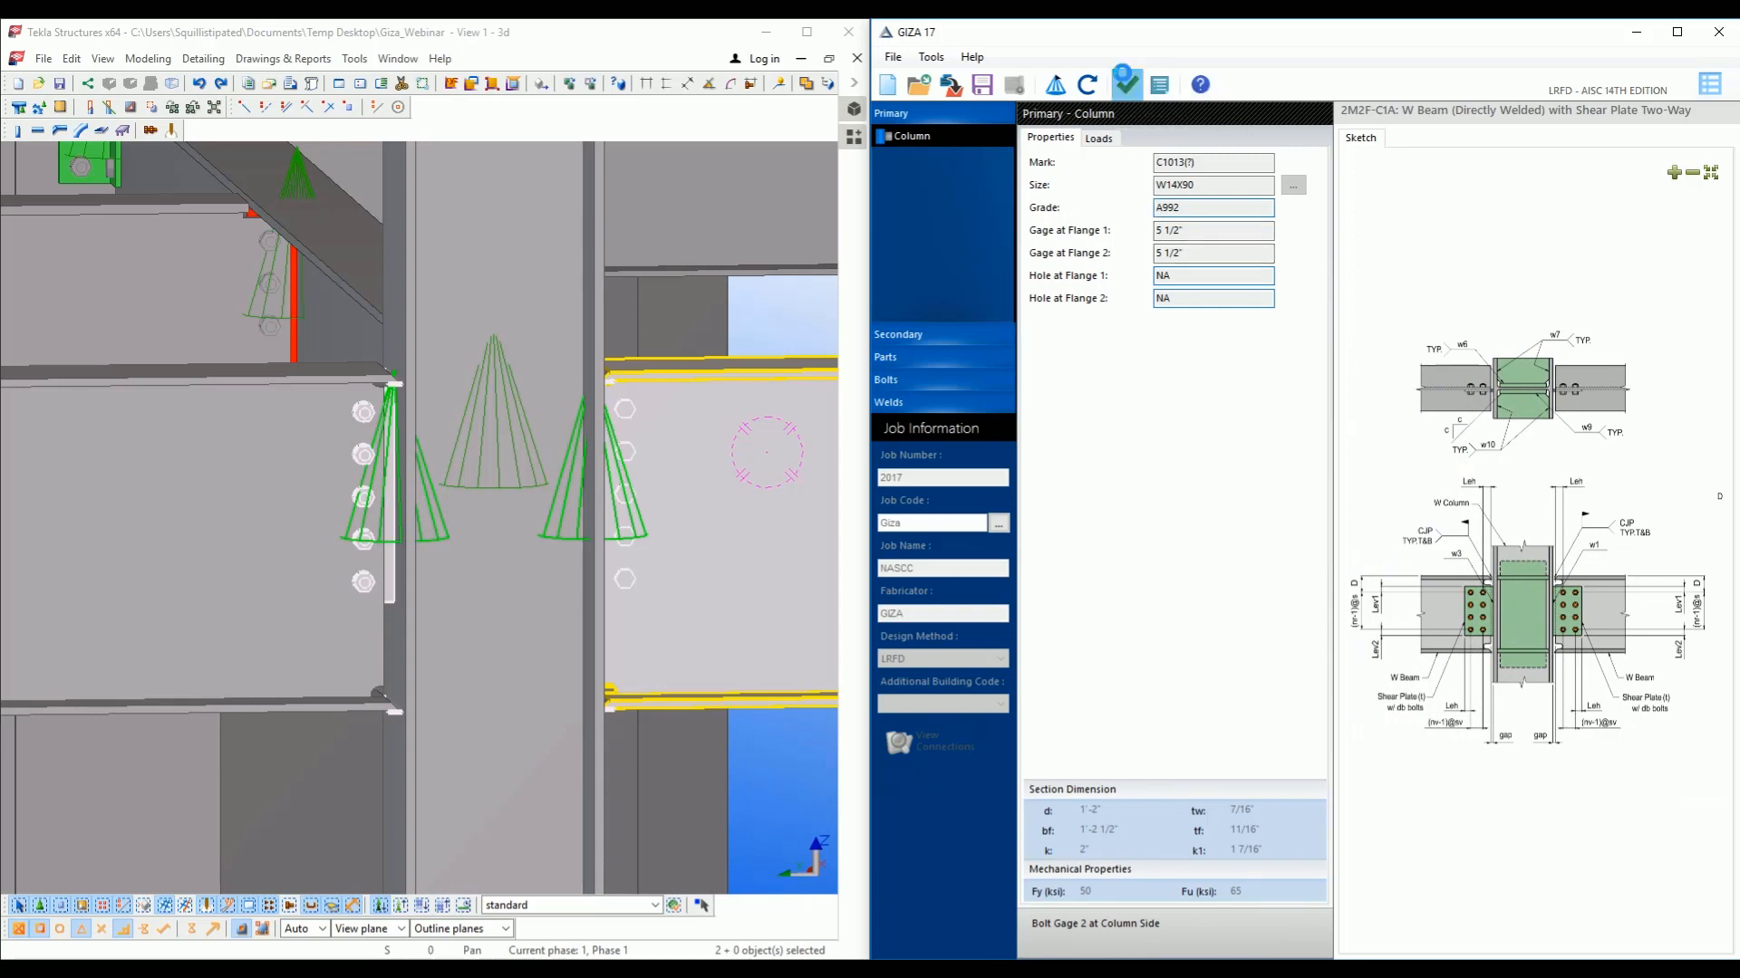
{"action": "left_click", "coordinate": [1125, 81]}
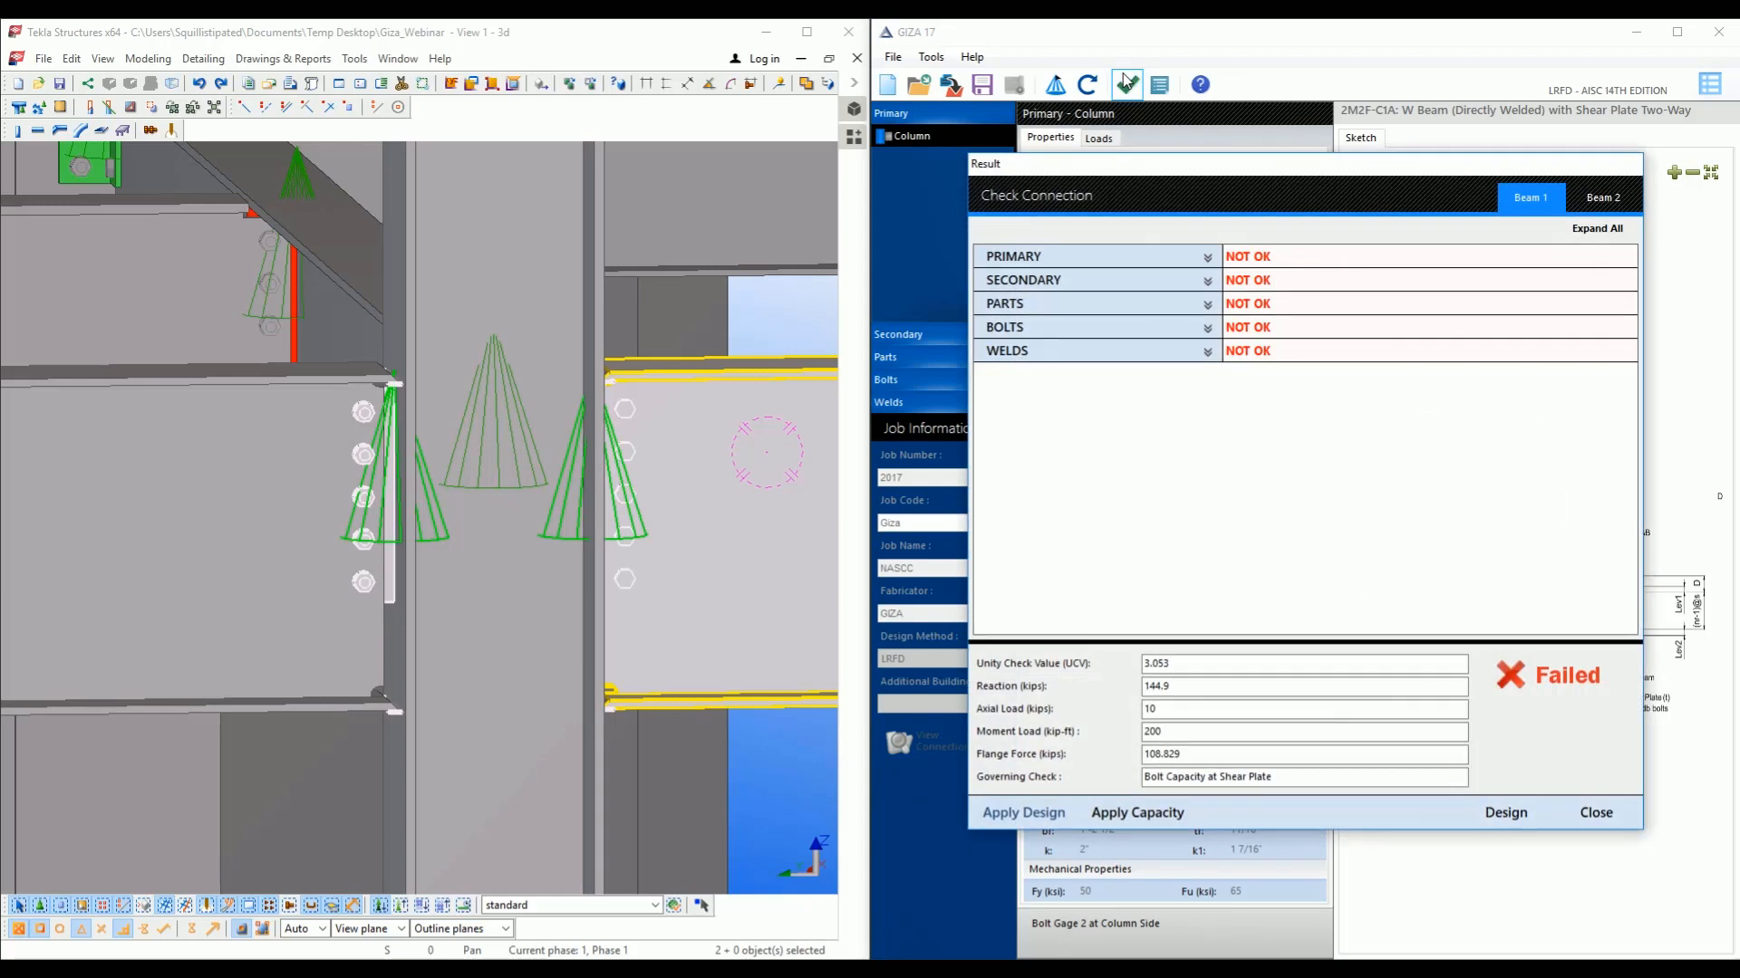
{"action": "left_click", "coordinate": [1594, 228]}
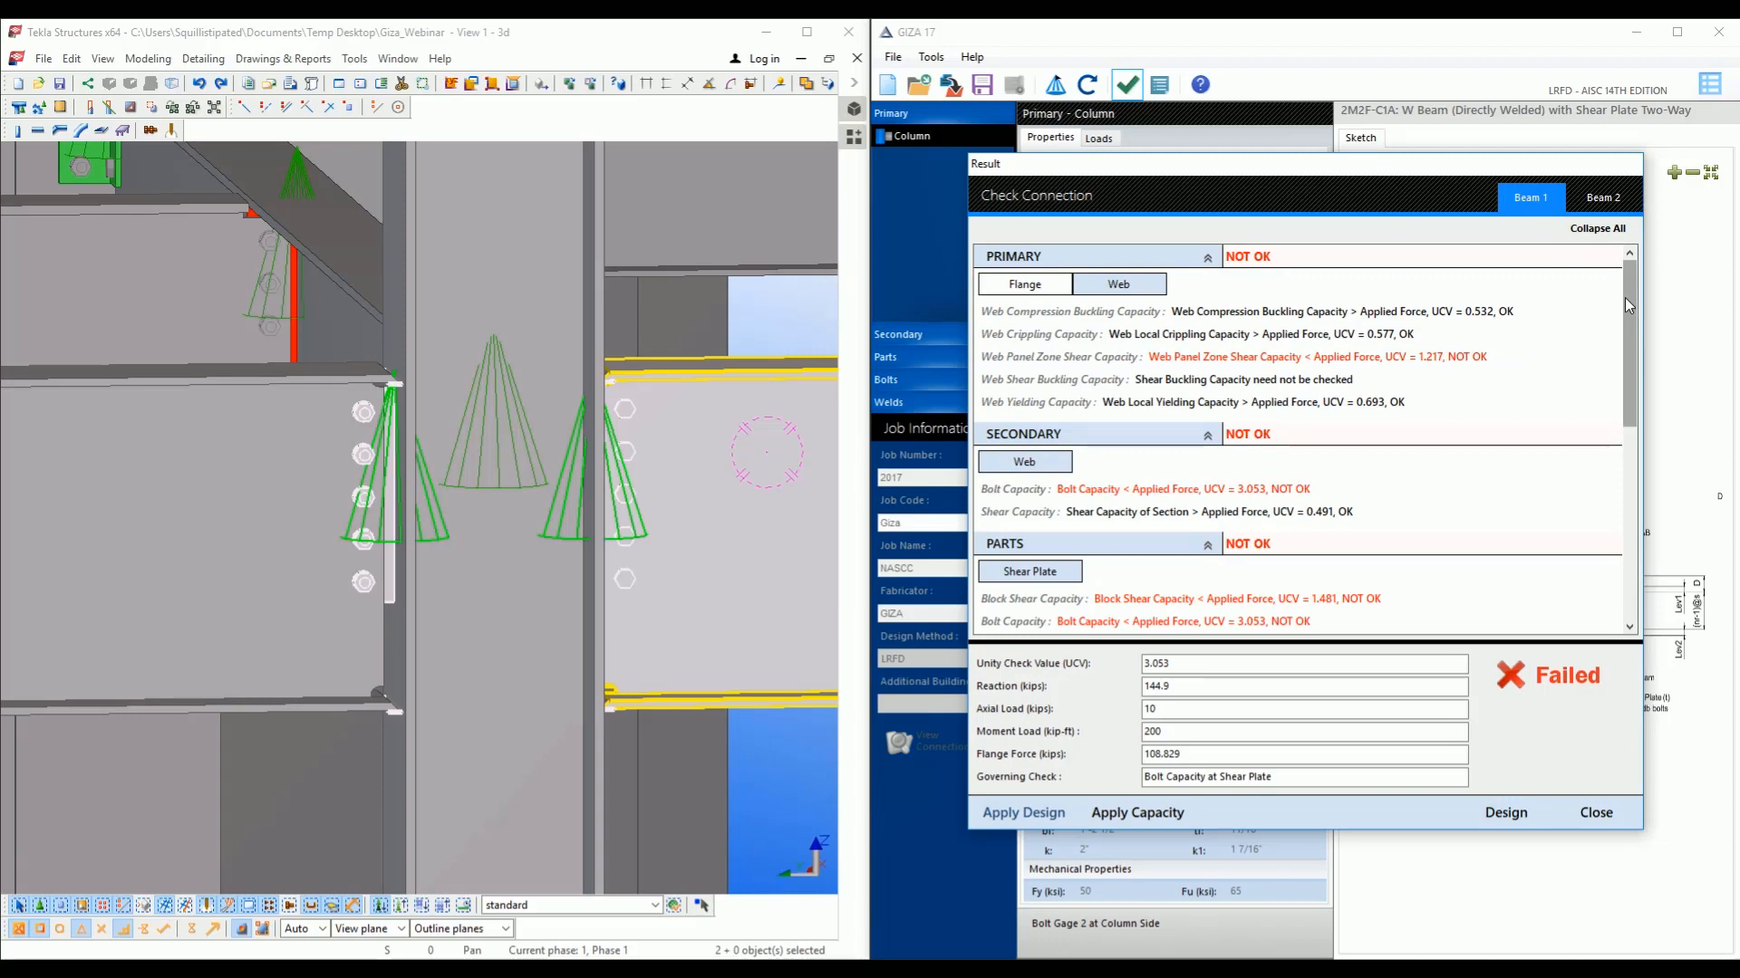
{"action": "left_click_drag", "start_coordinate": [1623, 302], "coordinate": [1618, 257]}
{"action": "left_click", "coordinate": [1591, 200]}
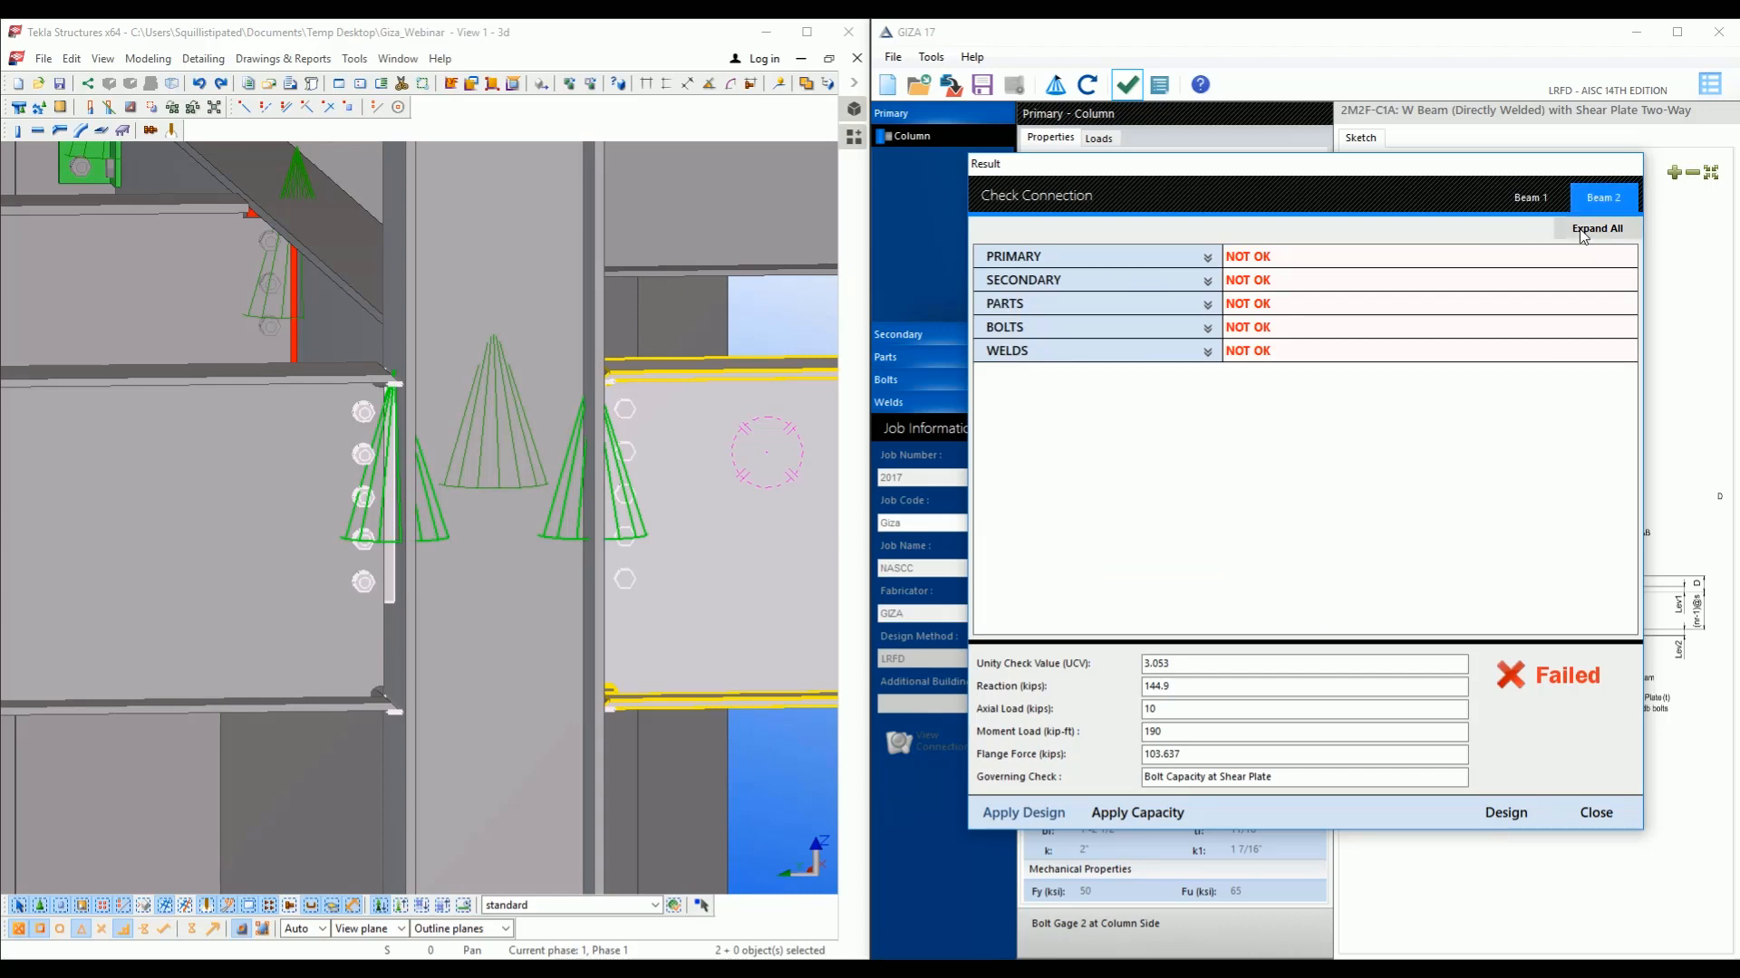
{"action": "left_click", "coordinate": [1583, 232]}
{"action": "left_click", "coordinate": [1583, 232]}
{"action": "left_click", "coordinate": [1530, 199]}
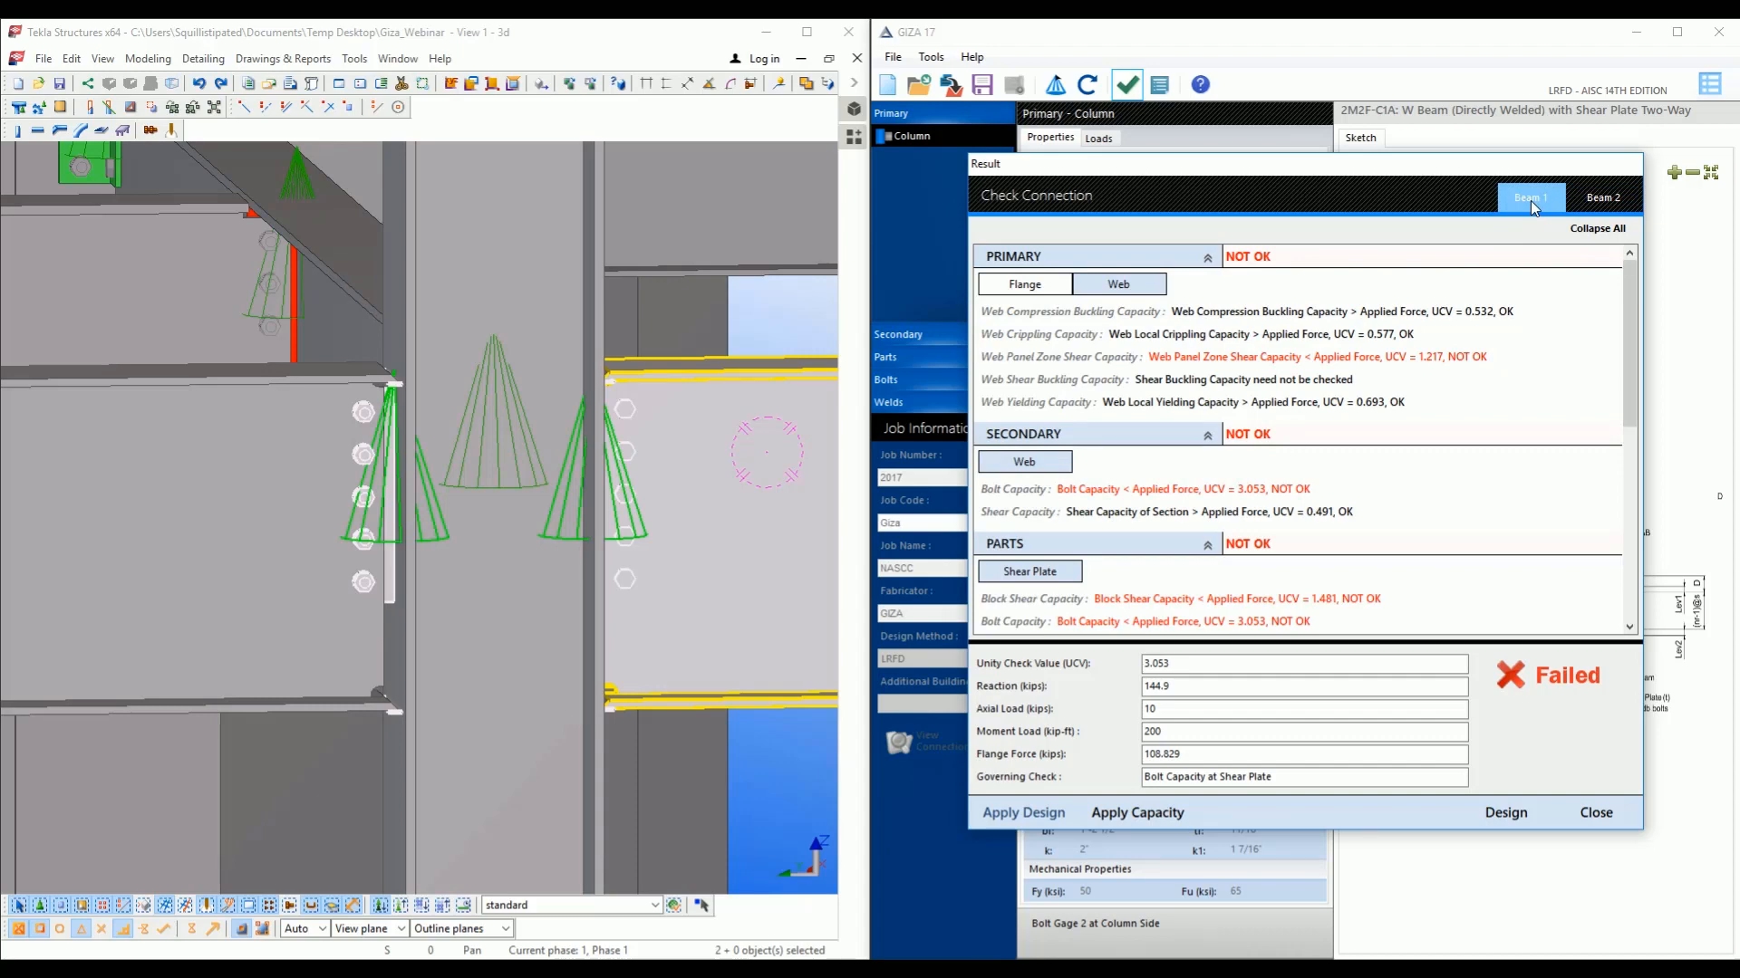
In the Beam 1 design, set the shear plate thickness to 1/2" and the beam web bolts to 1" diameter, type A490SC.
{"action": "left_click", "coordinate": [1480, 816]}
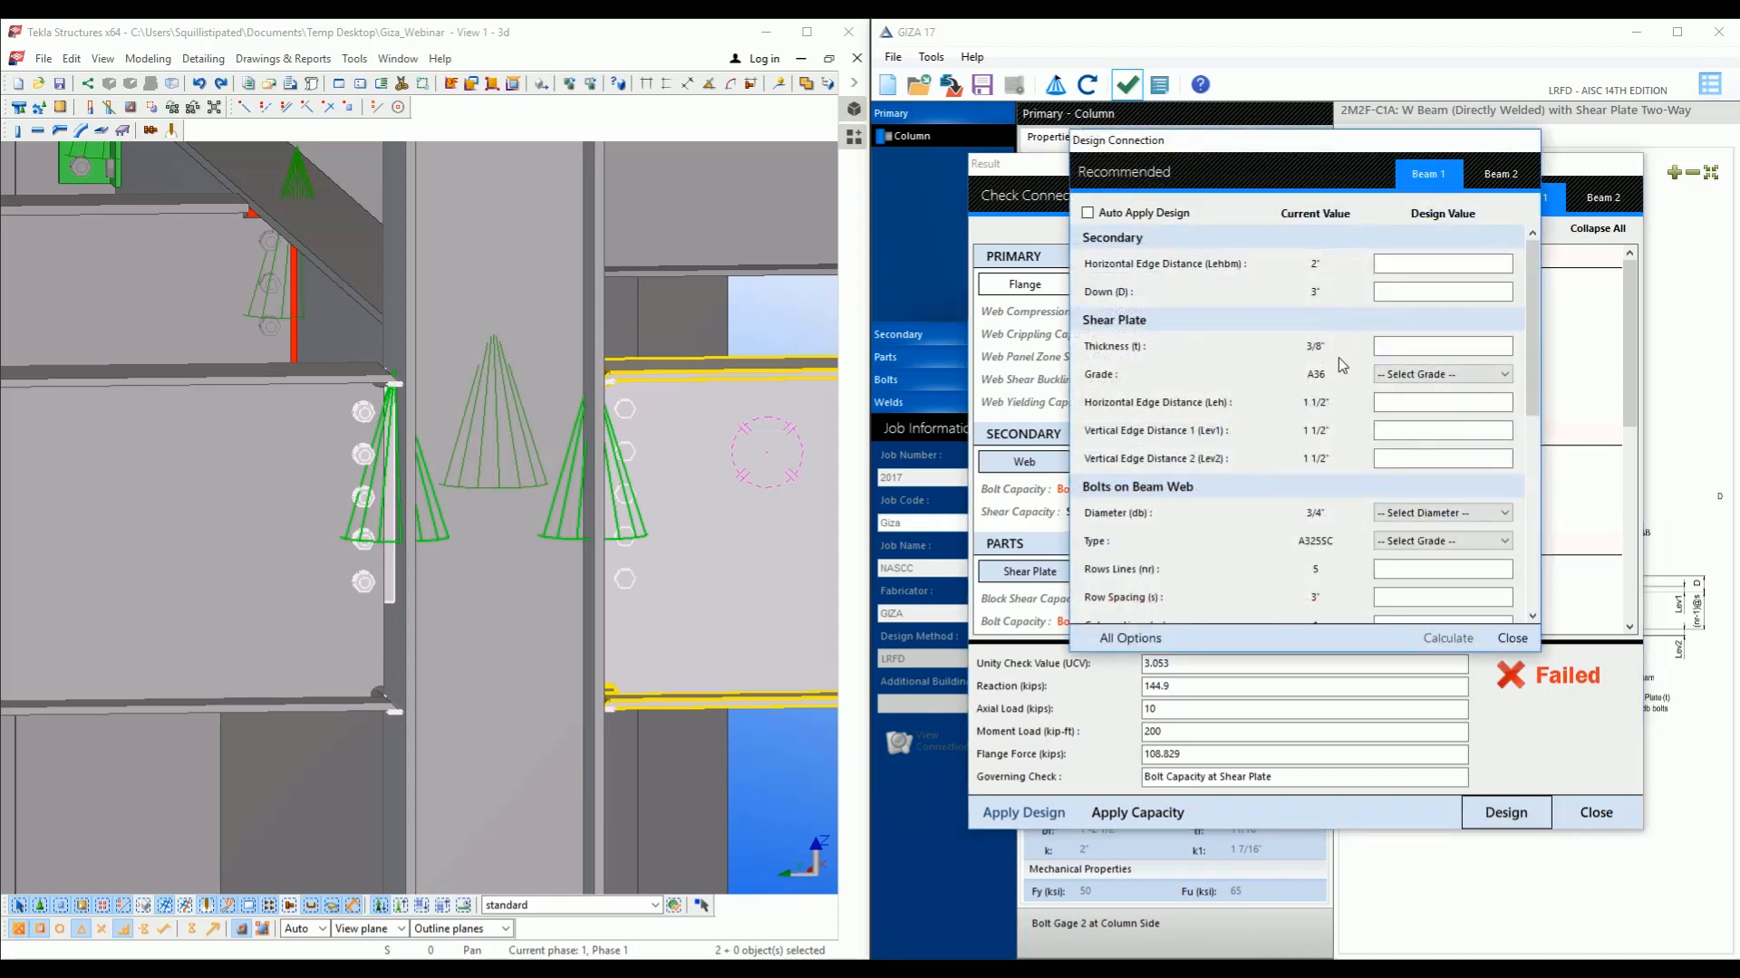
{"action": "left_click", "coordinate": [1395, 349]}
{"action": "type", "text": "1/2"}
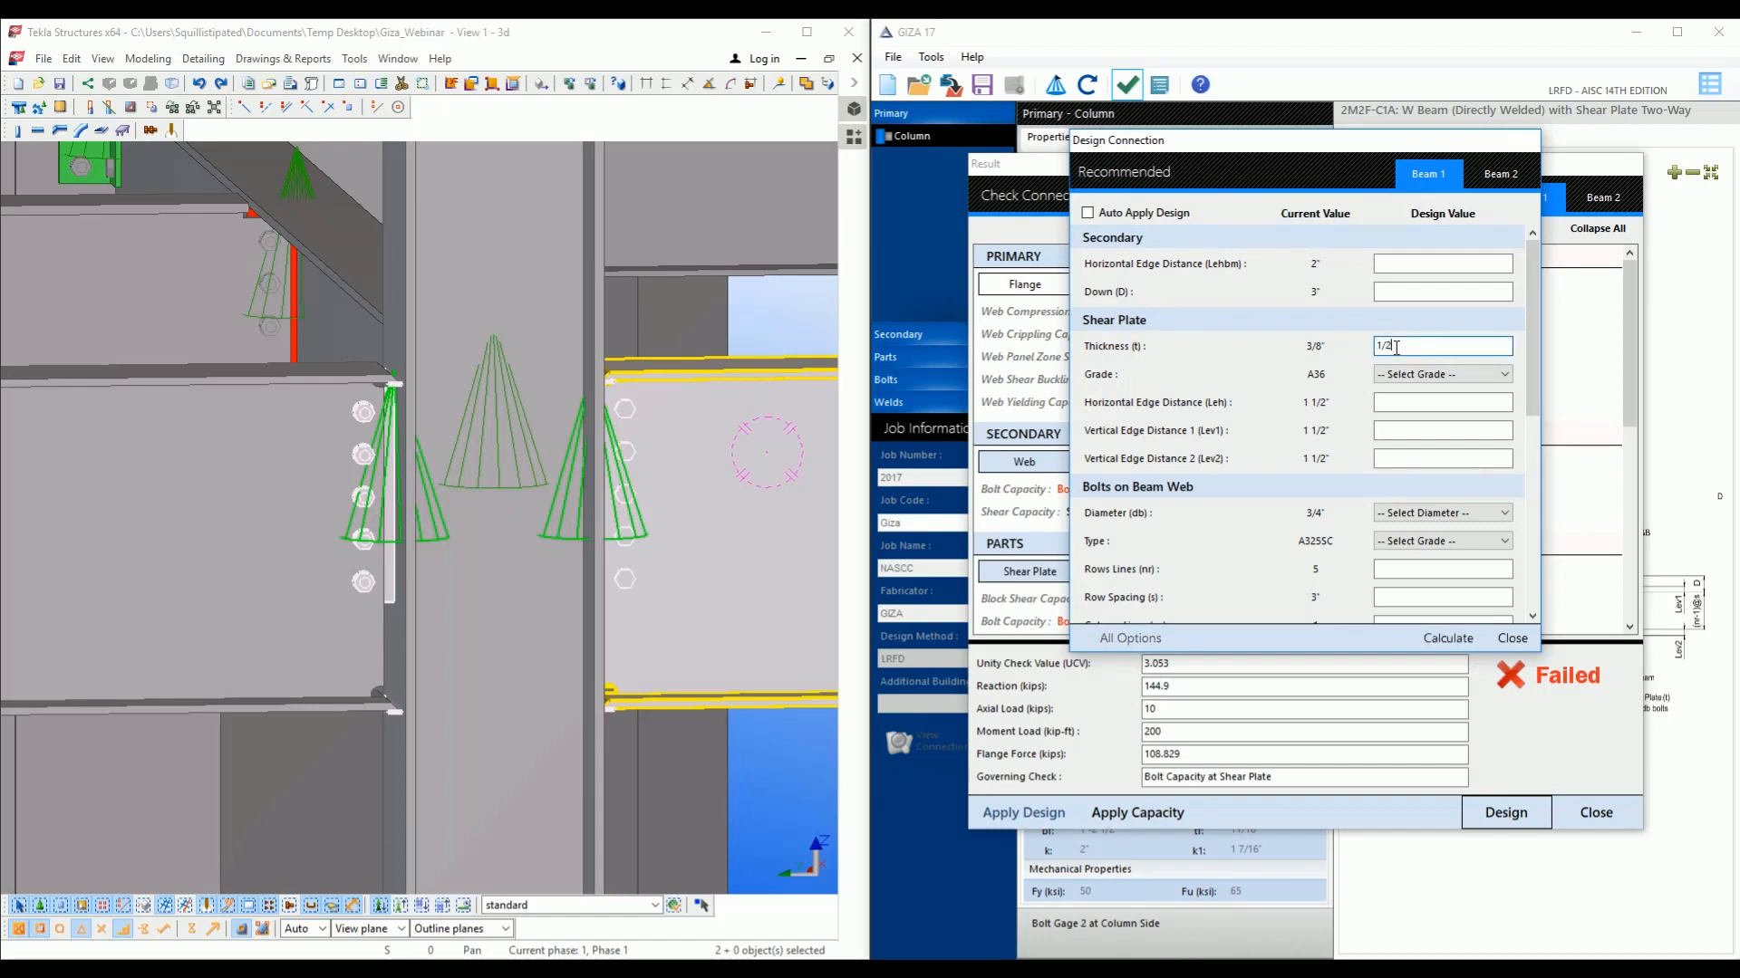
{"action": "left_click", "coordinate": [1408, 514]}
{"action": "left_click", "coordinate": [1408, 589]}
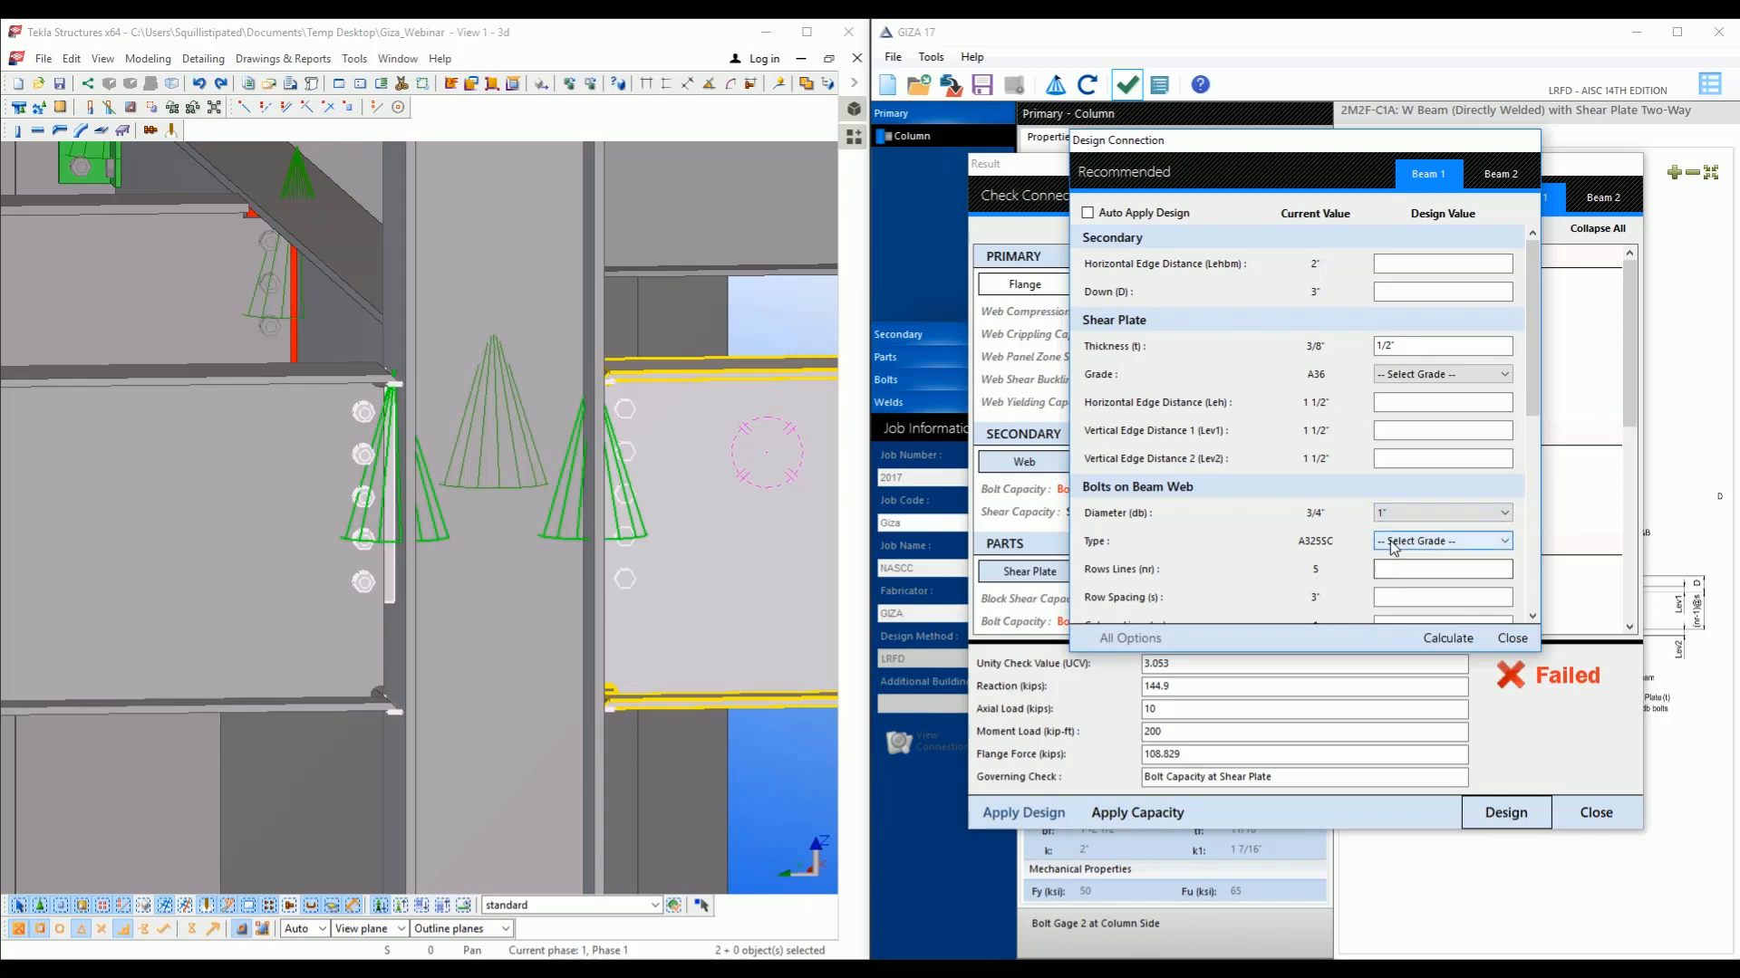
{"action": "left_click", "coordinate": [1414, 541]}
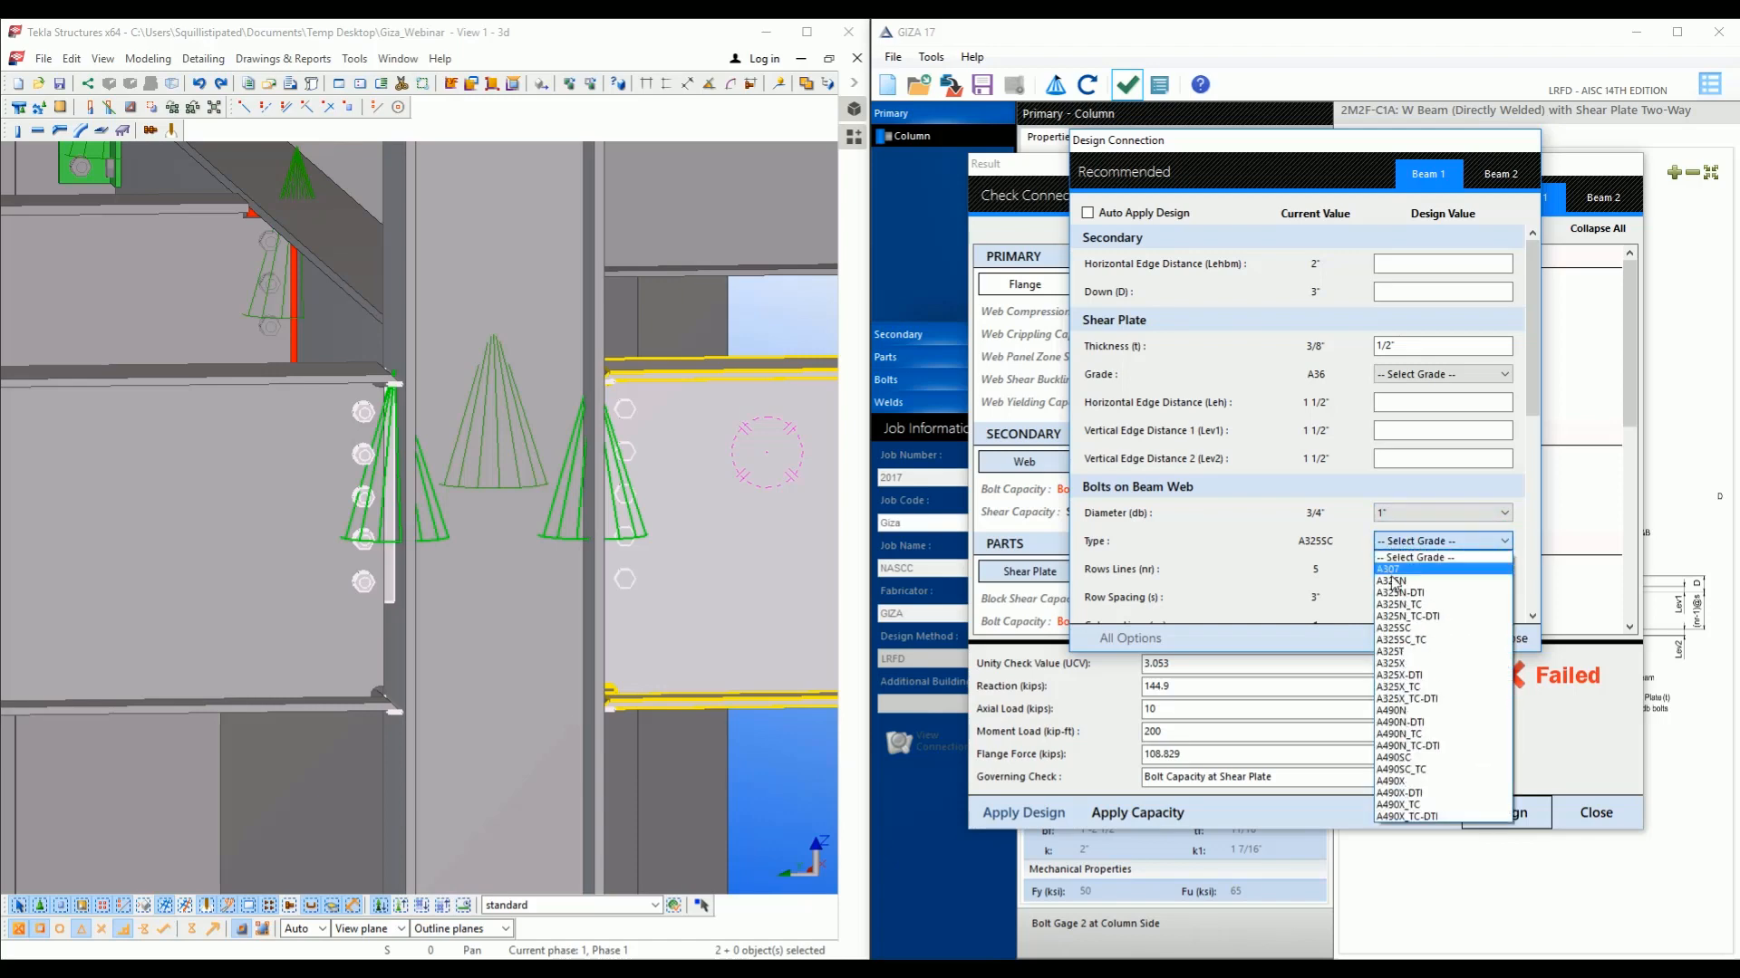
{"action": "left_click", "coordinate": [1395, 757]}
Give the Beam 1 web bolts 6 row lines and 2 column lines, add a doubler plate, and recalculate the connection.
{"action": "scroll", "coordinate": [1322, 578], "scroll_direction": "down", "scroll_amount": 5}
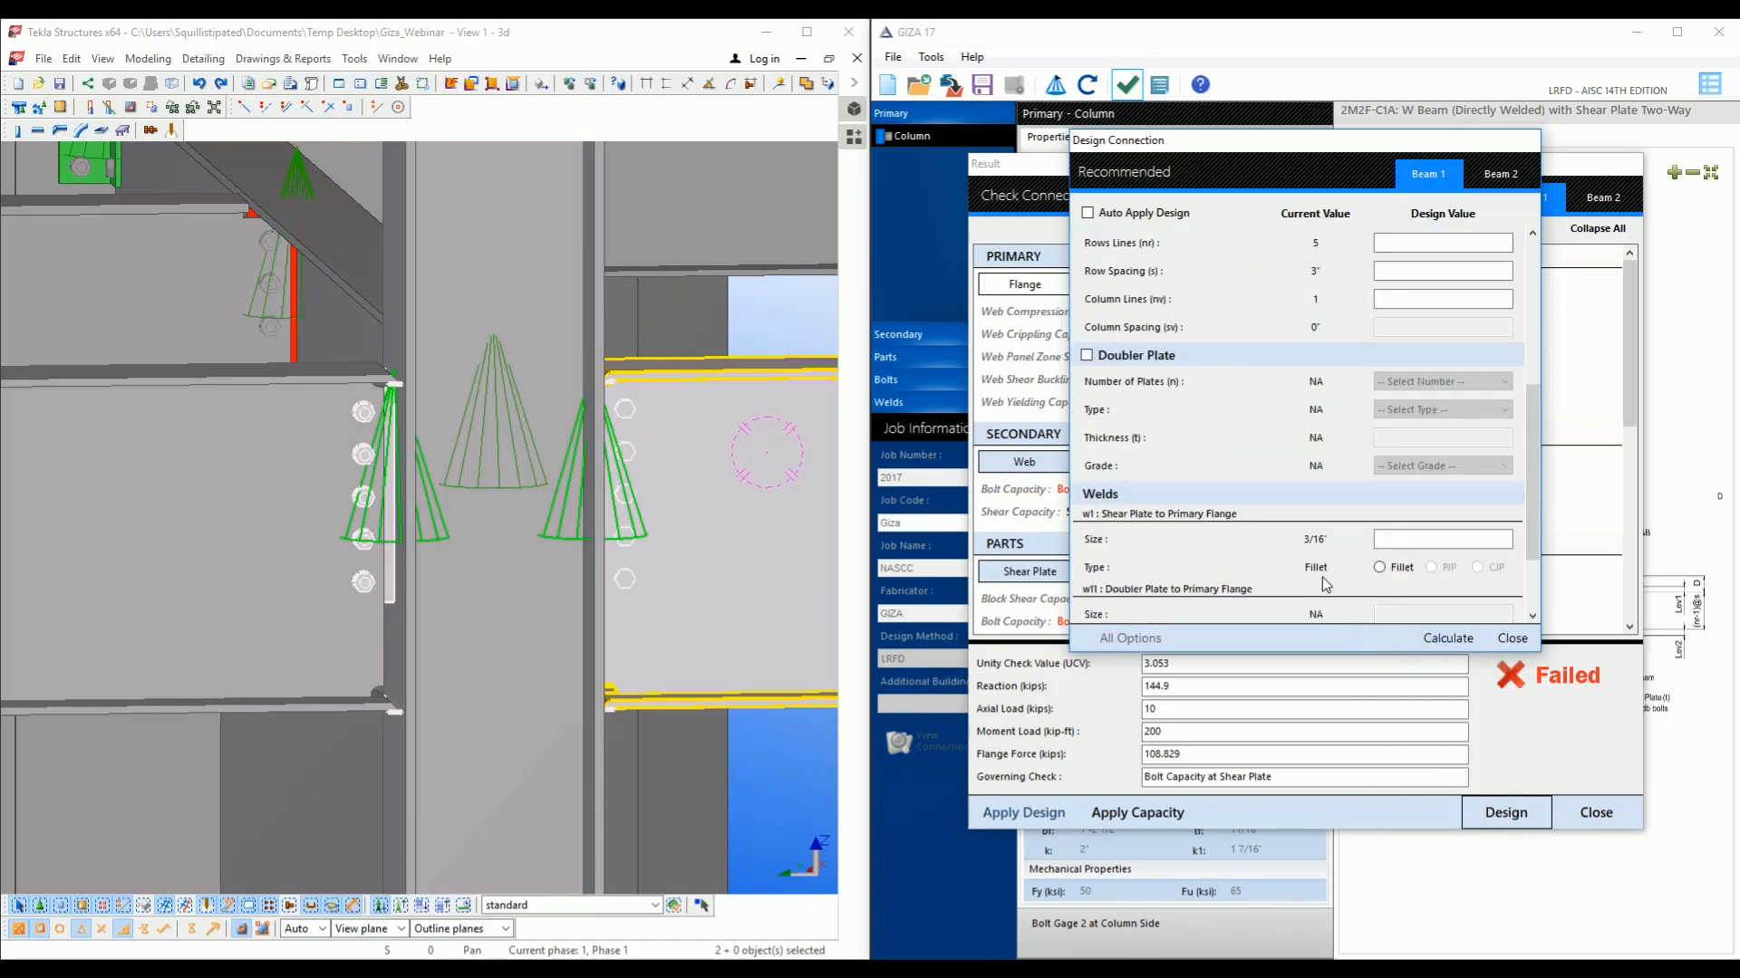
{"action": "left_click", "coordinate": [1384, 243]}
{"action": "type", "text": "6"}
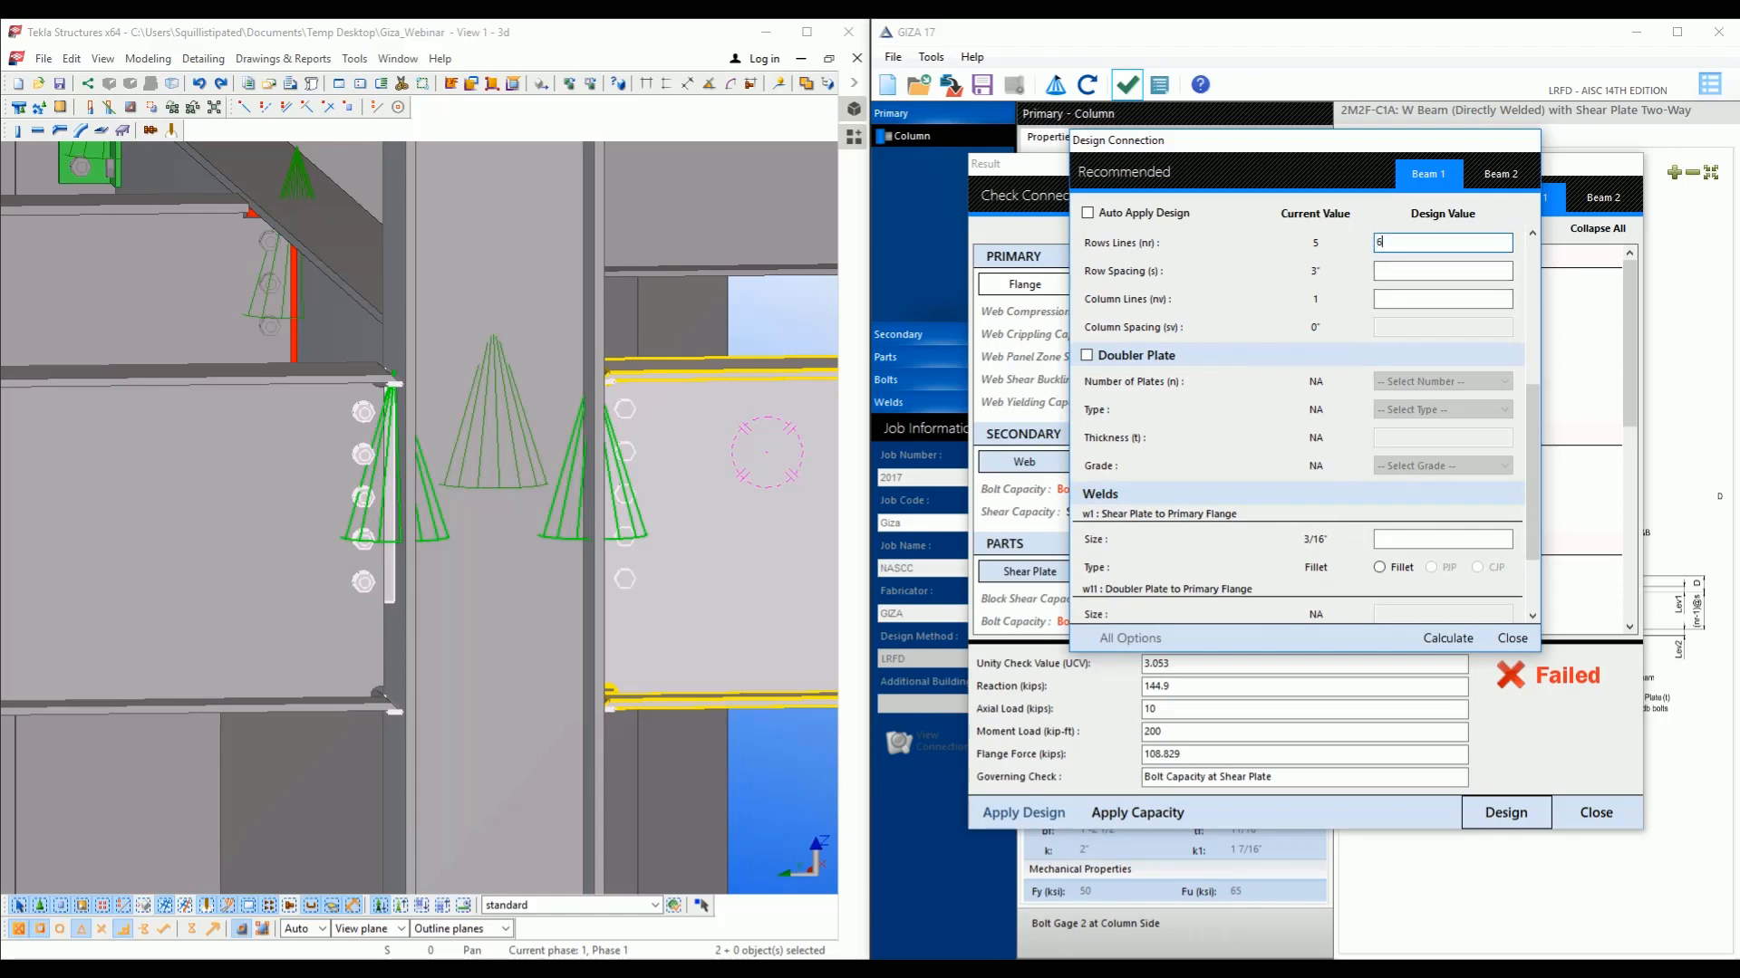
{"action": "left_click", "coordinate": [1385, 301]}
{"action": "type", "text": "2"}
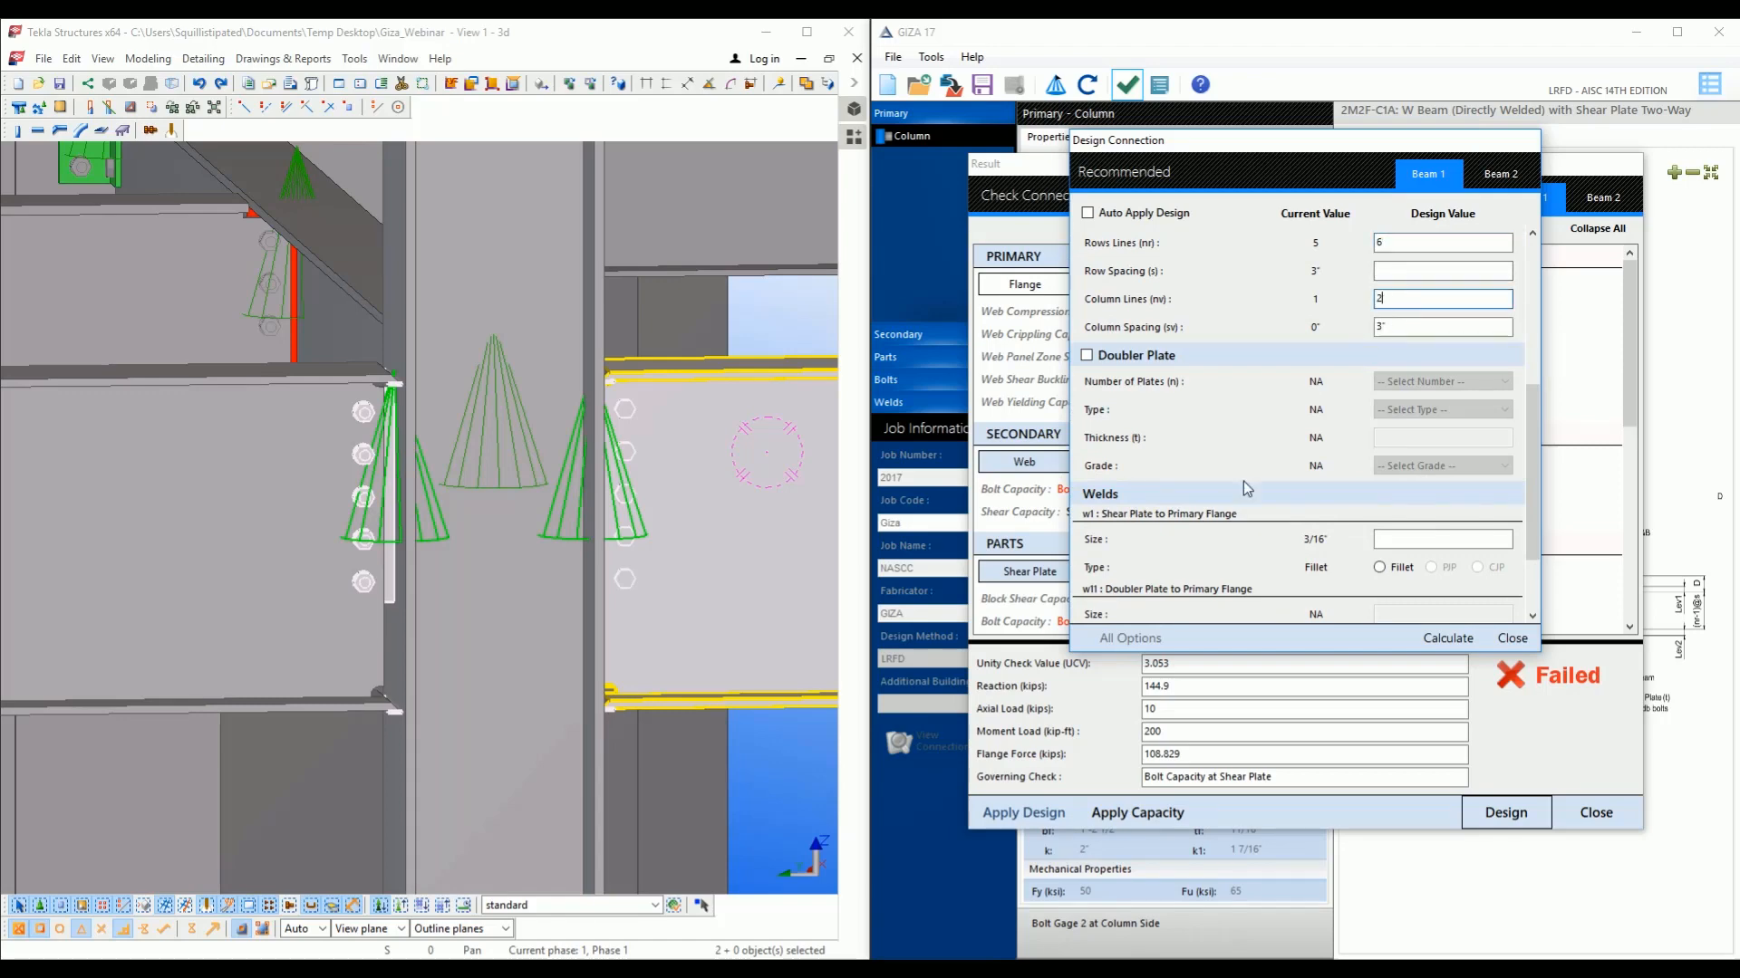
{"action": "left_click", "coordinate": [1086, 355]}
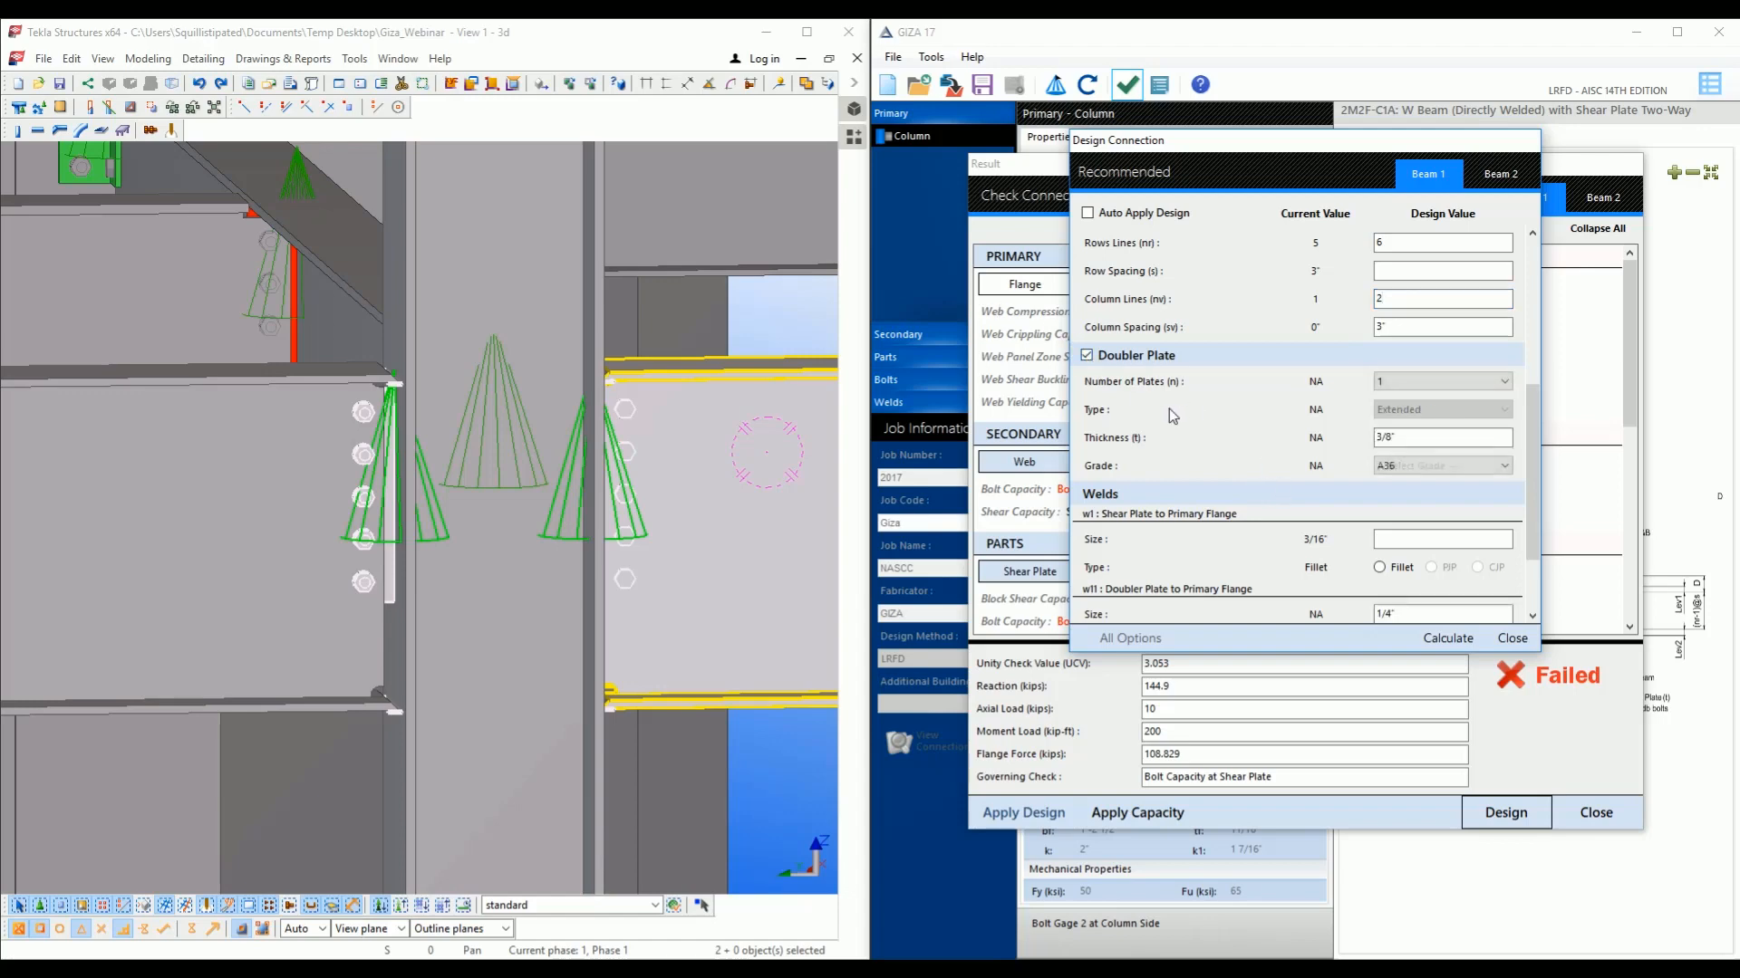
{"action": "left_click", "coordinate": [1446, 640]}
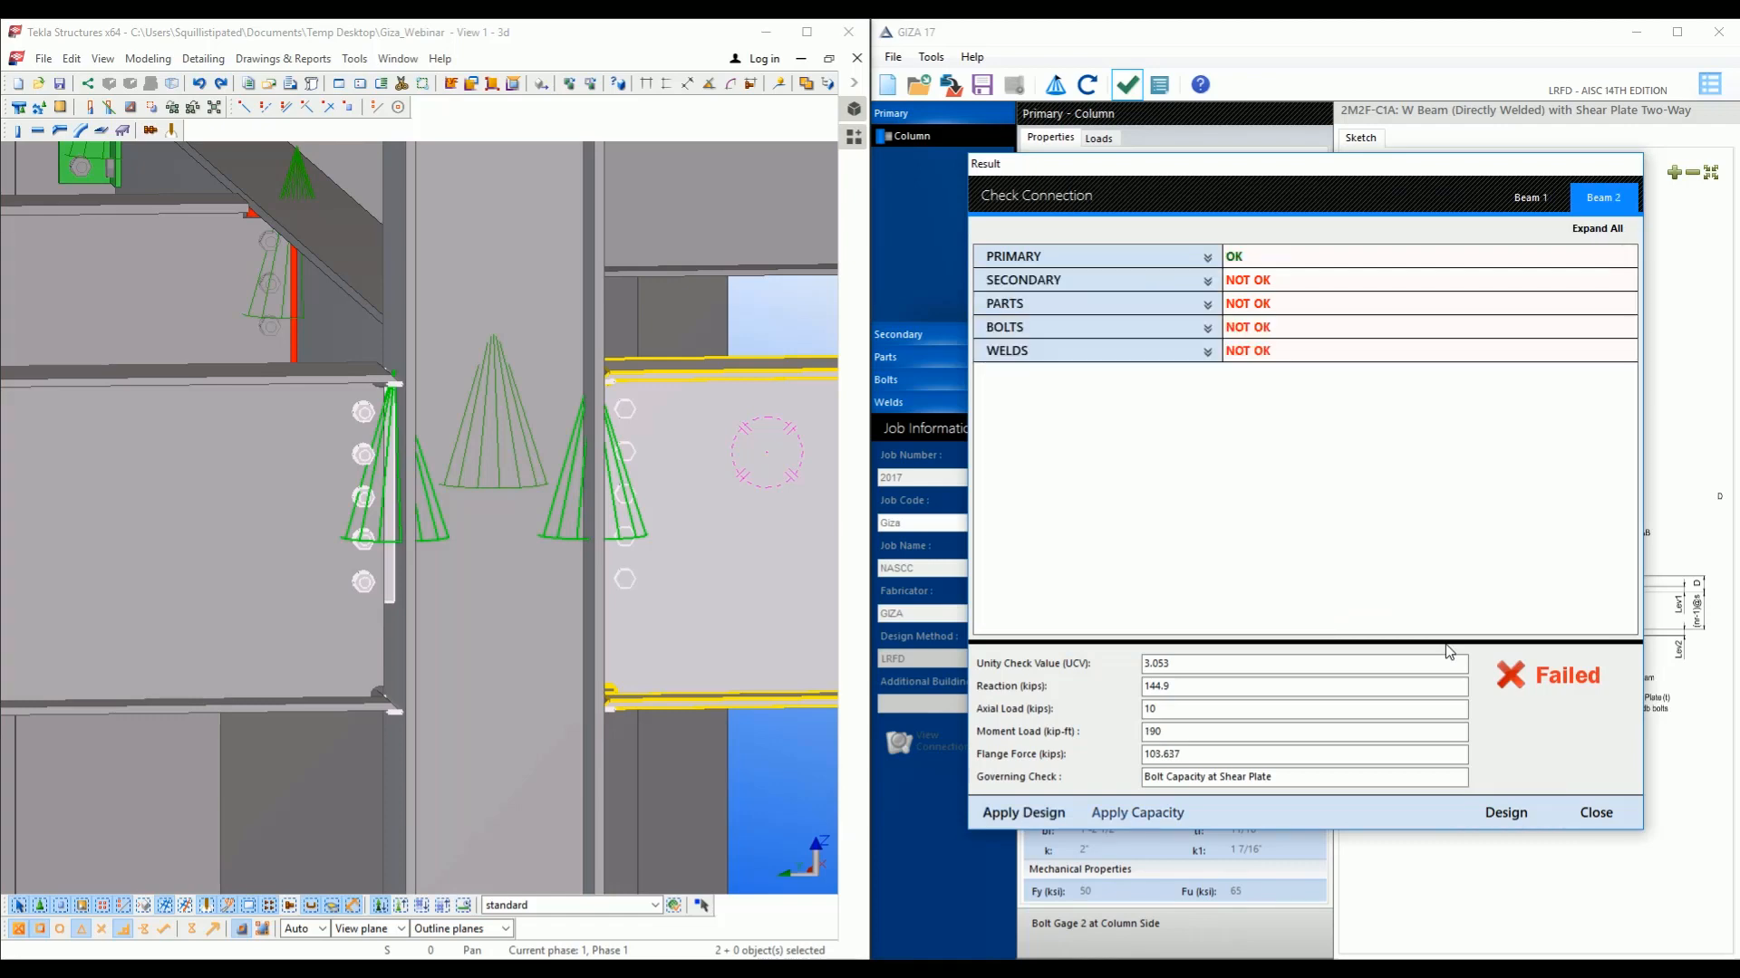
{"action": "left_click", "coordinate": [1538, 199]}
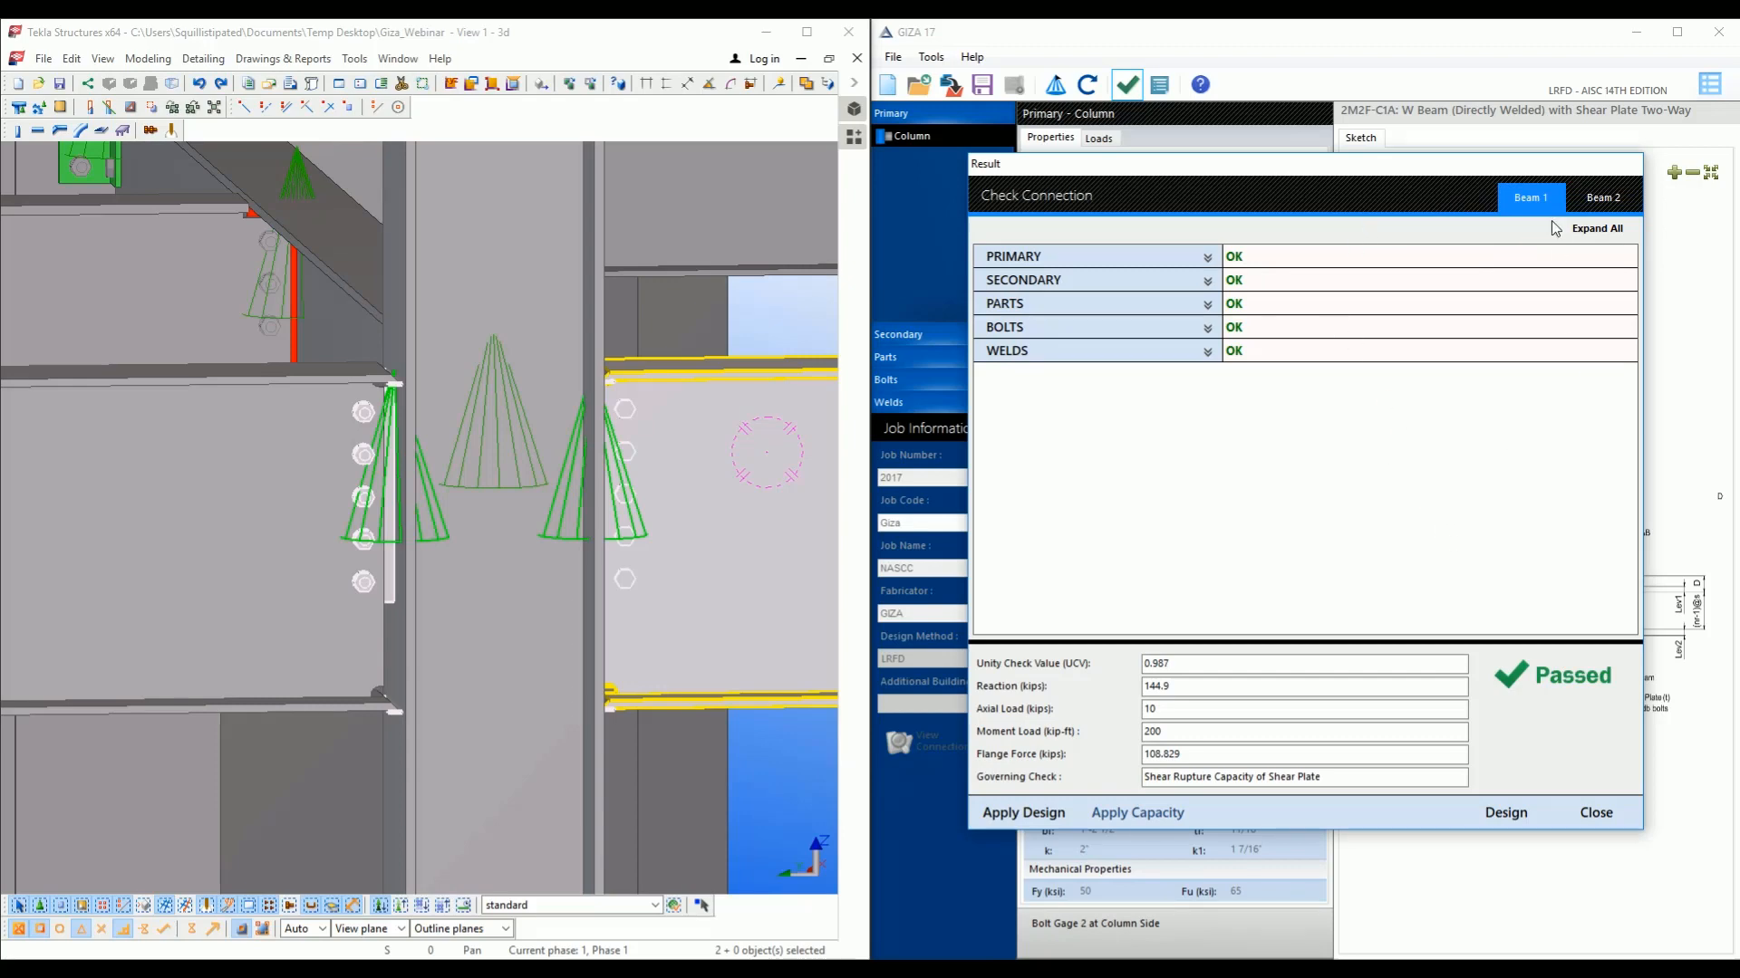
In the Beam 2 design, set the shear plate thickness to 1/2" and the beam web bolts to 1" diameter, type A490SC.
{"action": "left_click", "coordinate": [1597, 197]}
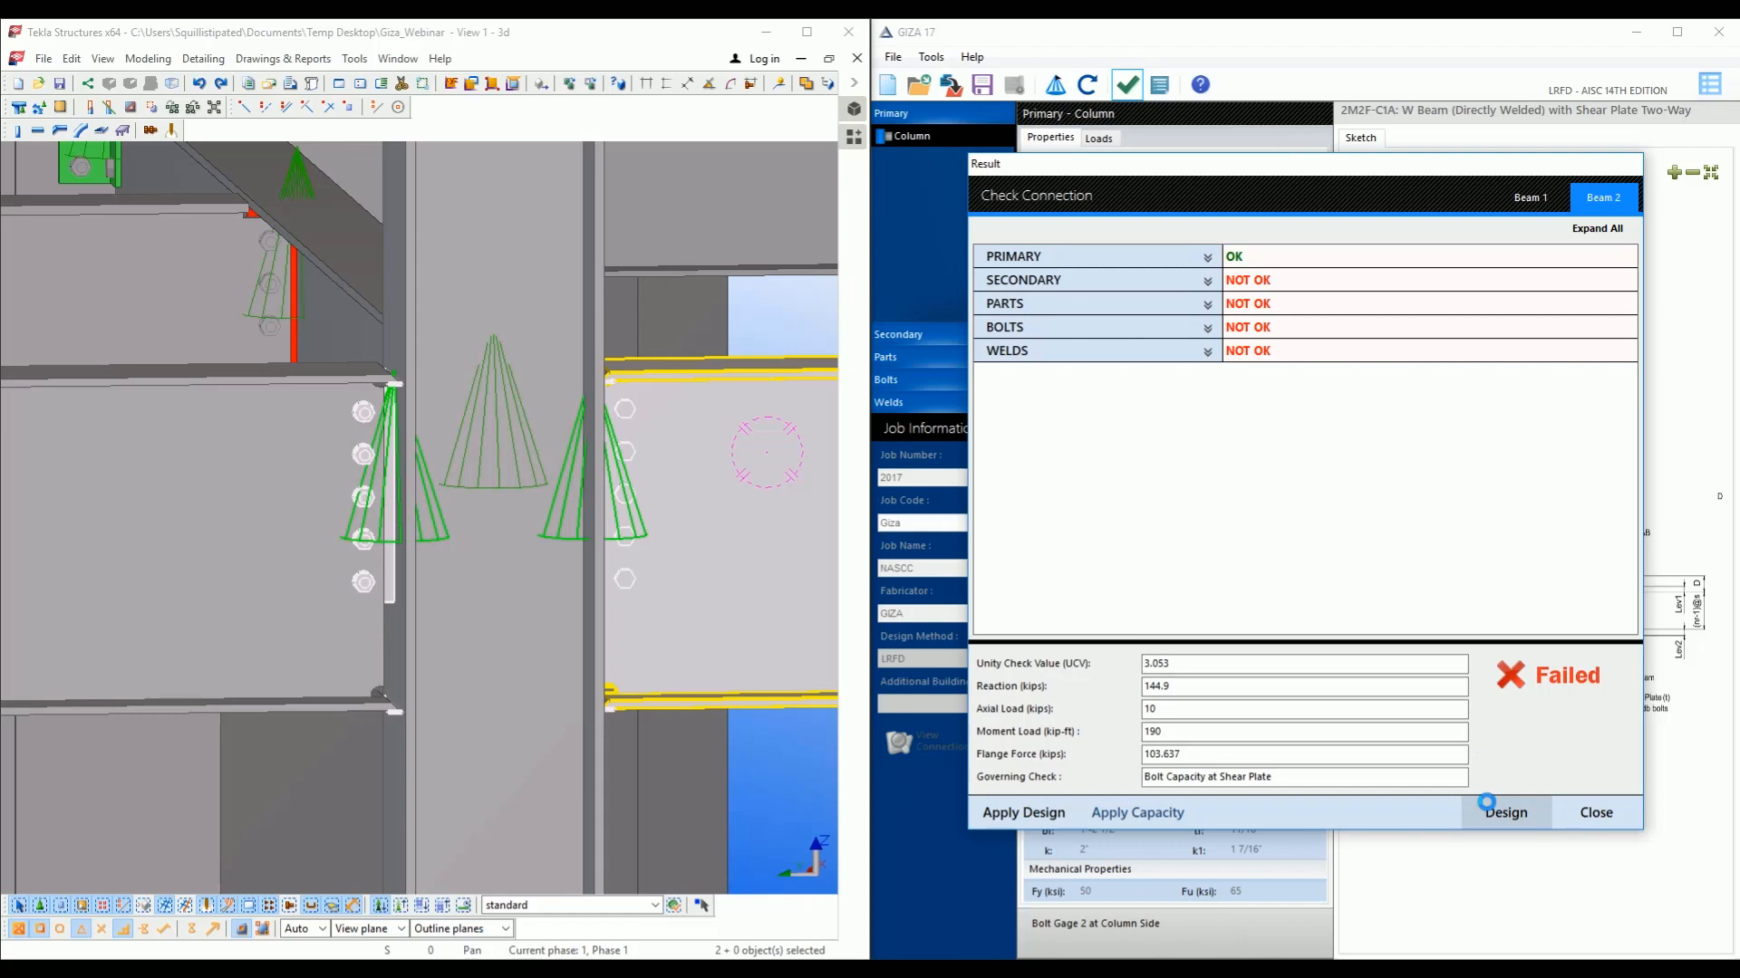
{"action": "left_click", "coordinate": [1486, 803]}
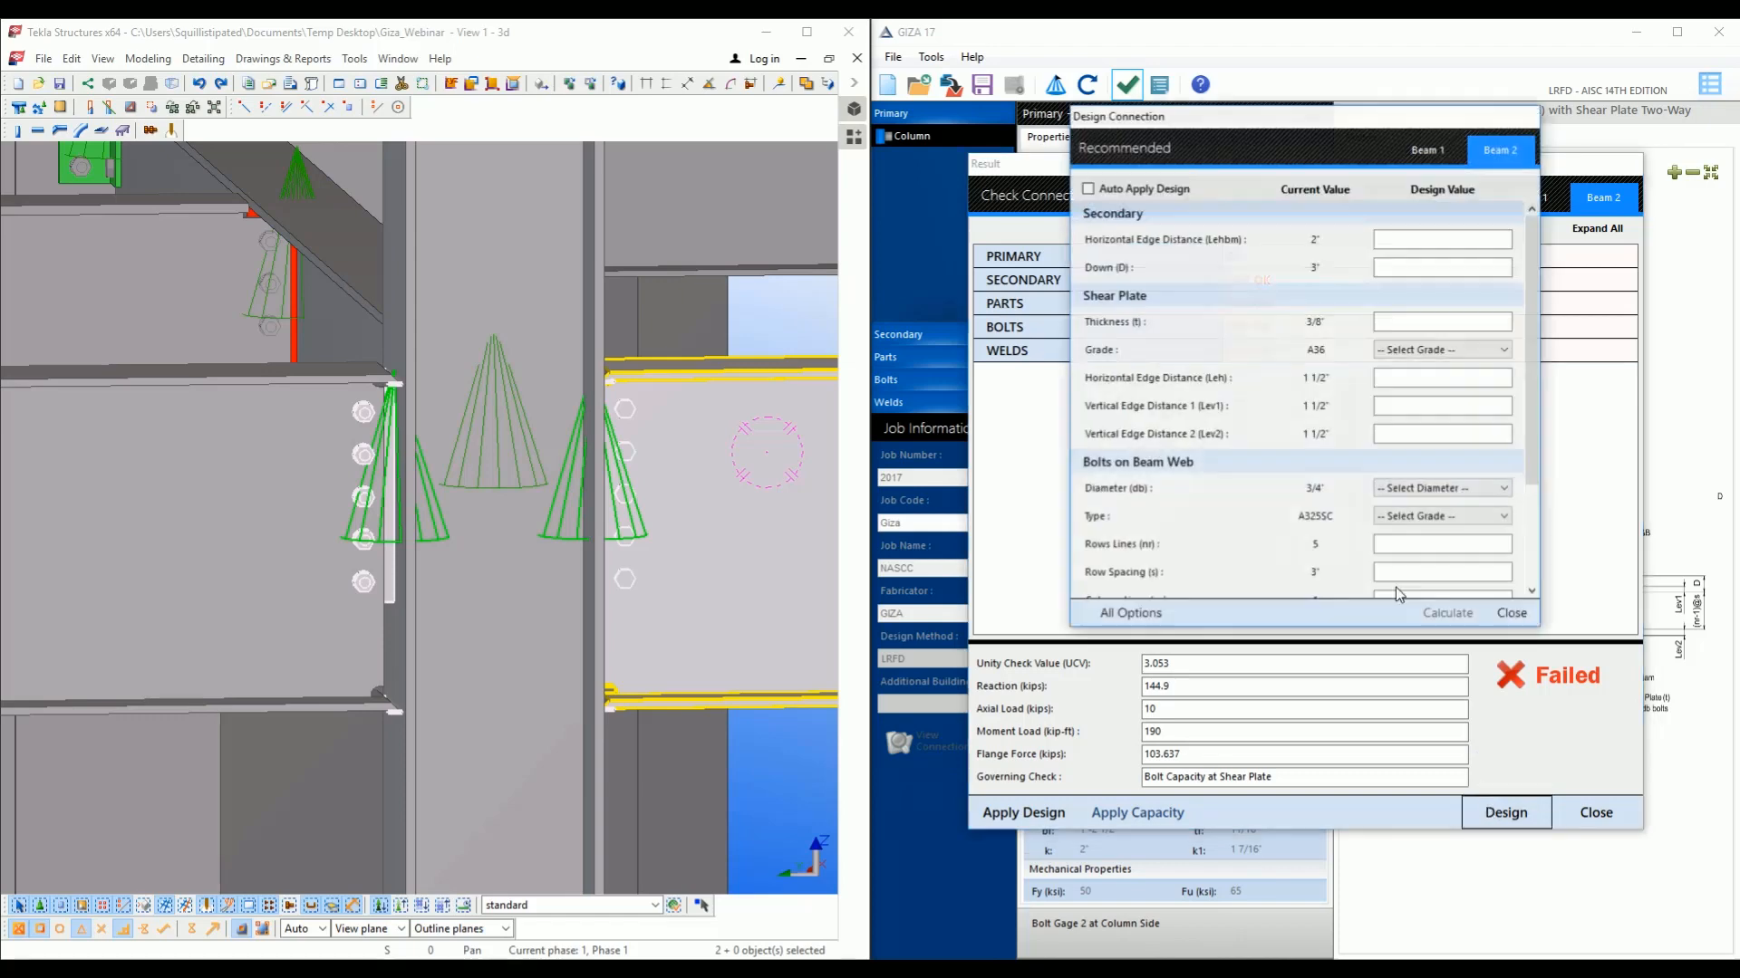
{"action": "left_click", "coordinate": [1406, 324]}
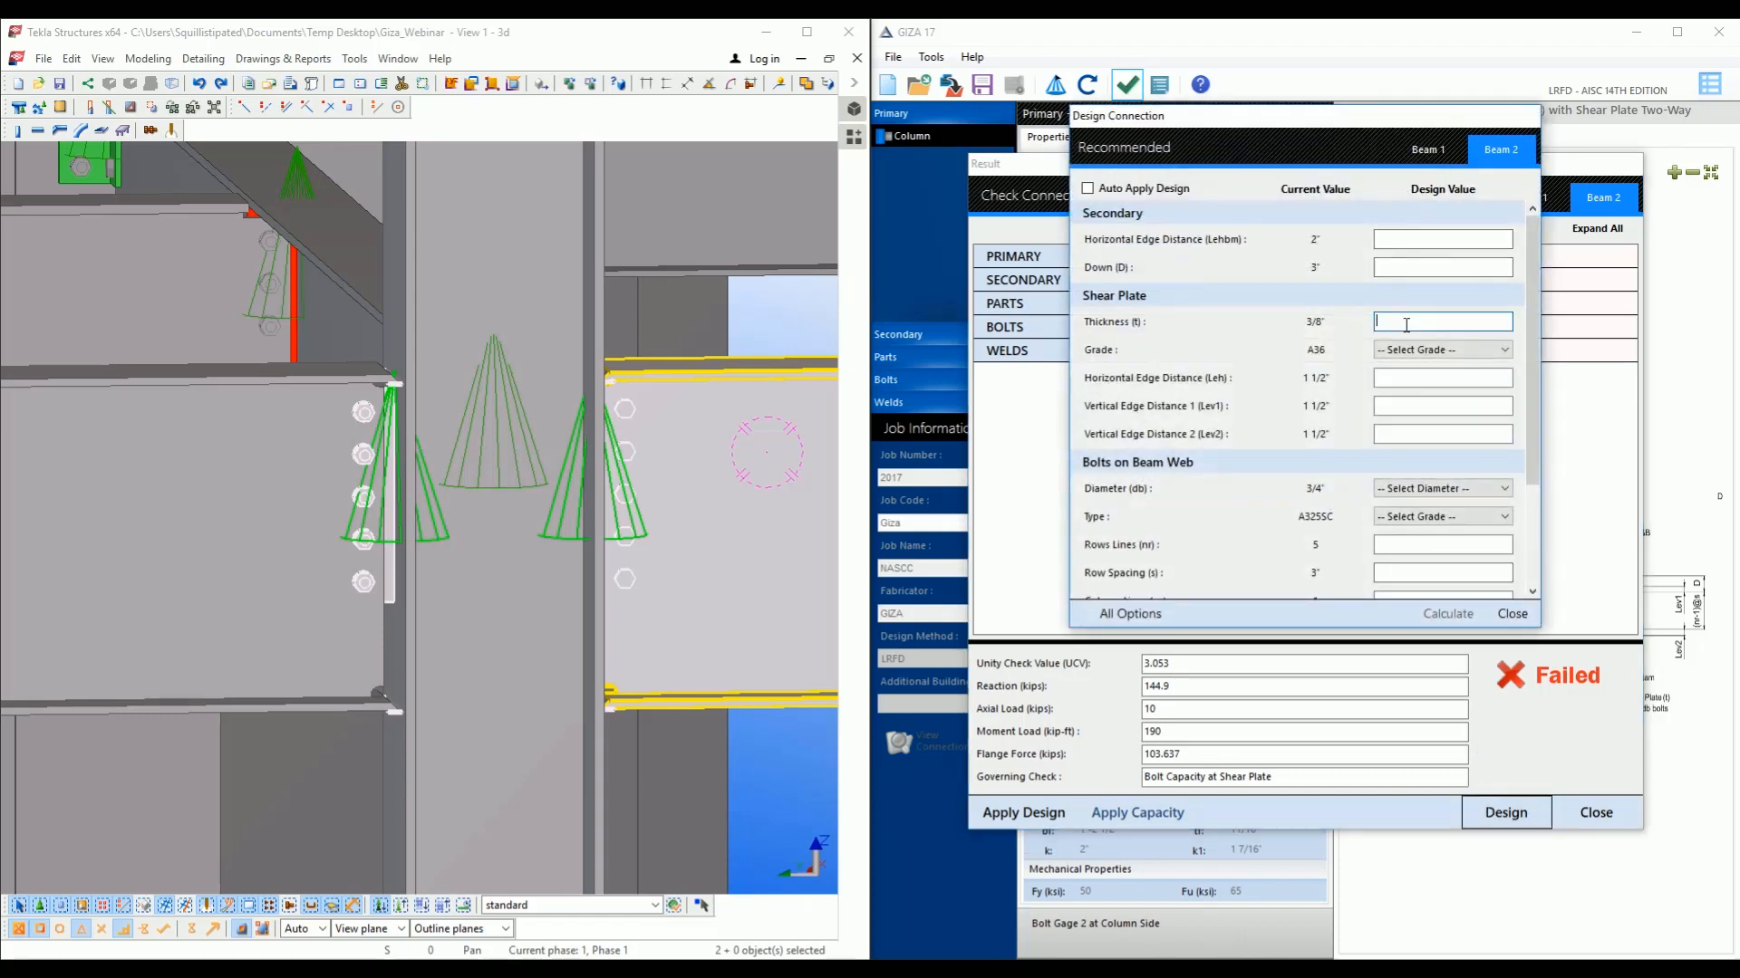
{"action": "type", "text": "1/2"}
{"action": "left_click", "coordinate": [1421, 489]}
{"action": "left_click", "coordinate": [1431, 570]}
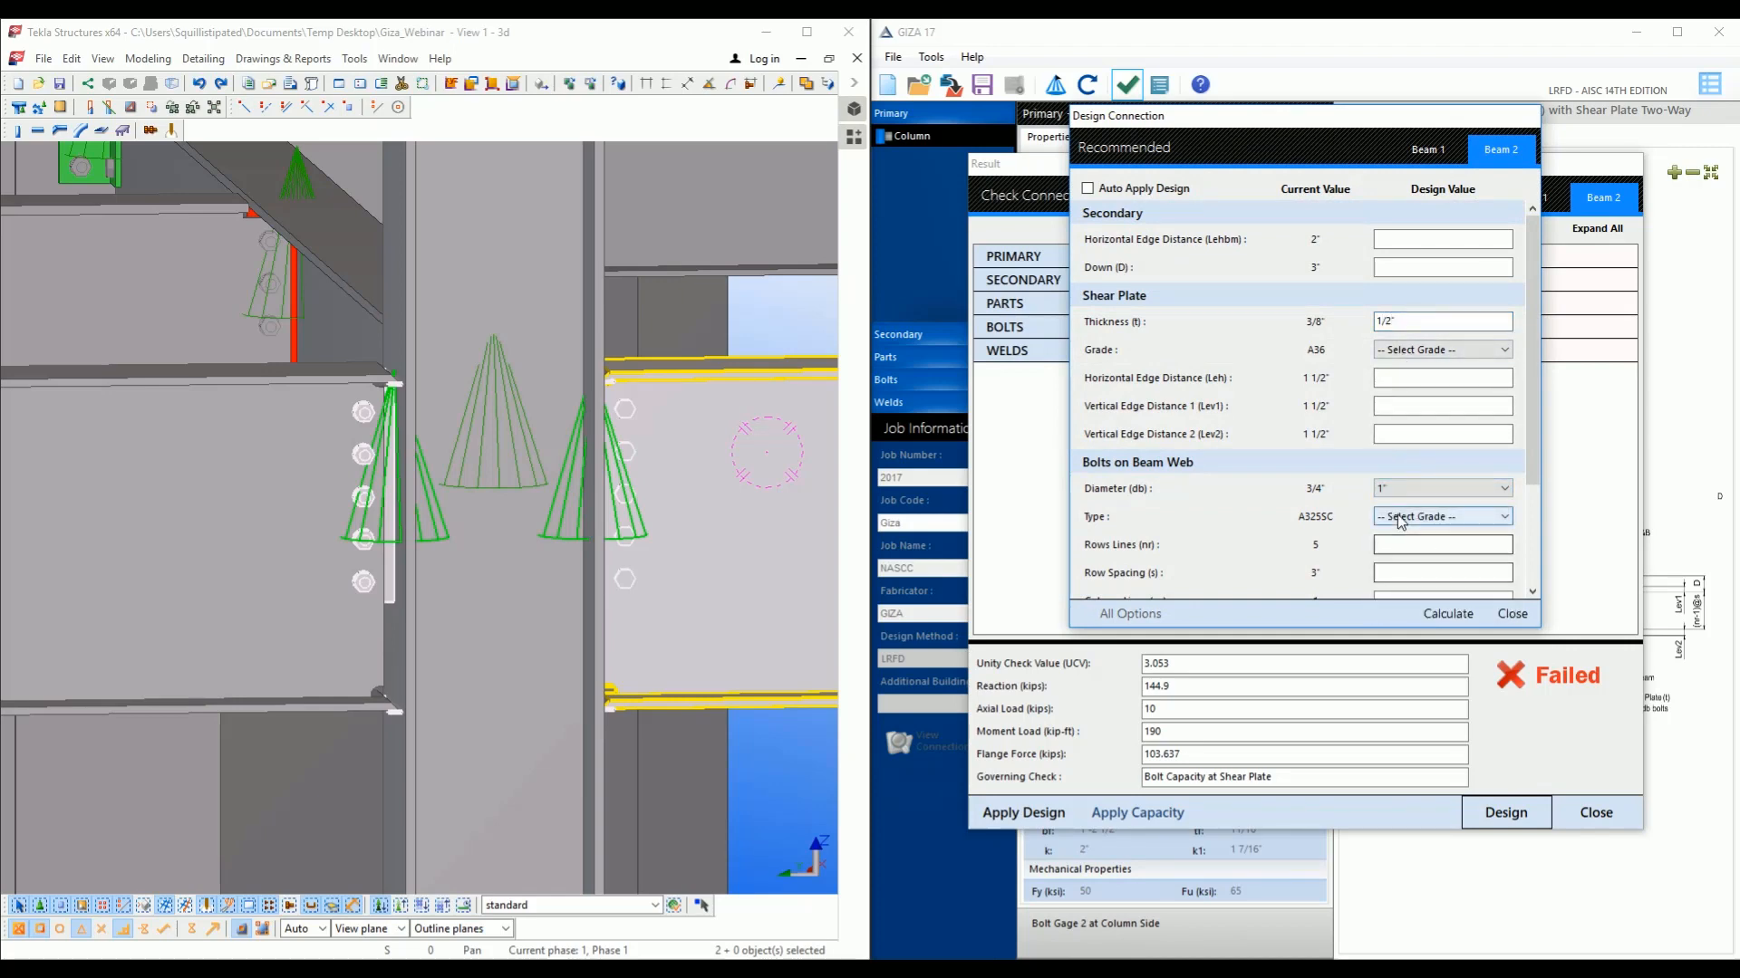
{"action": "left_click", "coordinate": [1401, 518]}
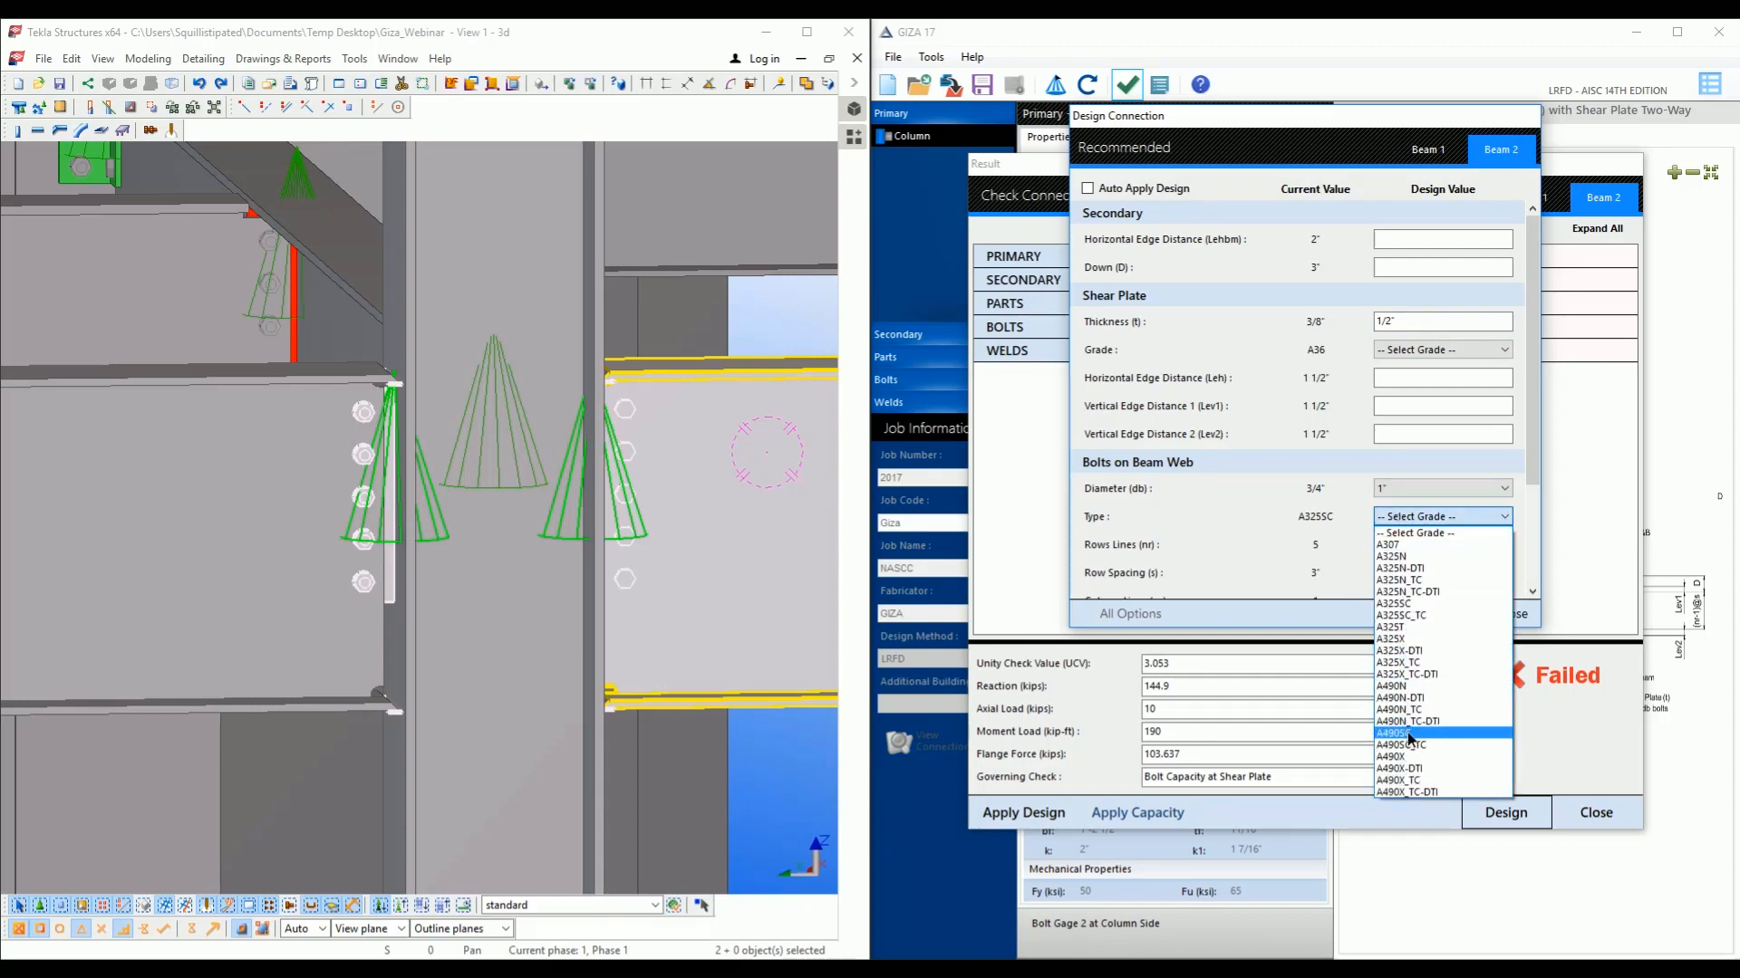
{"action": "left_click", "coordinate": [1395, 733]}
Set the Beam 2 web bolts to 6 row lines and 2 column lines, recalculate, and review both beams' results.
{"action": "left_click", "coordinate": [1401, 546]}
{"action": "type", "text": "6"}
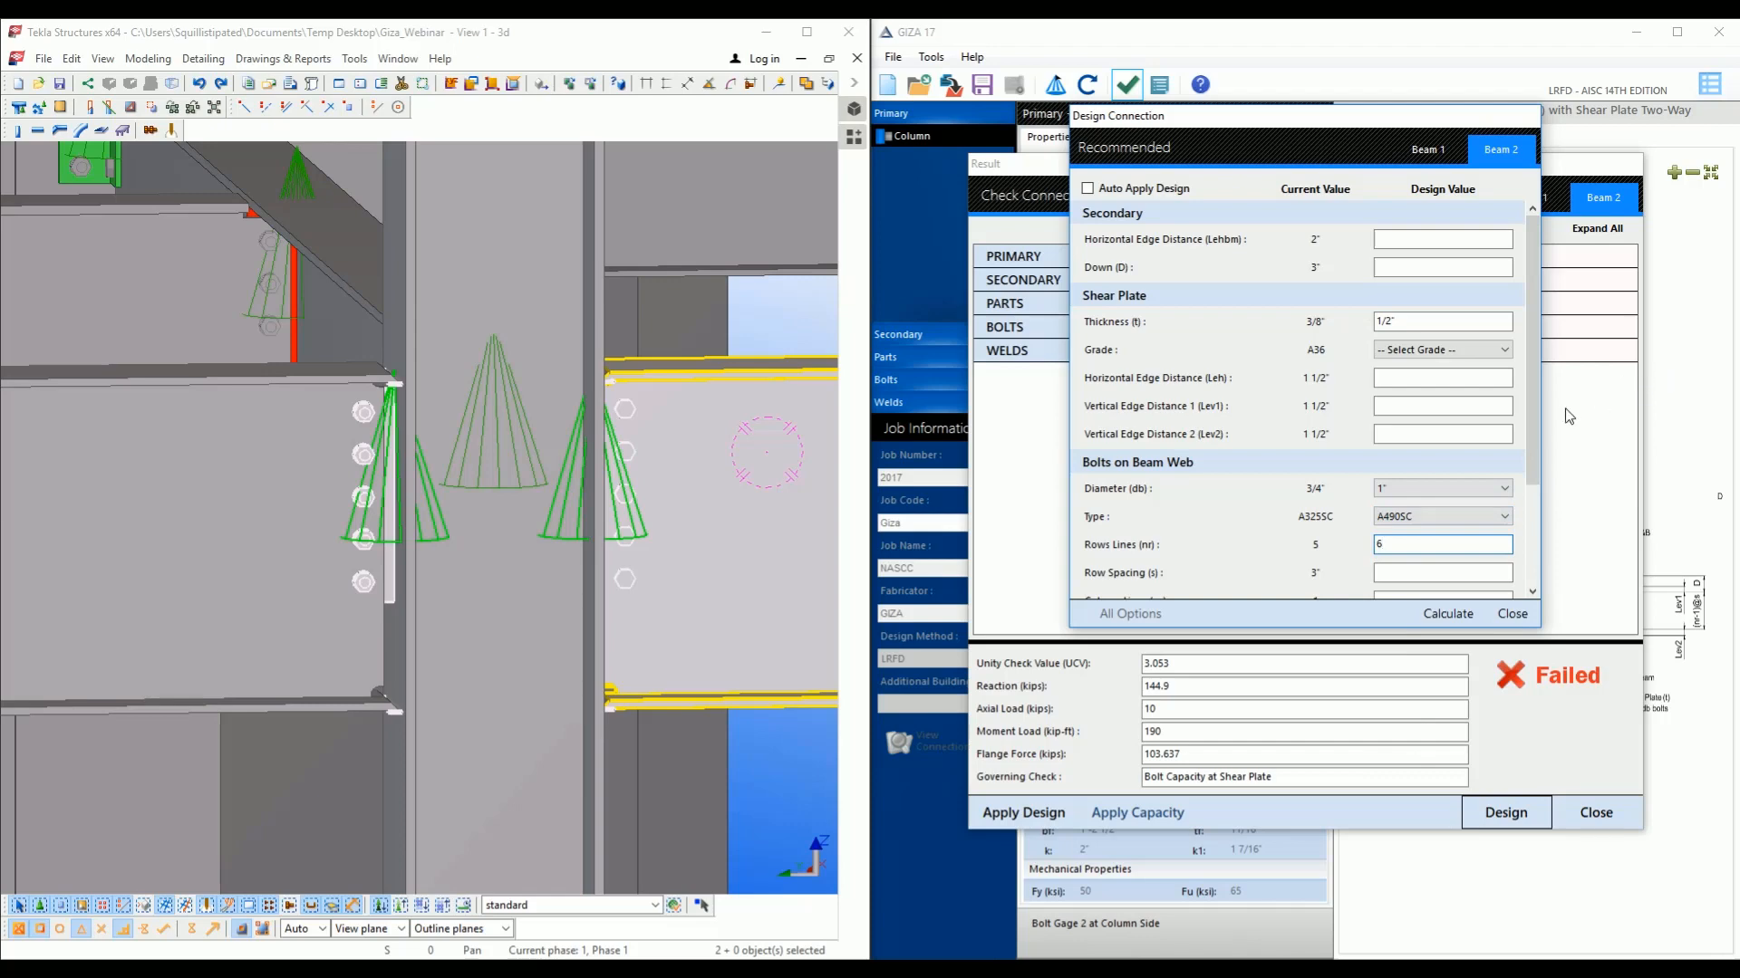
{"action": "left_click_drag", "start_coordinate": [1526, 416], "coordinate": [1525, 459]}
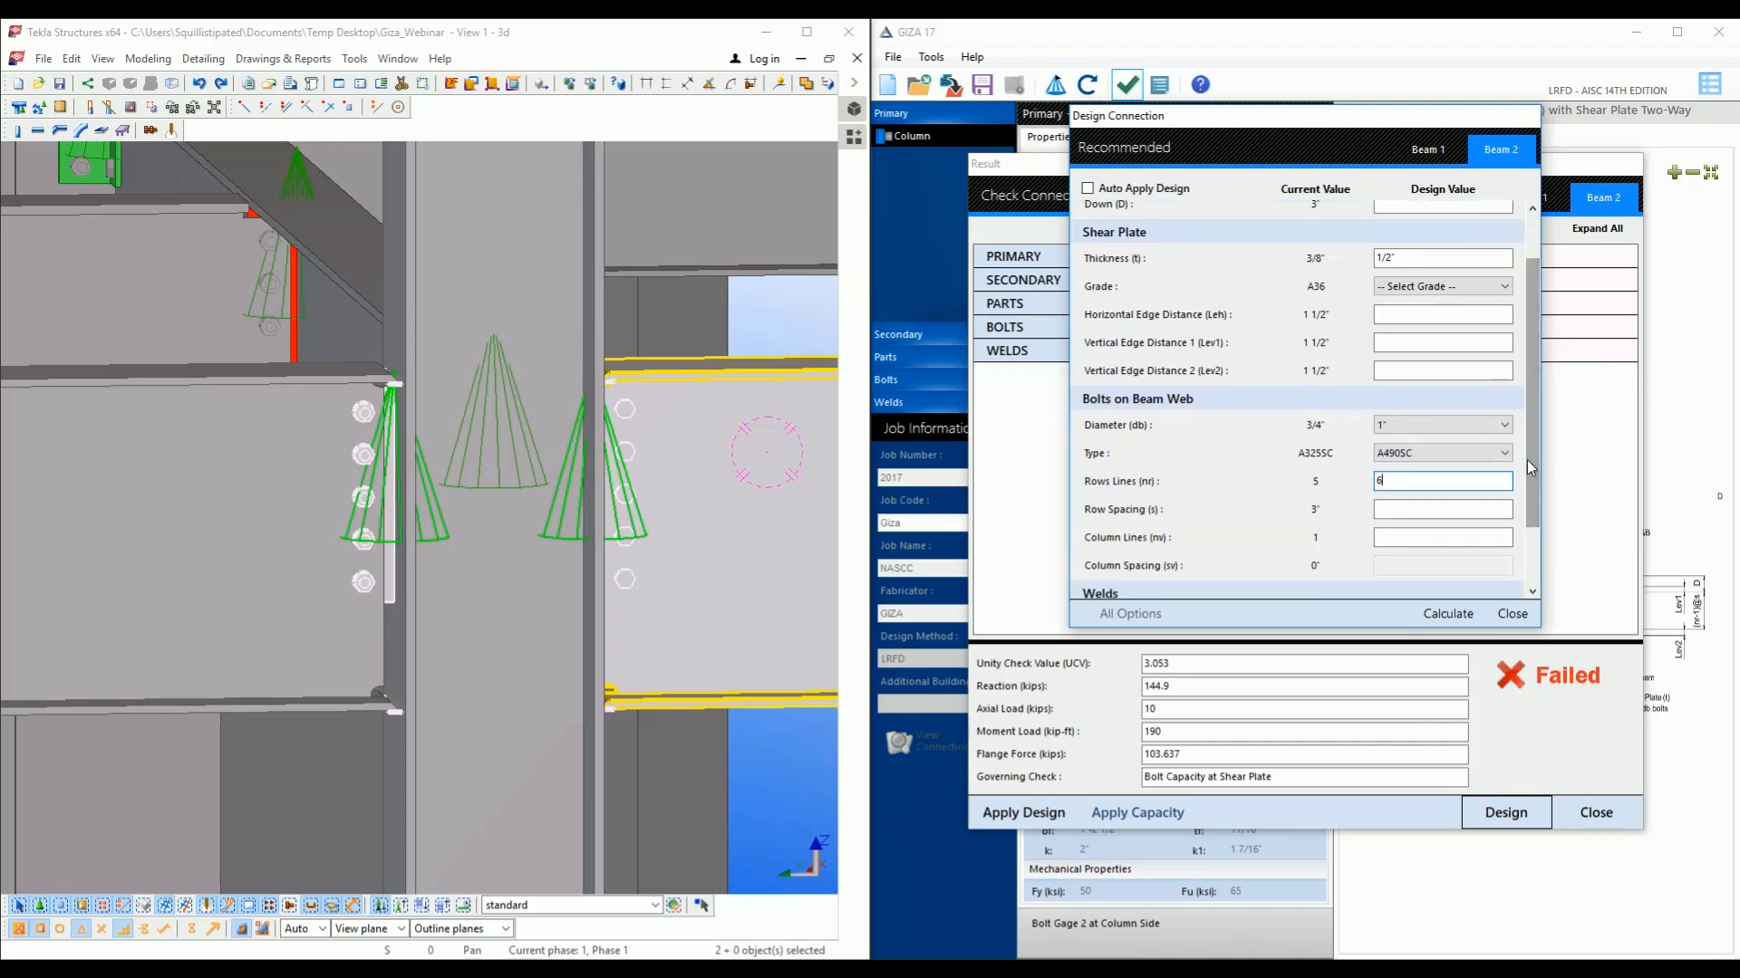
{"action": "left_click", "coordinate": [1436, 535]}
{"action": "type", "text": "2"}
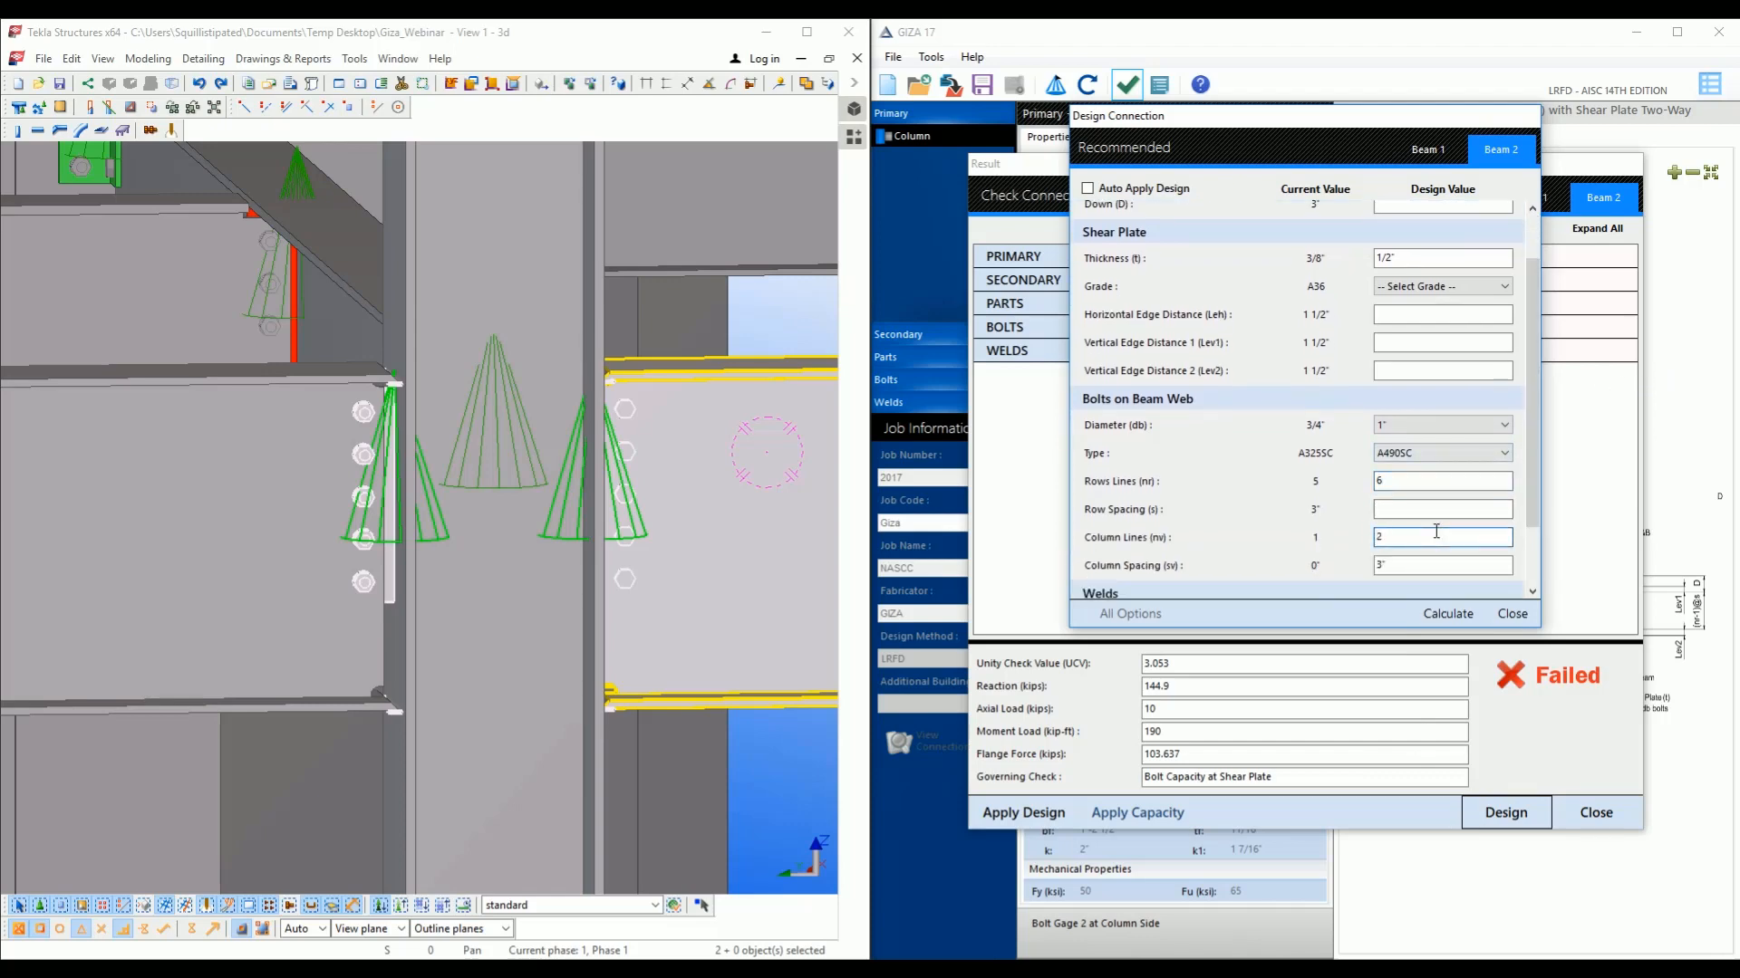
{"action": "left_click", "coordinate": [1428, 609]}
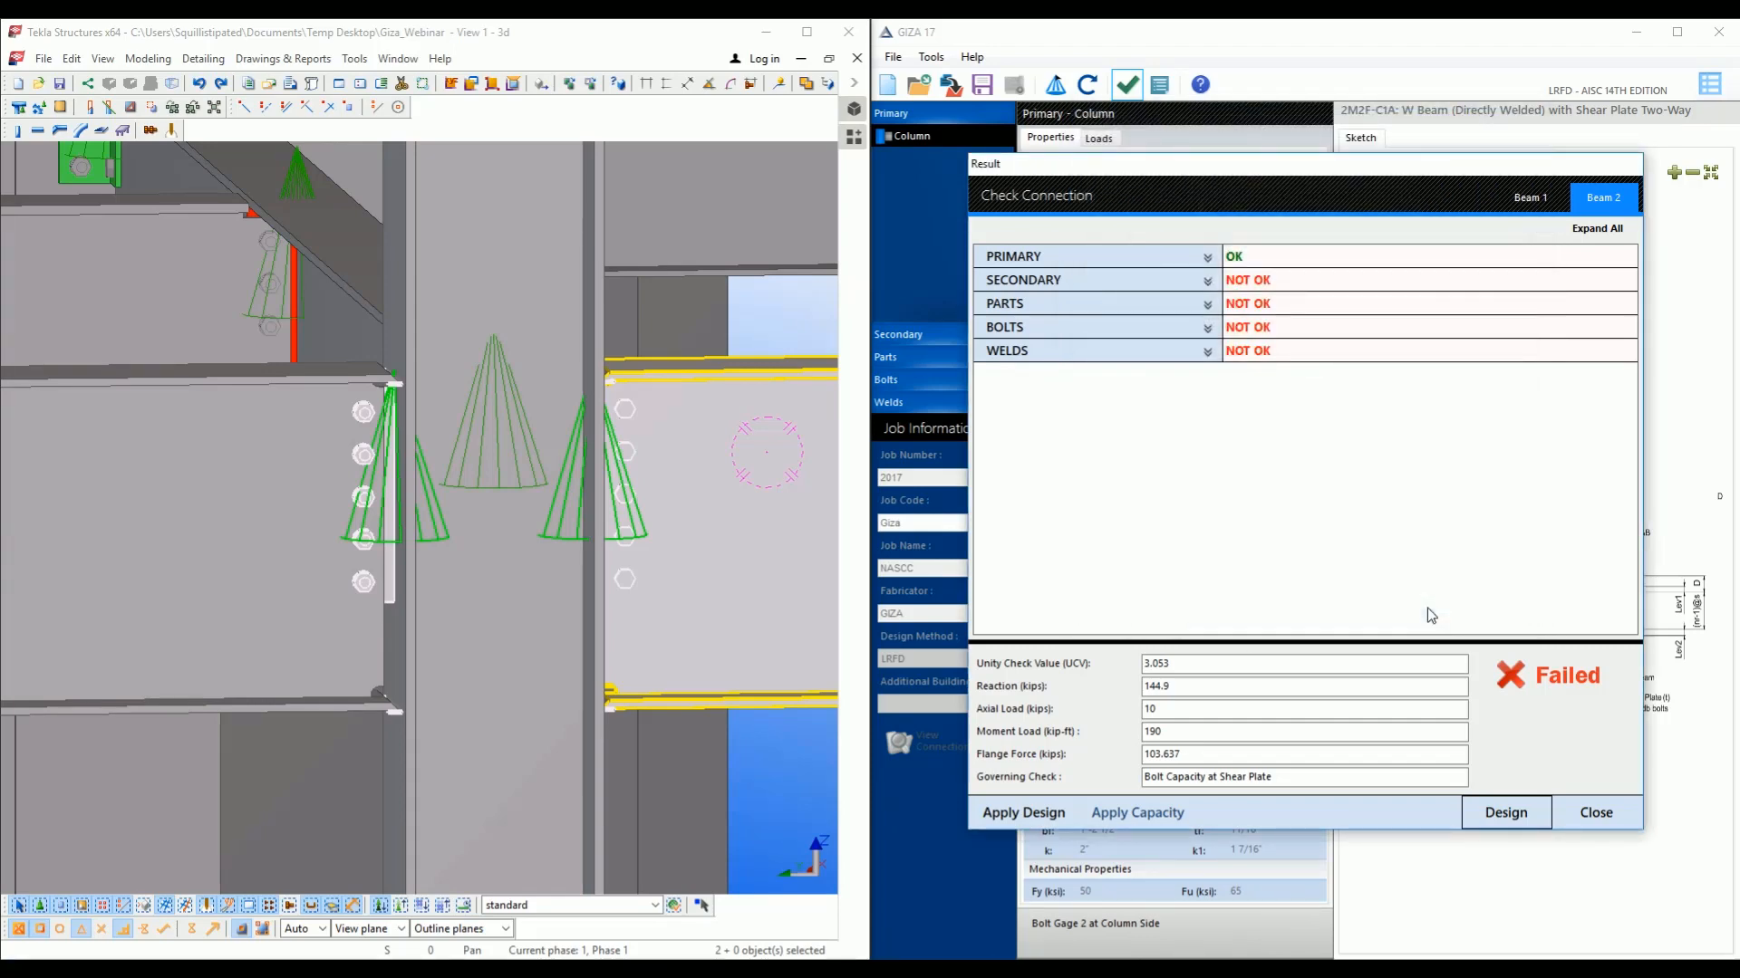
{"action": "left_click", "coordinate": [1584, 200]}
{"action": "left_click", "coordinate": [1536, 198]}
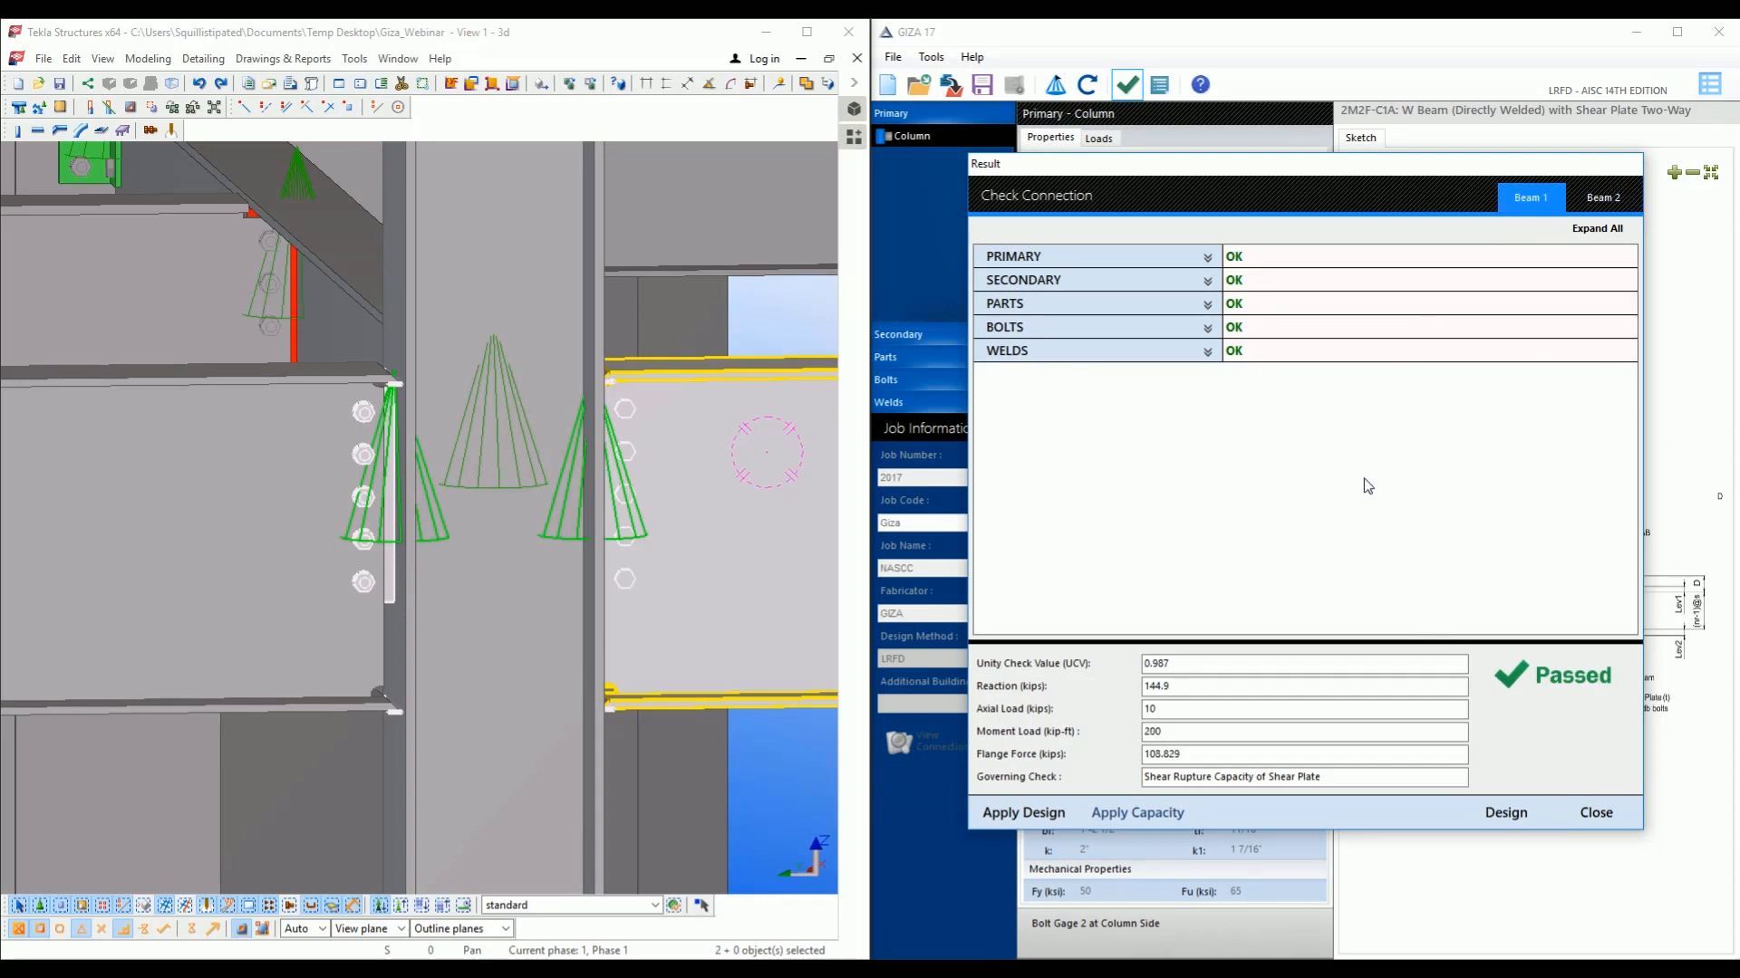
Apply the new design values and the connection capacity to the Tekla model, and close the check results.
{"action": "left_click", "coordinate": [1017, 820]}
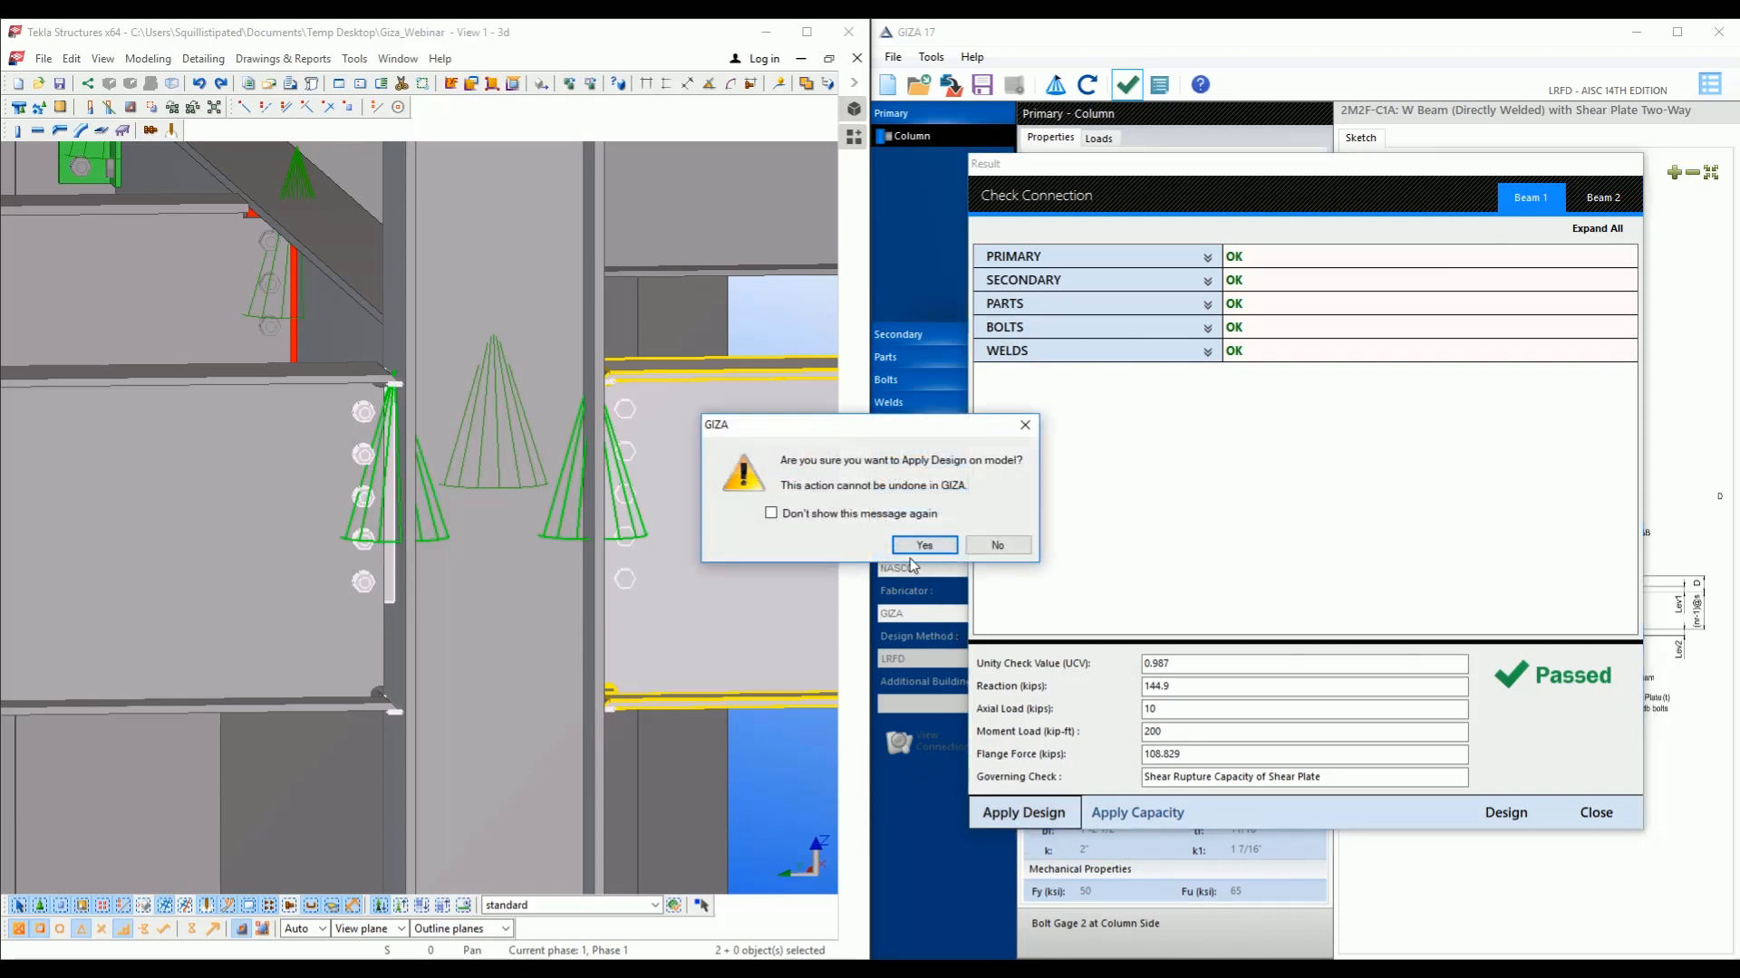
{"action": "left_click", "coordinate": [924, 545]}
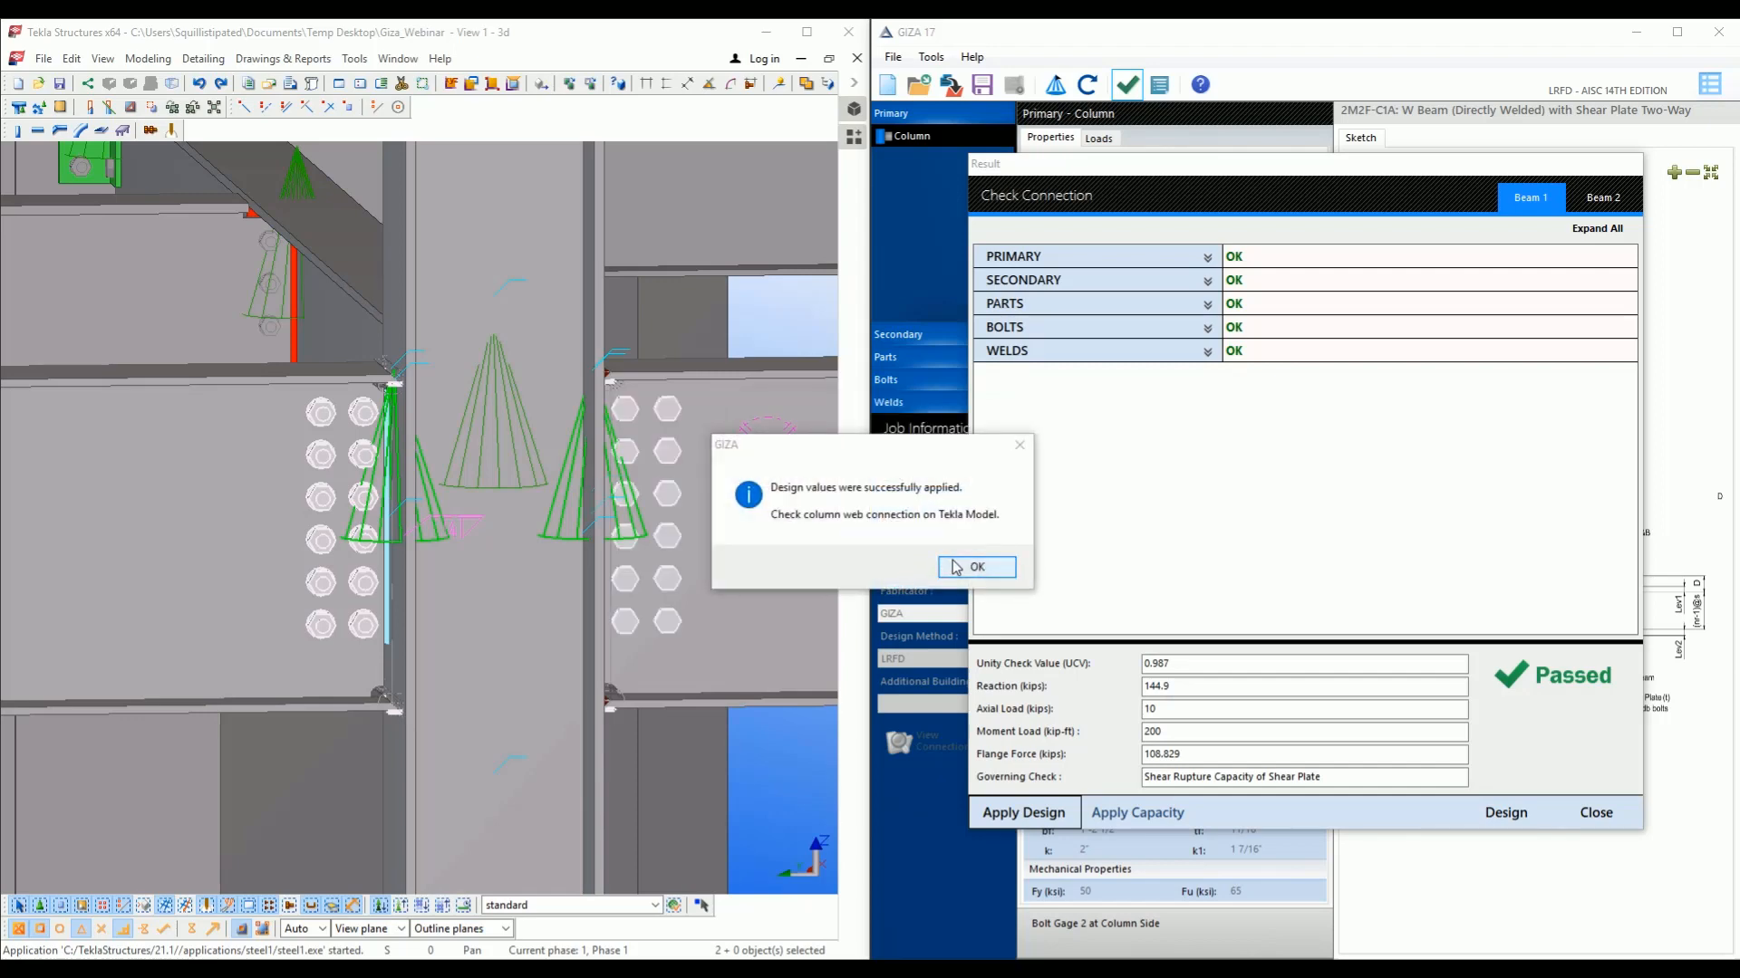
{"action": "left_click", "coordinate": [952, 563]}
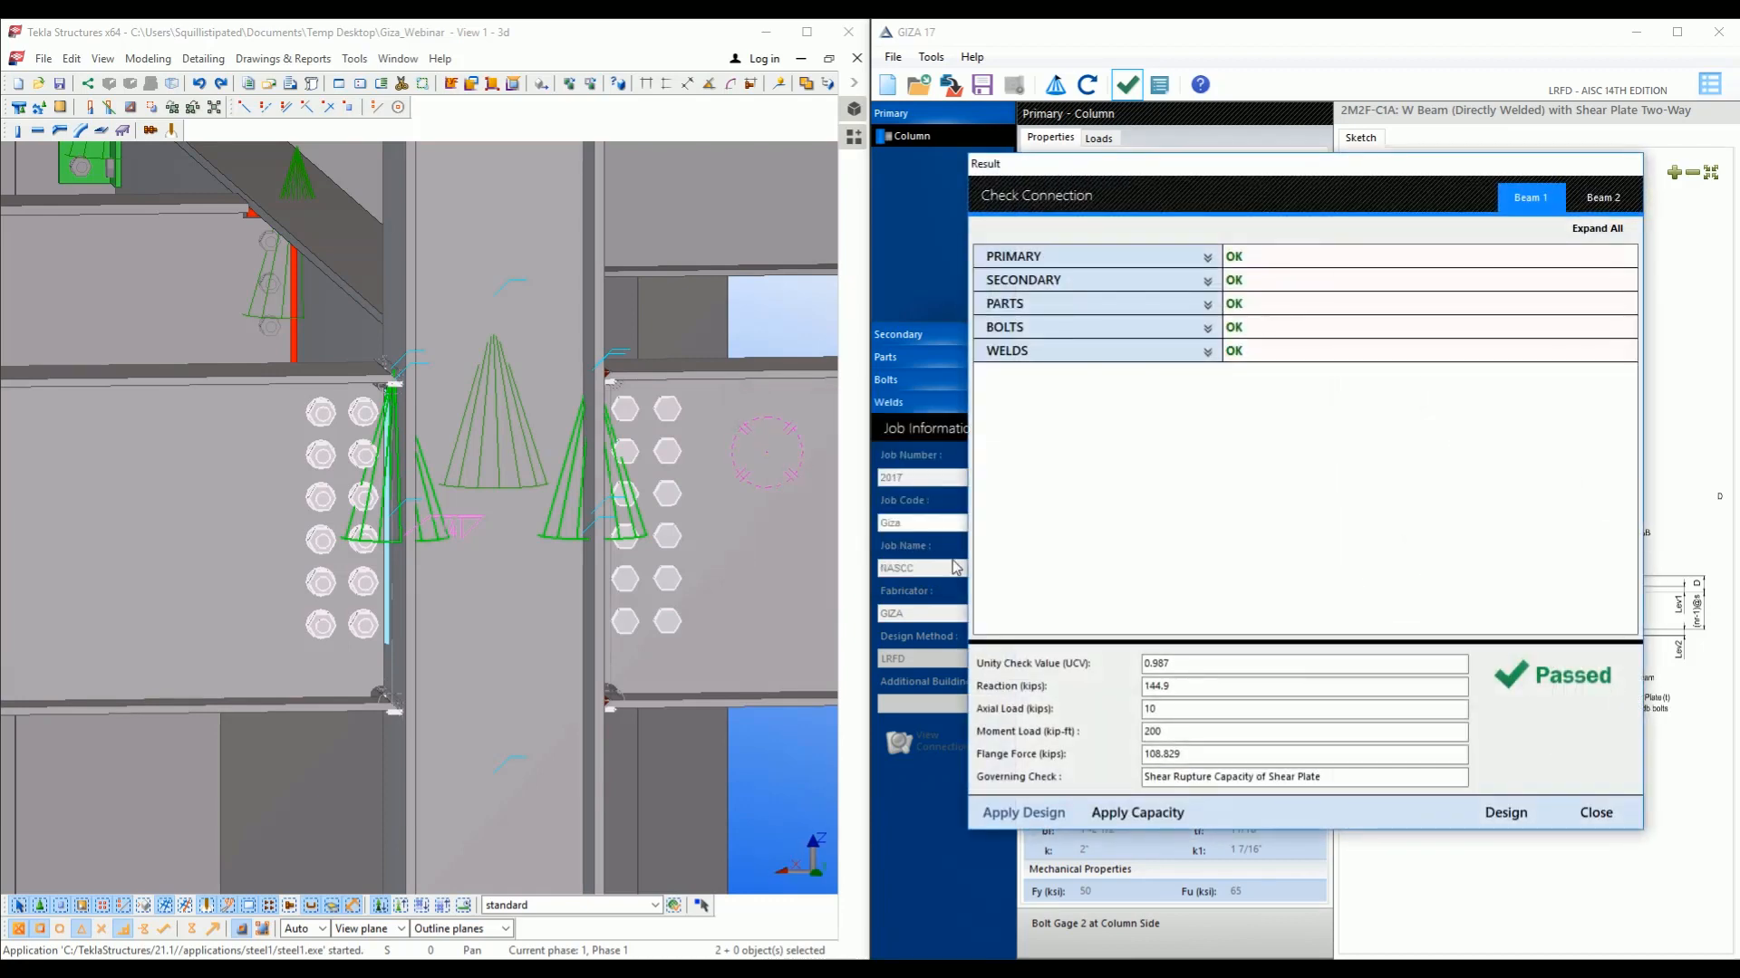
{"action": "left_click", "coordinate": [1110, 811]}
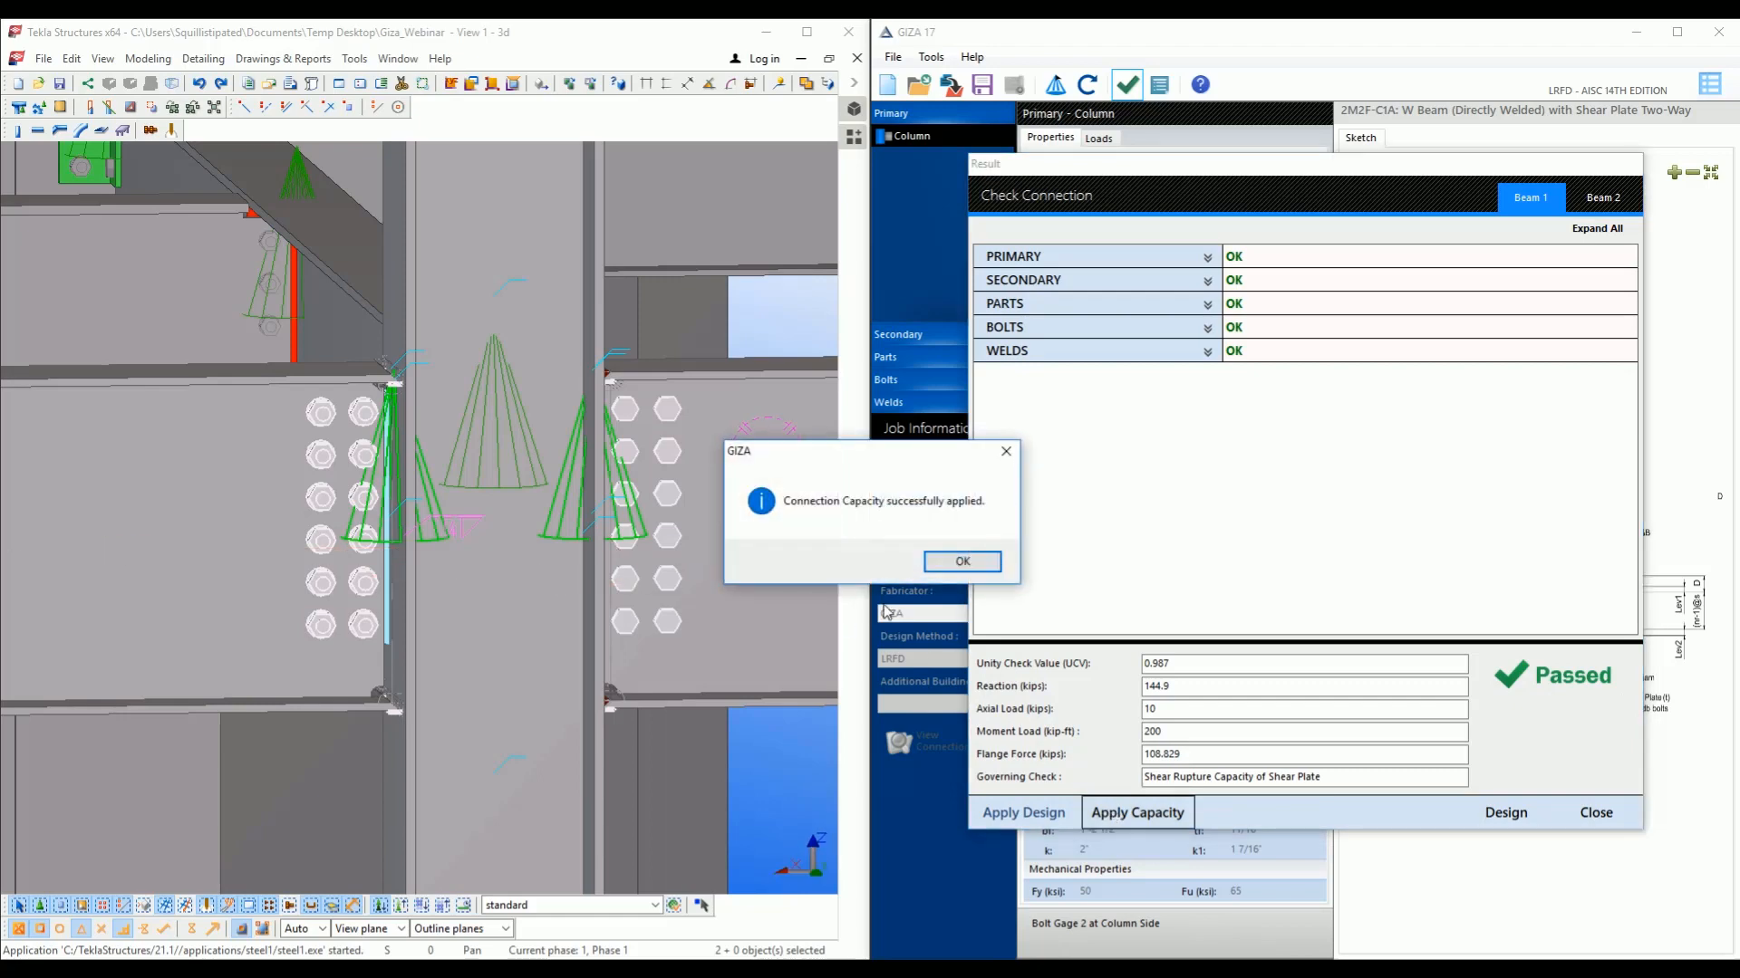
{"action": "left_click", "coordinate": [962, 561]}
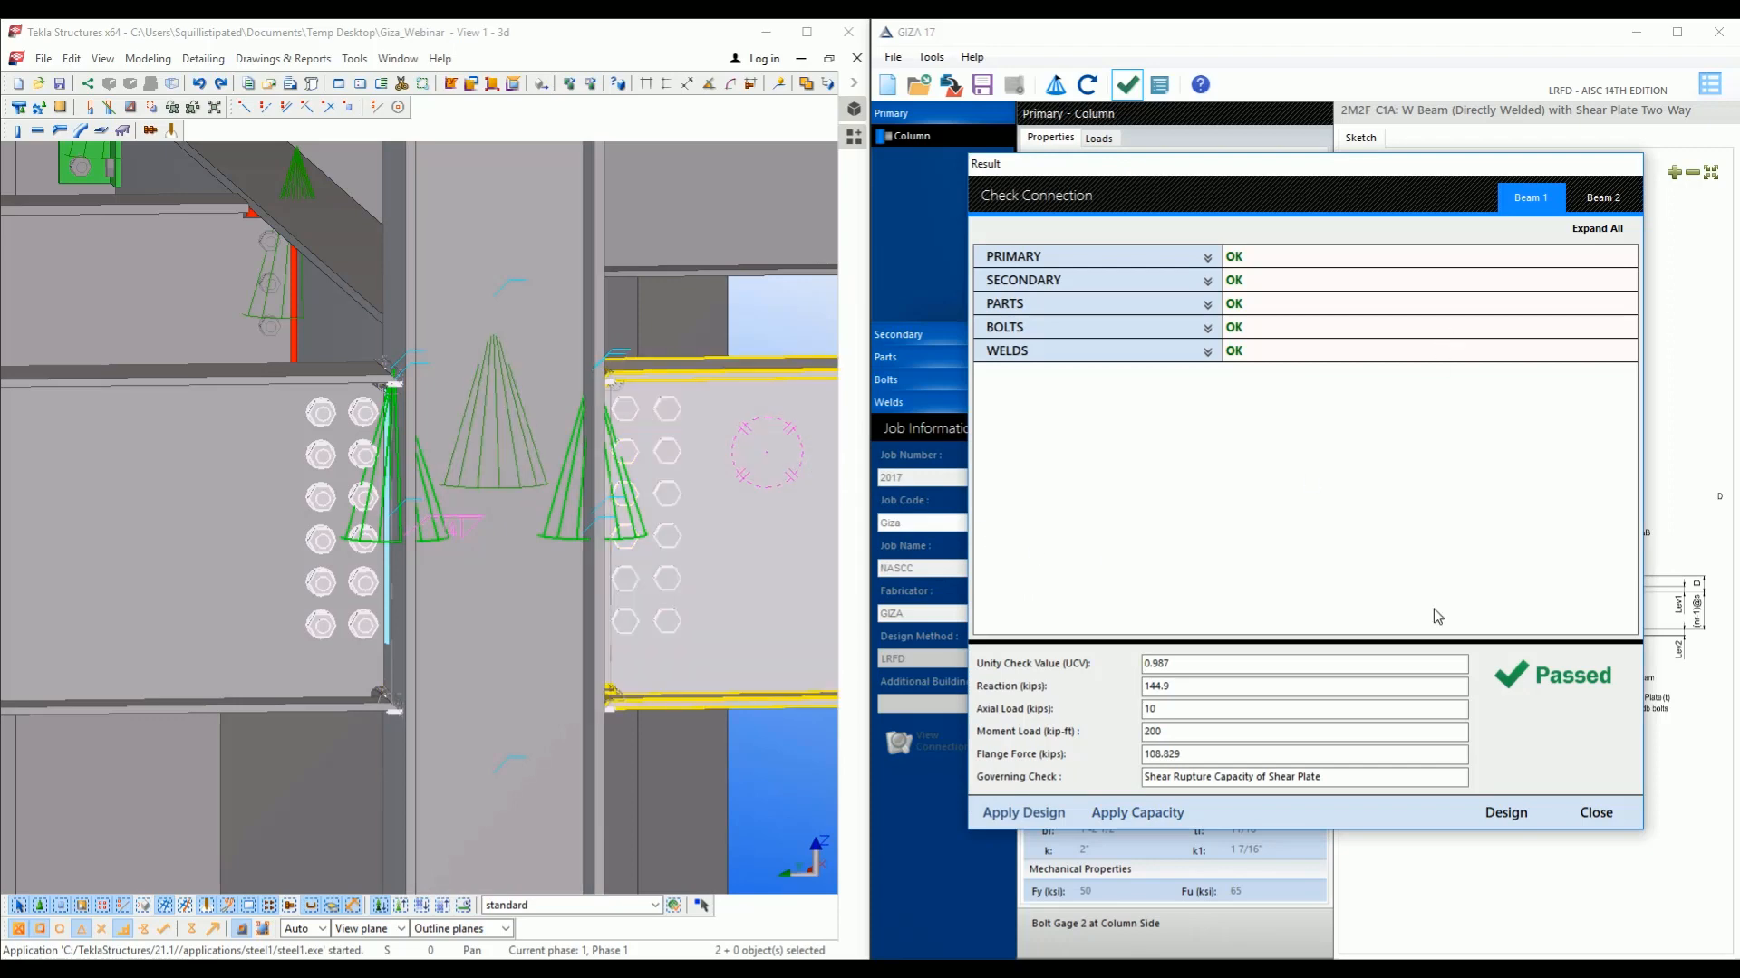
{"action": "left_click", "coordinate": [1586, 812]}
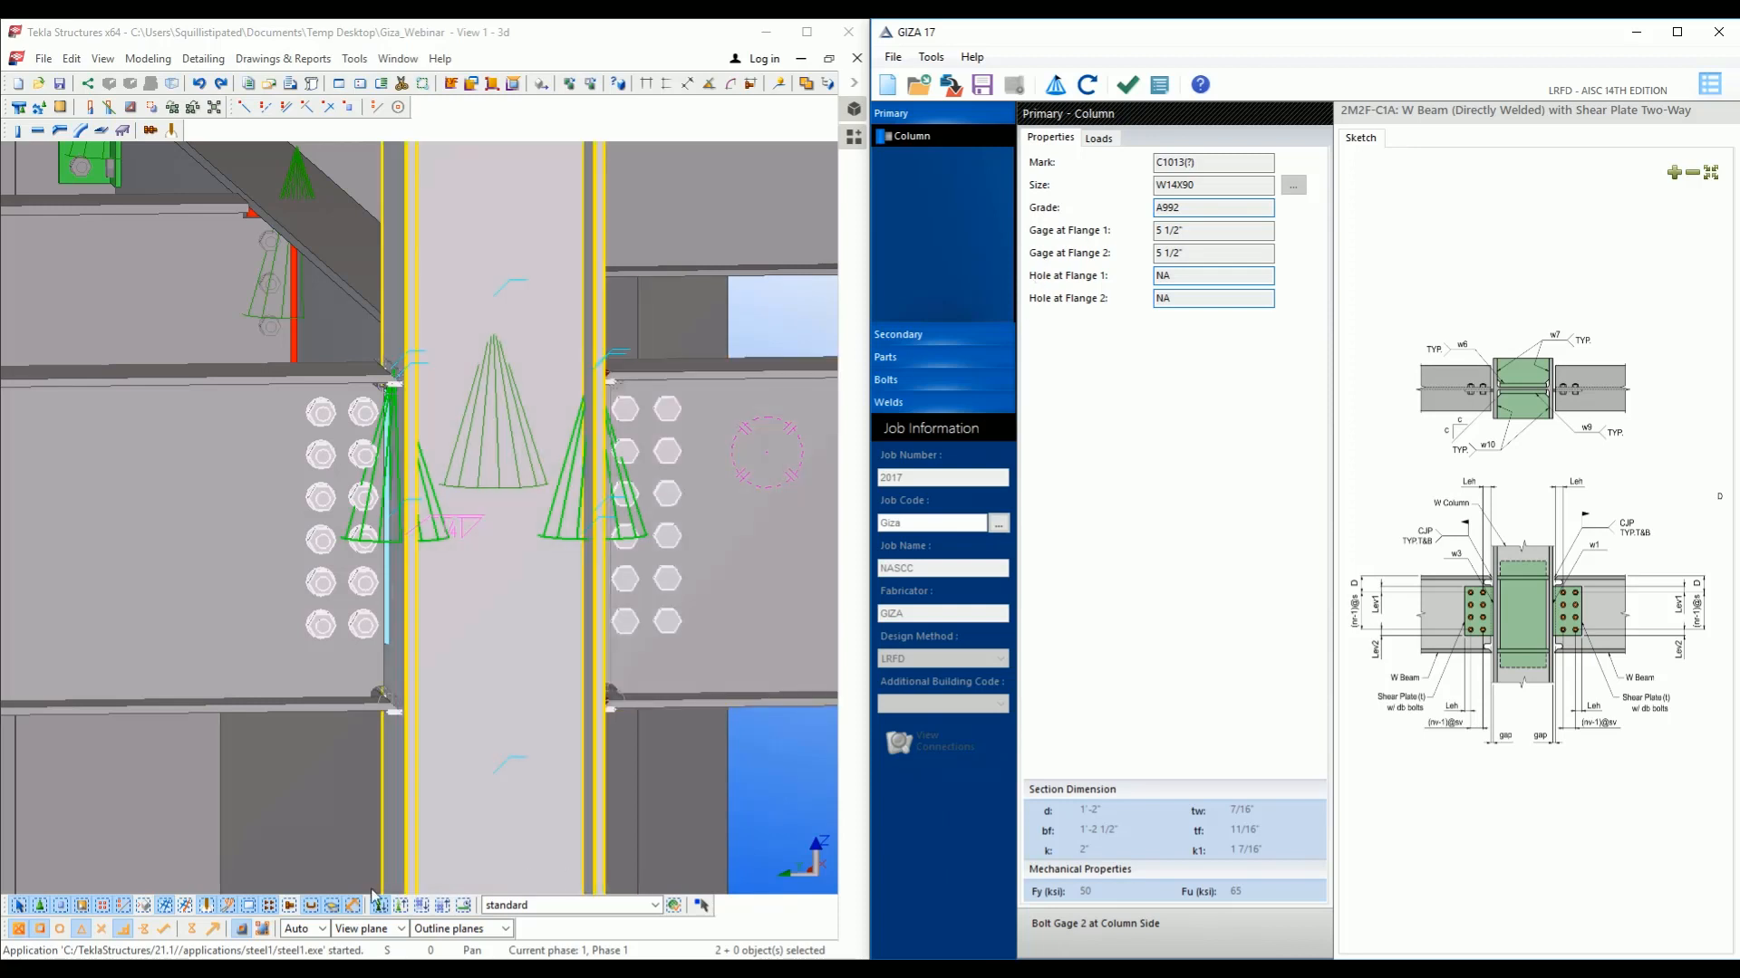
Save the redesigned connection to the desktop as a GZA file under the suggested file name.
{"action": "left_click", "coordinate": [173, 969]}
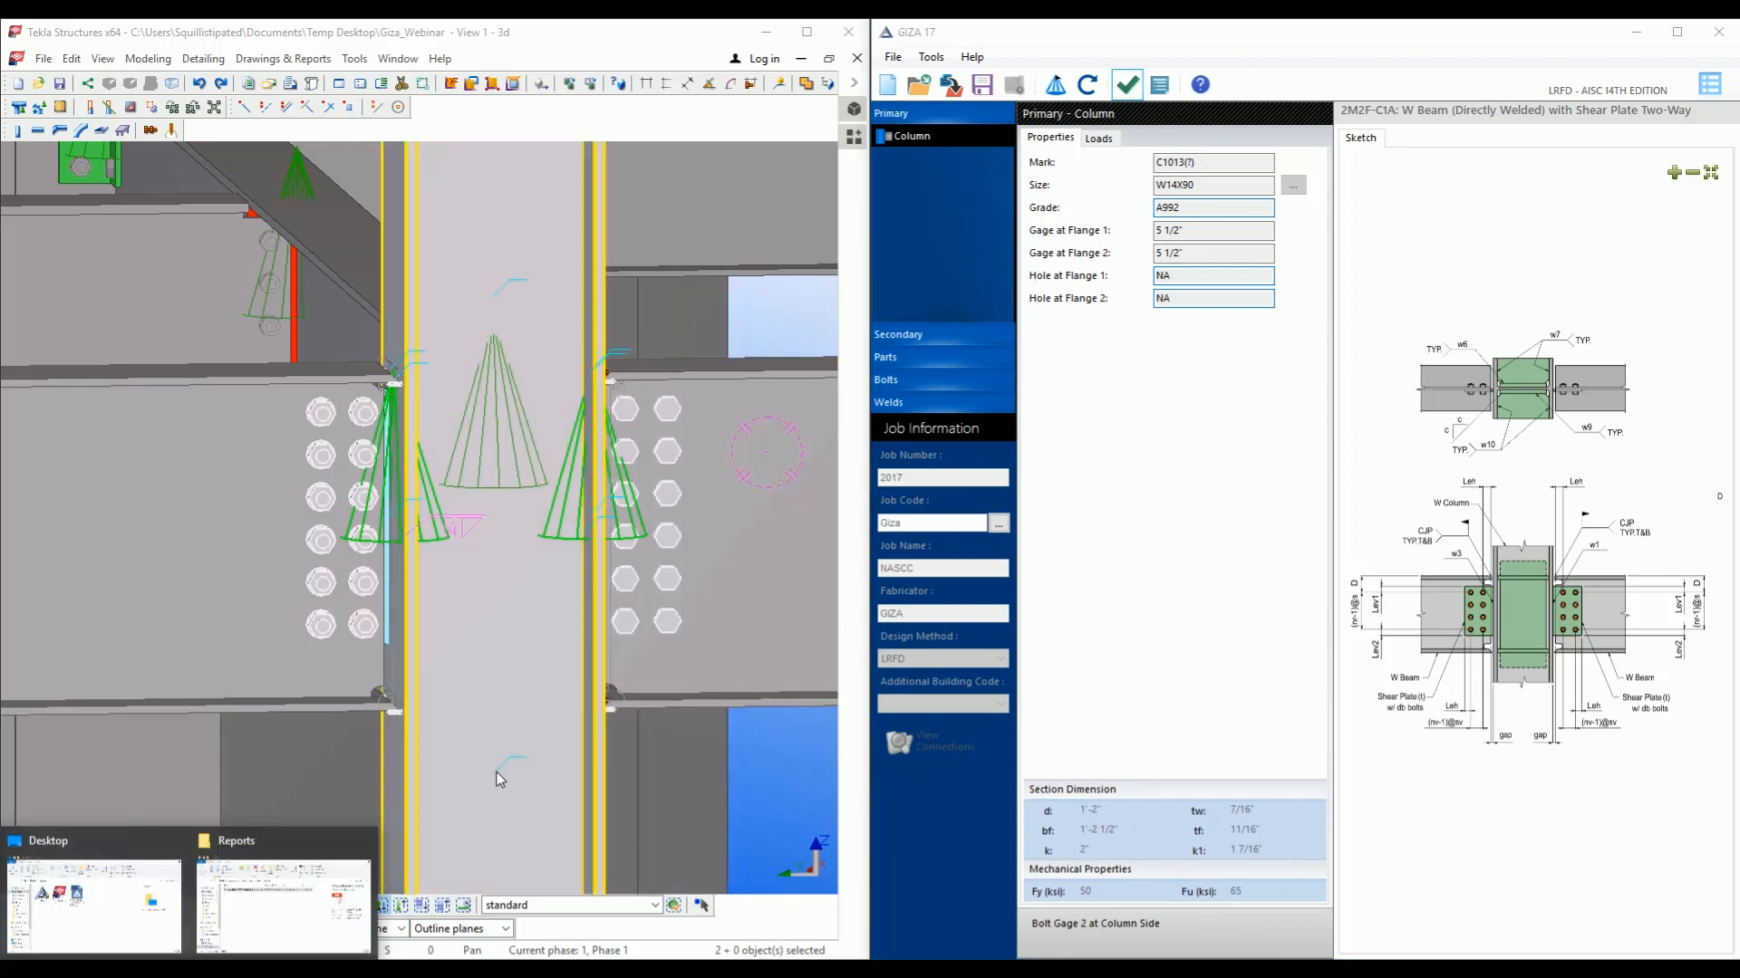
{"action": "left_click", "coordinate": [982, 86]}
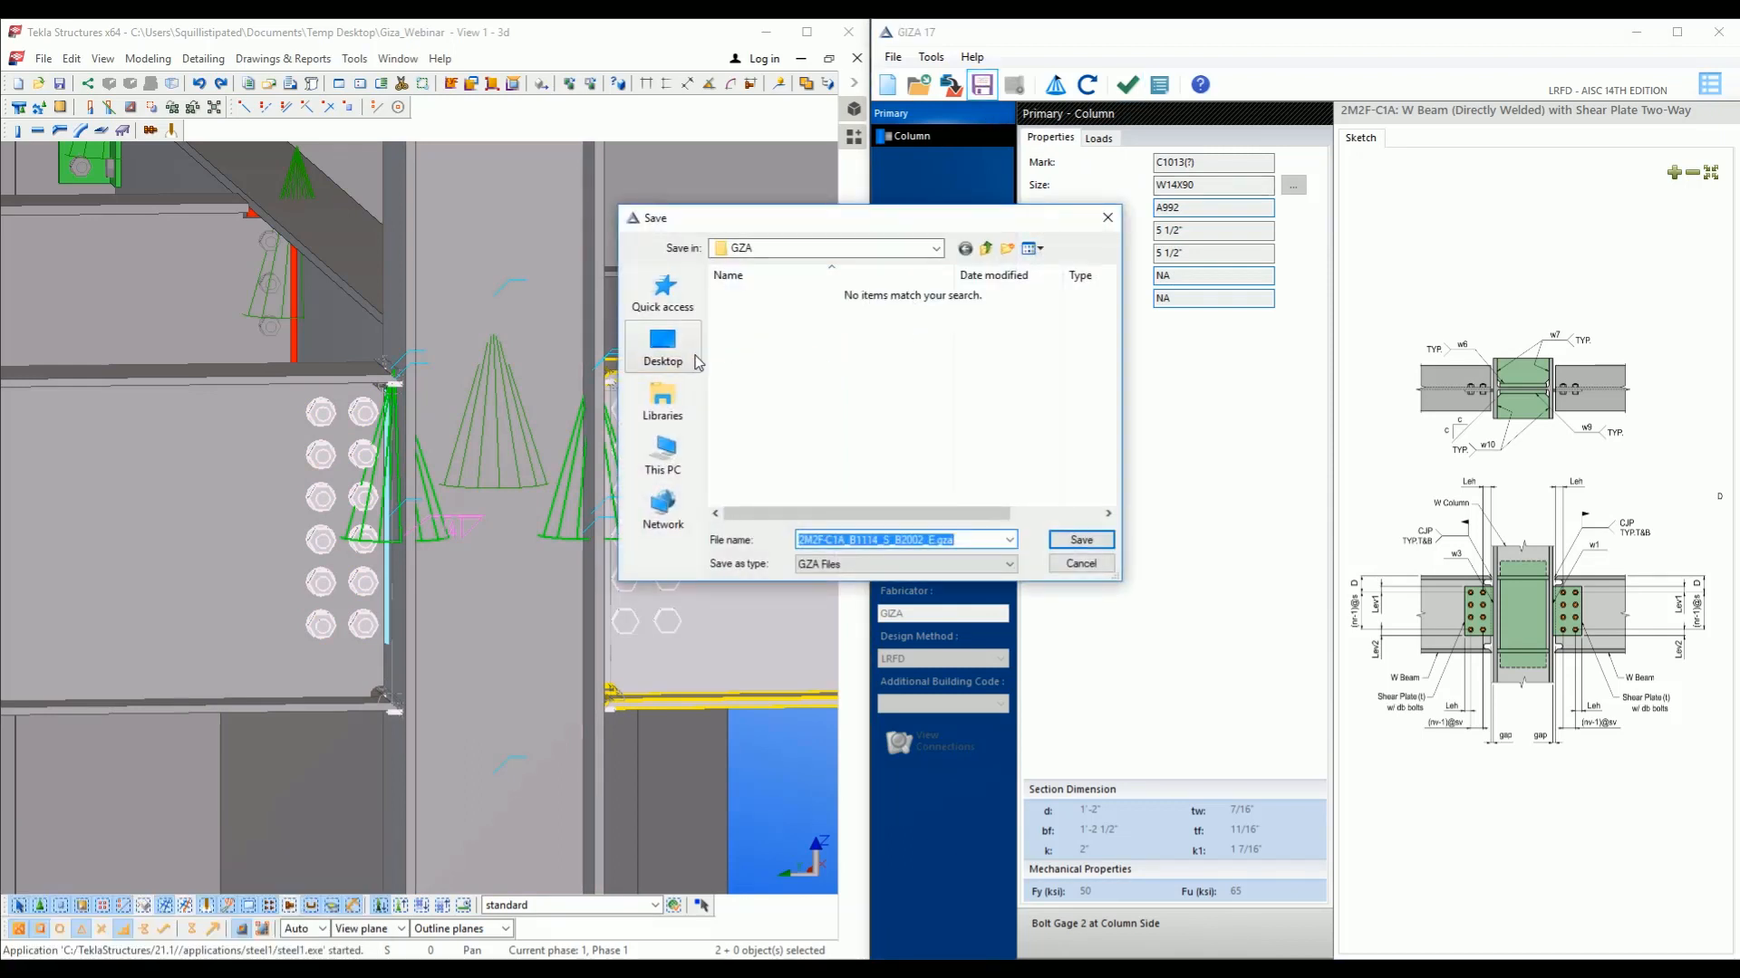
{"action": "left_click", "coordinate": [663, 349]}
{"action": "left_click", "coordinate": [1067, 540]}
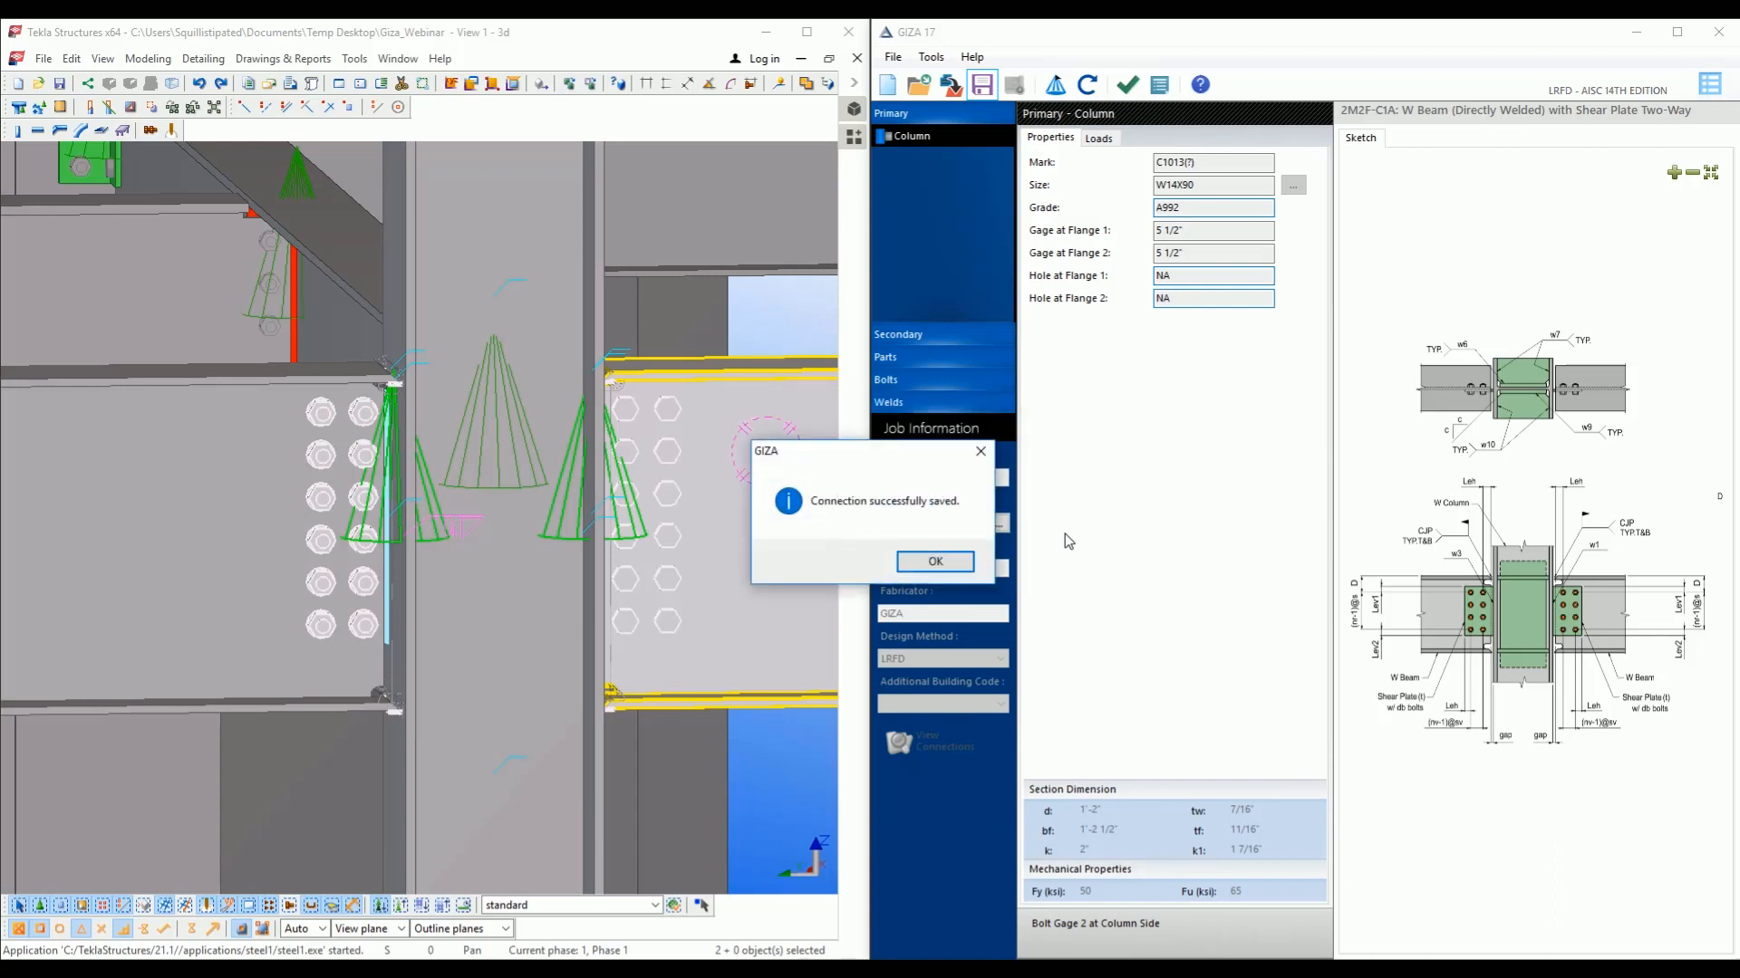
{"action": "left_click", "coordinate": [935, 562]}
{"action": "mouse_move", "coordinate": [110, 956]}
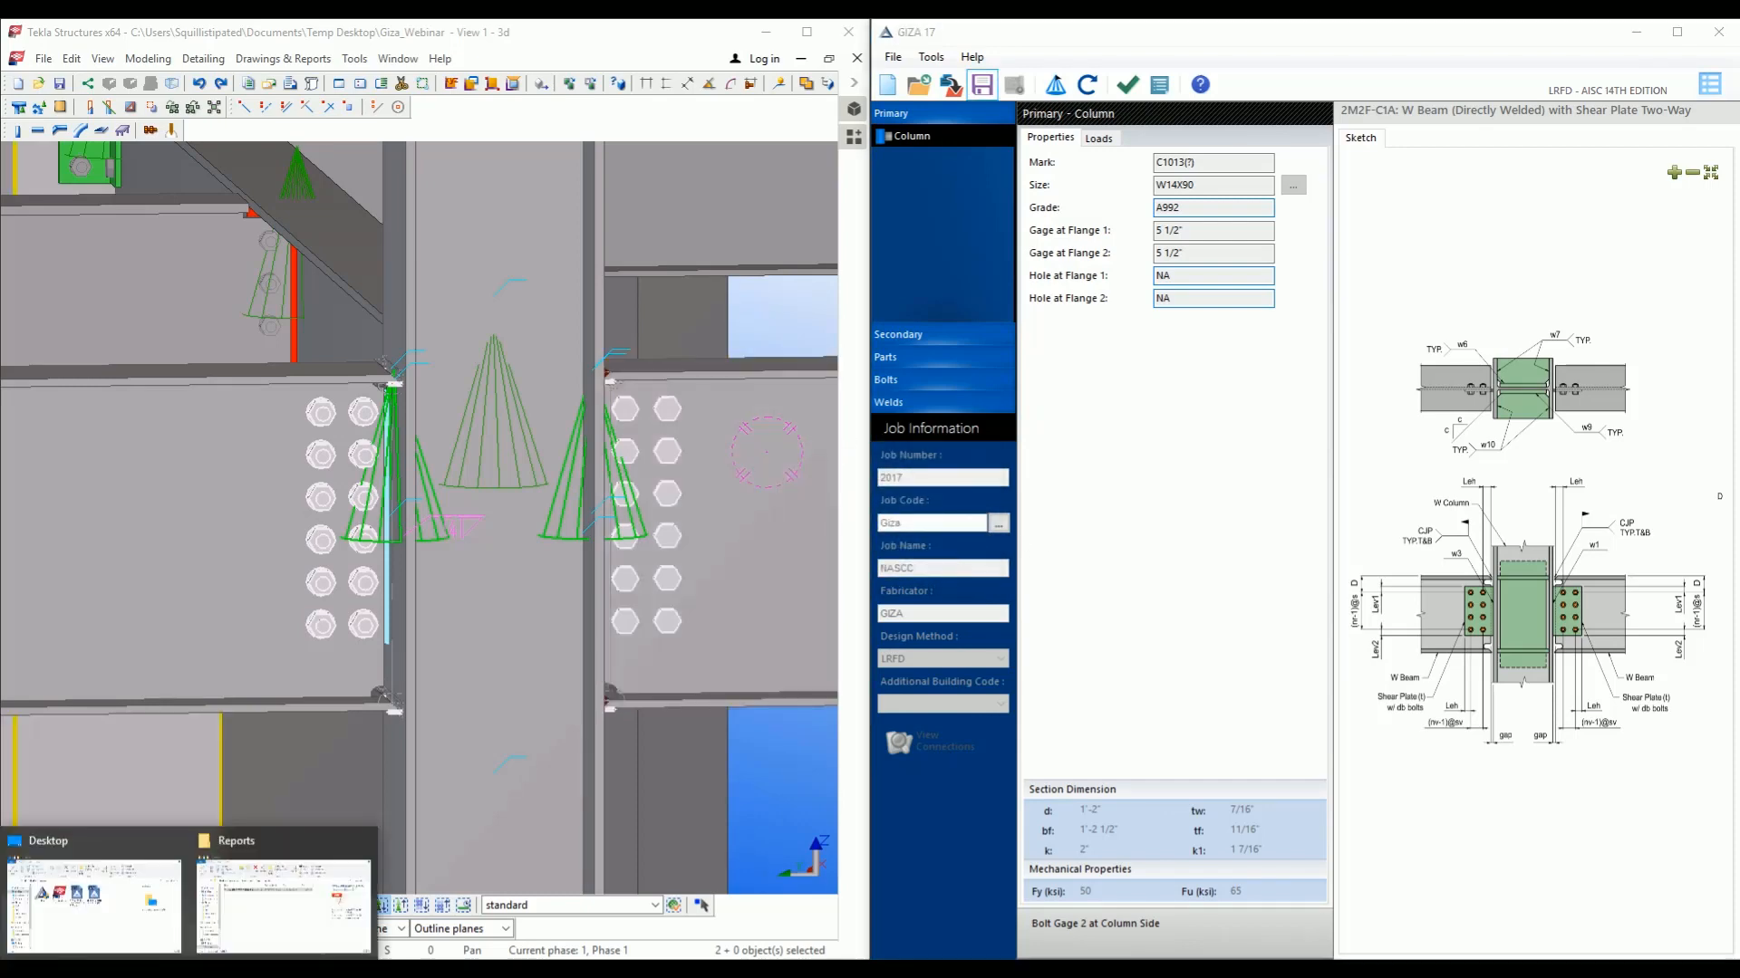
Open V1W-A2DD_B2012_S_A2000_E_A2003_E.gza from the Desktop folder in GIZA, leaving the current session without saving.
{"action": "left_click", "coordinate": [107, 919]}
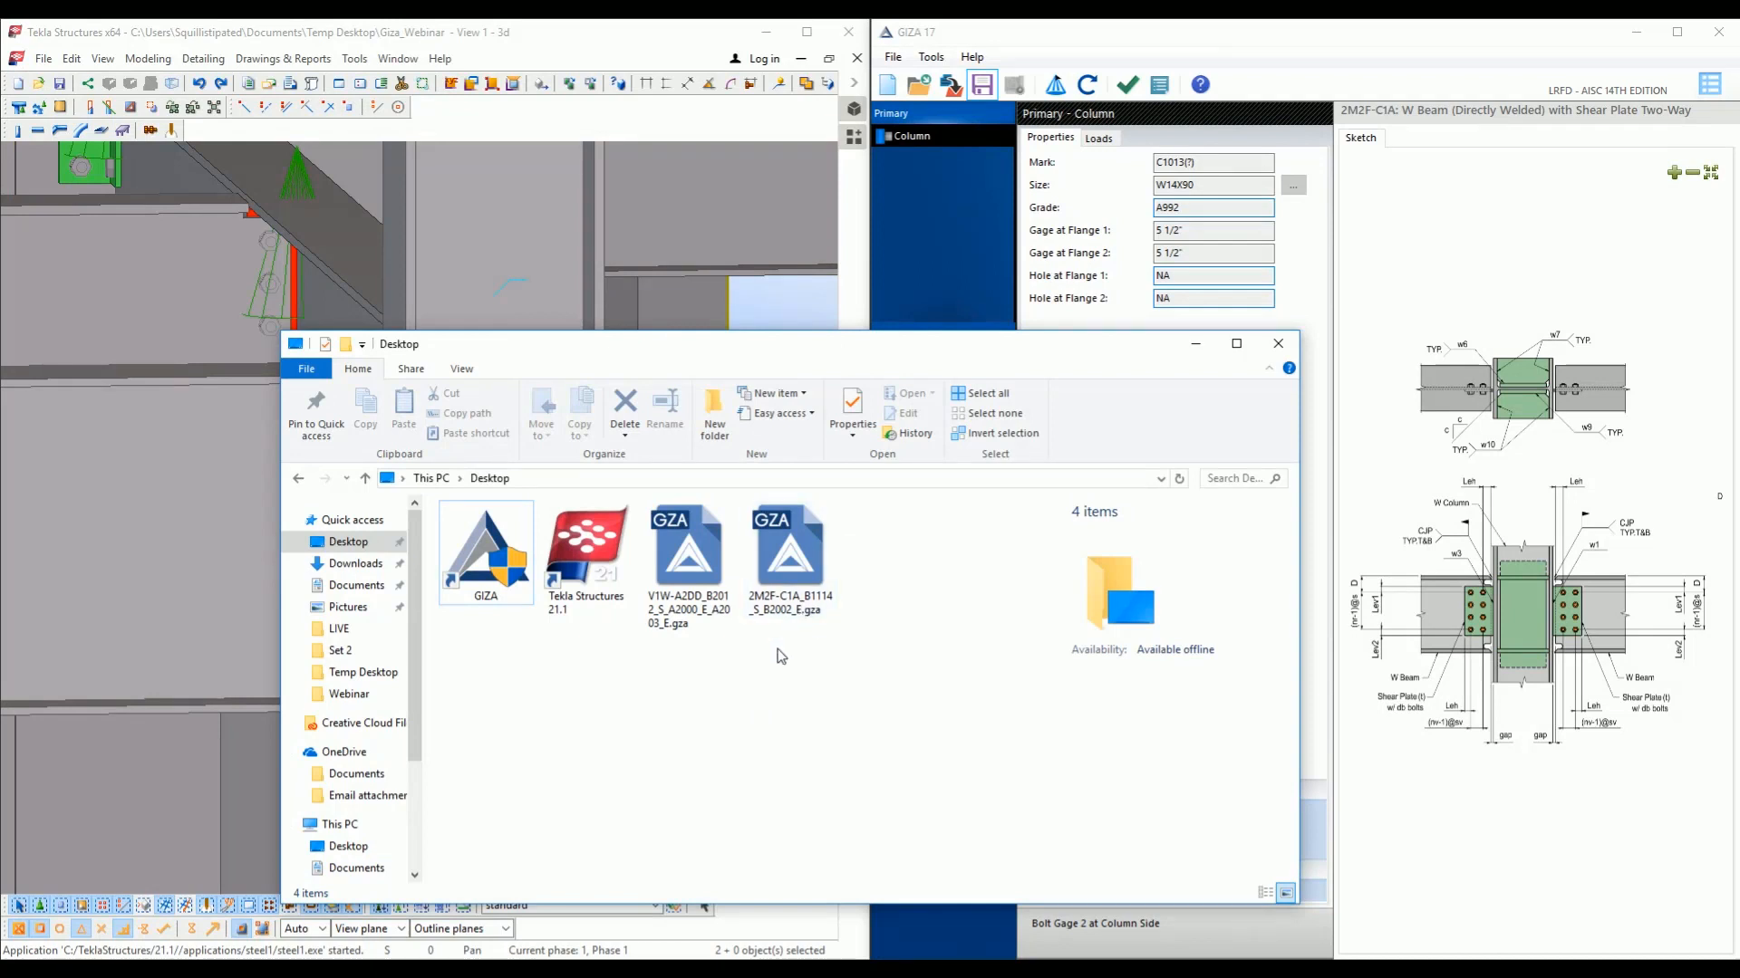
{"action": "left_click", "coordinate": [682, 553]}
{"action": "double_click", "coordinate": [678, 551]}
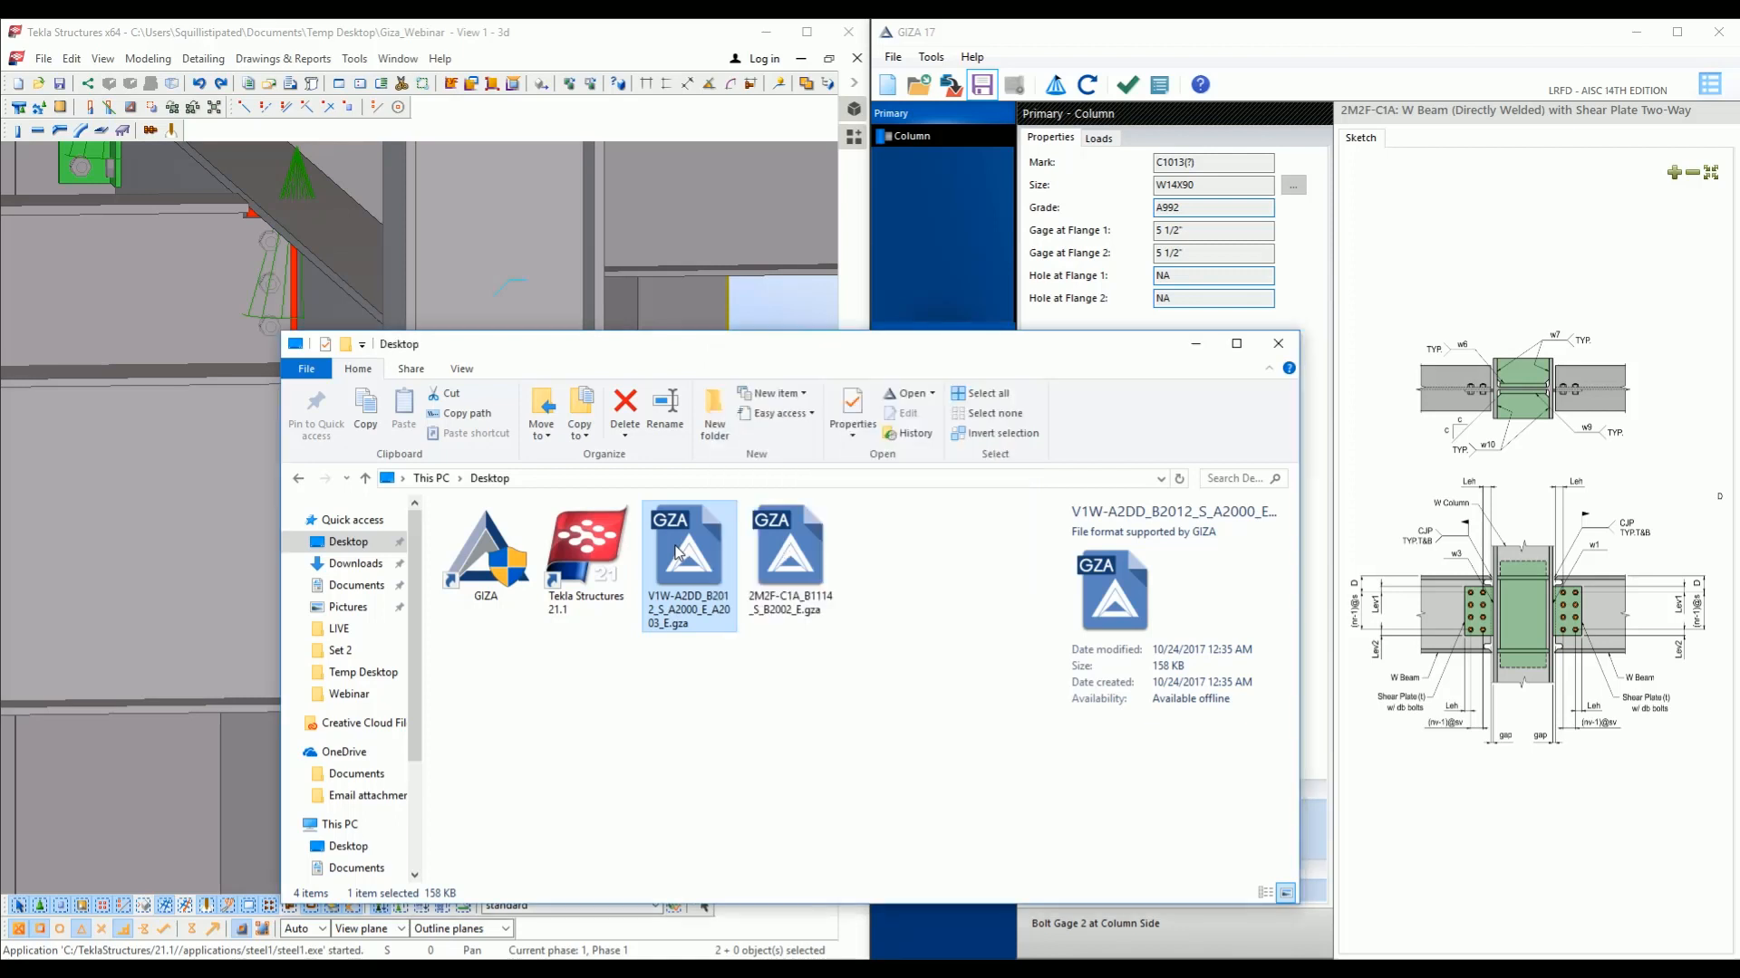
{"action": "mouse_move", "coordinate": [424, 969]}
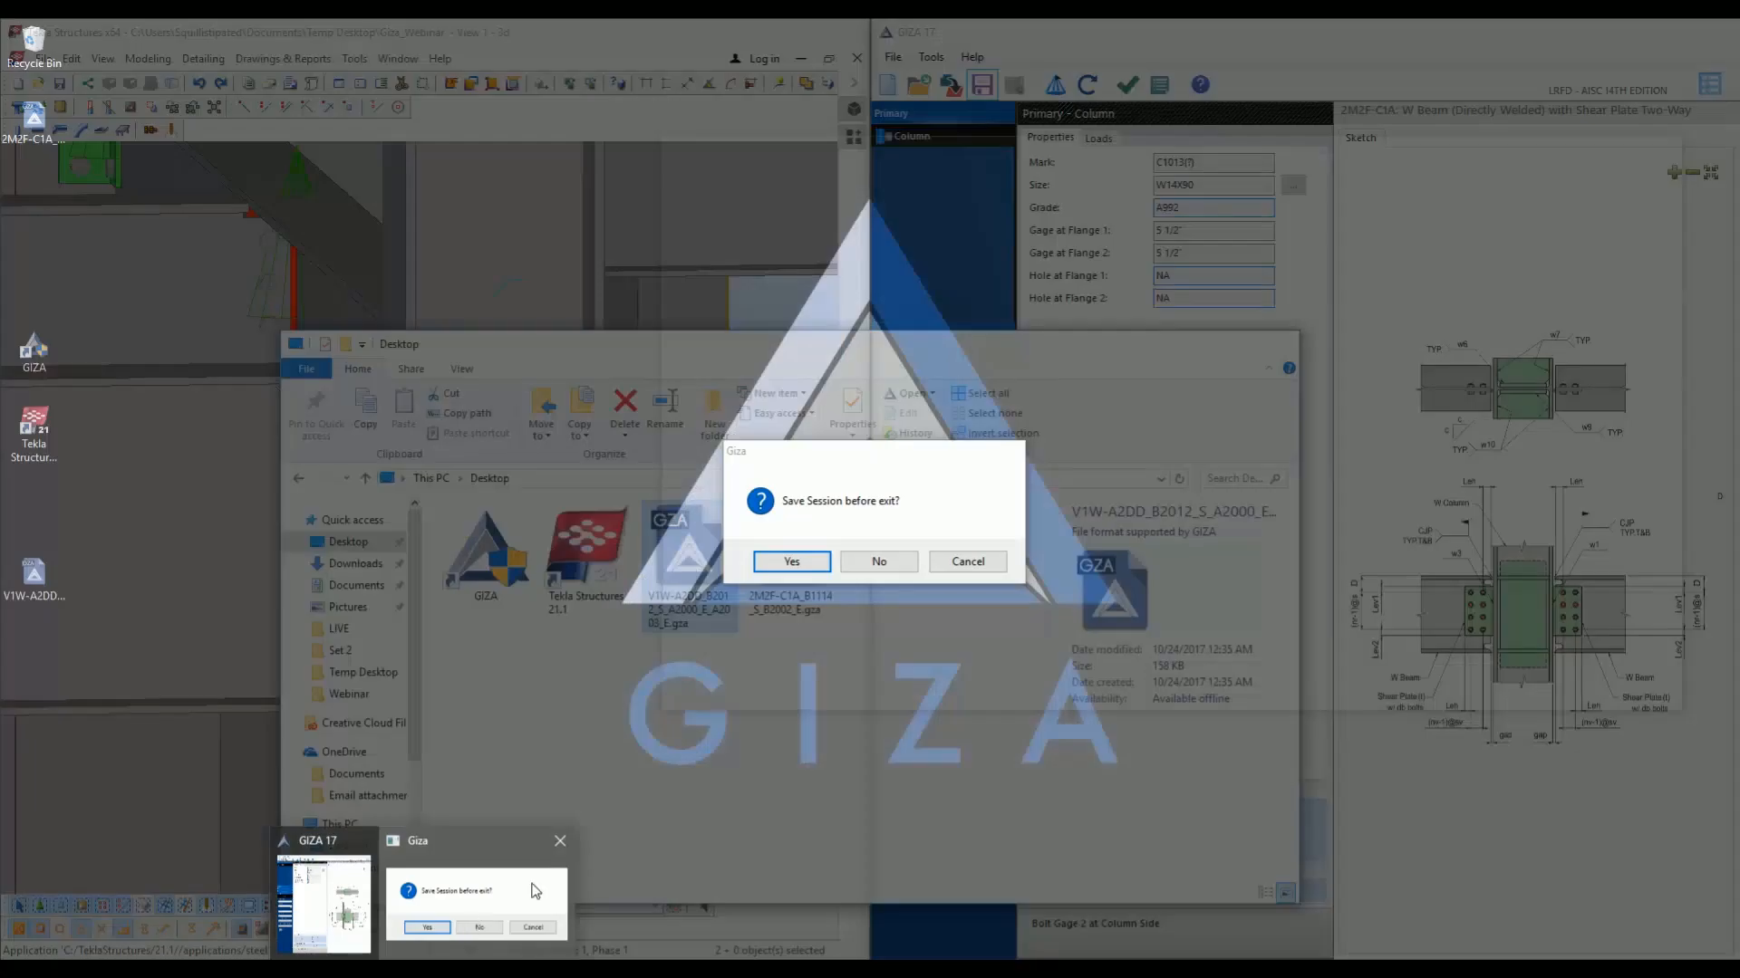
{"action": "left_click", "coordinate": [475, 902]}
{"action": "left_click", "coordinate": [878, 564]}
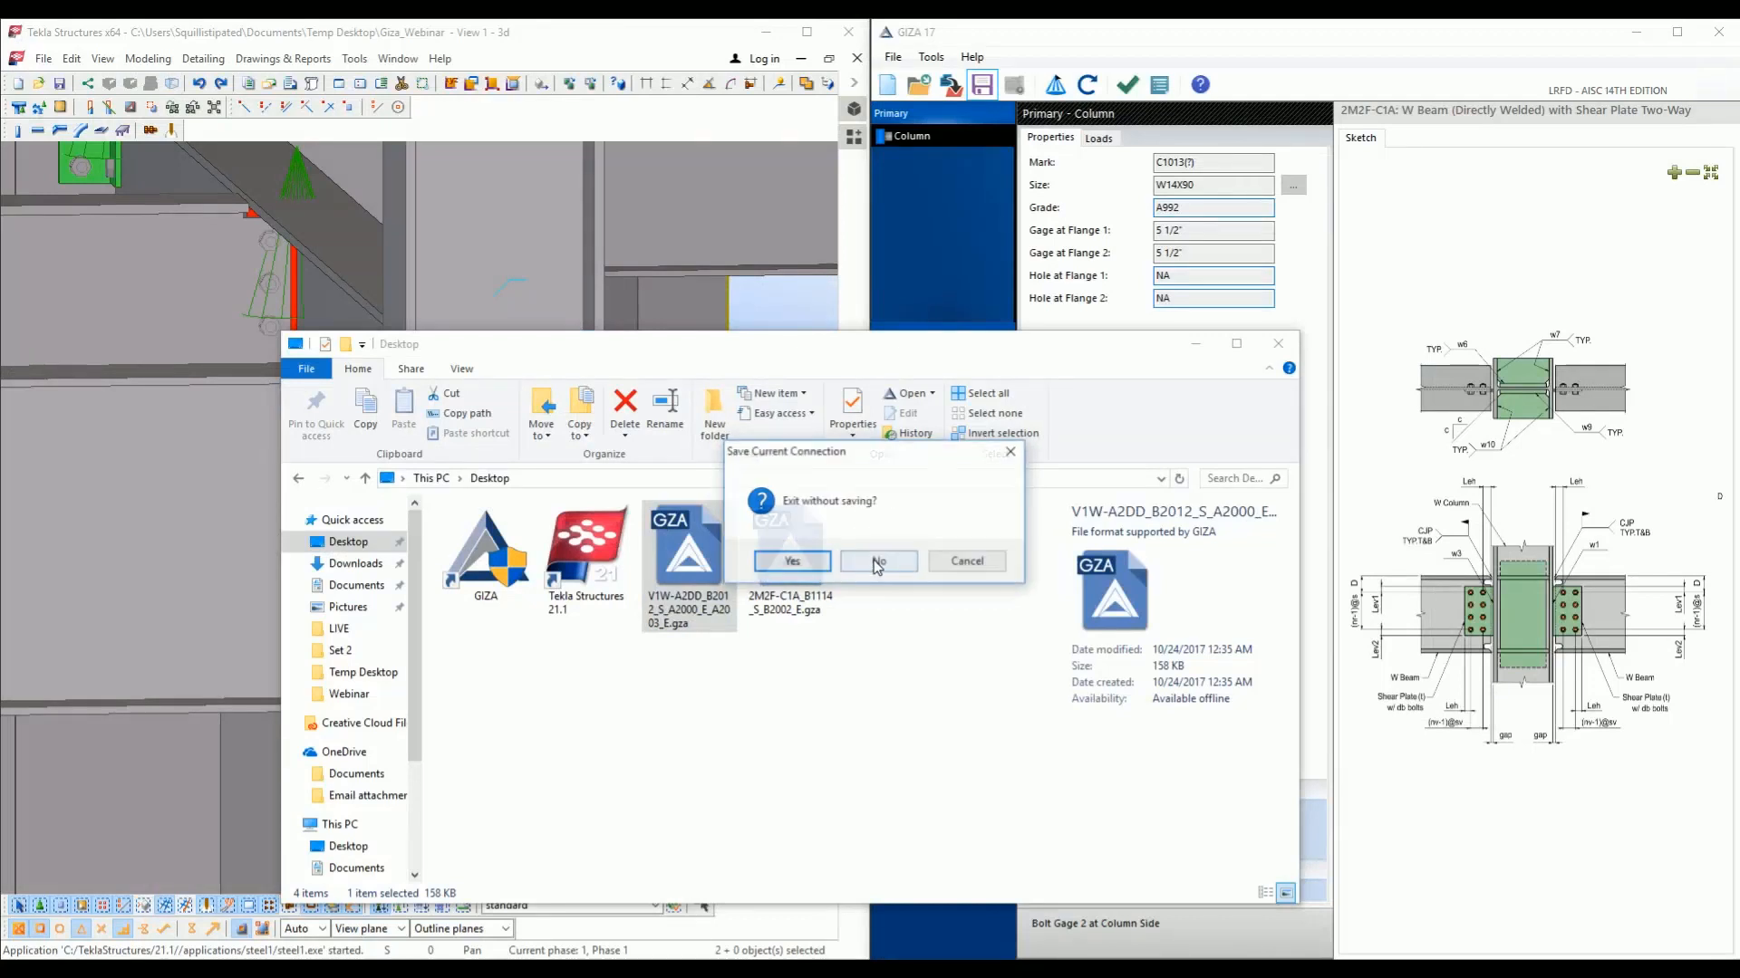
{"action": "left_click", "coordinate": [820, 569]}
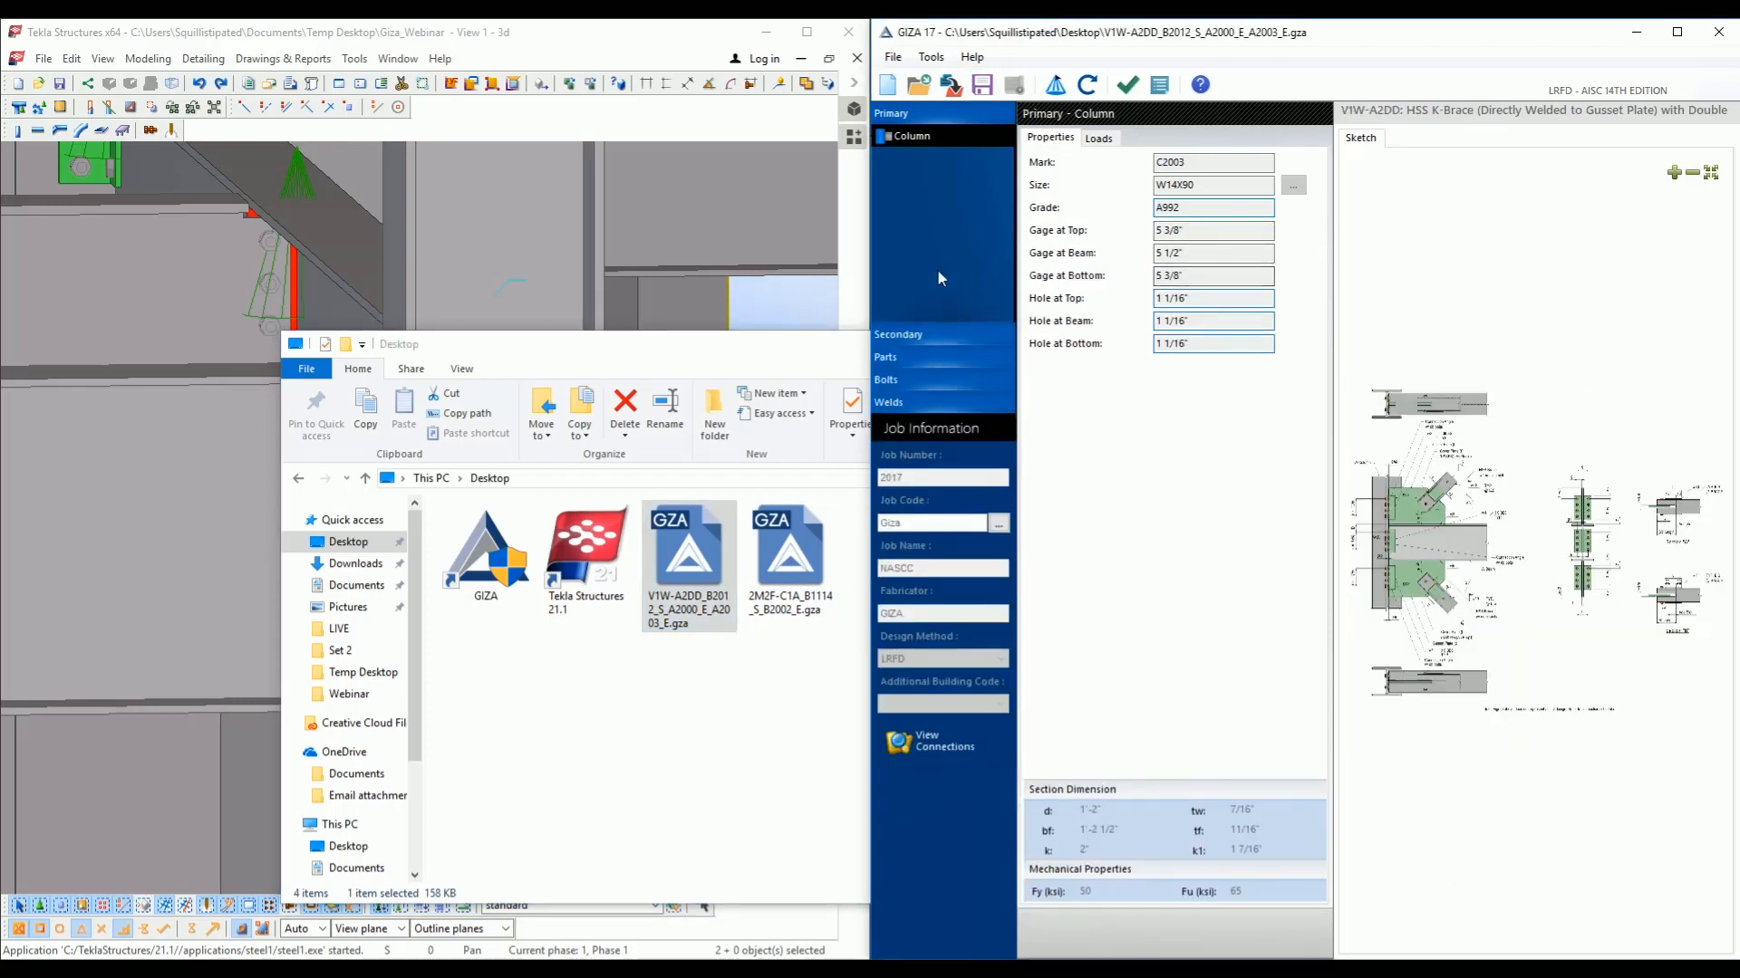
Review the K-brace connection's parts, column web bolts, and column gage properties.
{"action": "left_click", "coordinate": [942, 343]}
{"action": "left_click", "coordinate": [938, 362]}
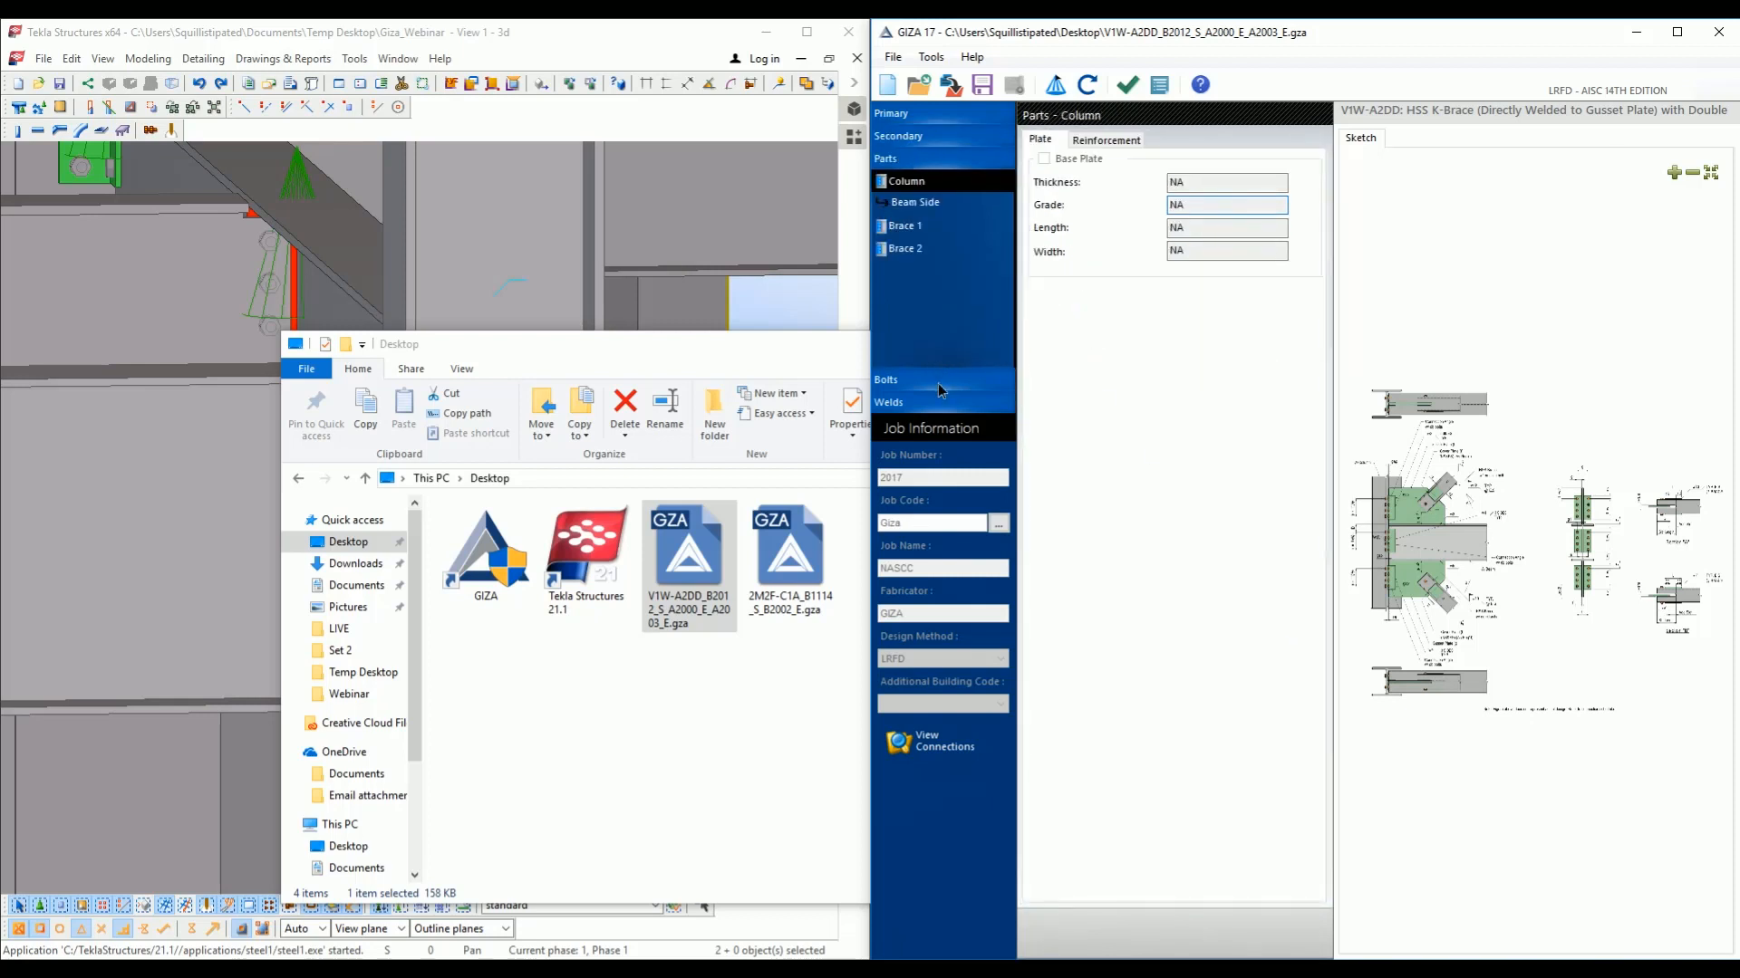
{"action": "left_click", "coordinate": [937, 384]}
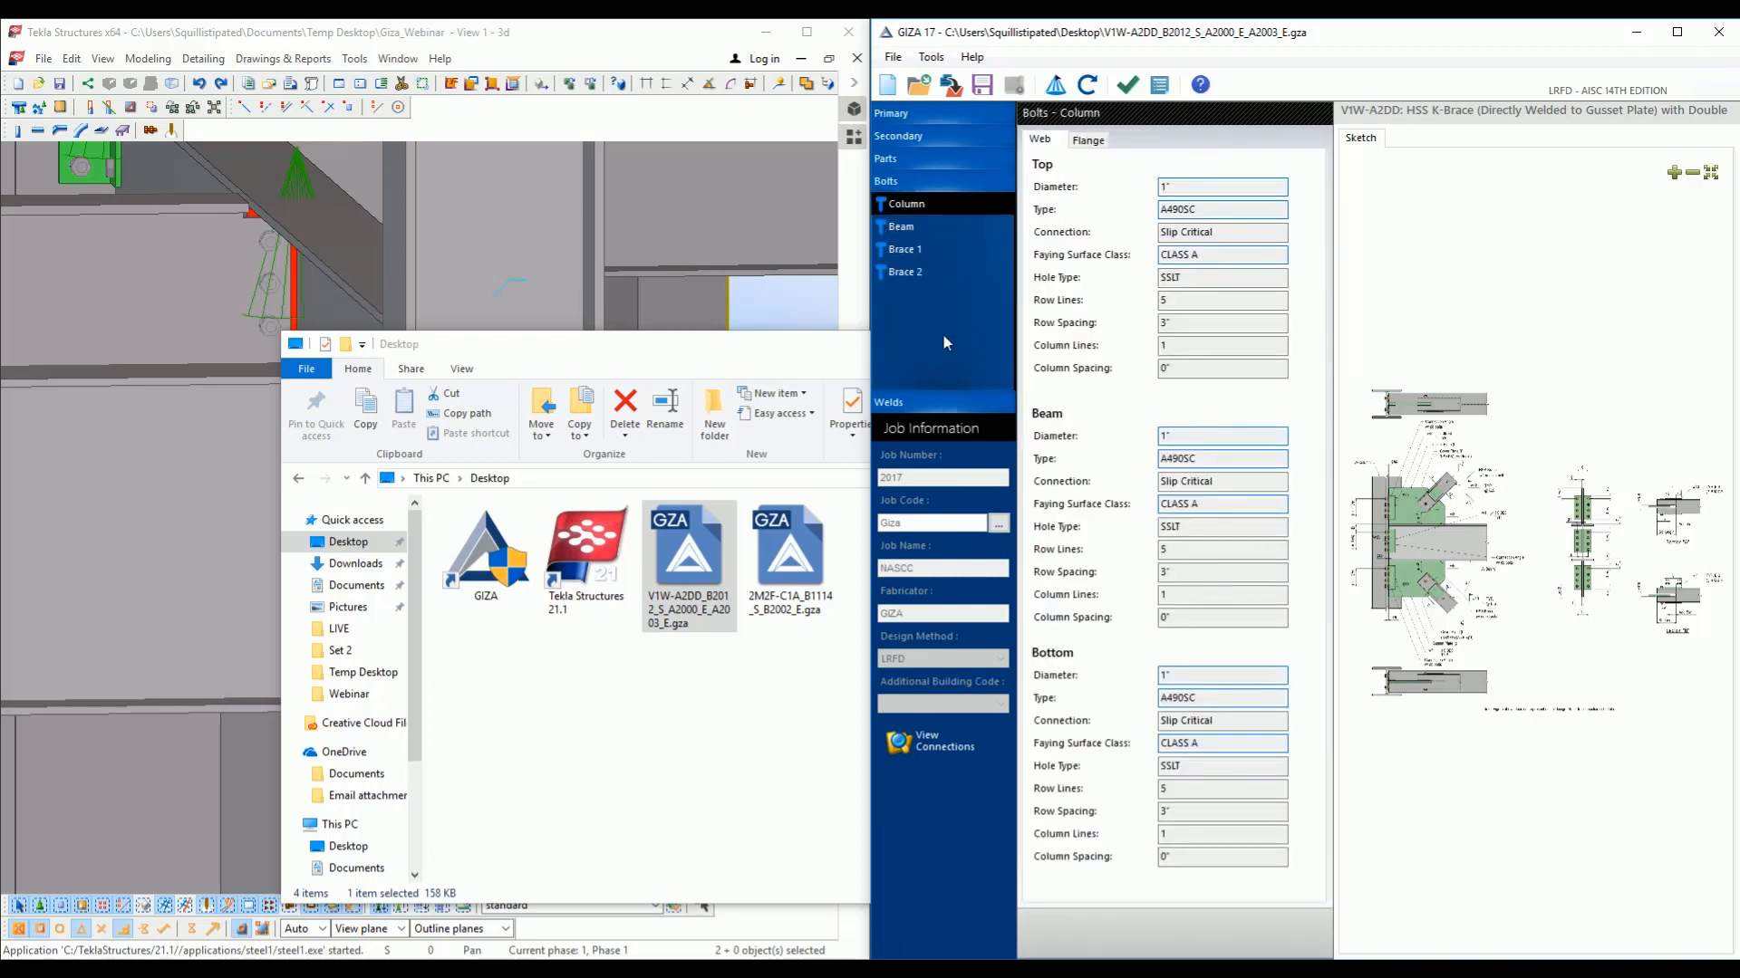
{"action": "left_click", "coordinate": [977, 115]}
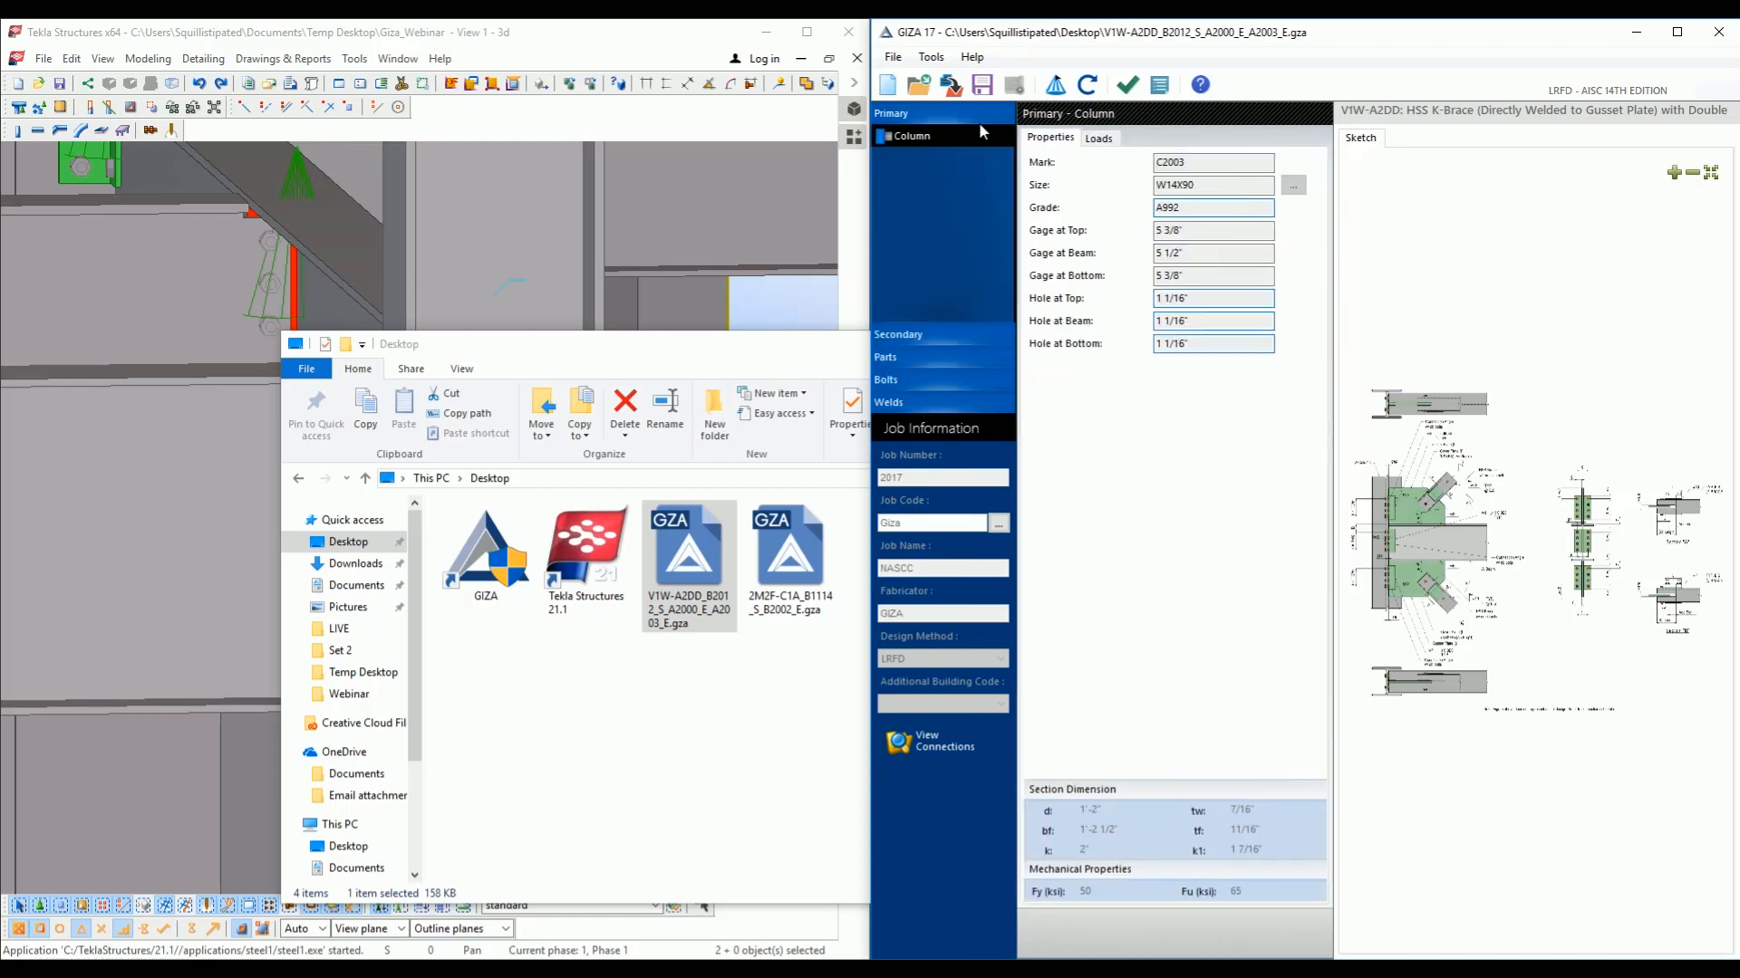
{"action": "double_click", "coordinate": [1259, 230]}
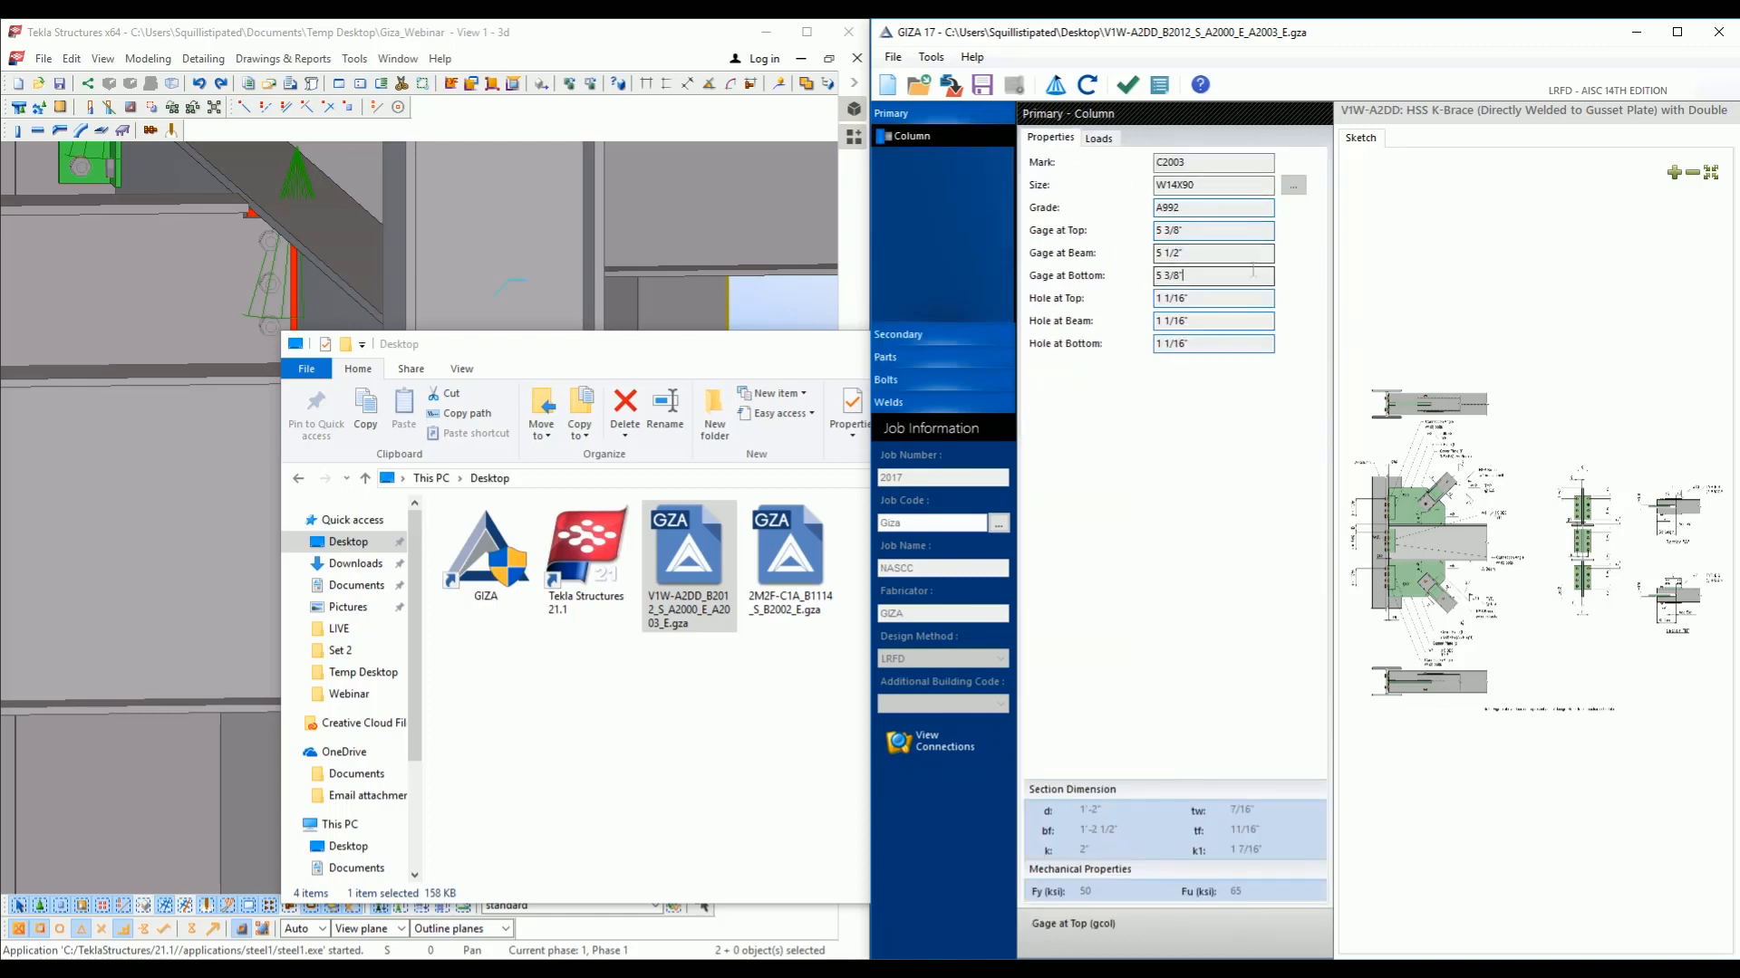
{"action": "key", "text": "Tab"}
{"action": "left_click", "coordinate": [1259, 258]}
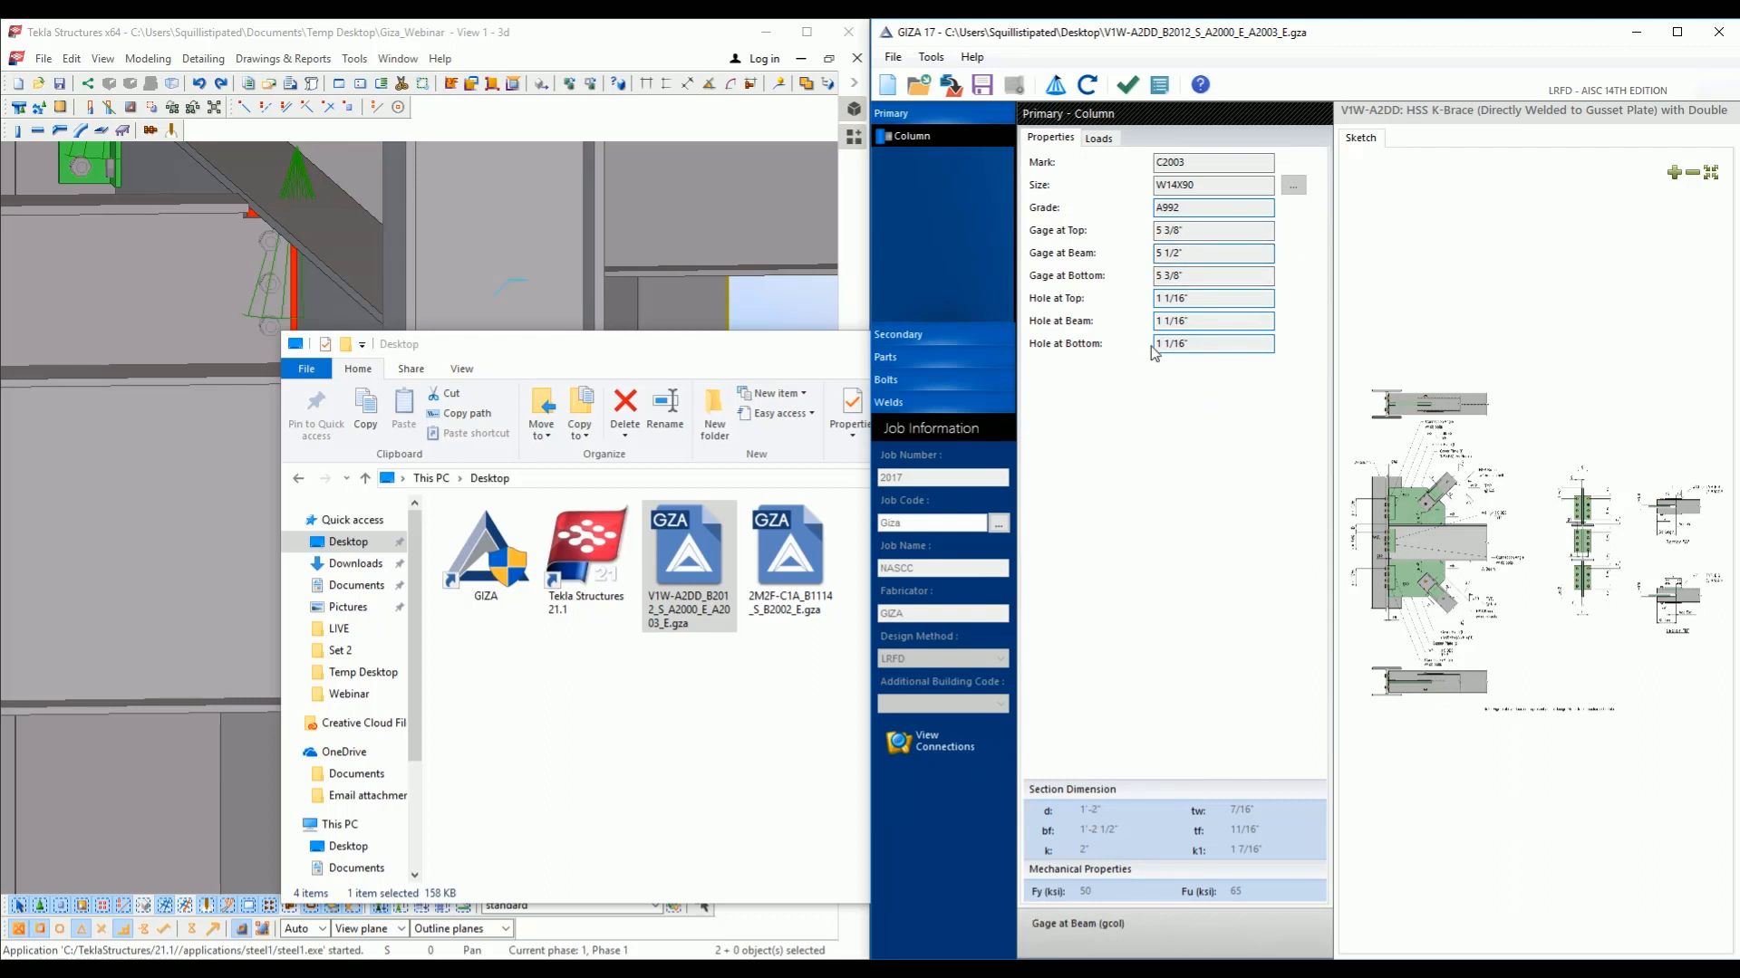
Save the connection report as a PDF with the creator's name and revision number 1, replacing the existing file in the Reports folder.
{"action": "left_click", "coordinate": [1160, 85]}
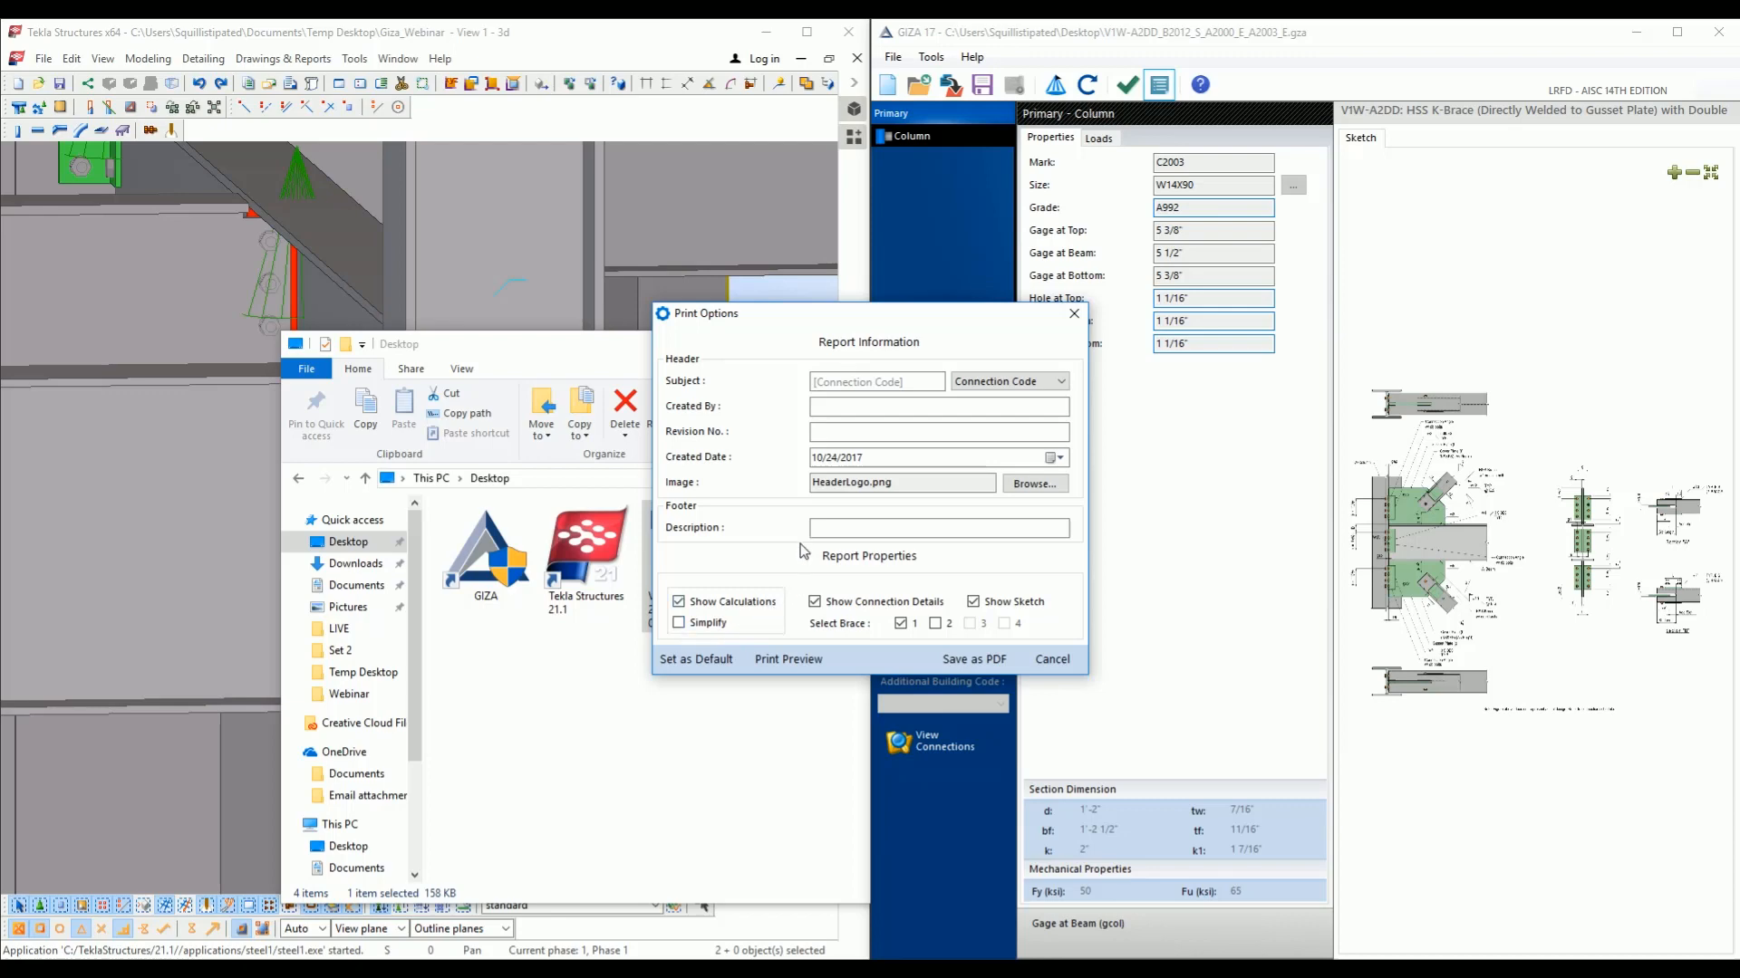
{"action": "left_click", "coordinate": [825, 409]}
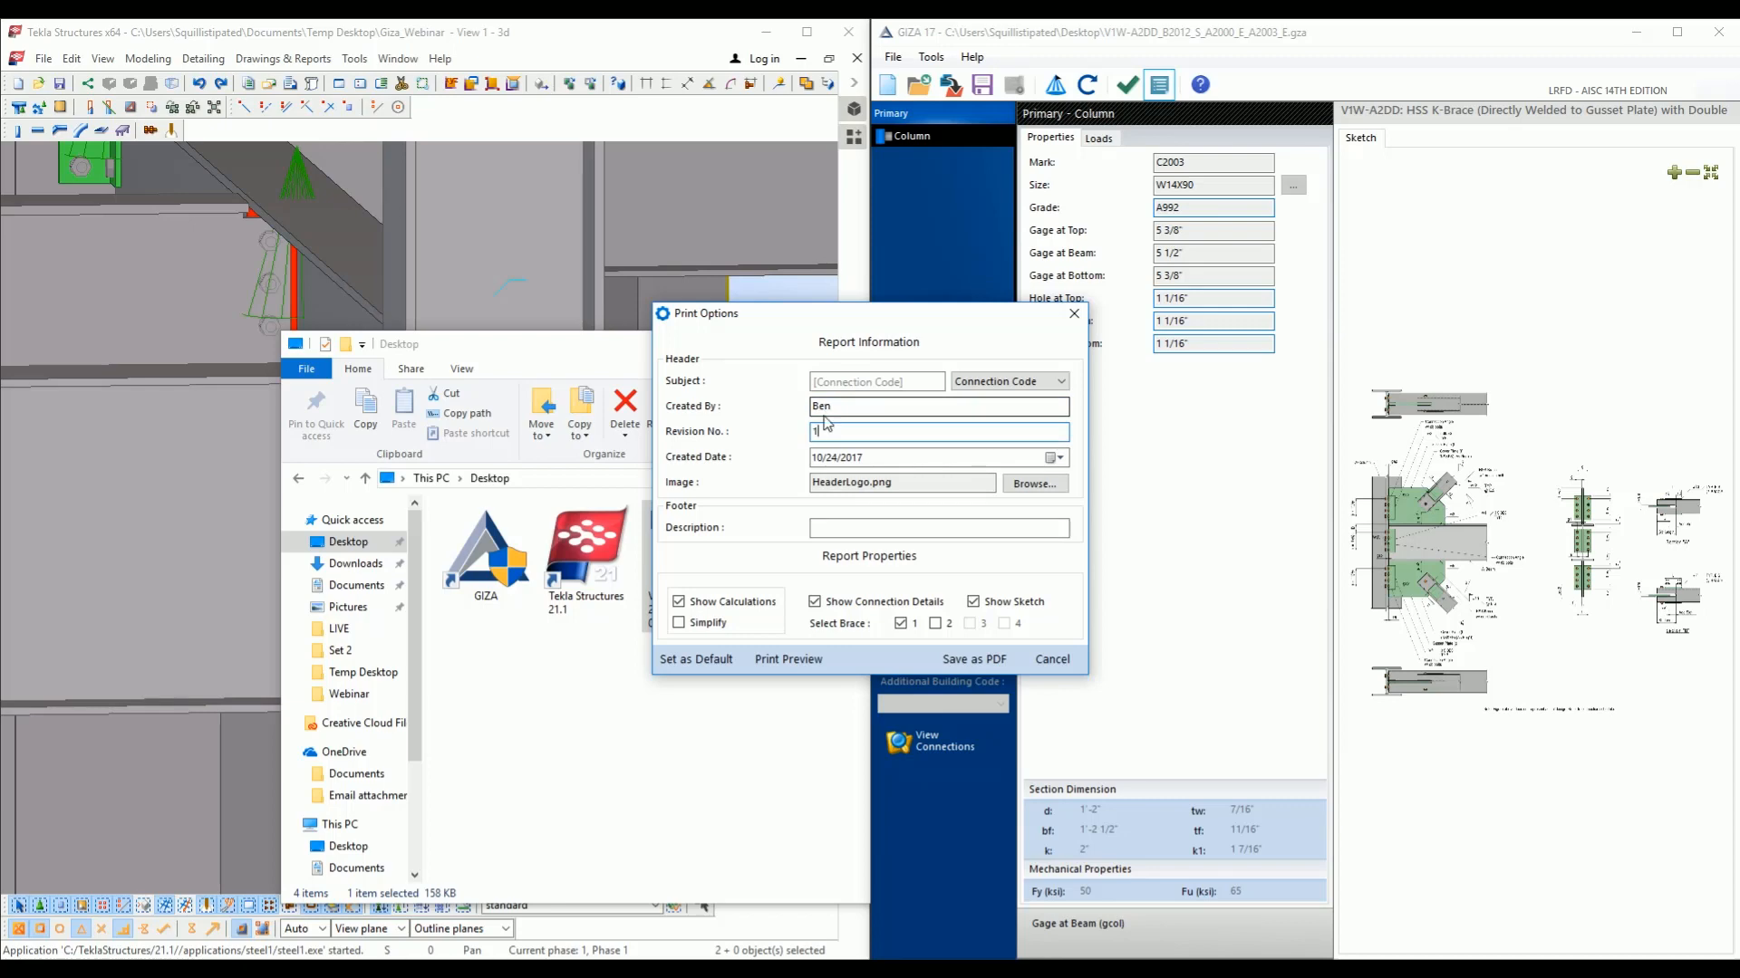
{"action": "left_click", "coordinate": [966, 666]}
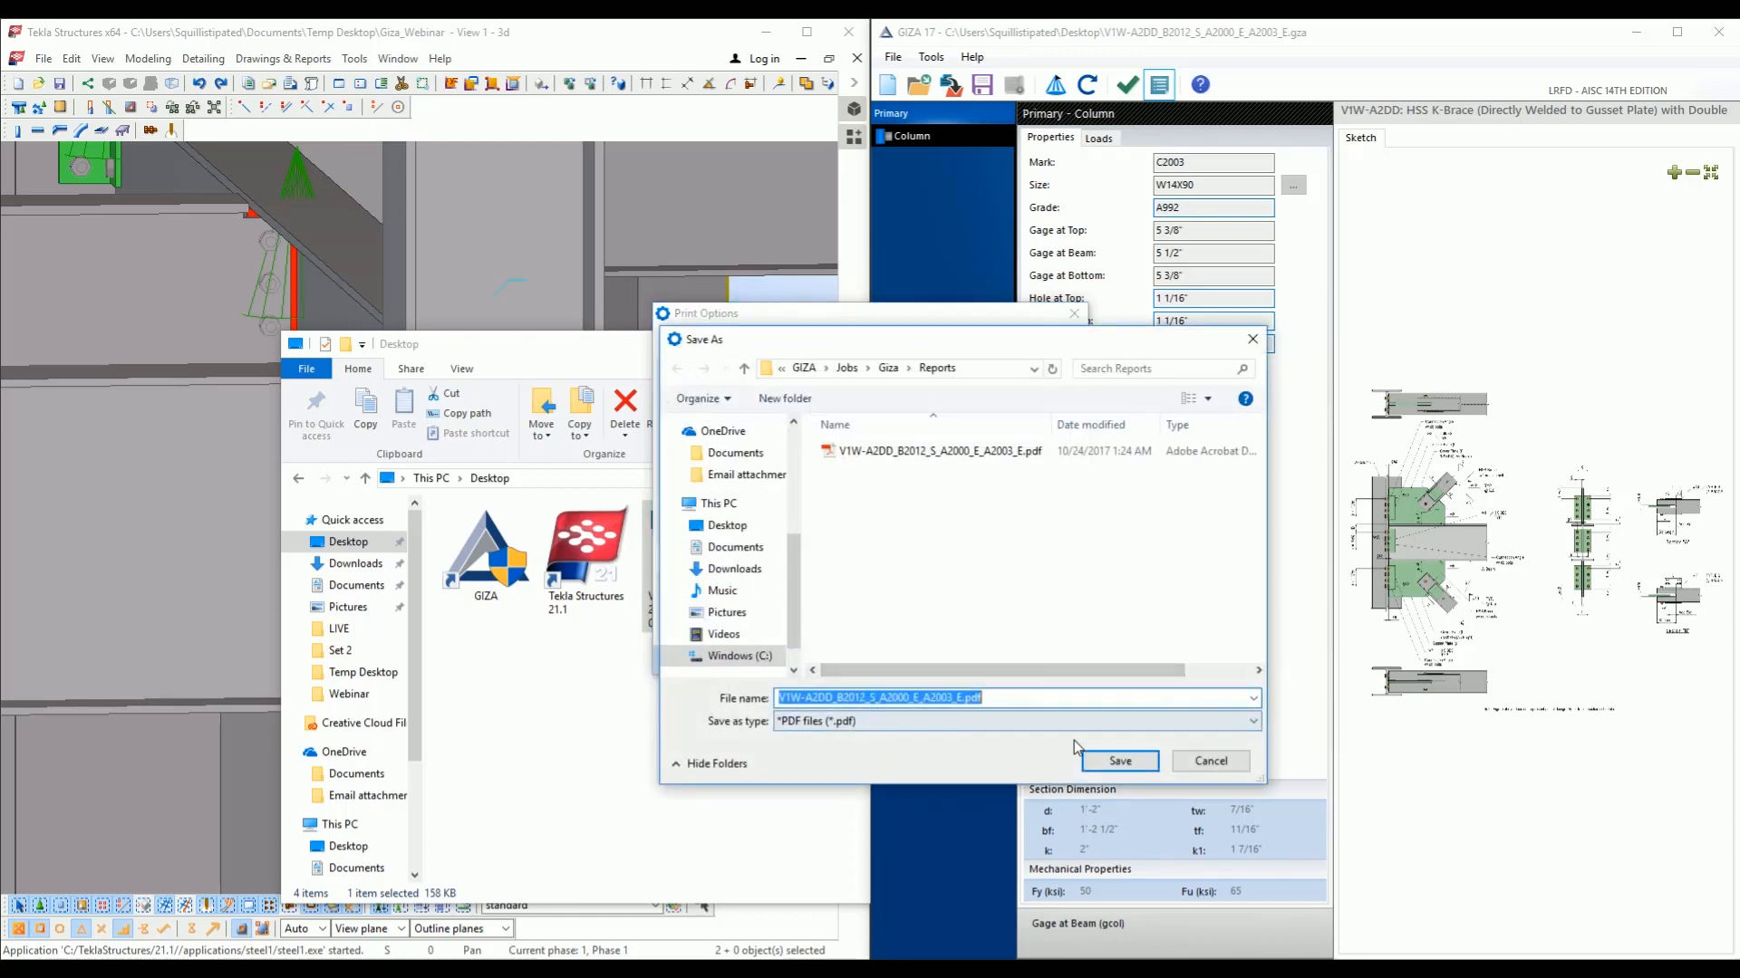
{"action": "left_click", "coordinate": [1101, 760]}
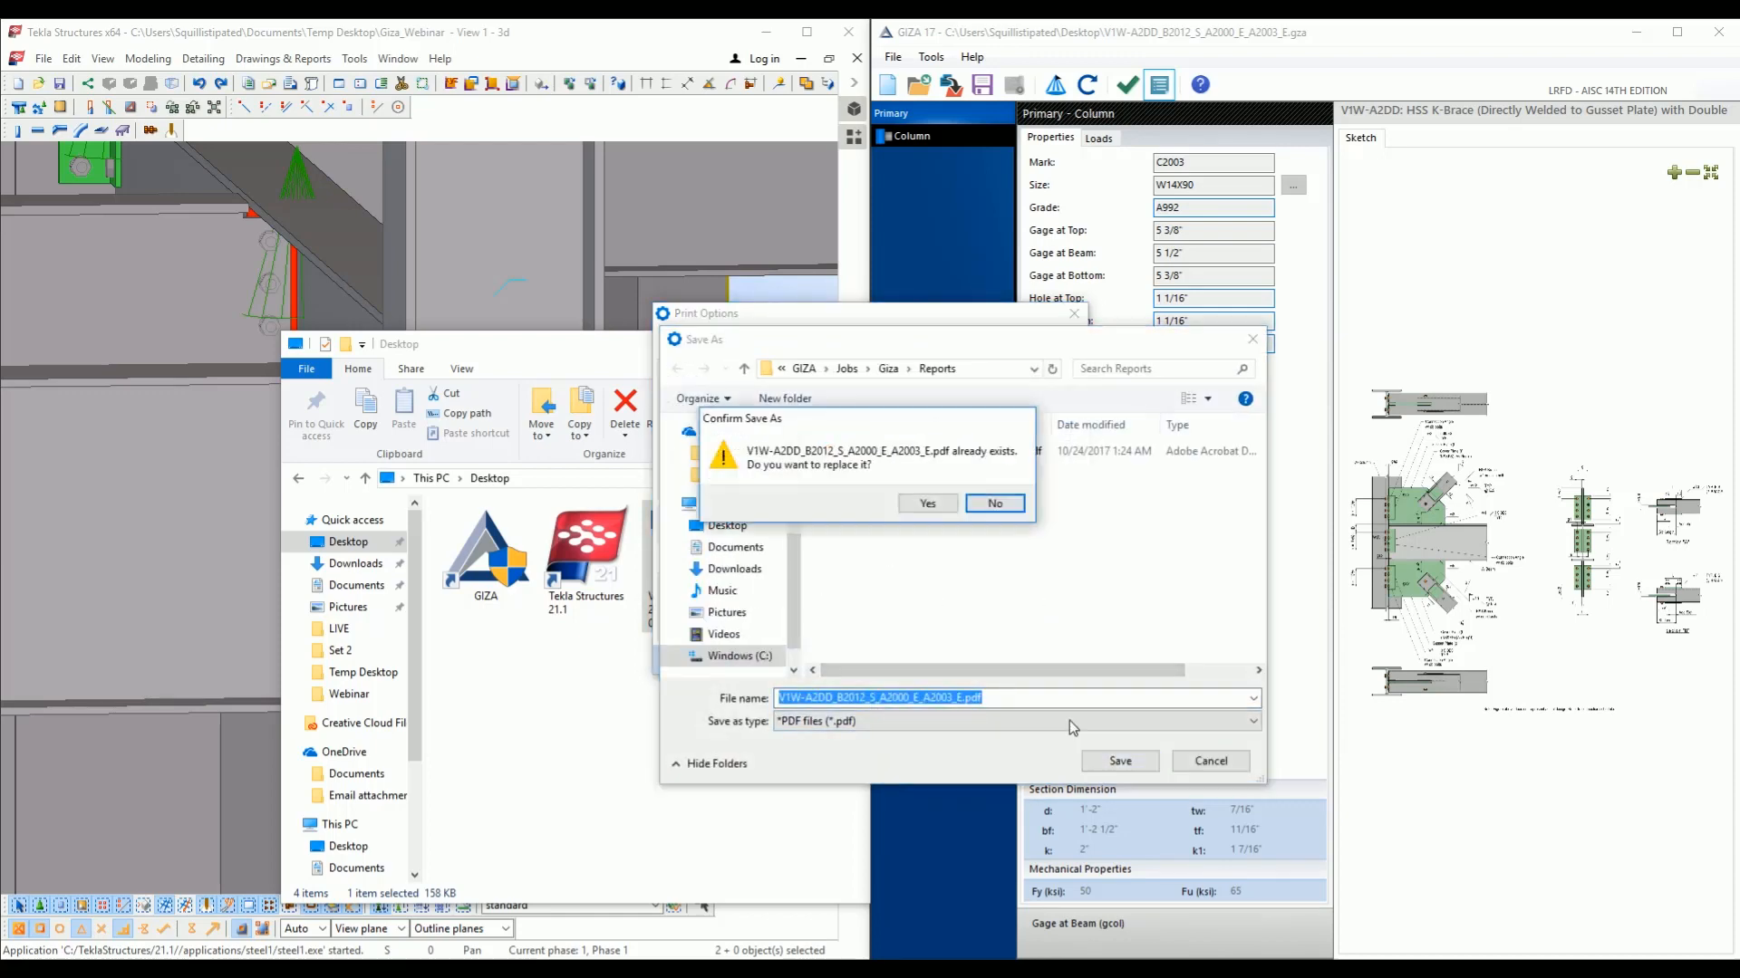
{"action": "left_click", "coordinate": [930, 506]}
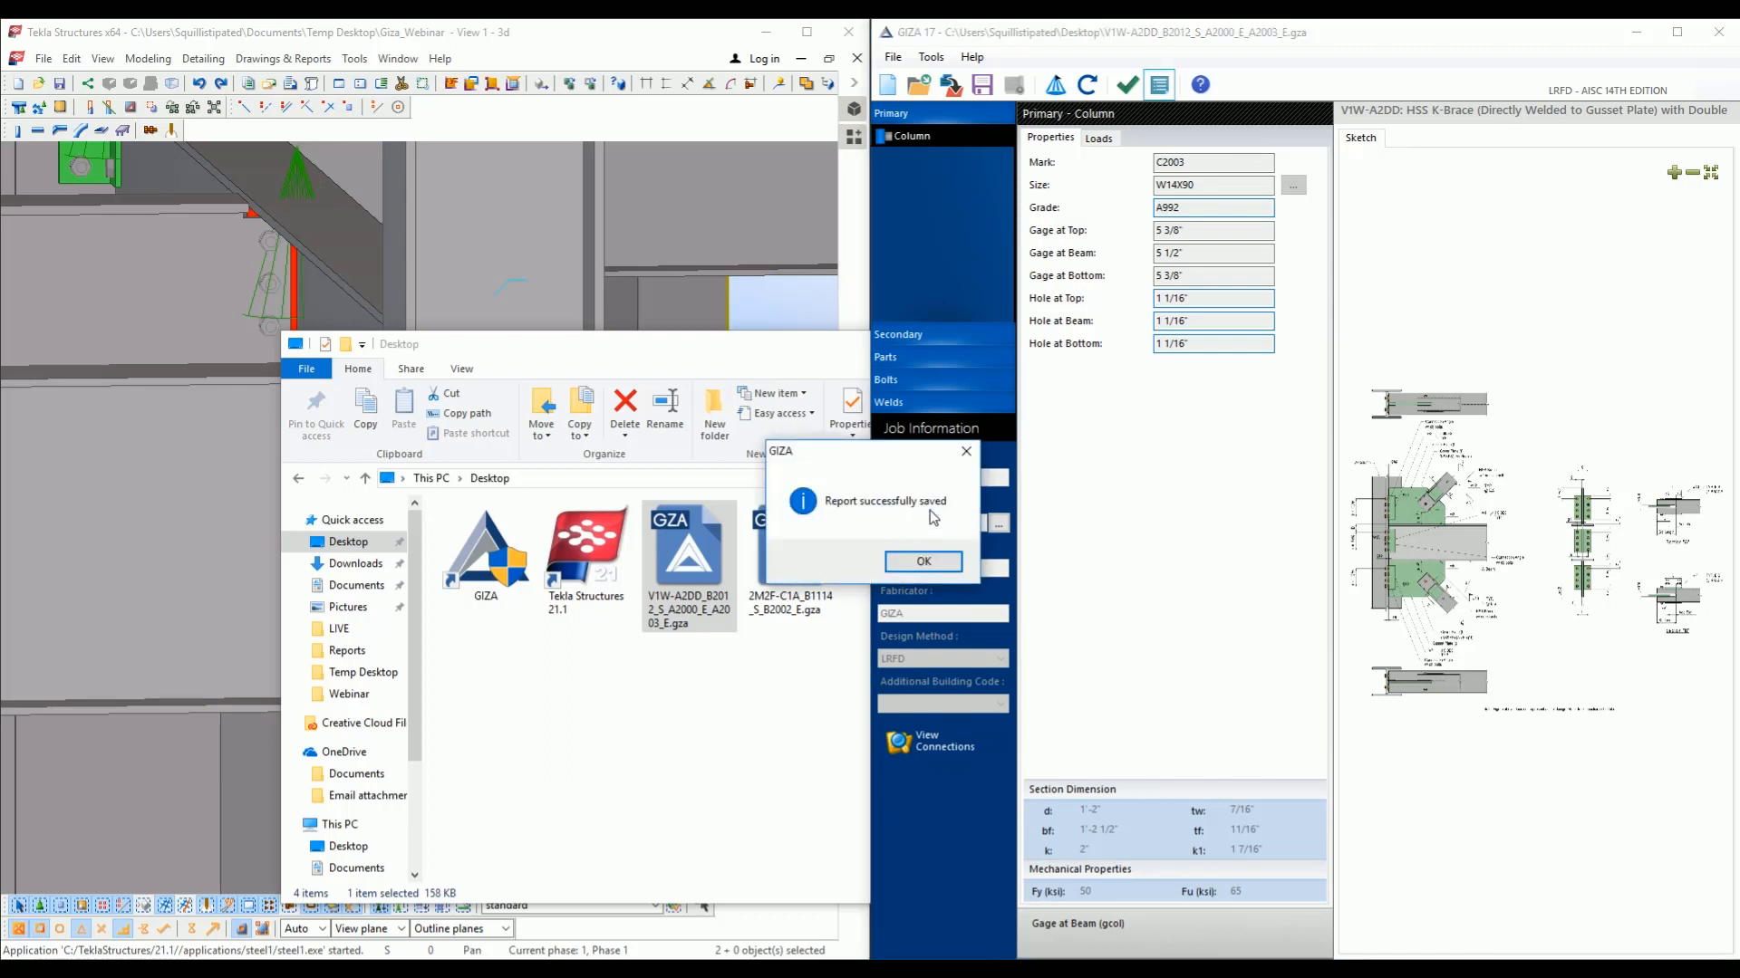
{"action": "left_click", "coordinate": [923, 562]}
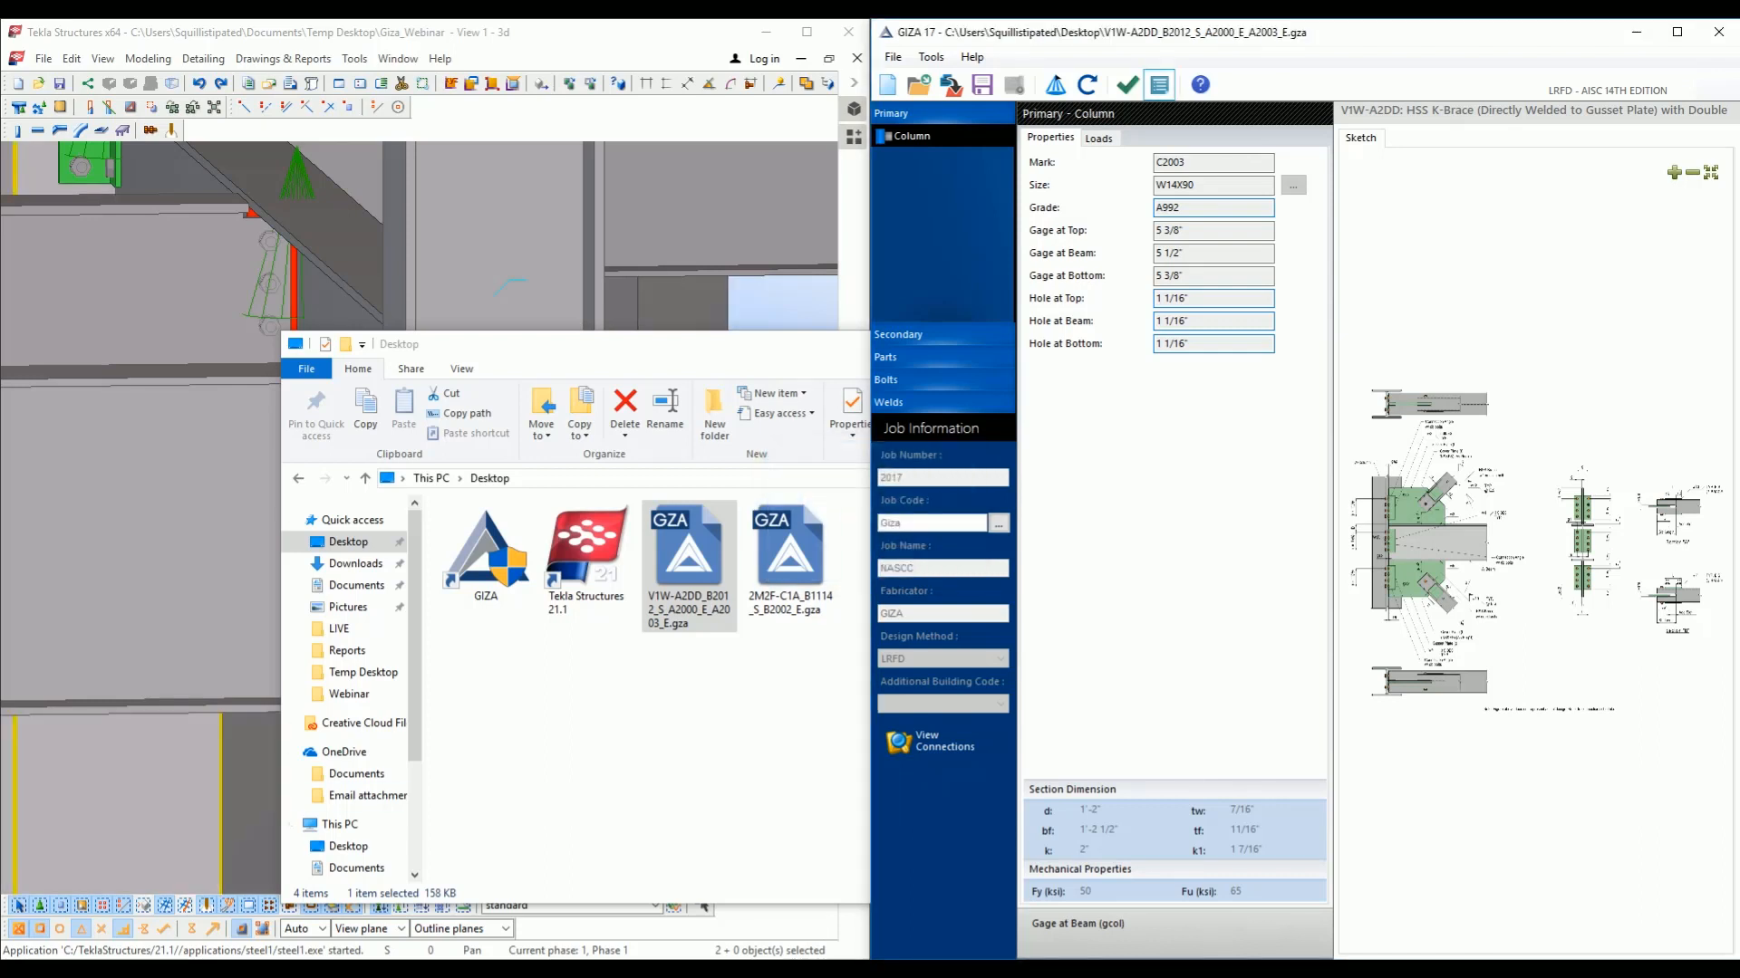
Open the saved PDF report from the Reports folder, maximize its window, and fit one full page in view.
{"action": "left_click", "coordinate": [276, 897]}
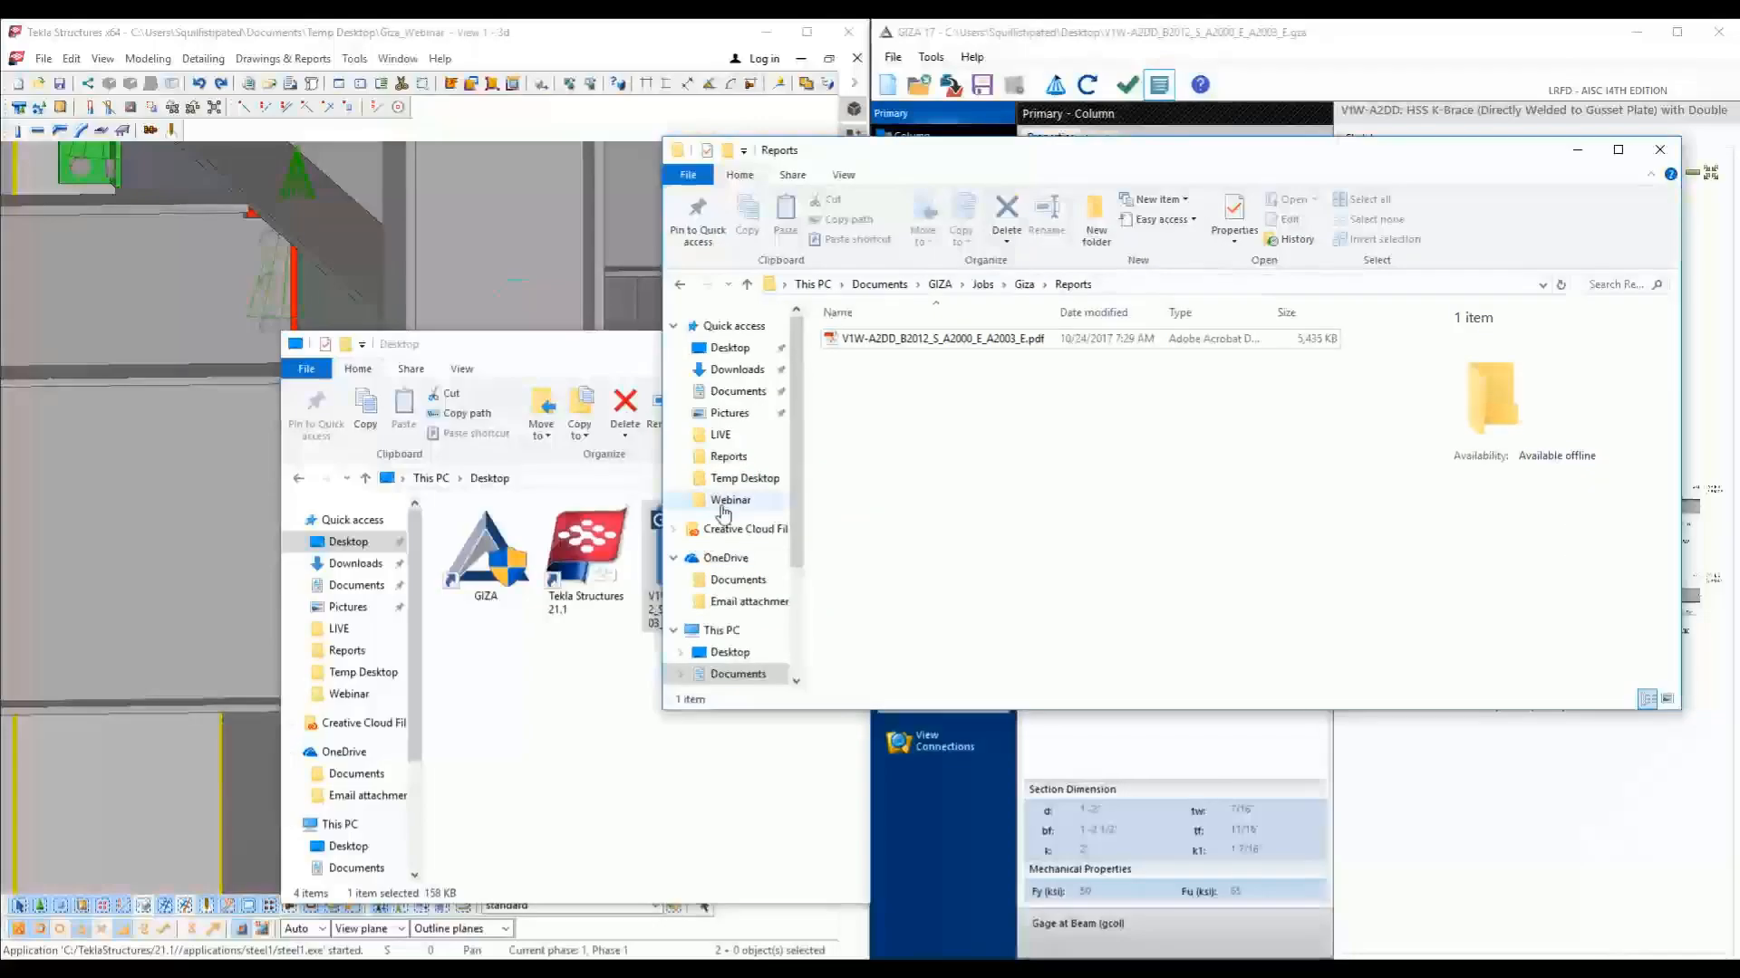
{"action": "double_click", "coordinate": [857, 343]}
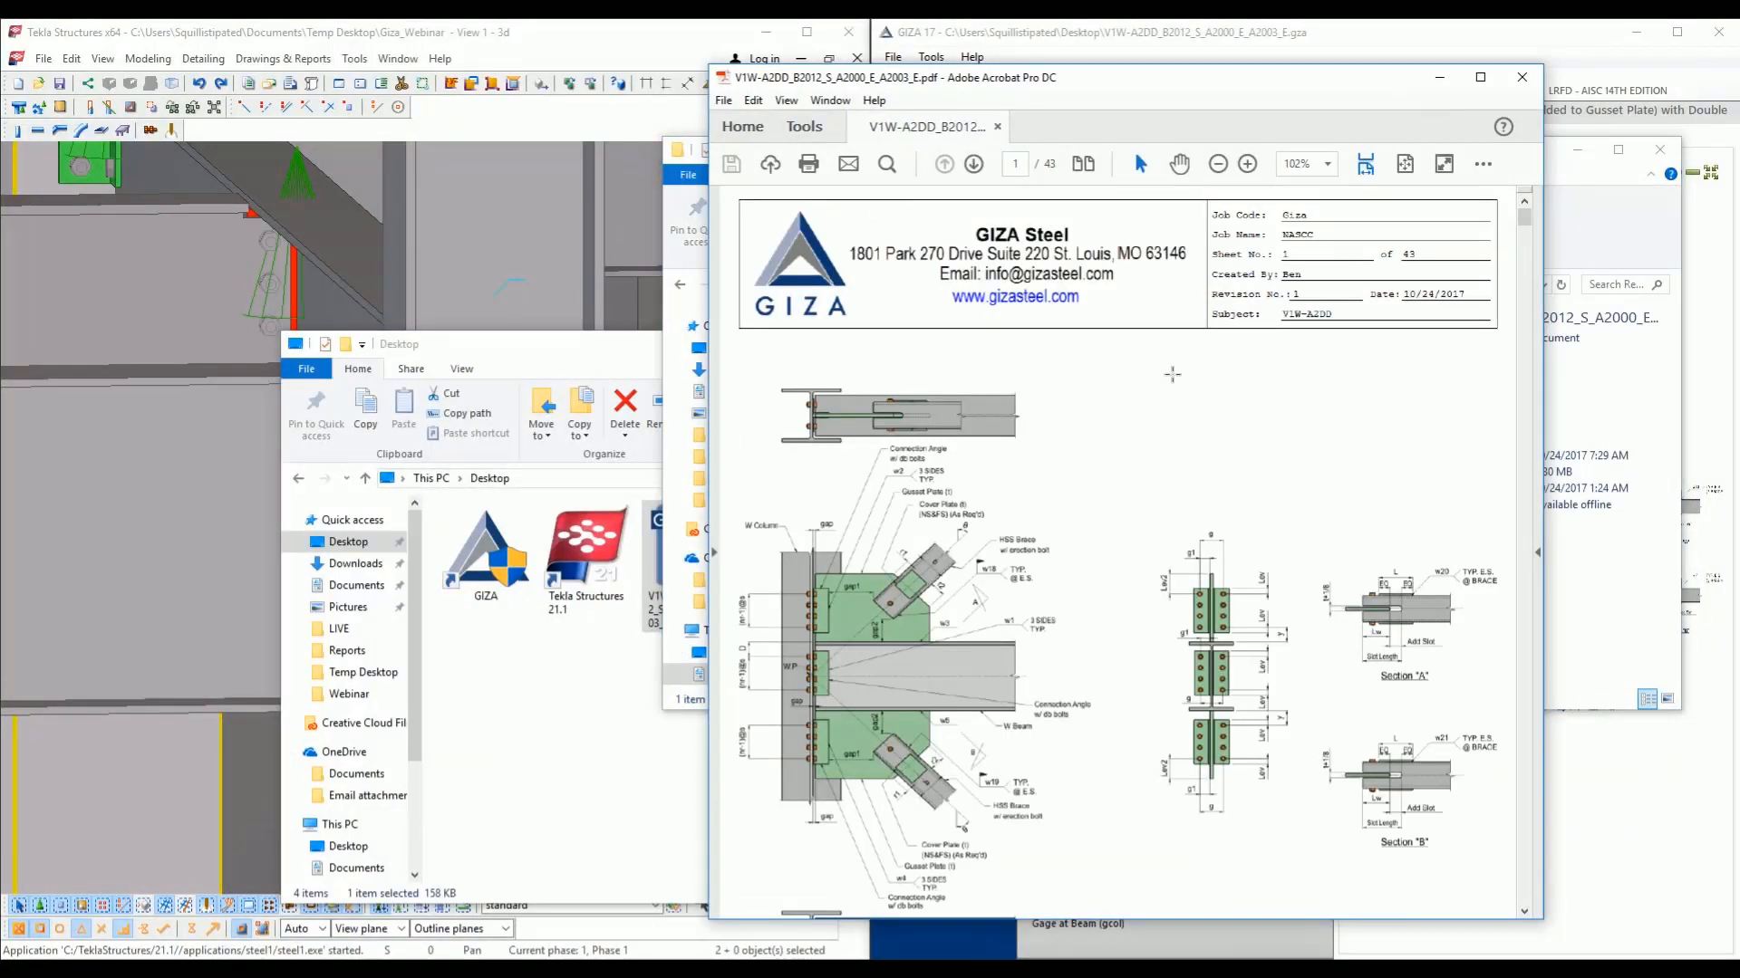
{"action": "left_click_drag", "start_coordinate": [1172, 74], "coordinate": [1115, 20]}
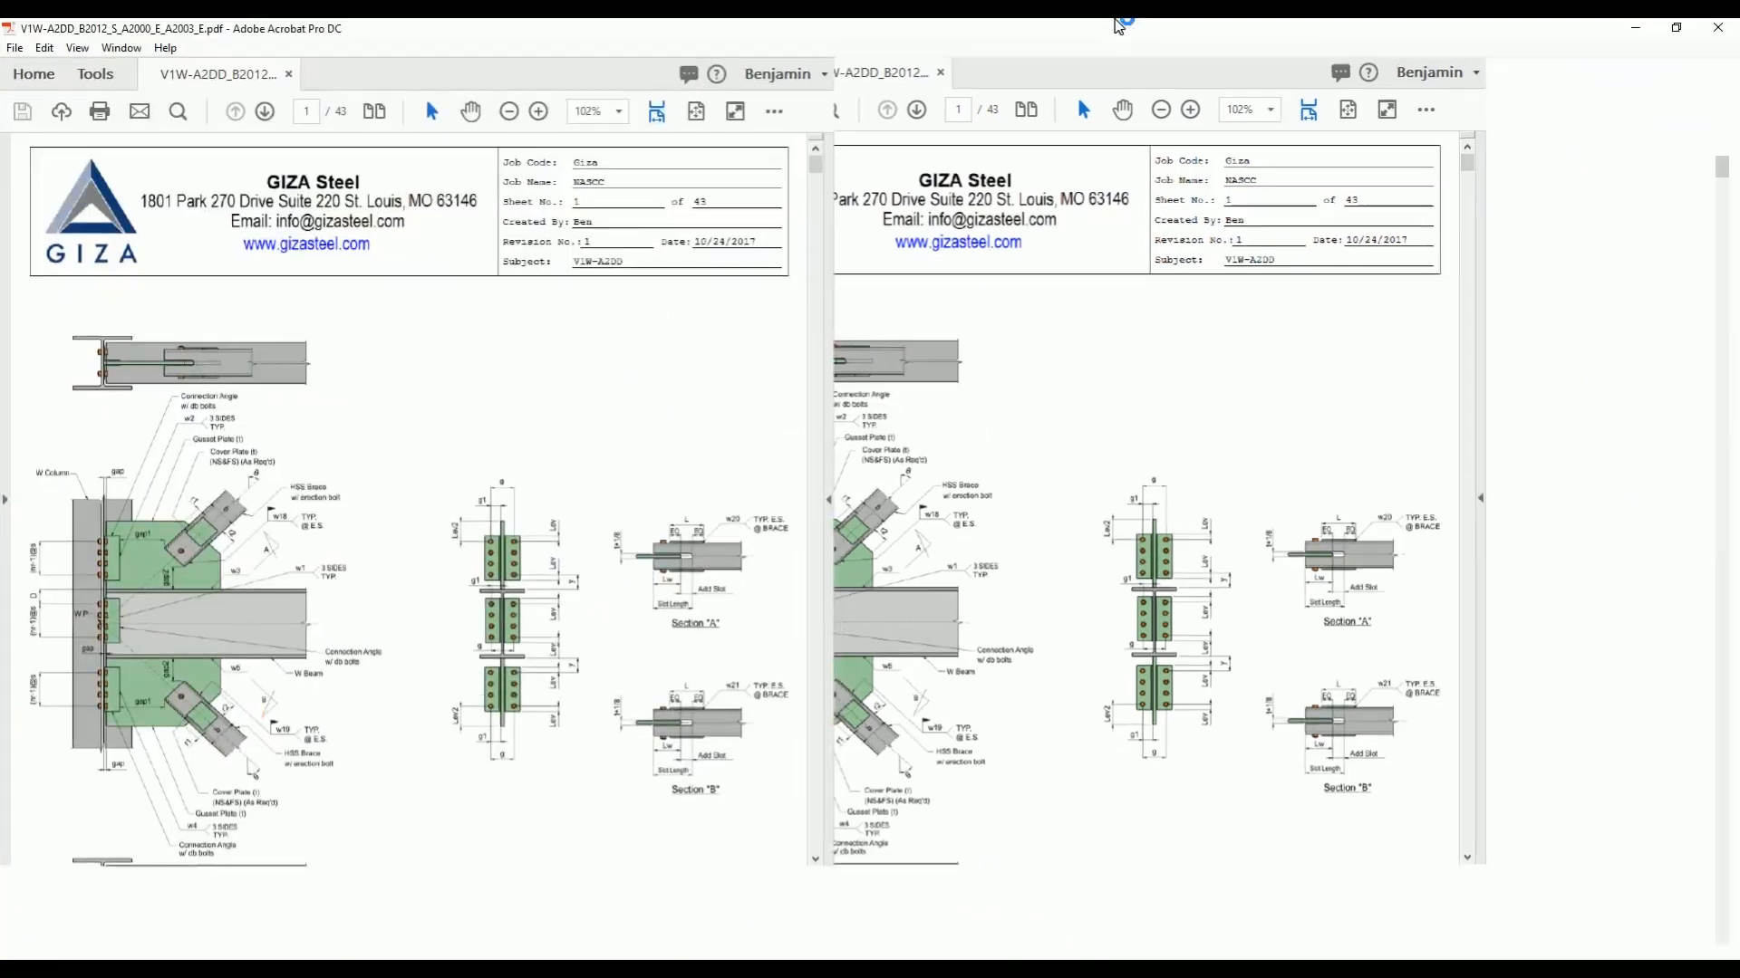
{"action": "left_click", "coordinate": [701, 114]}
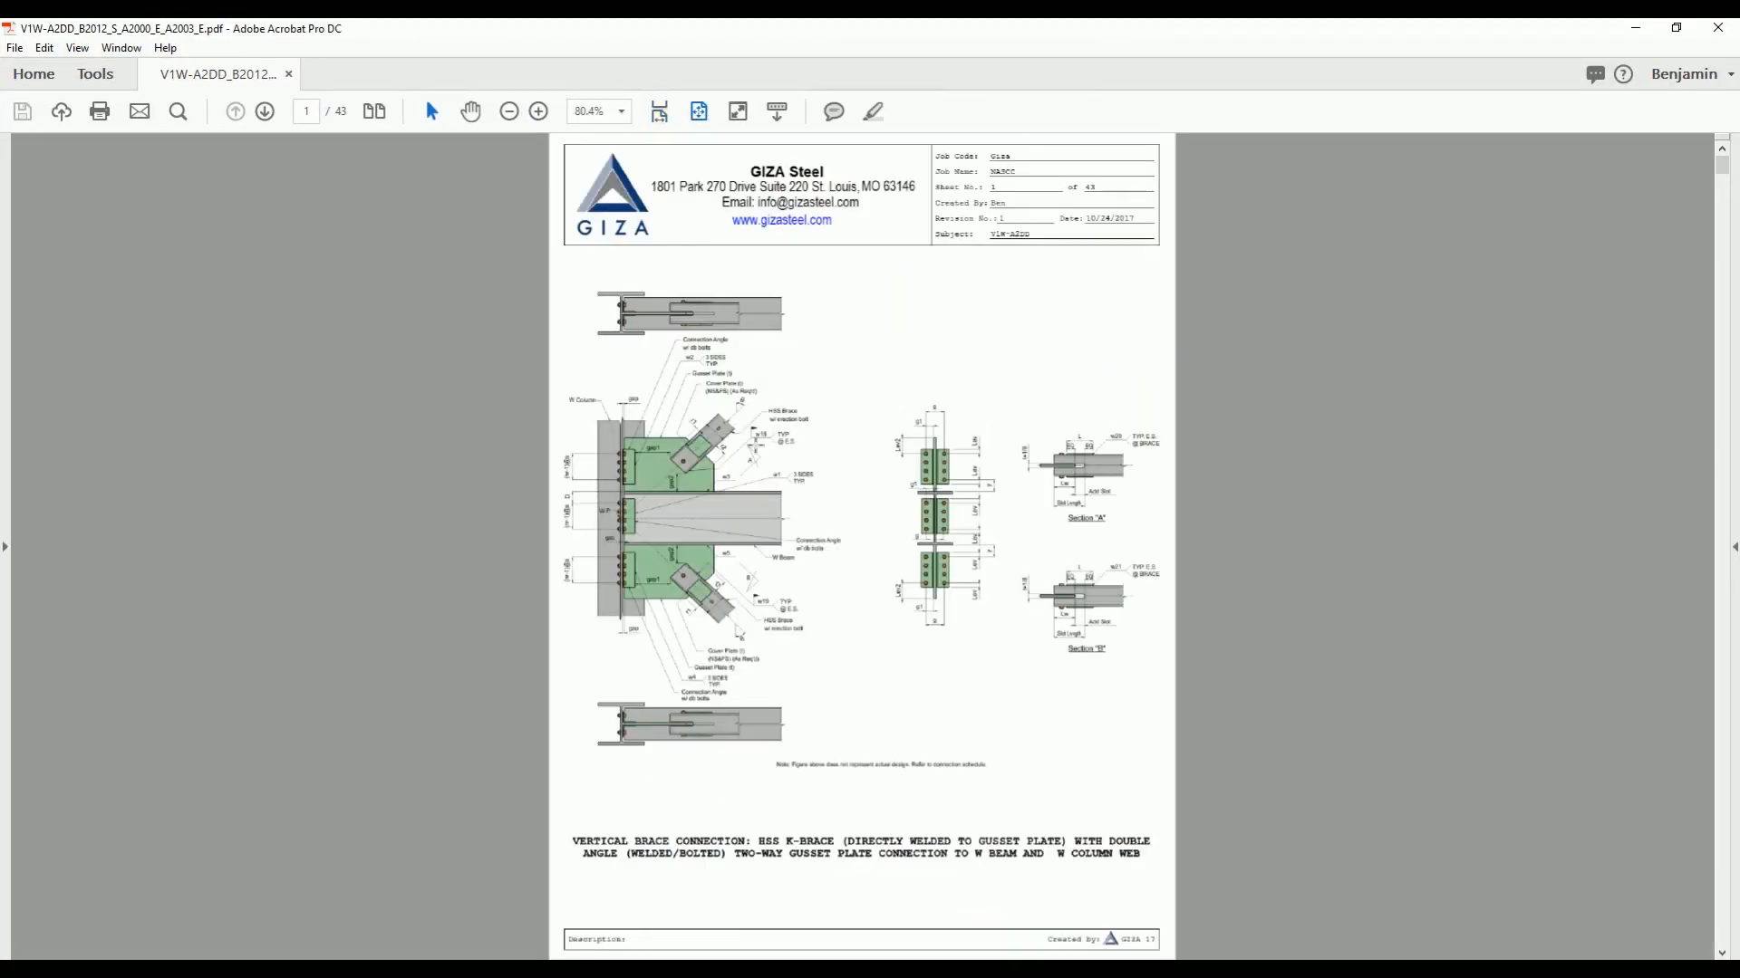
Examine the report's cover sketch, design data, weld capacity calculations with AISC references, and the connection schedule near the end.
{"action": "scroll", "coordinate": [755, 445], "scroll_direction": "down", "scroll_amount": 2}
{"action": "scroll", "coordinate": [755, 445], "scroll_direction": "up", "scroll_amount": 2}
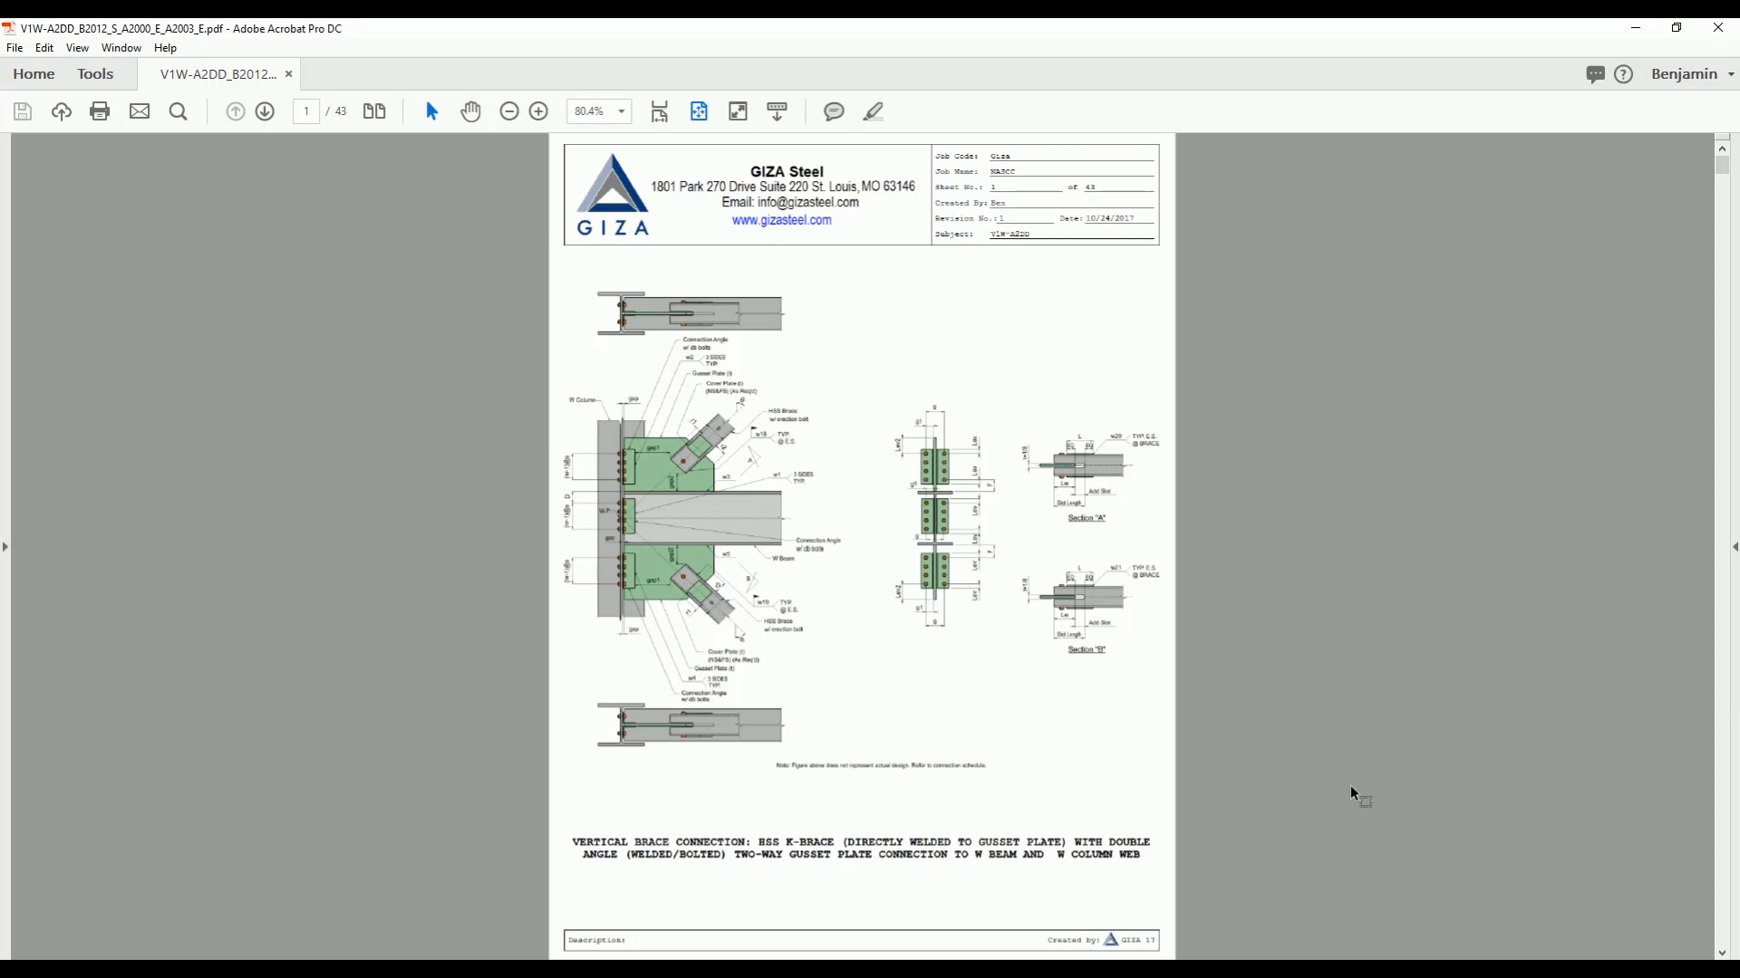
{"action": "scroll", "coordinate": [1354, 795], "scroll_direction": "down", "scroll_amount": 1}
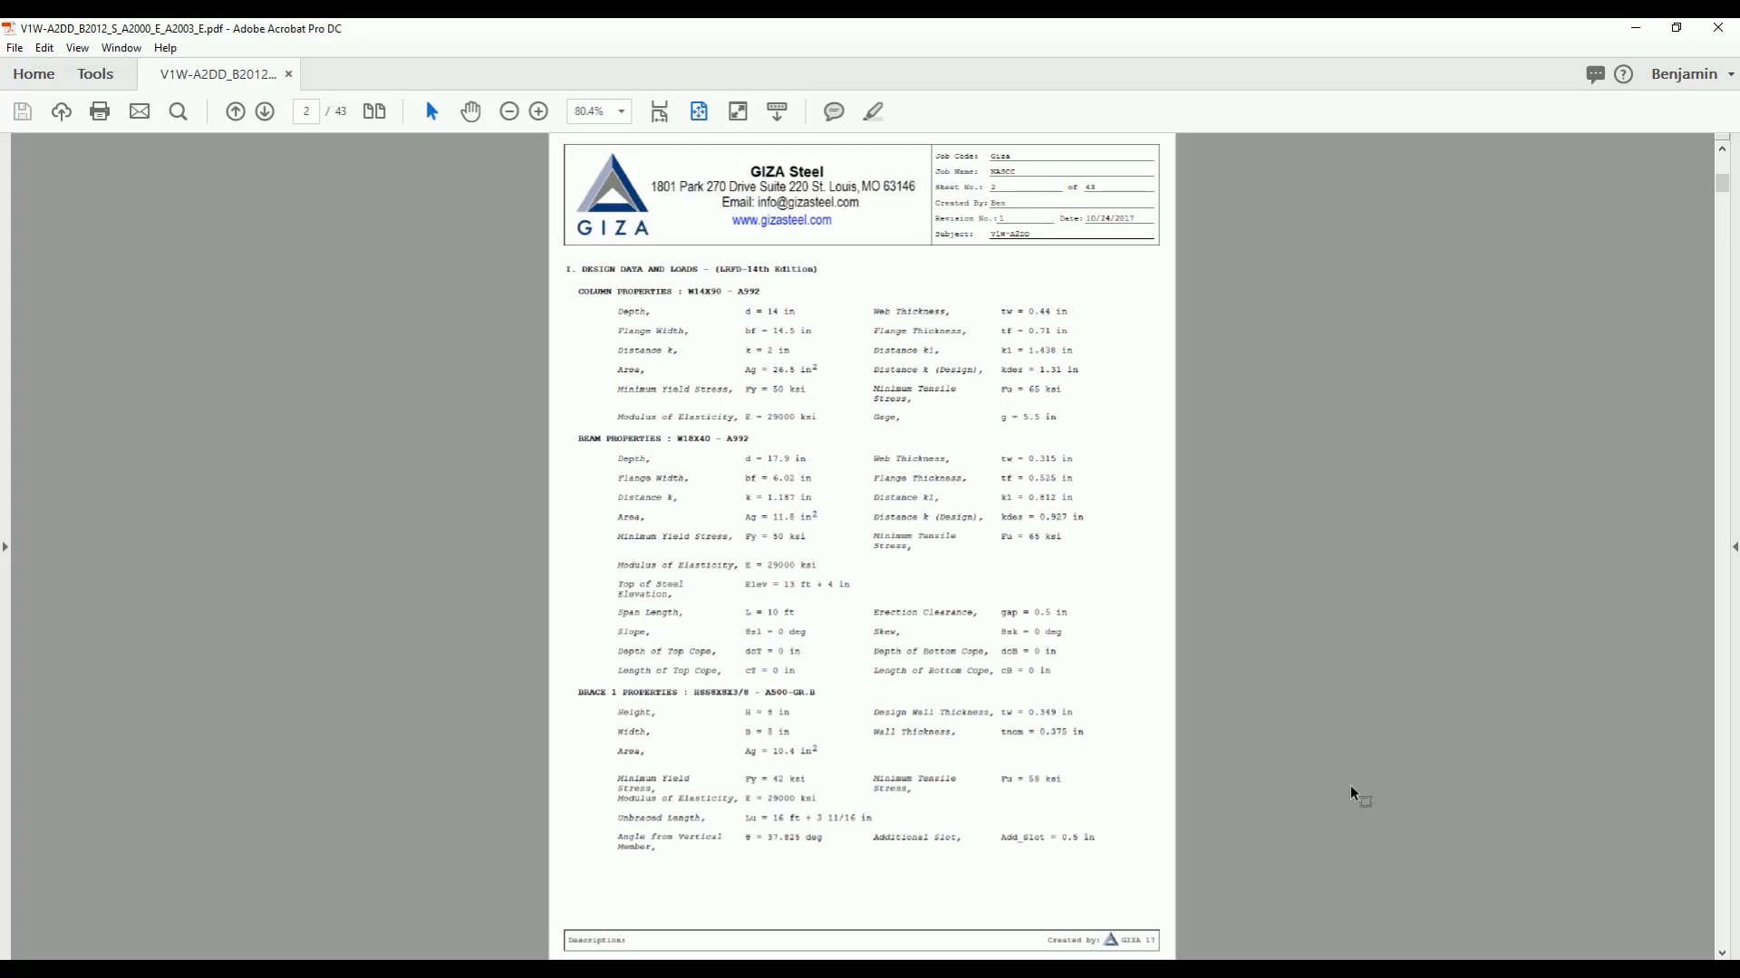
{"action": "scroll", "coordinate": [1354, 794], "scroll_direction": "down", "scroll_amount": 5}
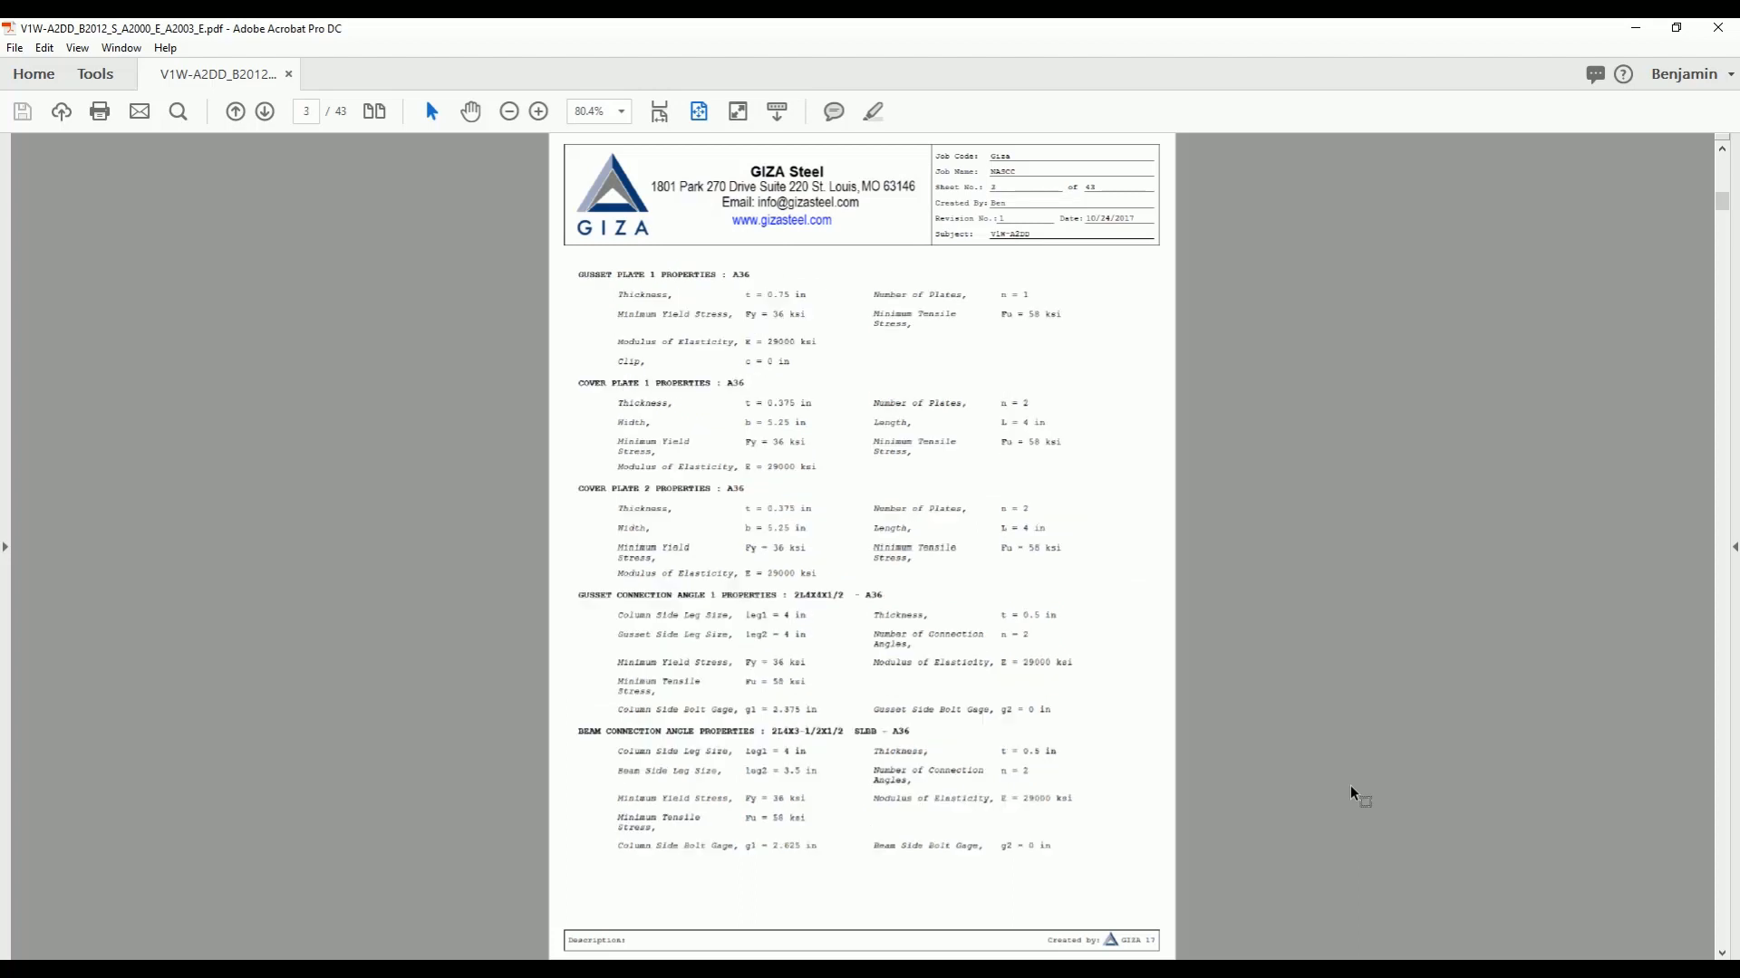
{"action": "scroll", "coordinate": [1353, 794], "scroll_direction": "down", "scroll_amount": 4}
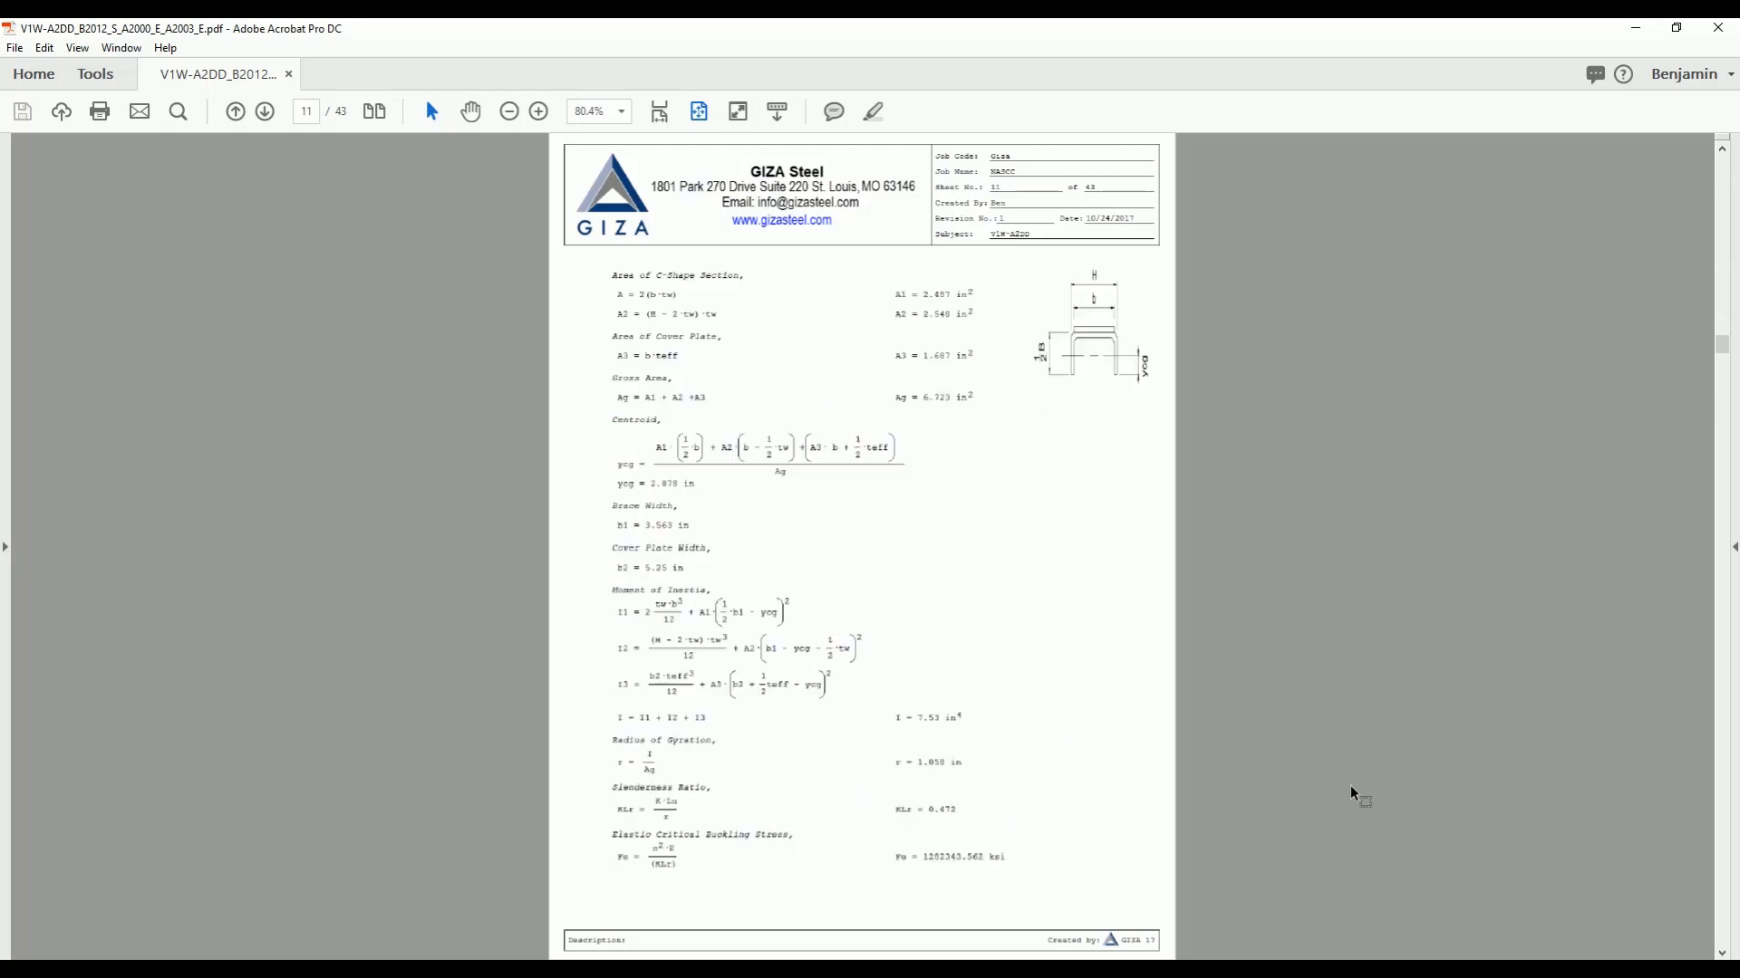
{"action": "scroll", "coordinate": [1353, 795], "scroll_direction": "down", "scroll_amount": 2}
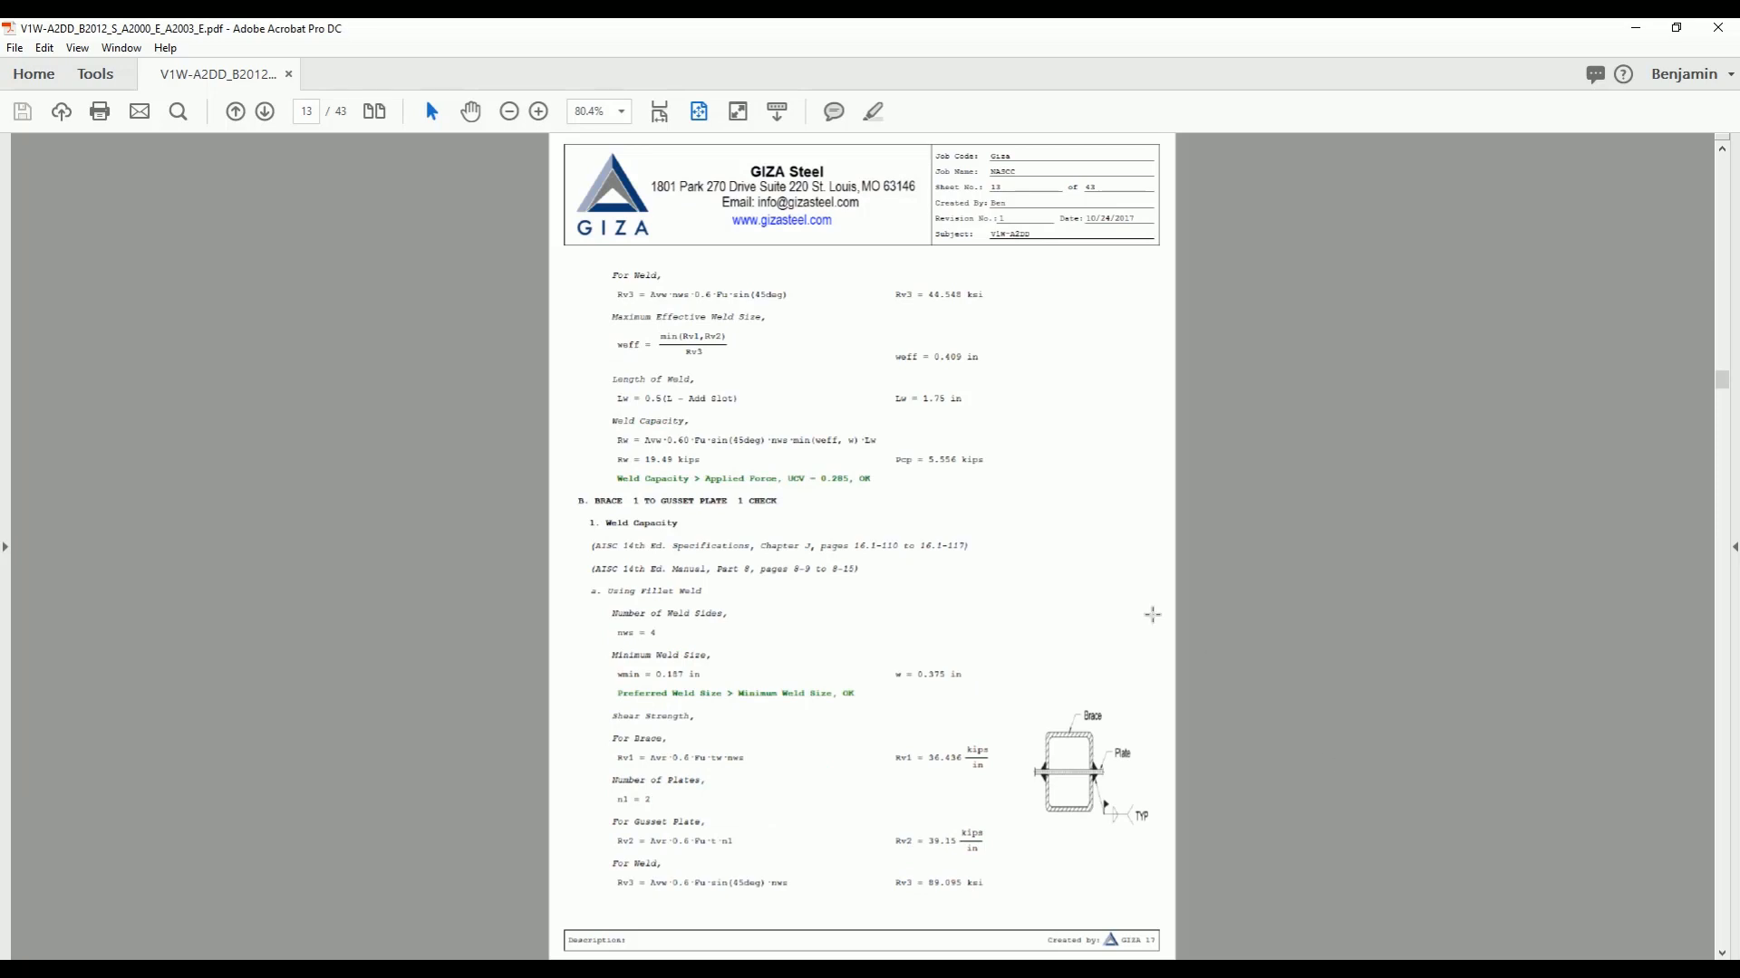
{"action": "left_click_drag", "start_coordinate": [926, 570], "coordinate": [606, 541]}
{"action": "left_click", "coordinate": [738, 529]}
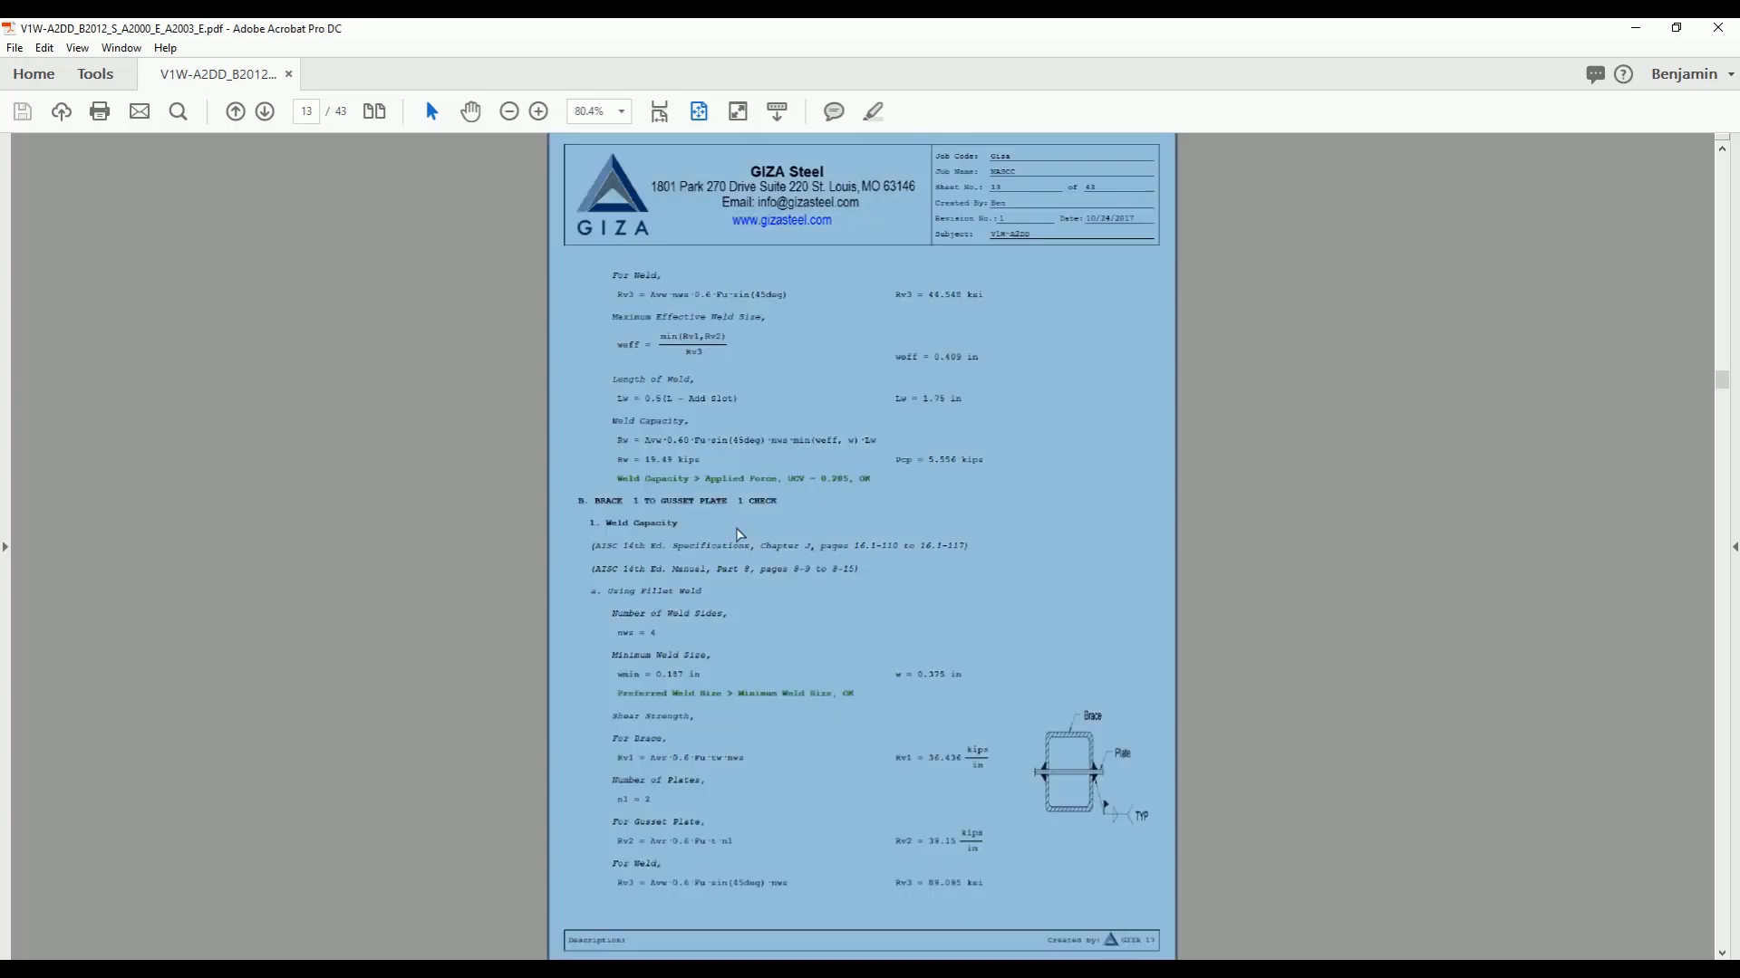
{"action": "left_click", "coordinate": [736, 528]}
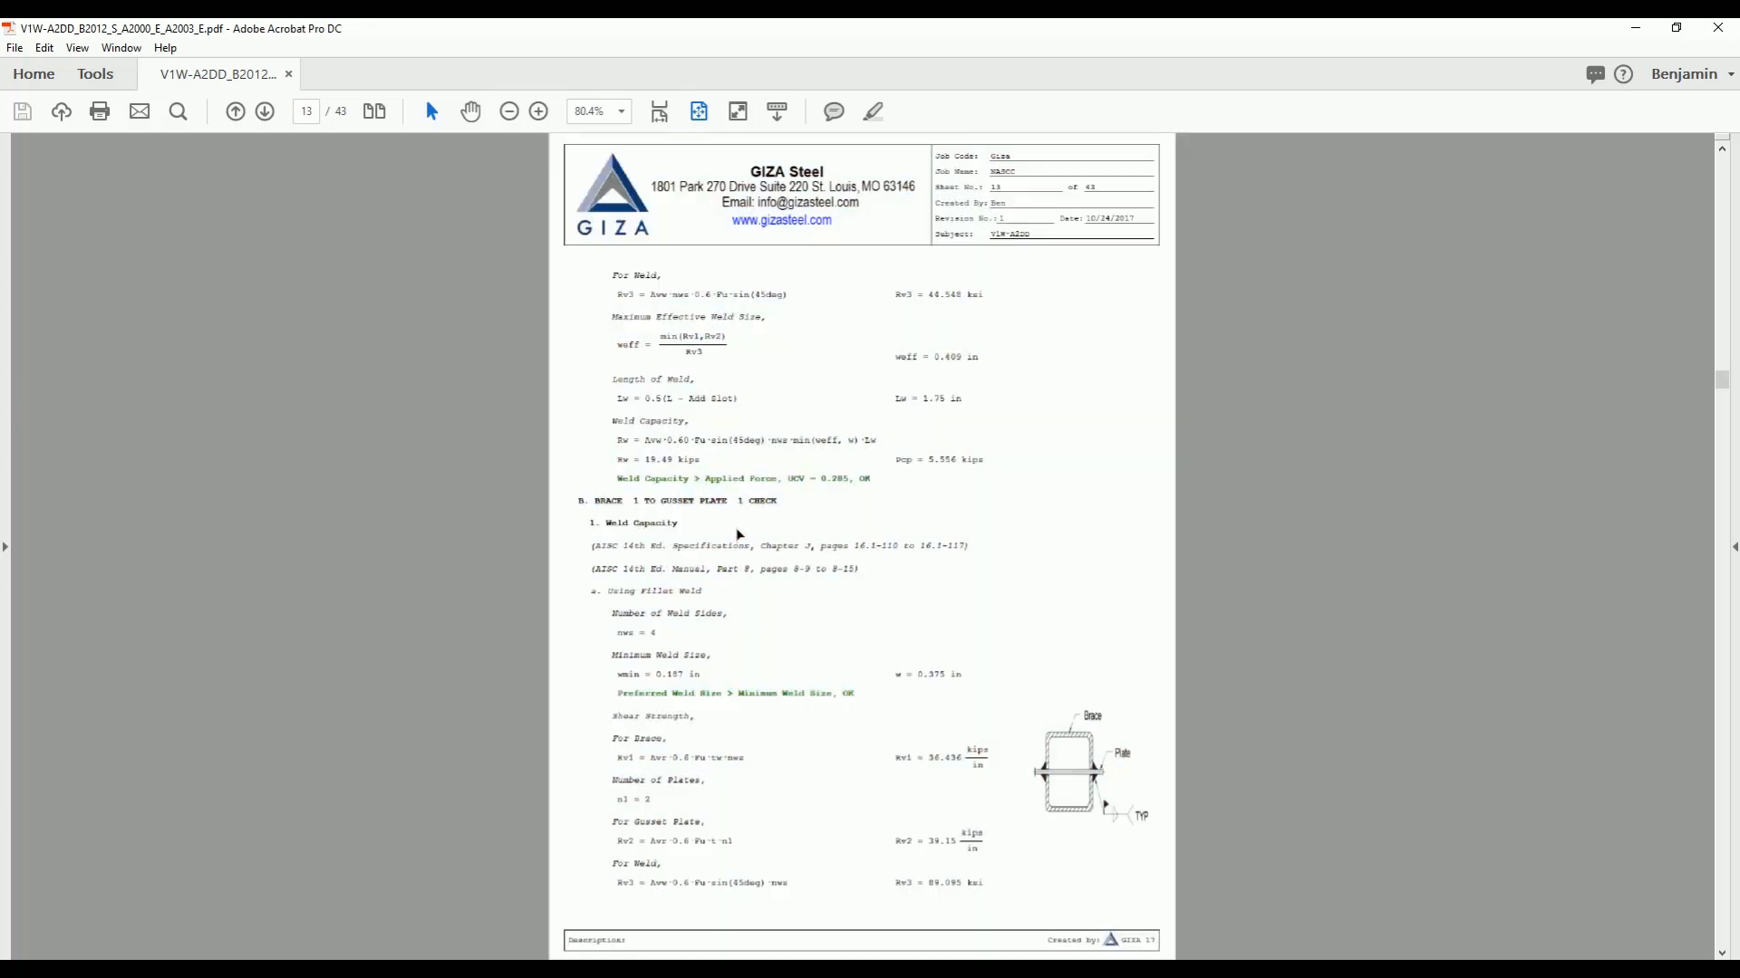
{"action": "left_click_drag", "start_coordinate": [1721, 390], "coordinate": [1715, 845]}
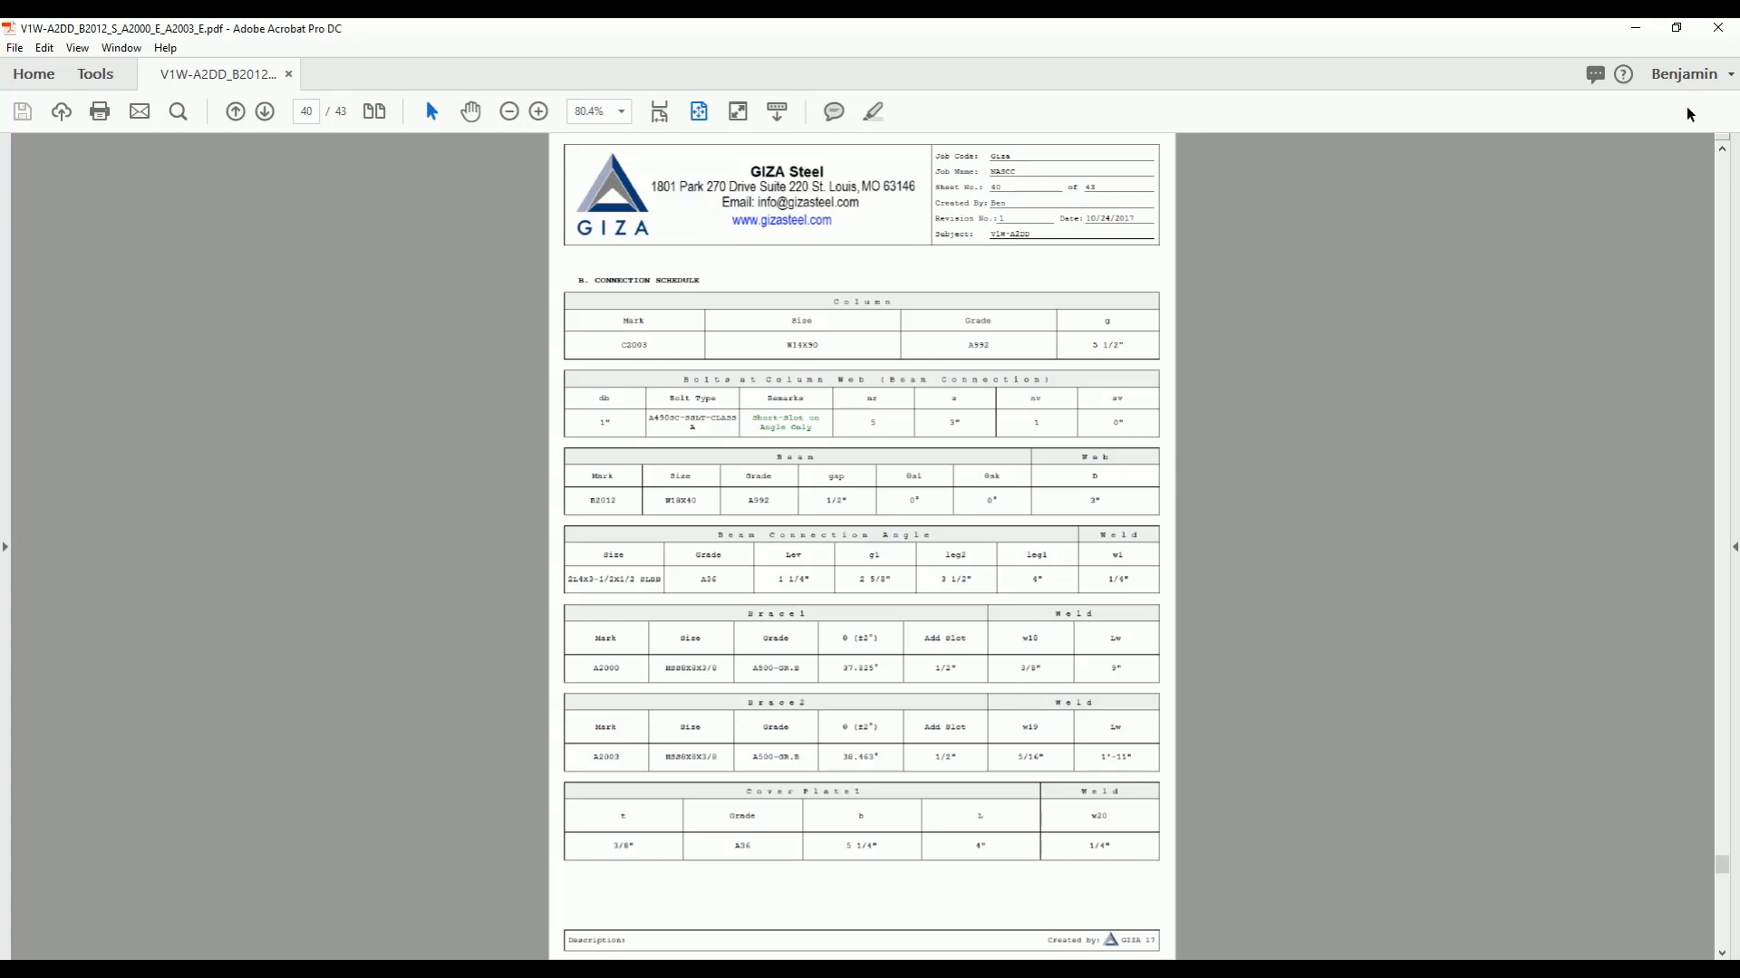
Close the PDF report and minimize the Reports and Desktop folder windows to return to the Tekla model and GIZA.
{"action": "left_click", "coordinate": [1719, 32]}
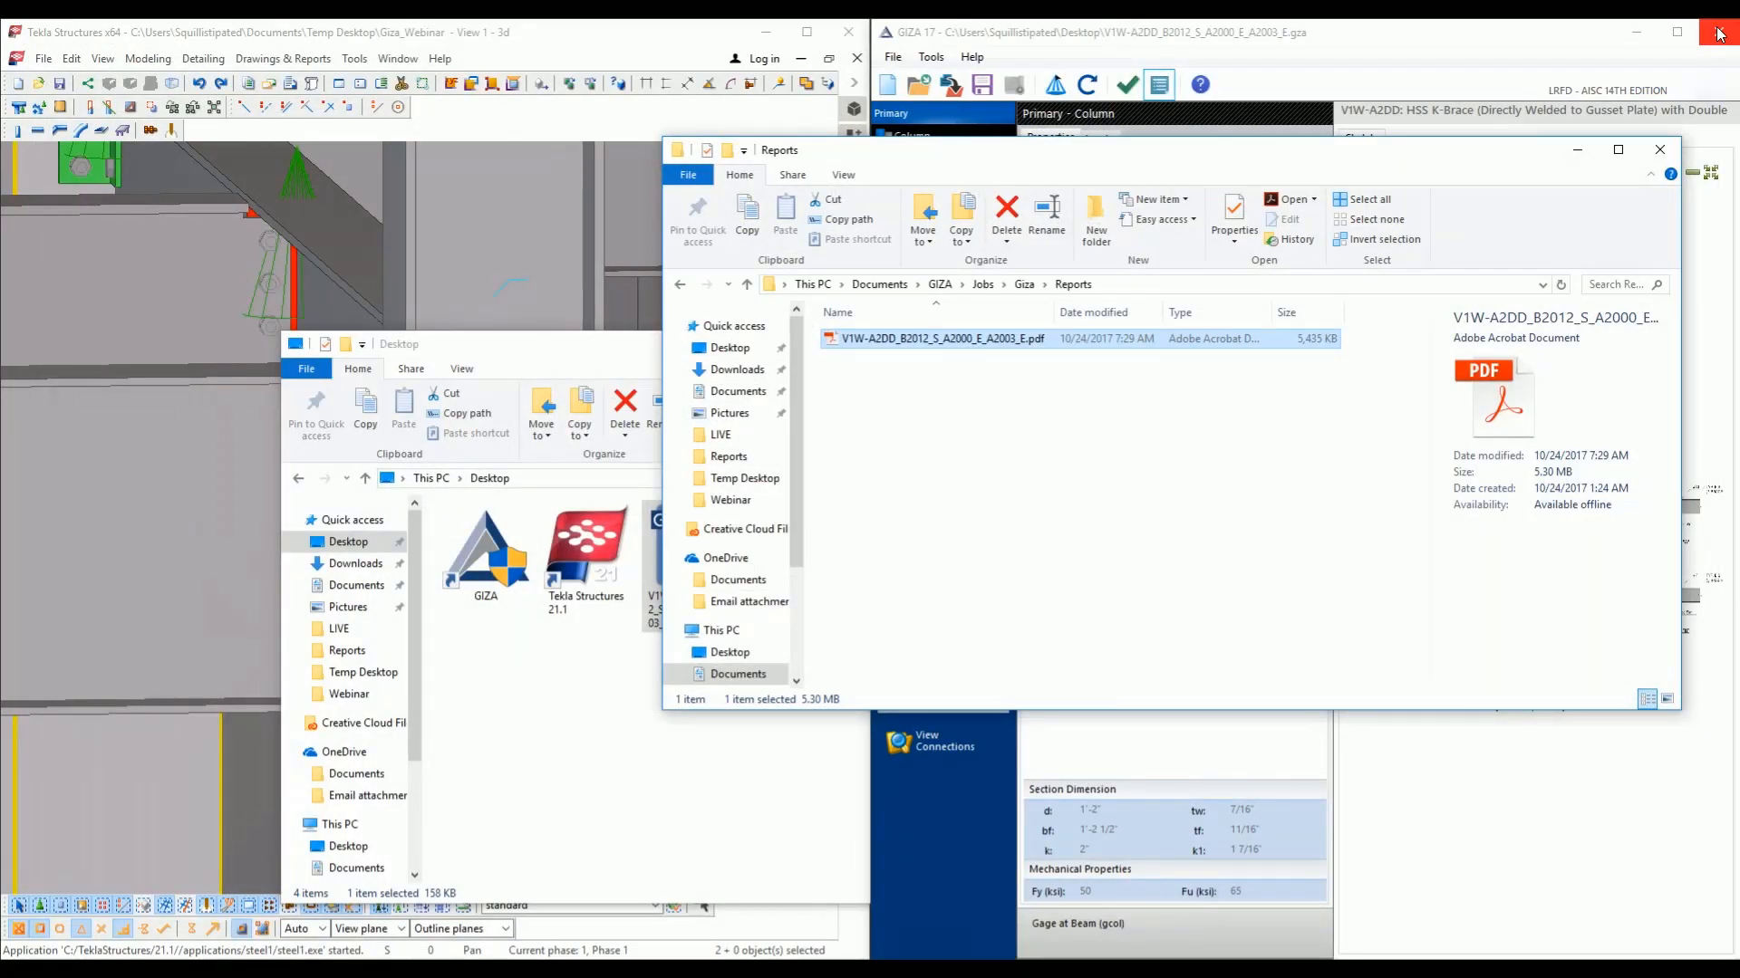
{"action": "left_click", "coordinate": [1578, 150]}
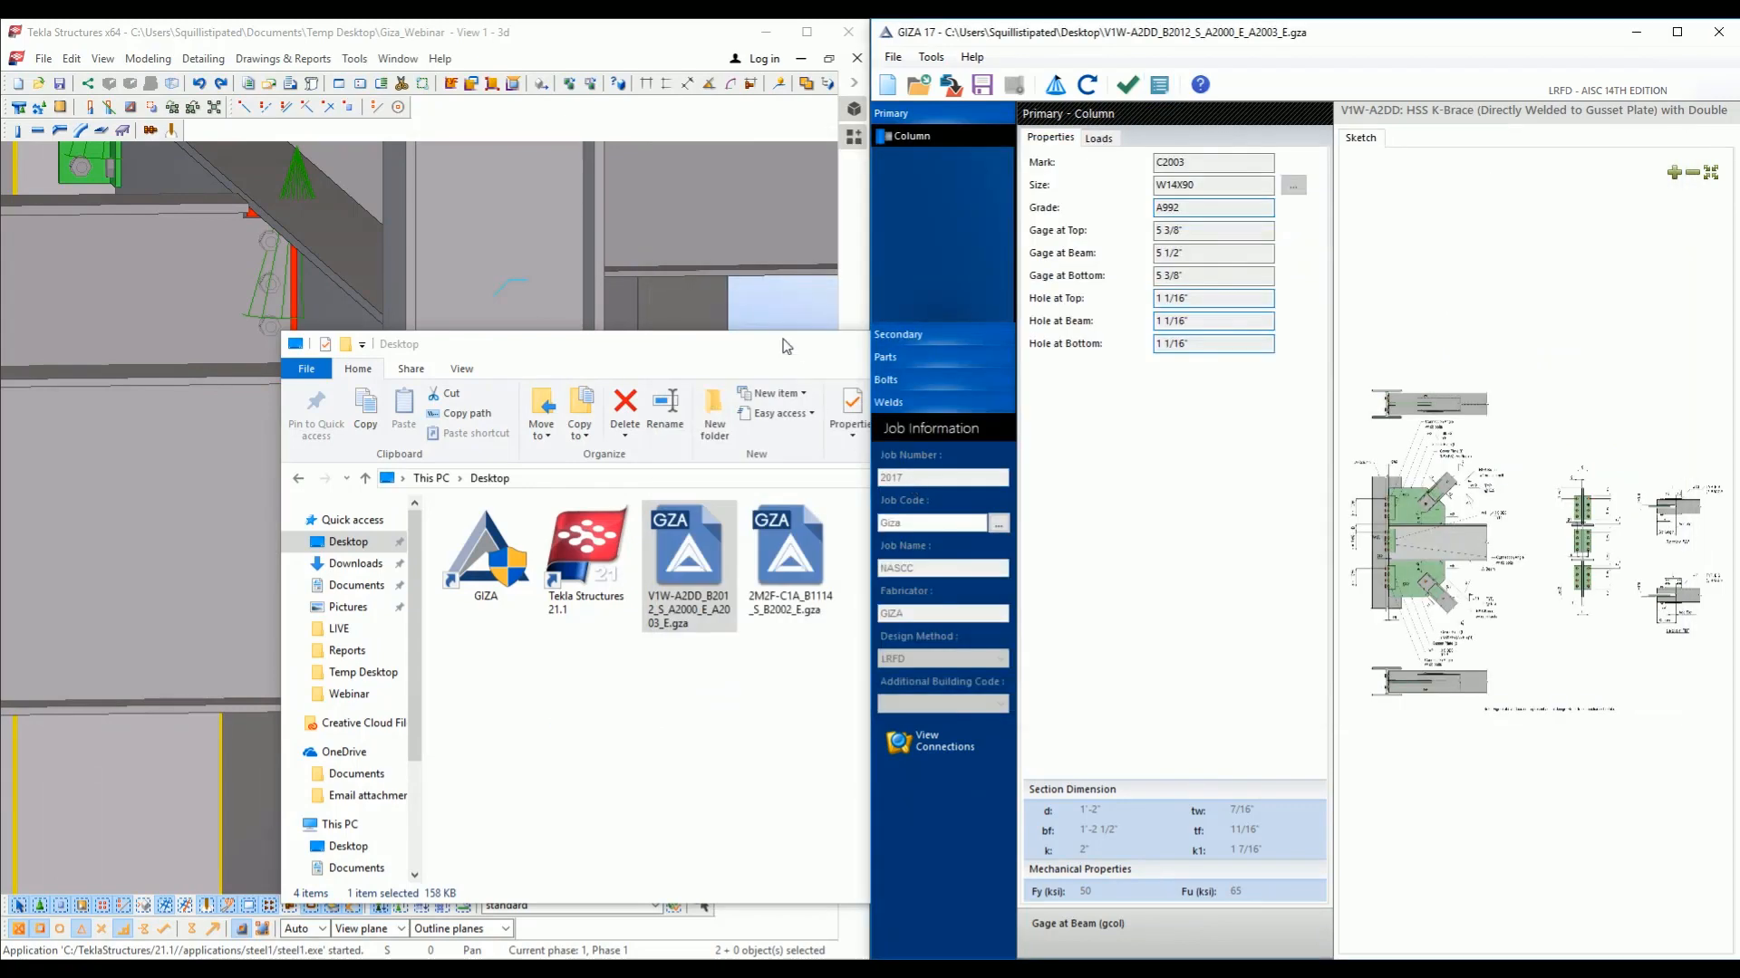
{"action": "left_click", "coordinate": [797, 364]}
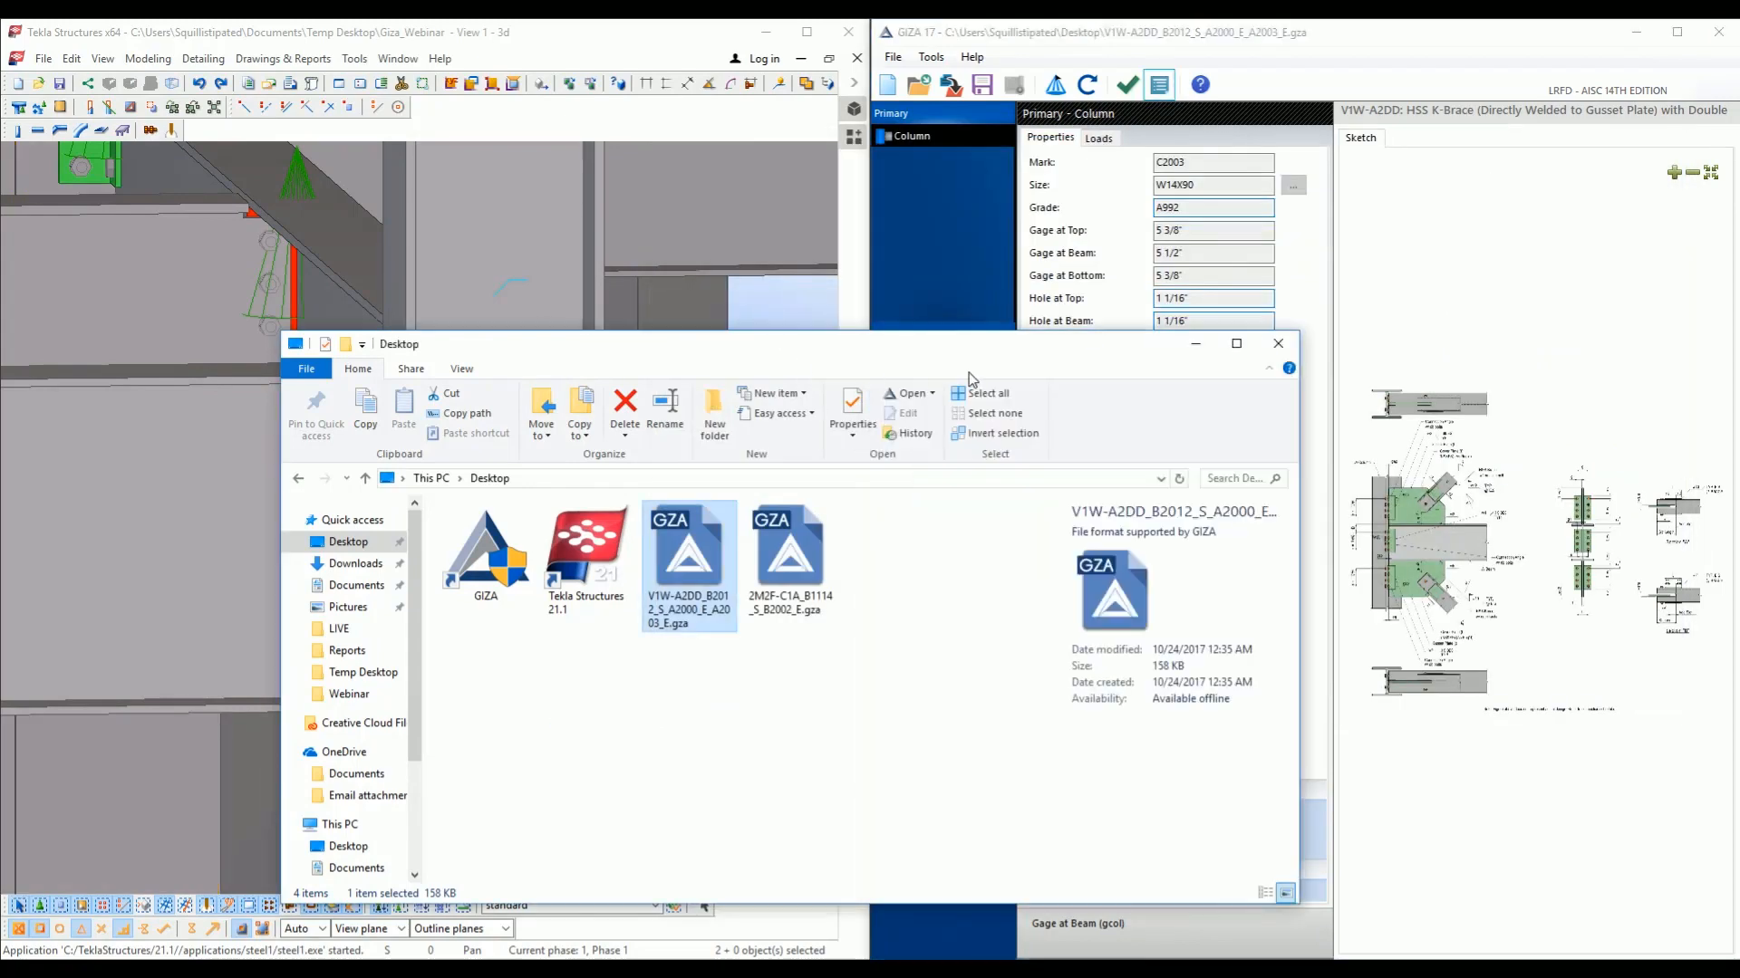
{"action": "left_click", "coordinate": [1196, 343]}
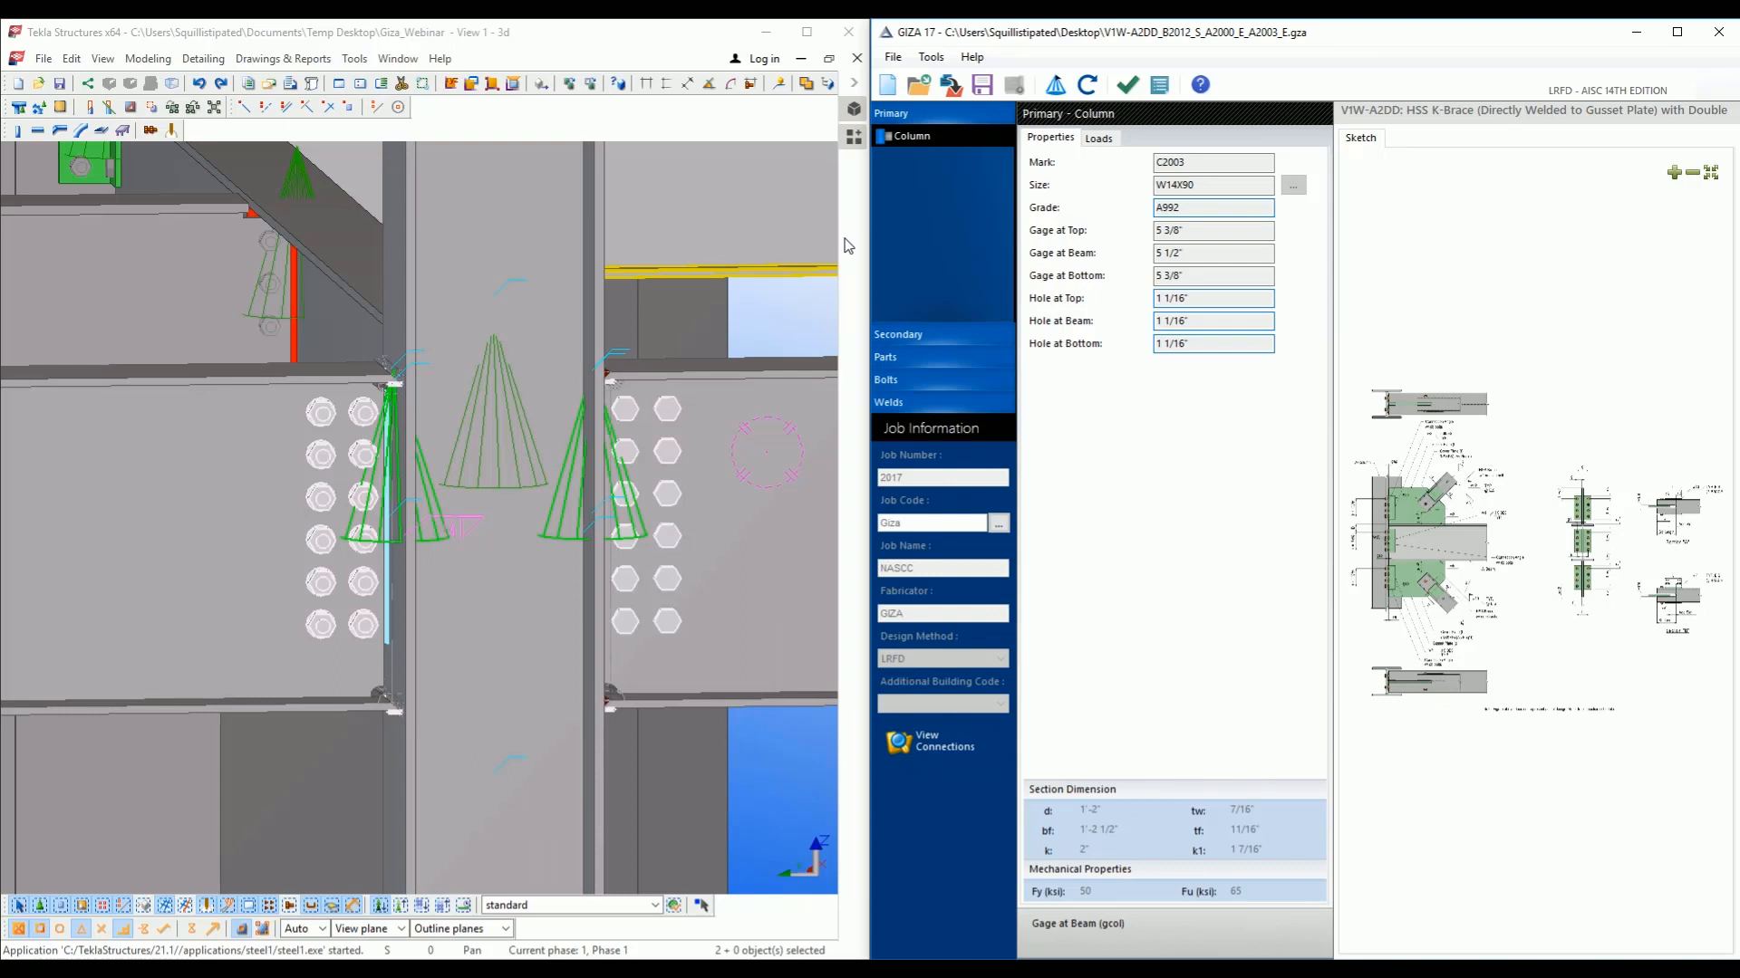
Search Tekla's Applications and Components catalog for "giza" components.
{"action": "left_click", "coordinate": [854, 136]}
{"action": "left_click", "coordinate": [659, 171]}
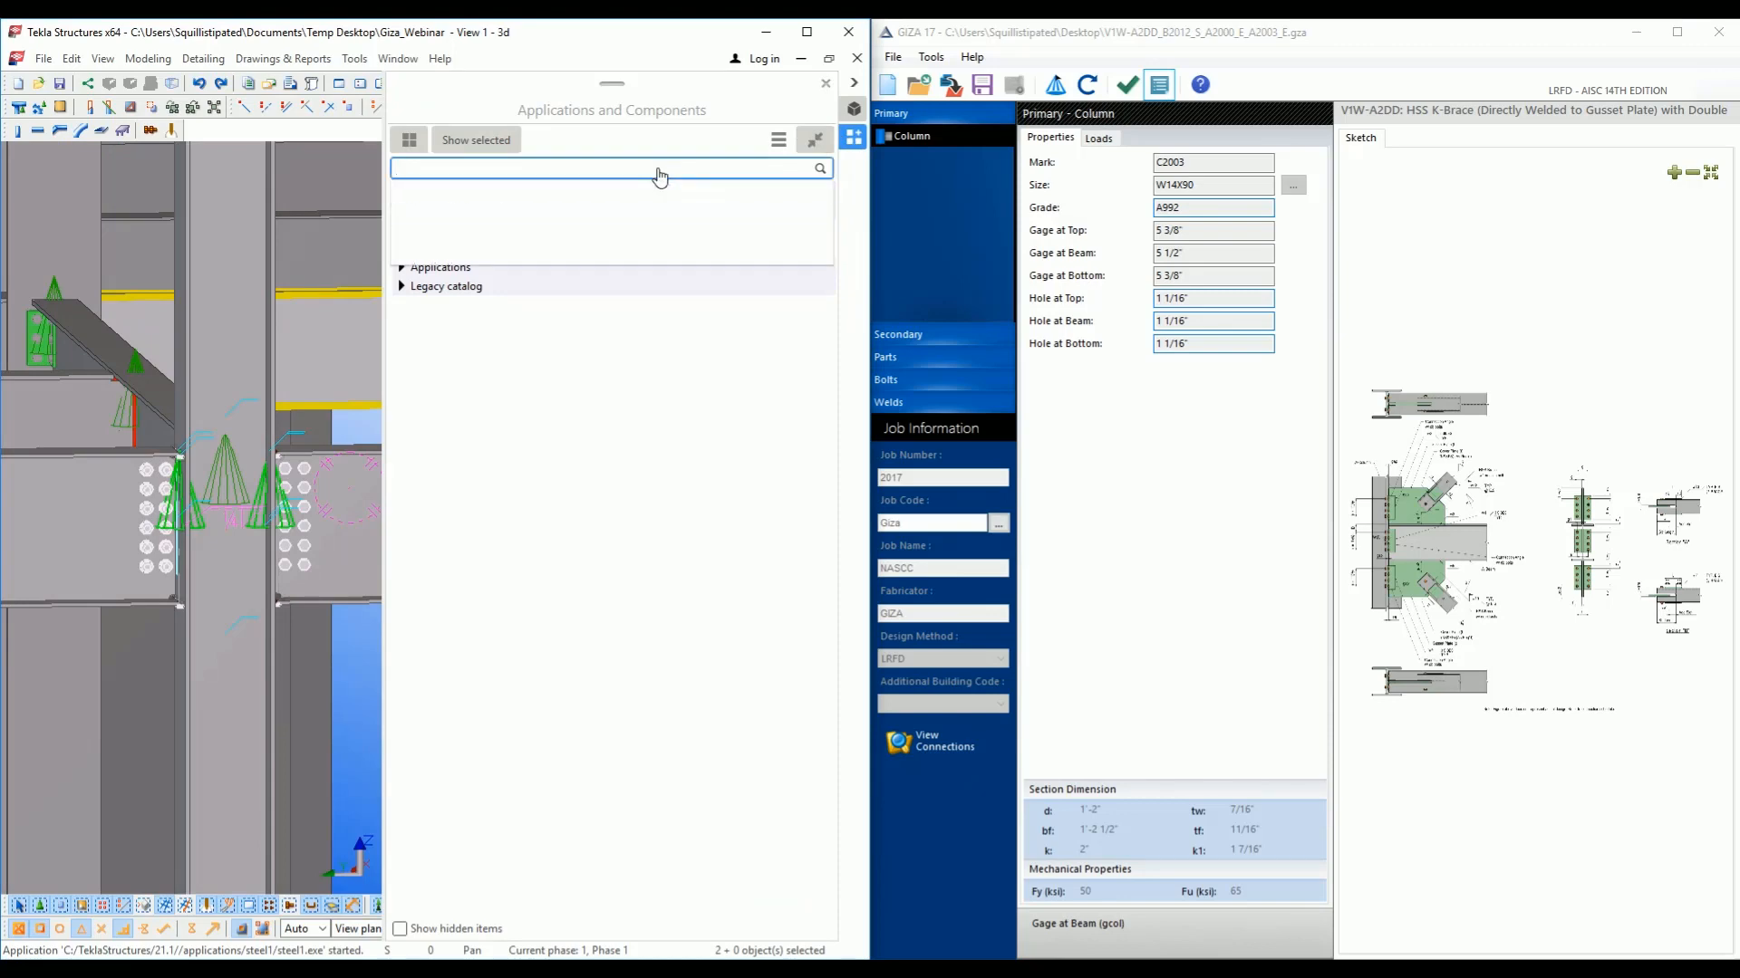
{"action": "type", "text": "giza"}
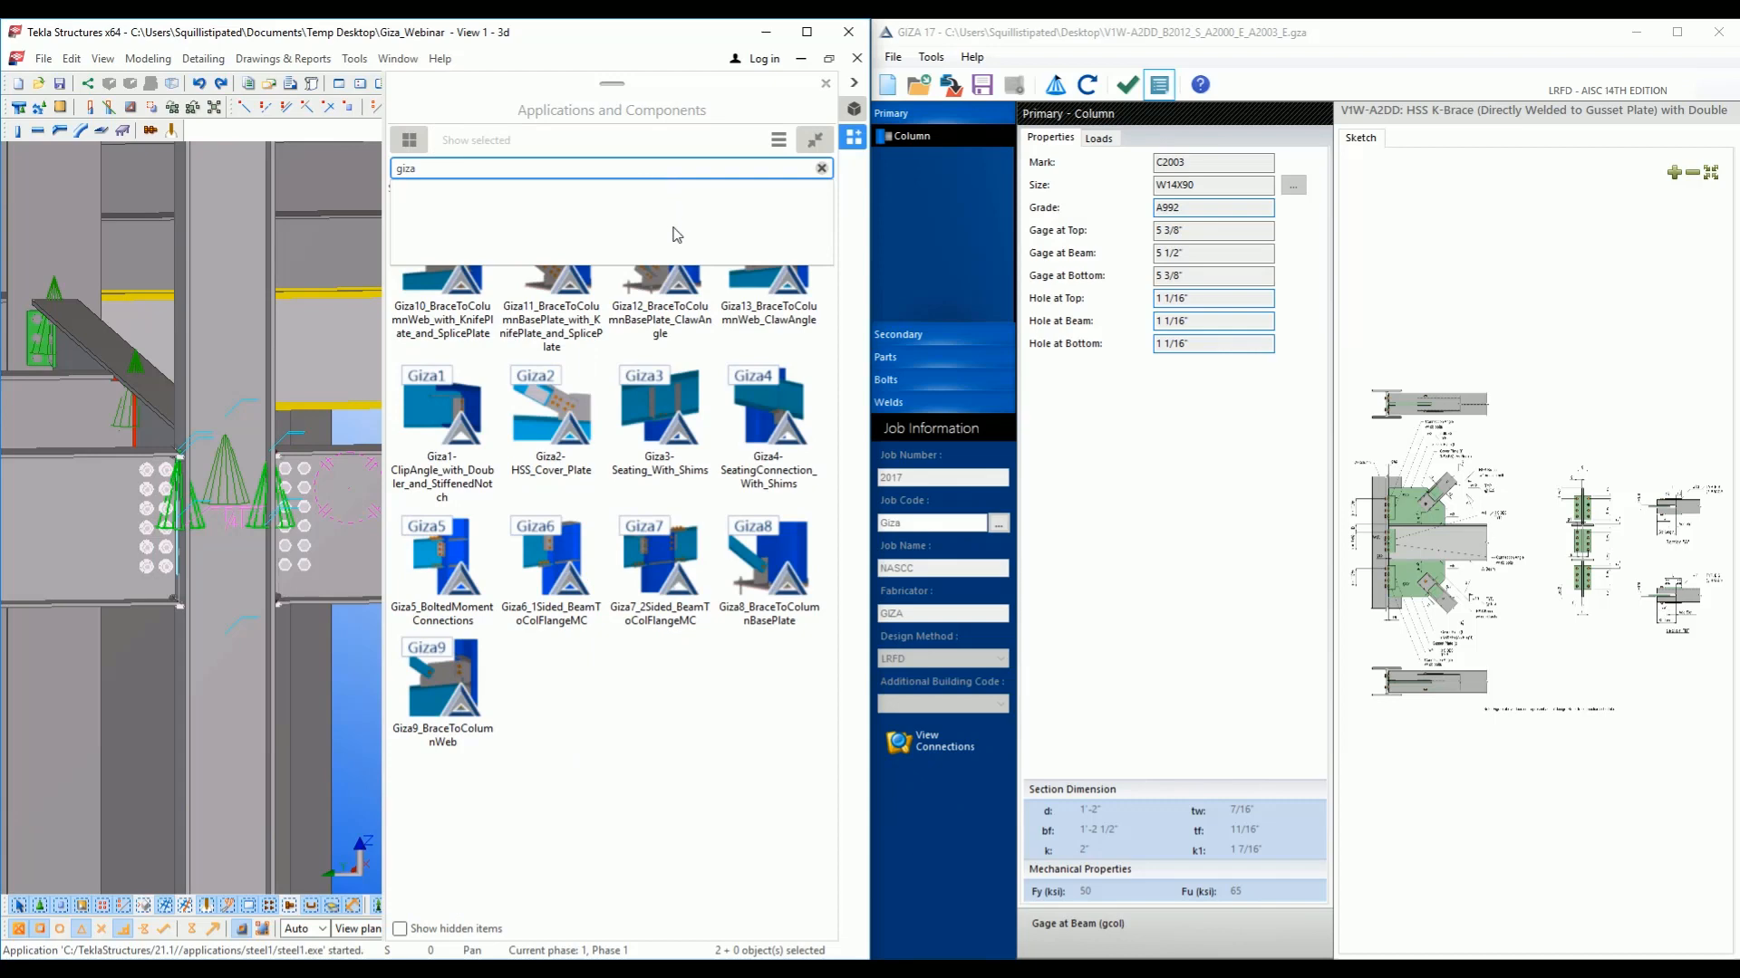
{"action": "left_click", "coordinate": [618, 677]}
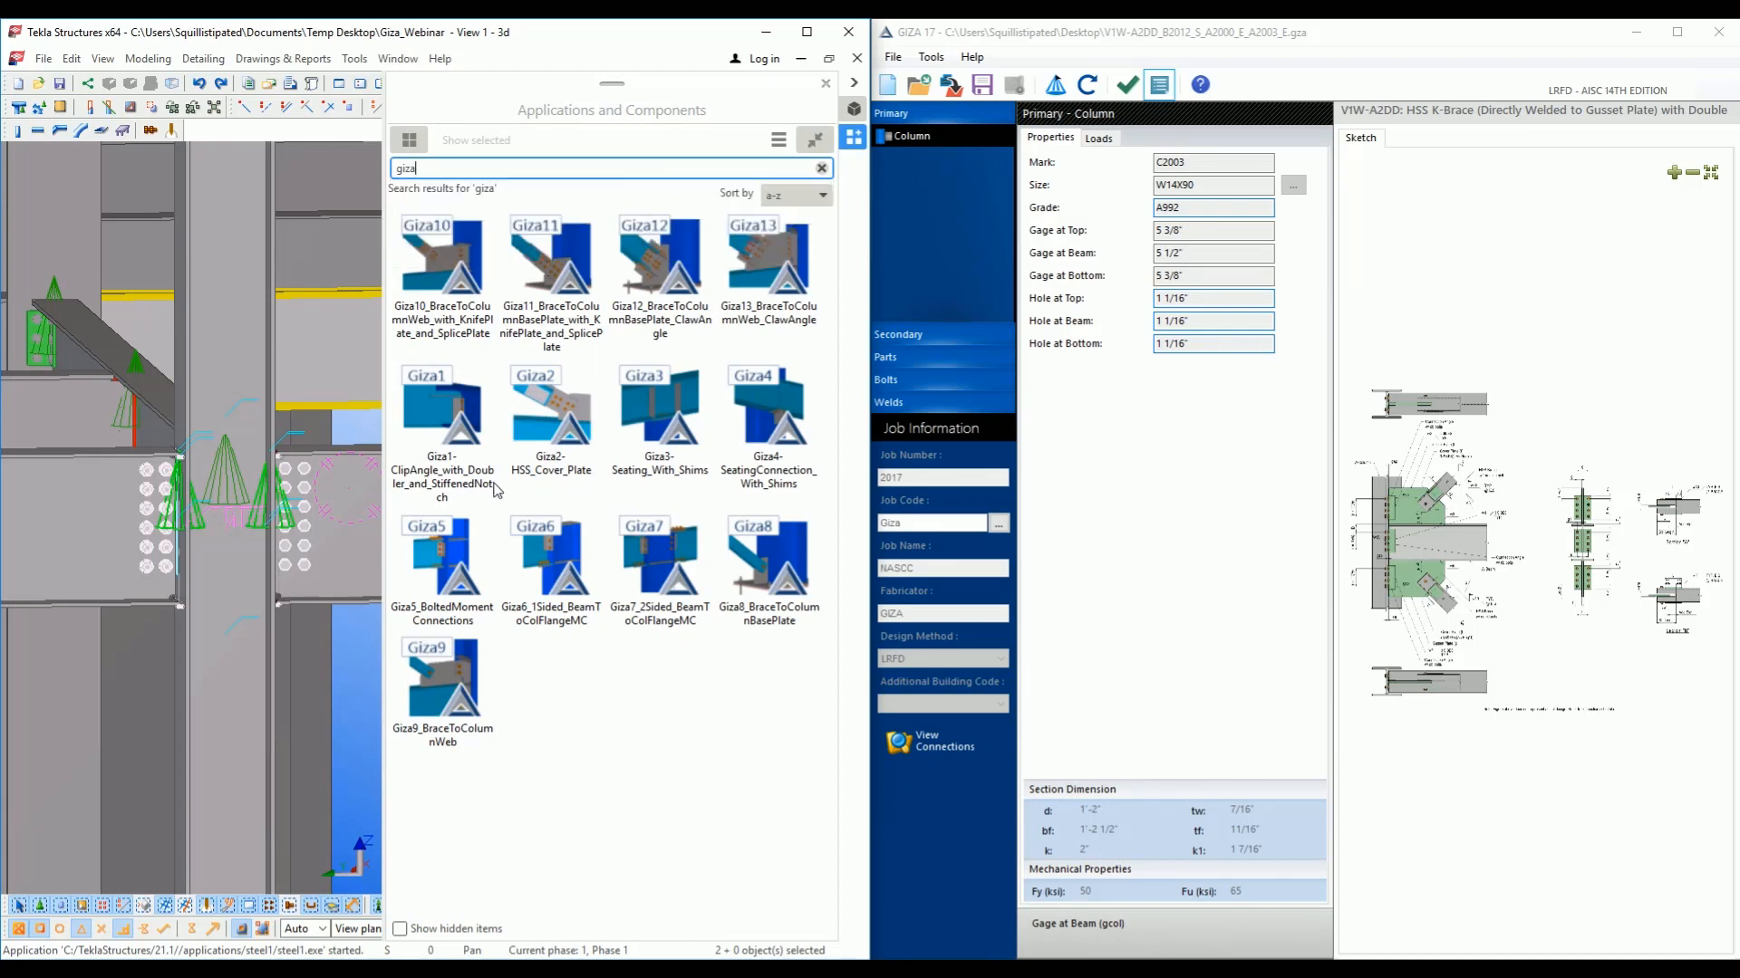
Open the Giza1 clip angle component's properties, examine its Doubler and Stiffened Notch settings, and close the dialog without changes.
{"action": "left_click", "coordinate": [437, 422]}
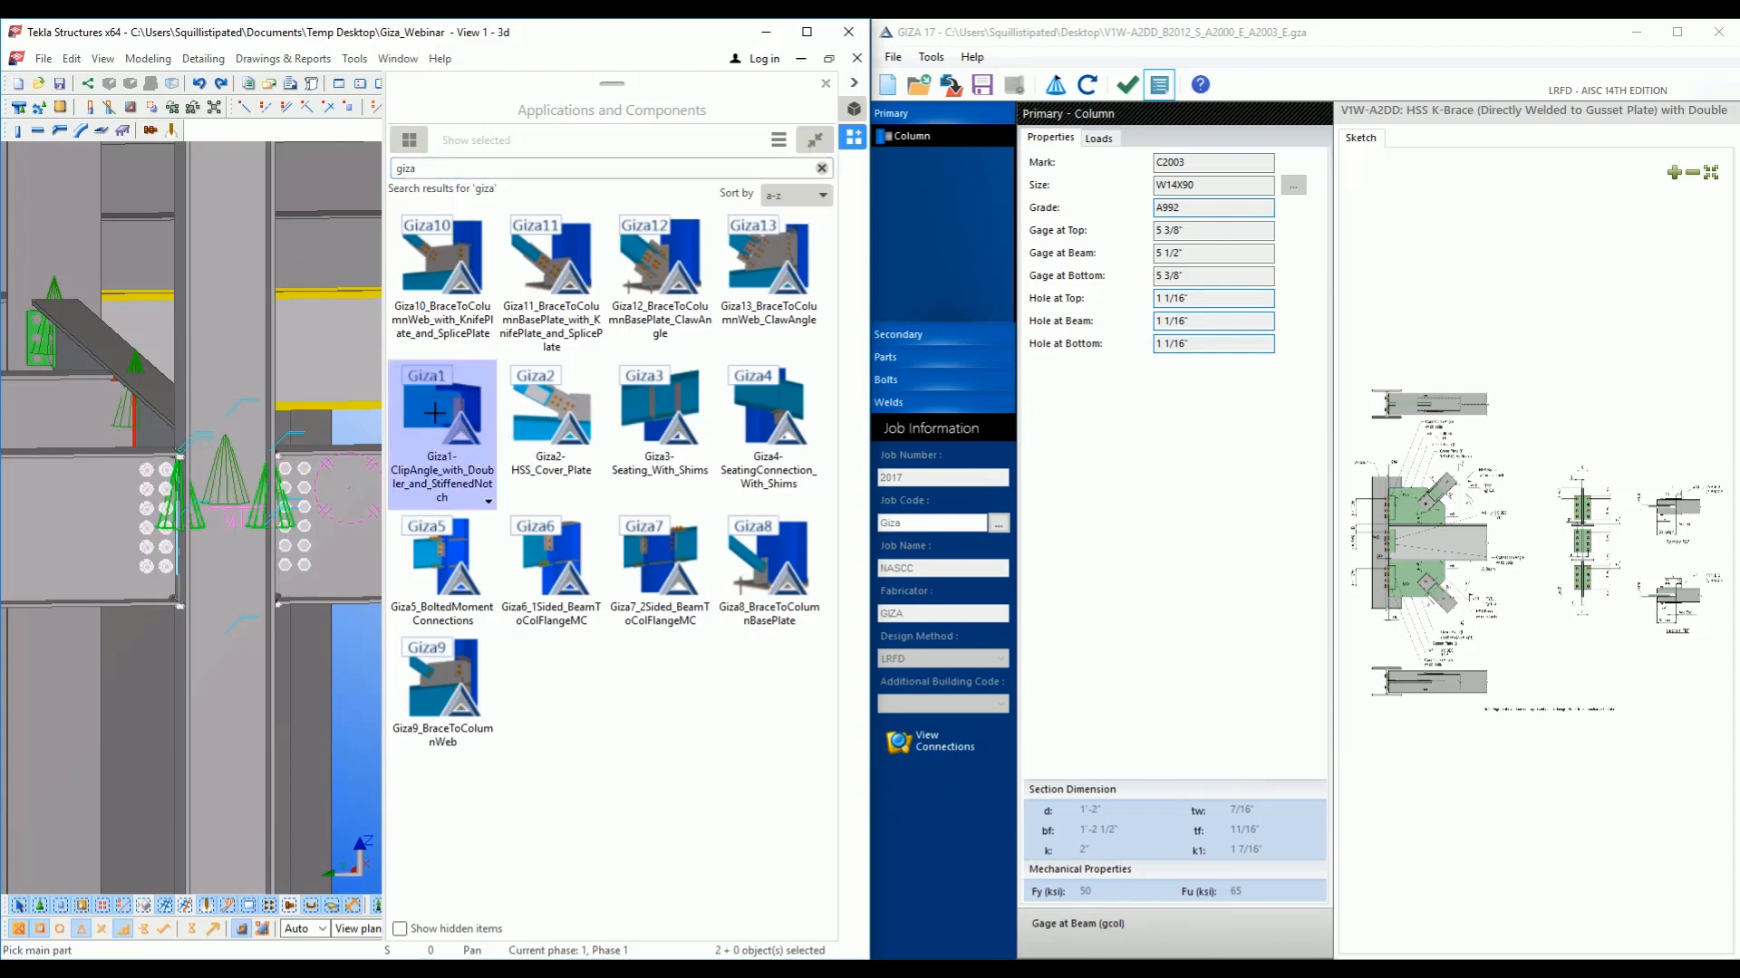
{"action": "double_click", "coordinate": [435, 414]}
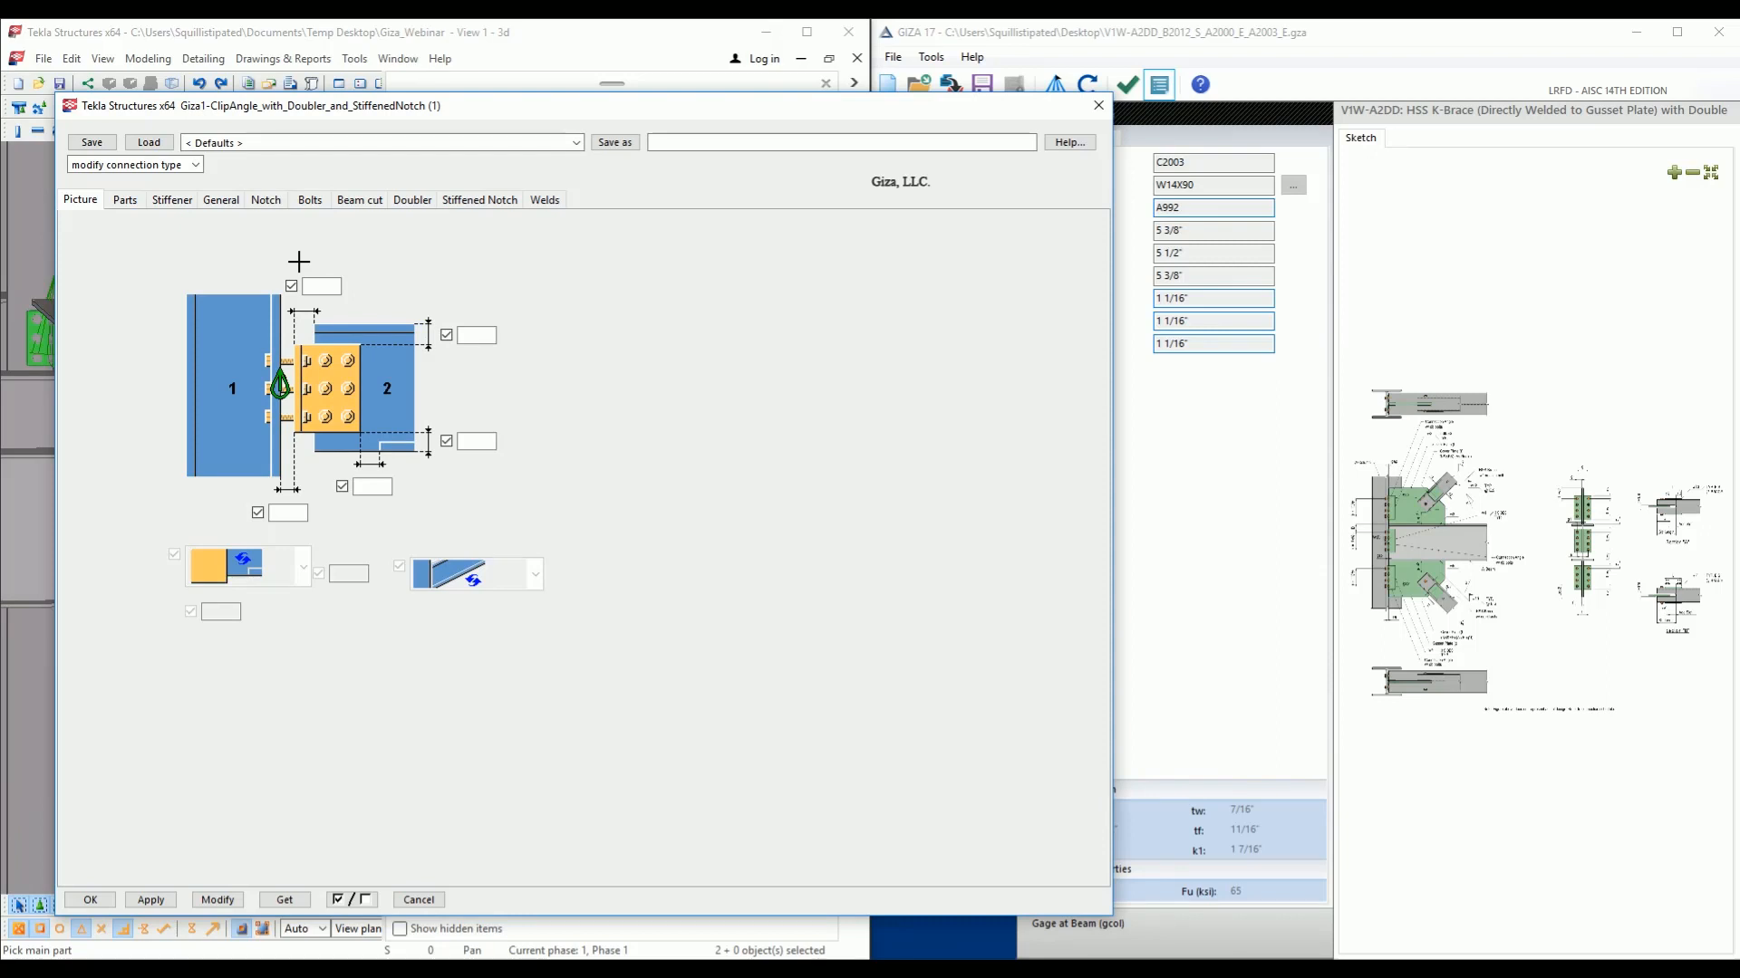
{"action": "left_click", "coordinate": [417, 203]}
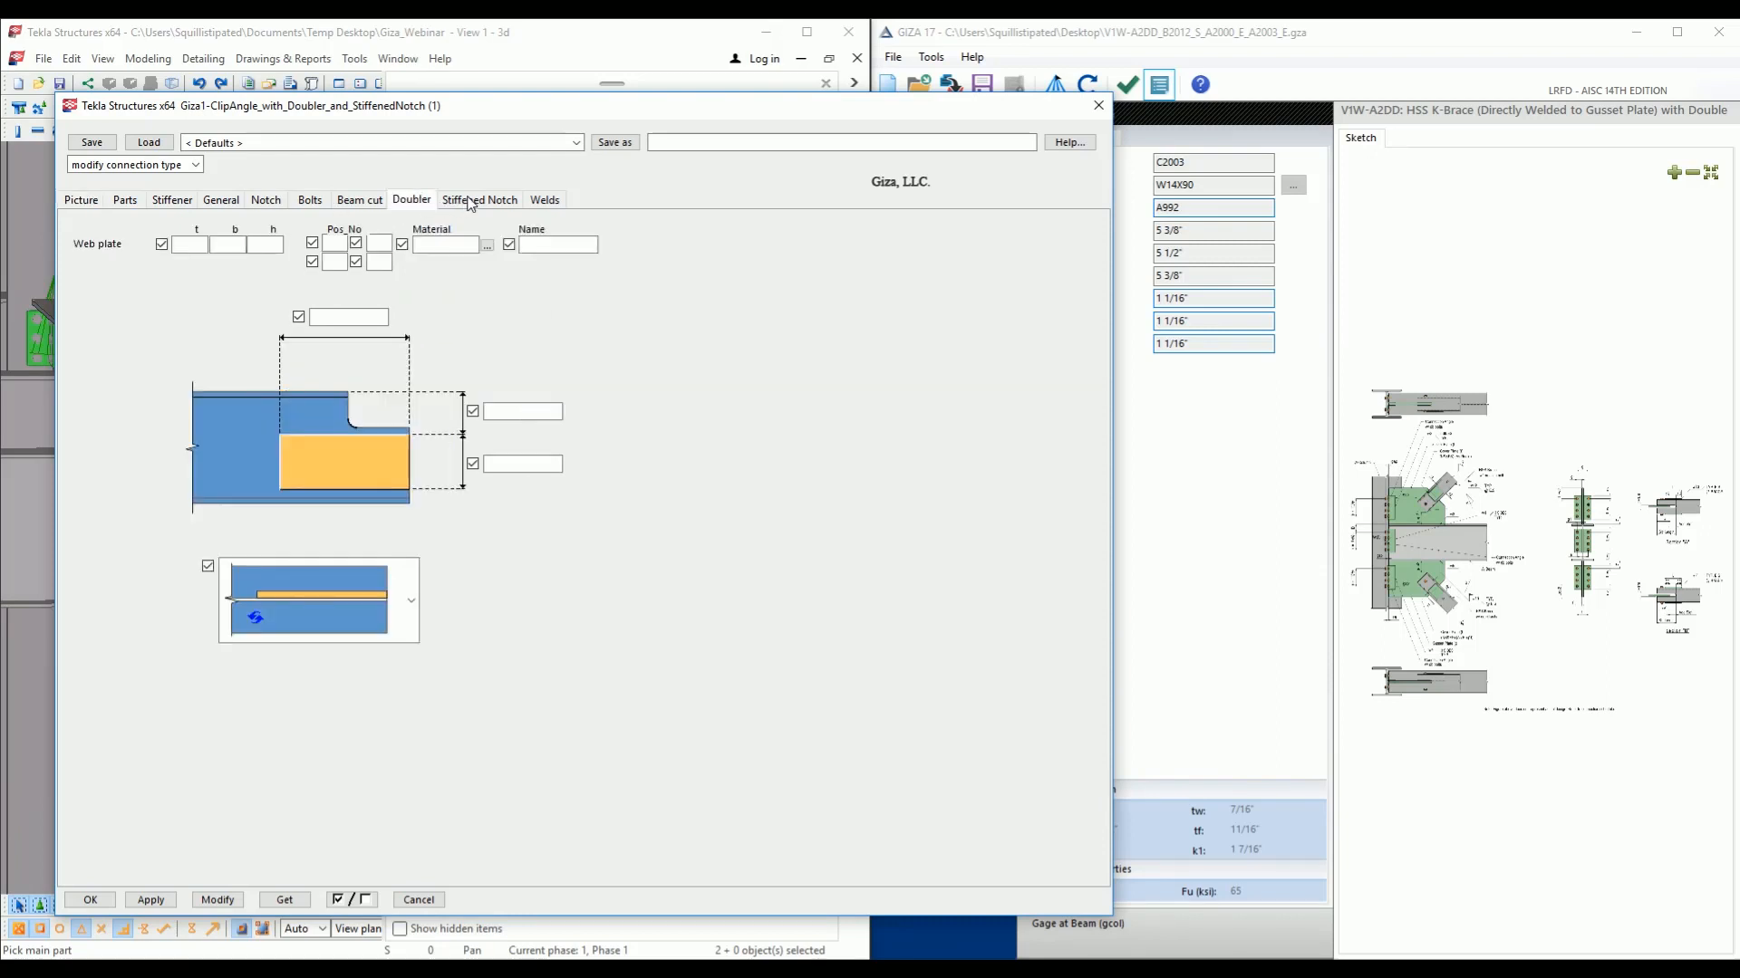
{"action": "left_click", "coordinate": [472, 203]}
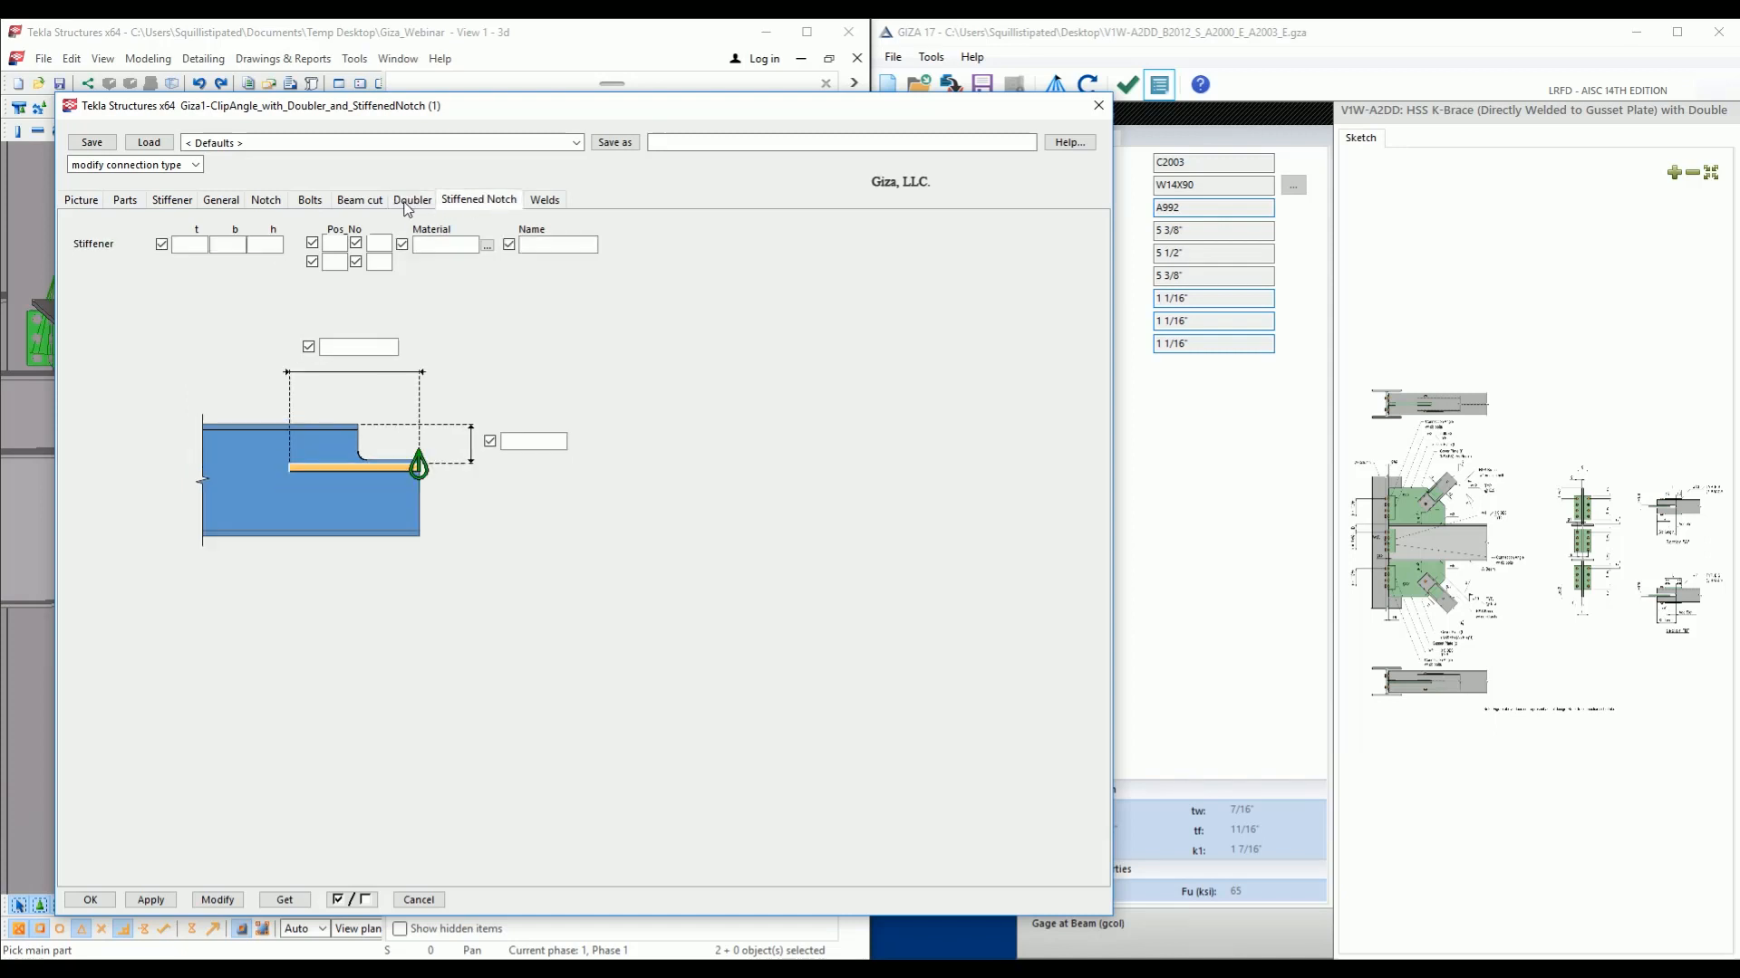
{"action": "left_click", "coordinate": [407, 204]}
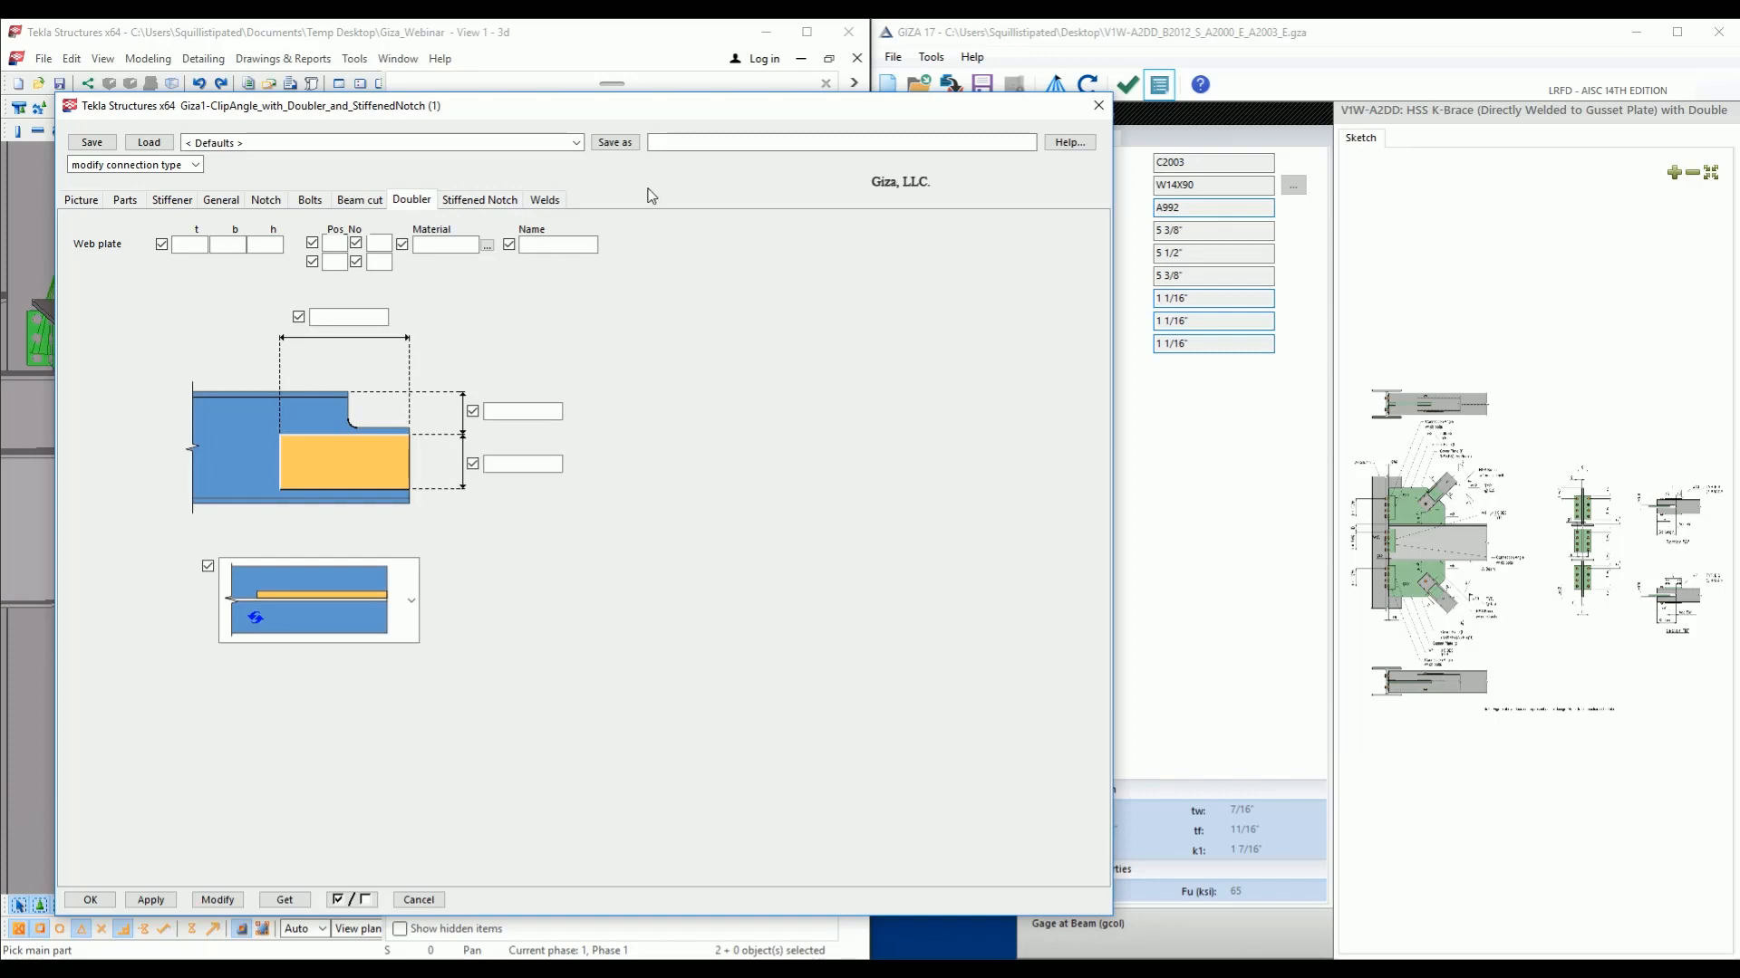
{"action": "left_click", "coordinate": [1097, 106]}
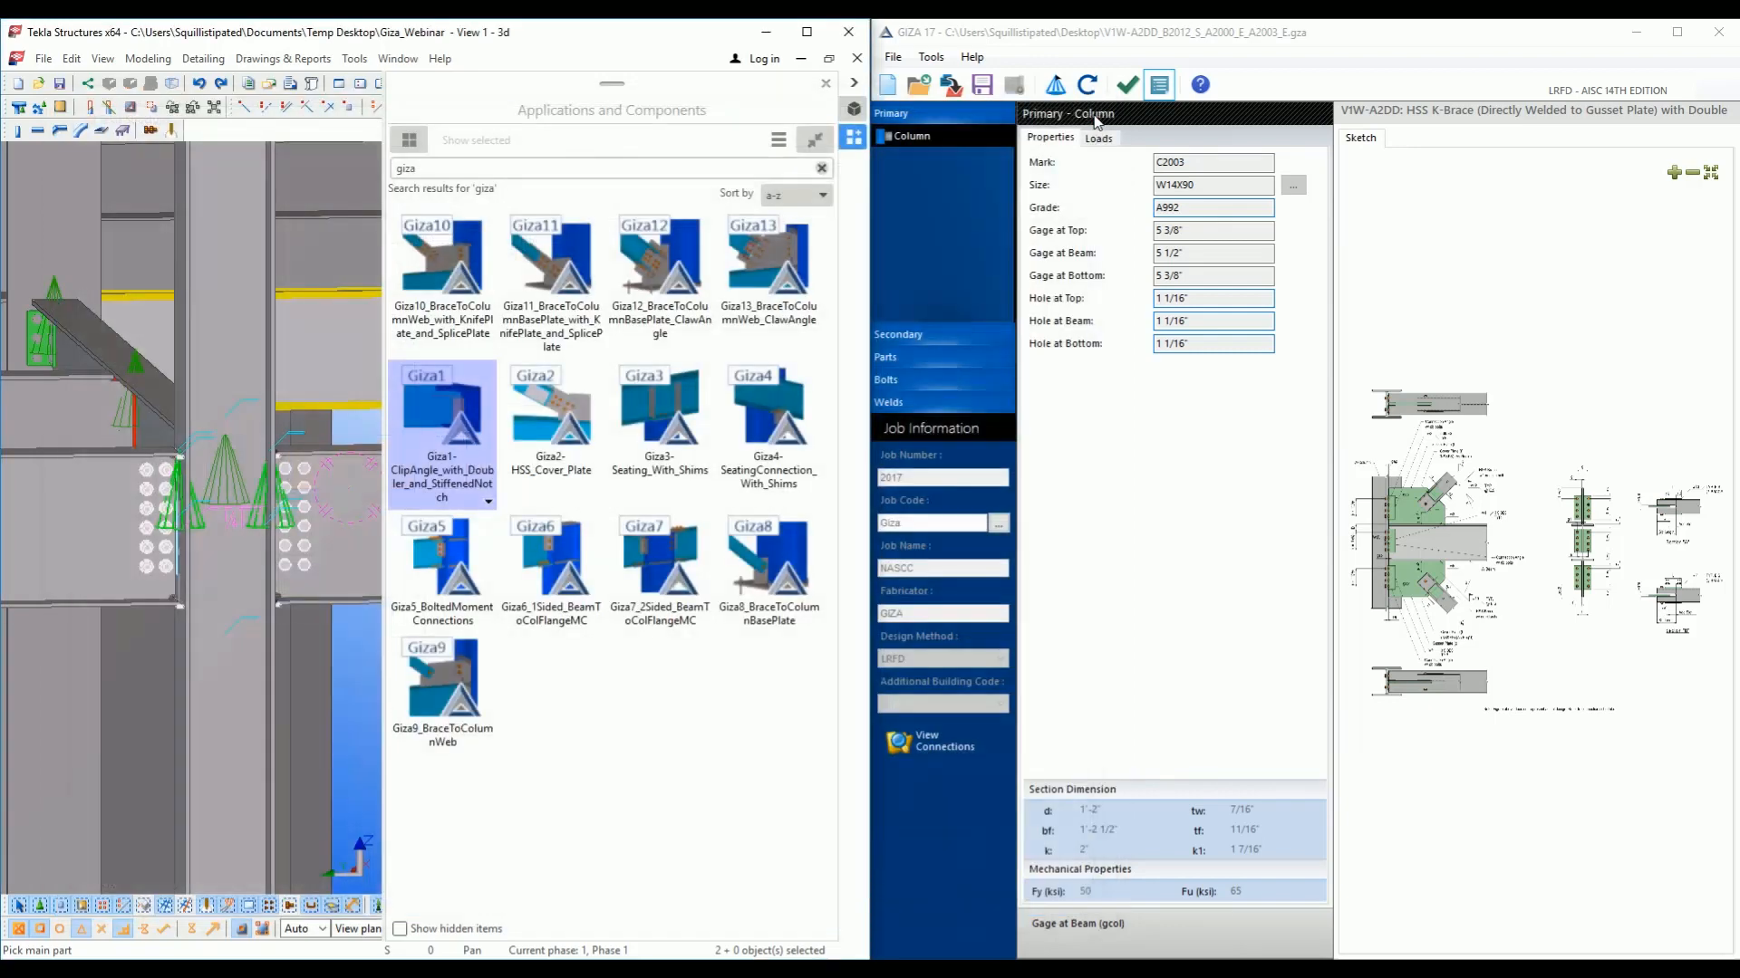
Select the bolted beam connection on the column's near side in the model and close the Applications and Components catalog.
{"action": "left_click", "coordinate": [186, 499]}
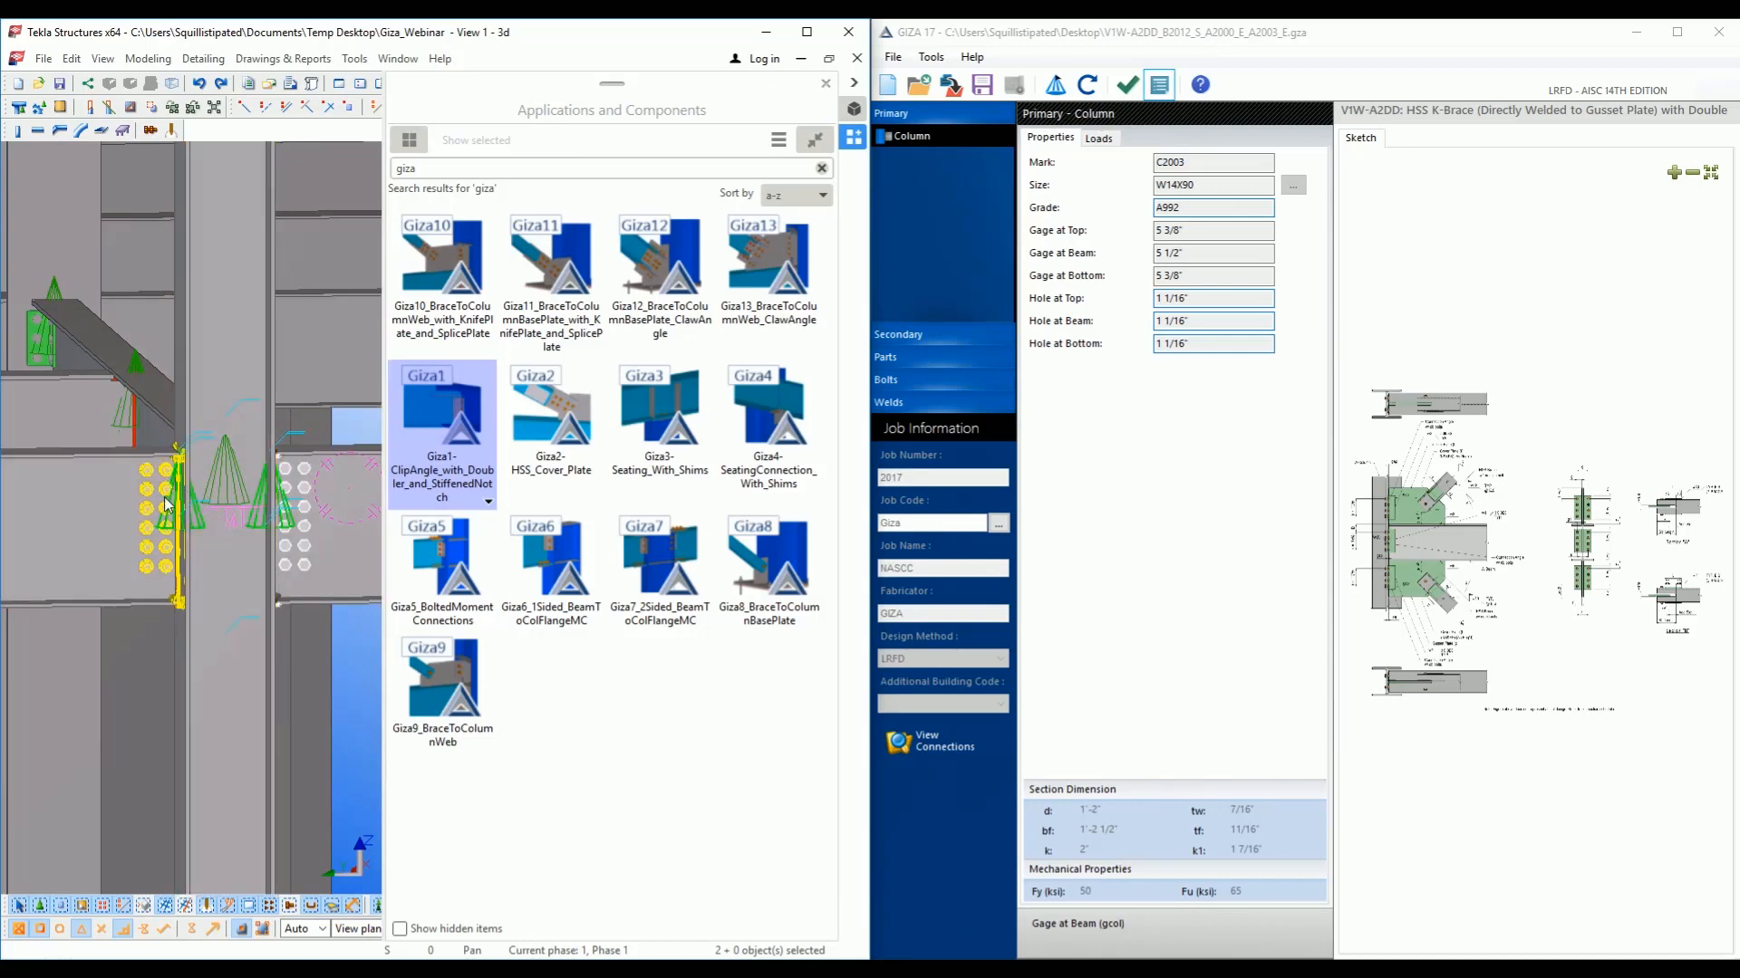
{"action": "left_click", "coordinate": [168, 512]}
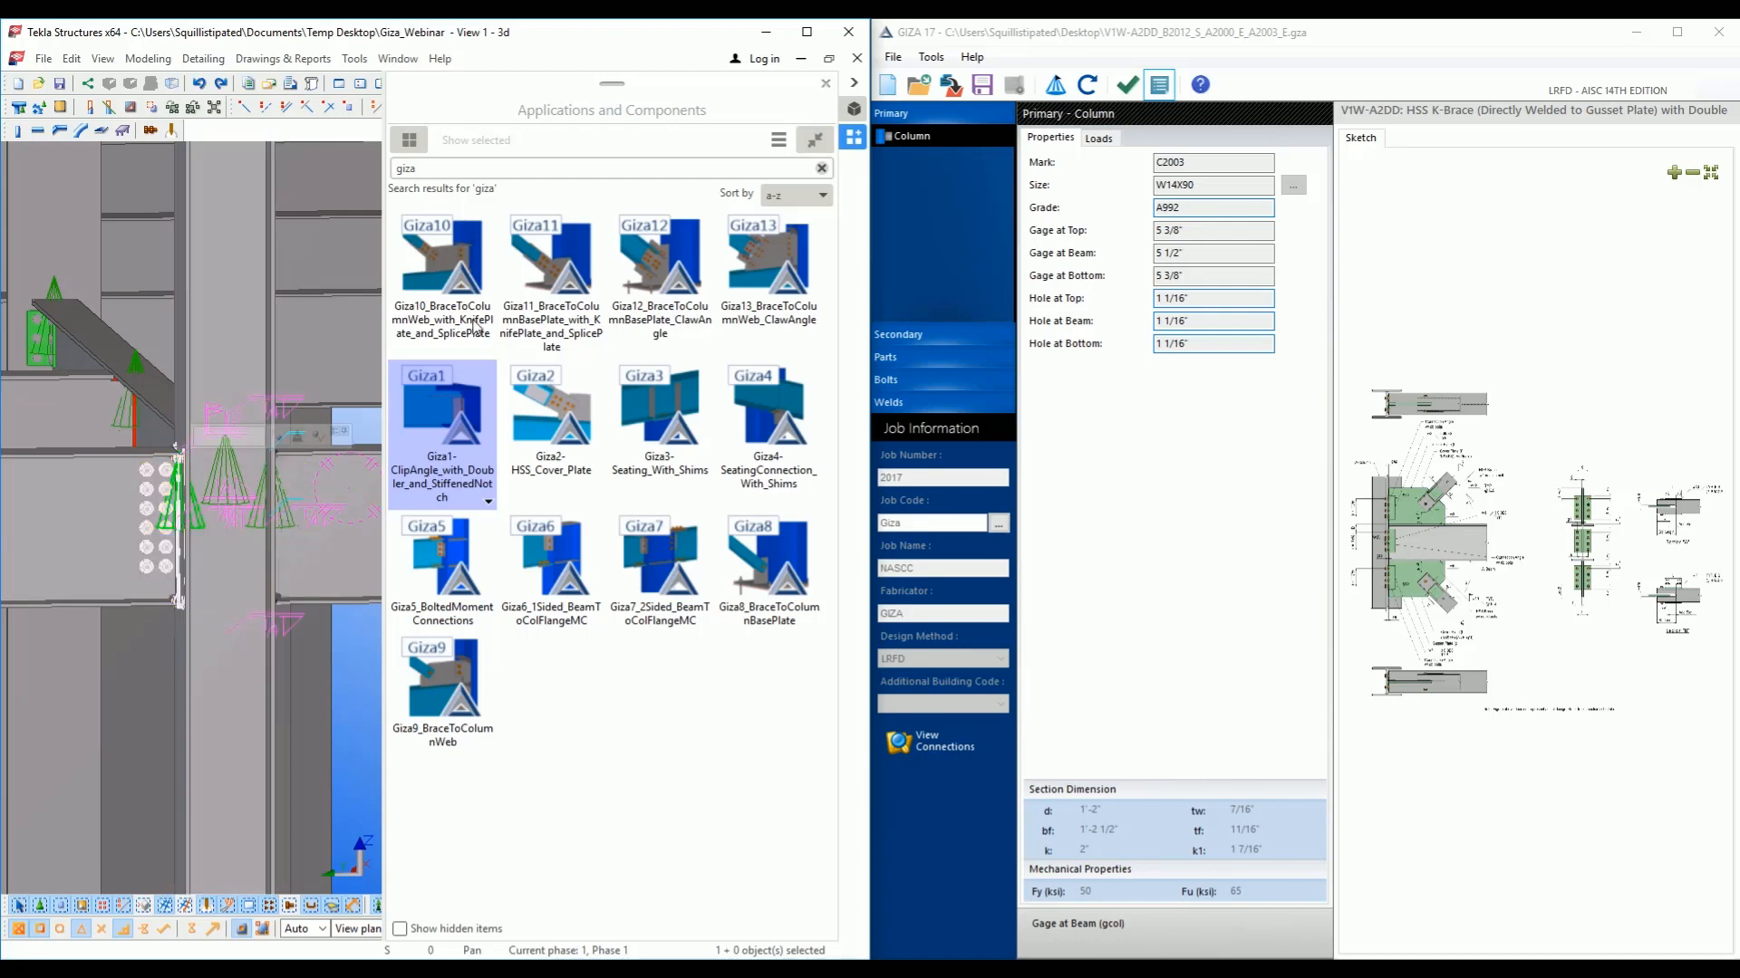
{"action": "left_click", "coordinate": [826, 84]}
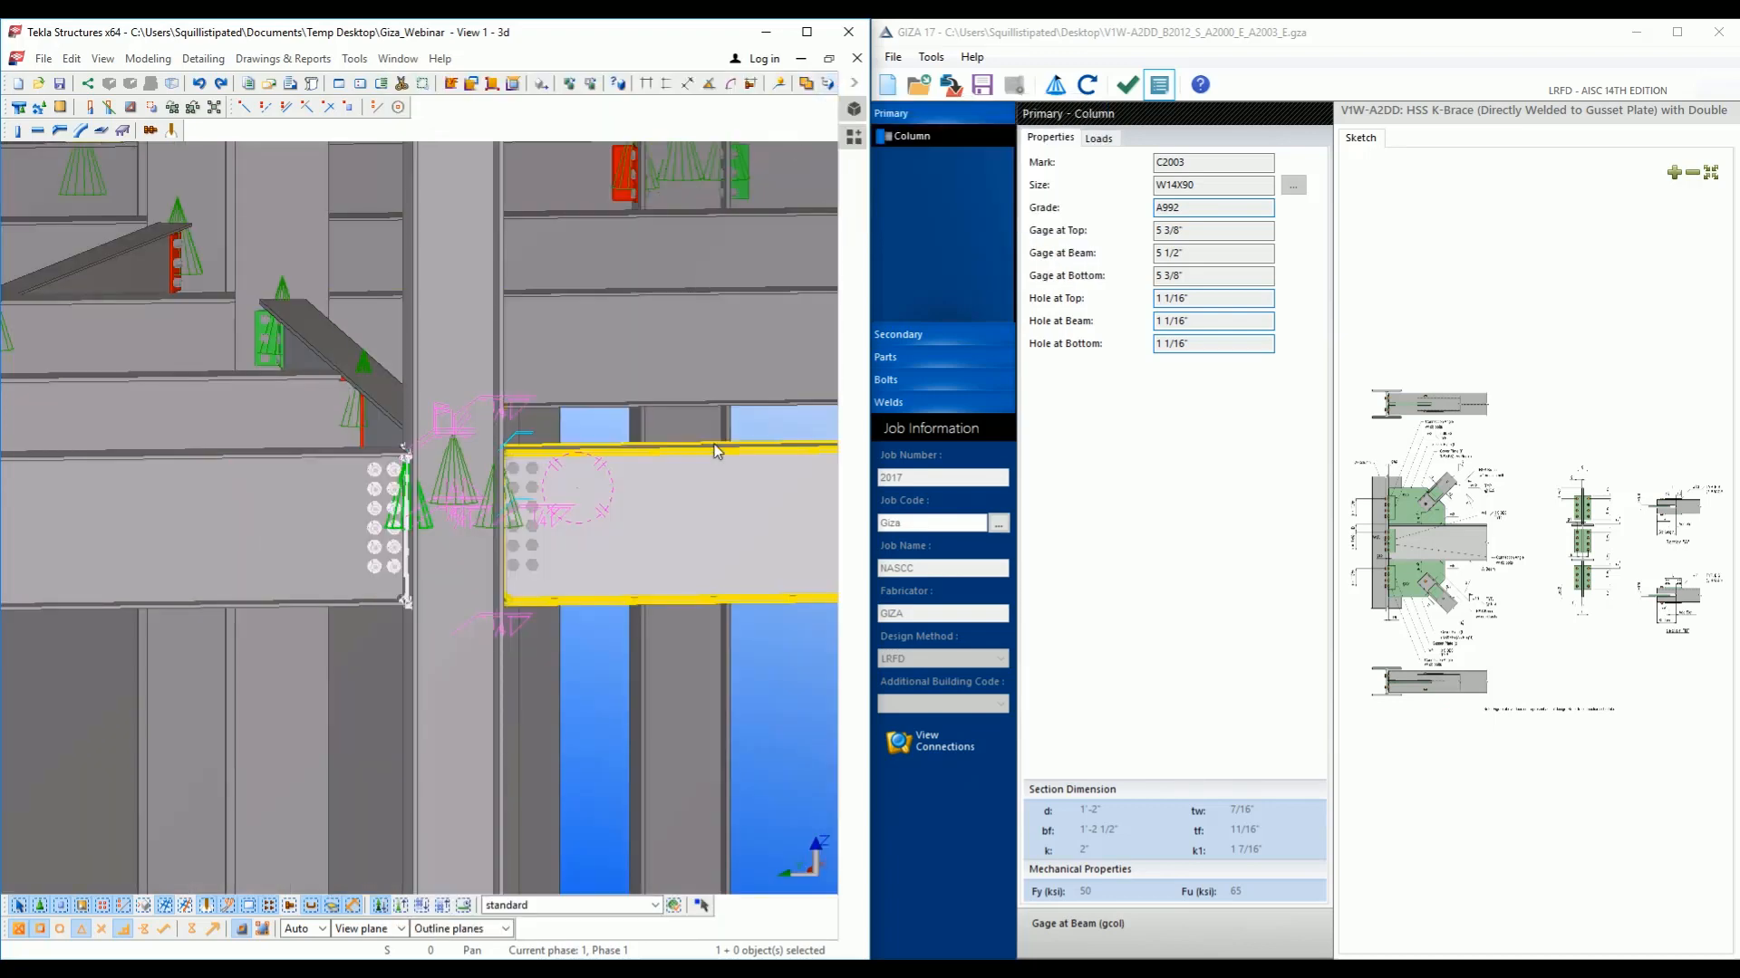